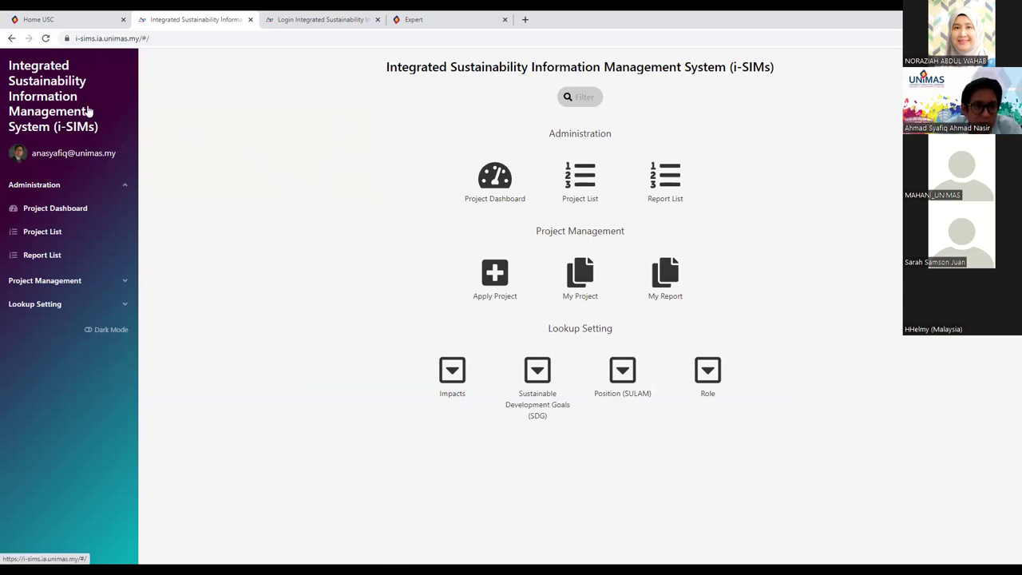
Step: Open i-SIMS through the Sistem USC link on the USC home page and log out of the current account
click(79, 15)
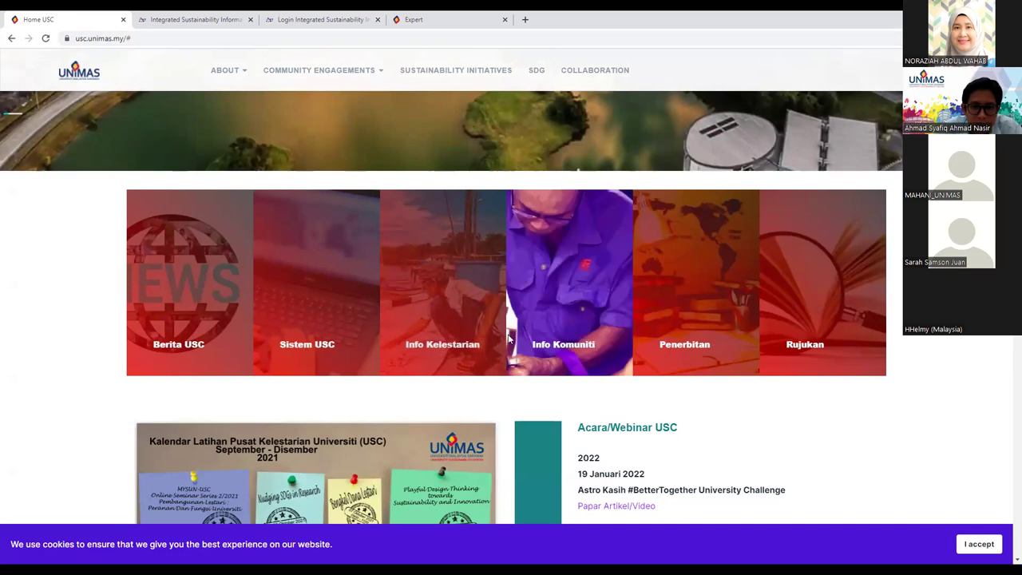
scroll(139, 105, up, 3)
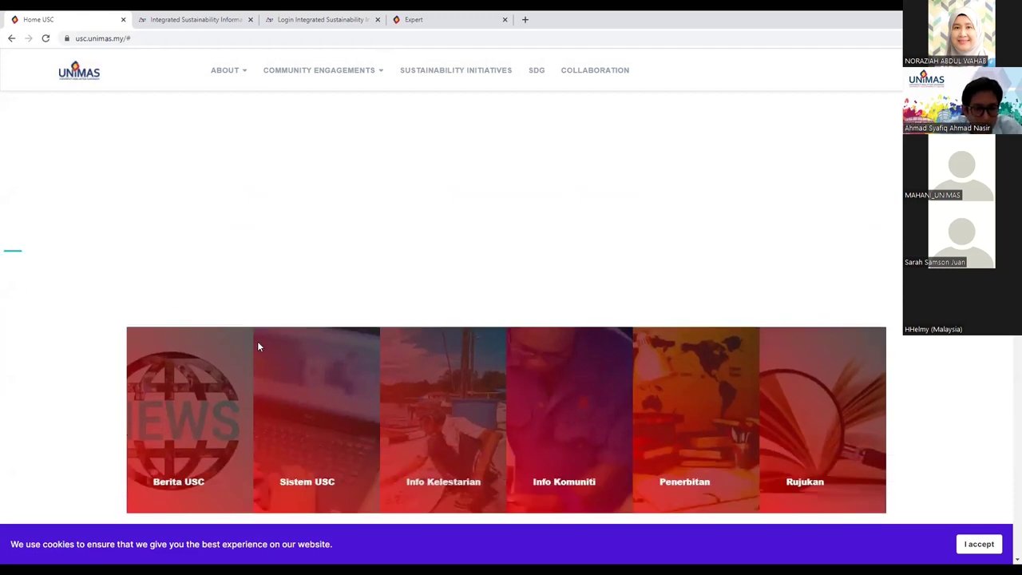
scroll(257, 341, down, 2)
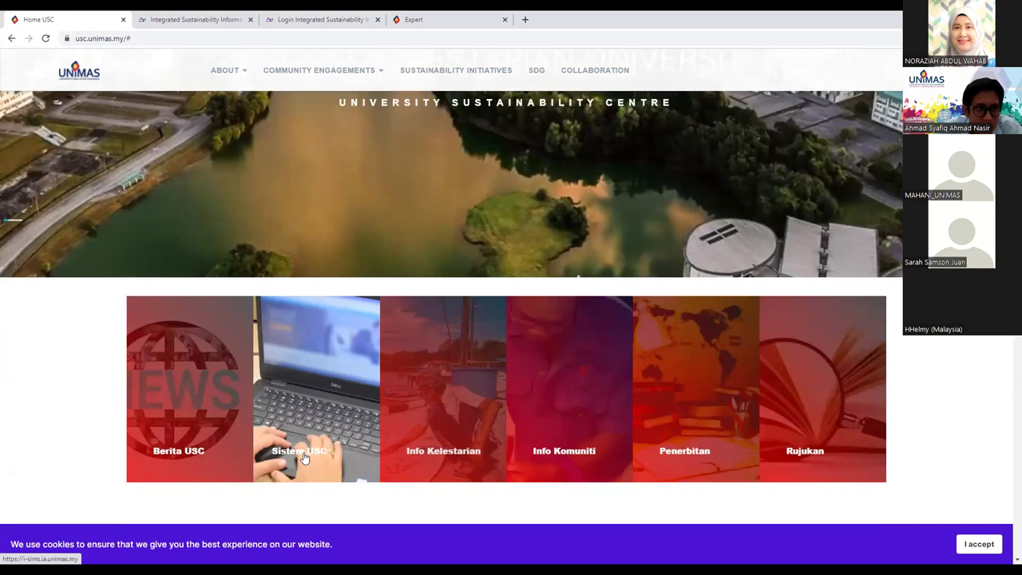
click(302, 460)
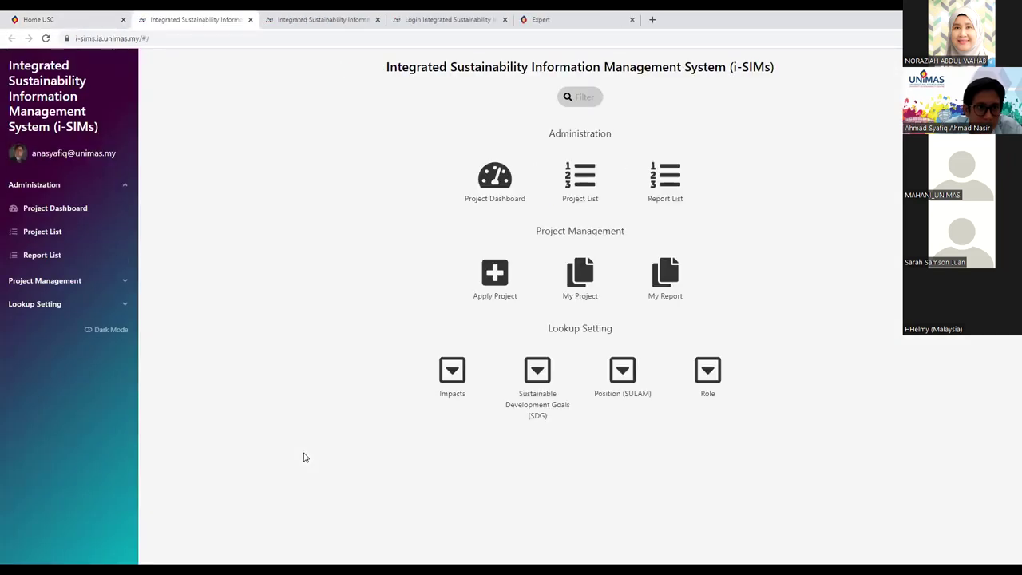
click(83, 158)
click(447, 278)
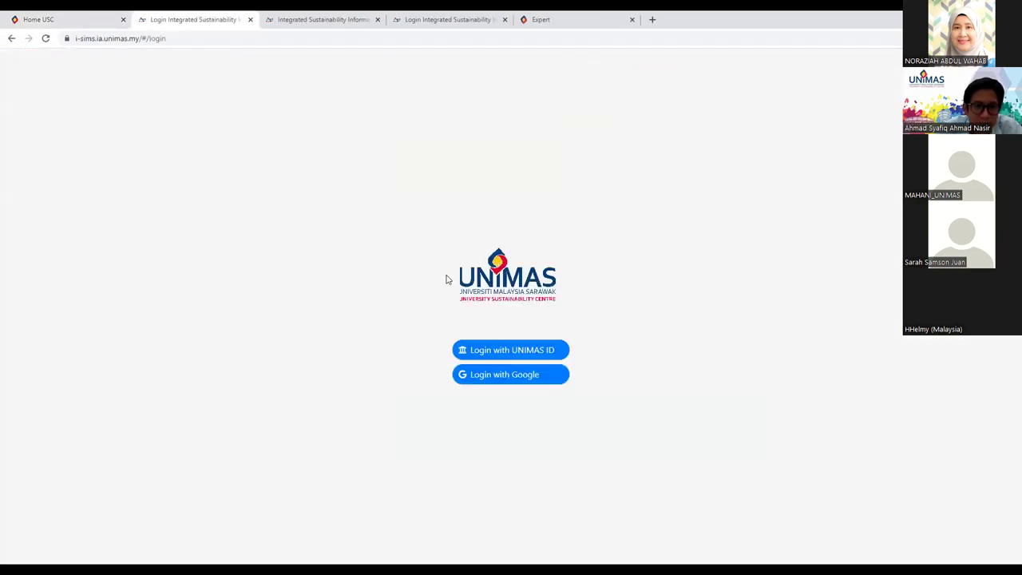
Step: Reopen i-SIMS through Sistem USC on the USC home page and log in with the UNIMAS ID
click(36, 19)
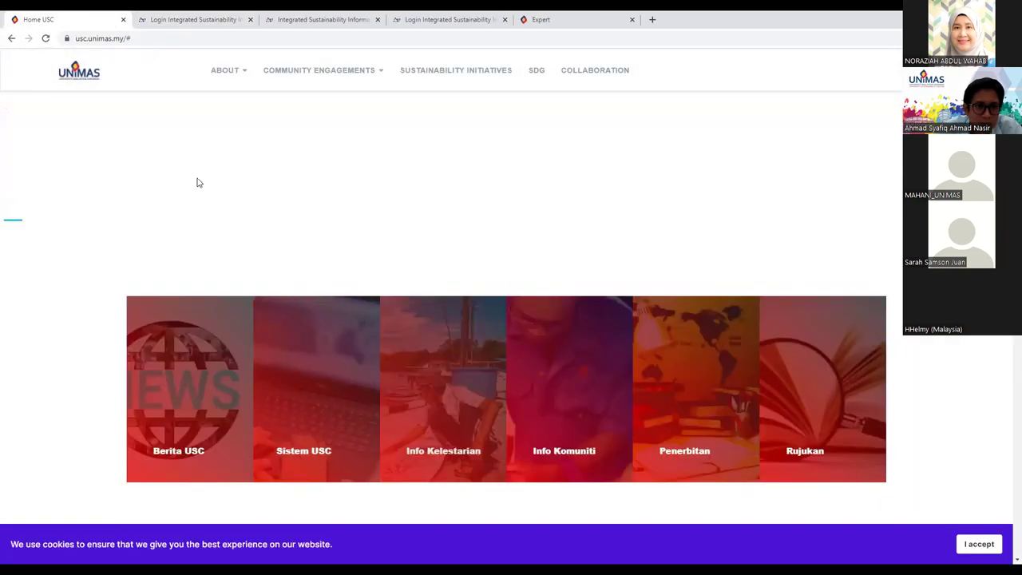
click(297, 448)
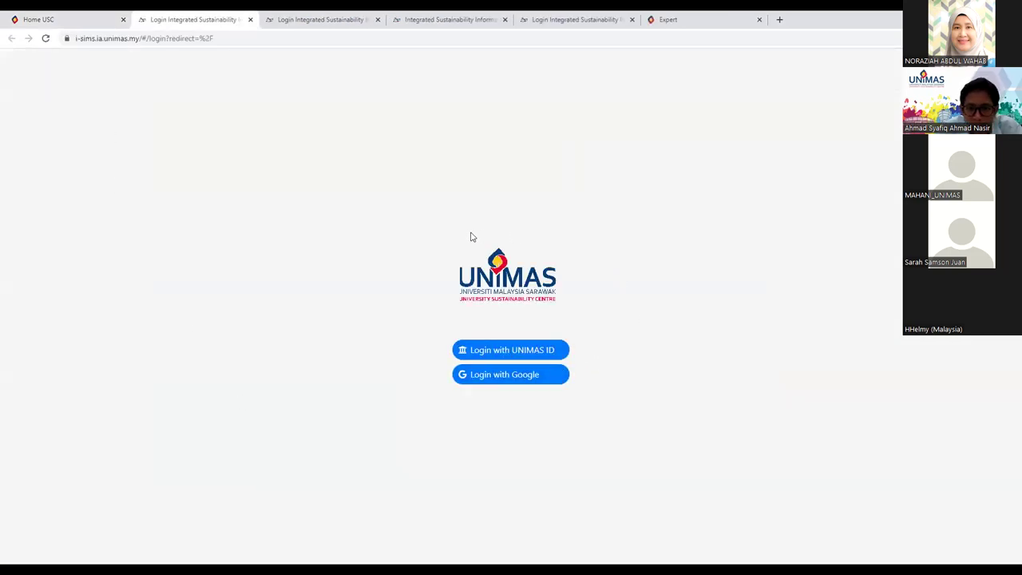
click(523, 354)
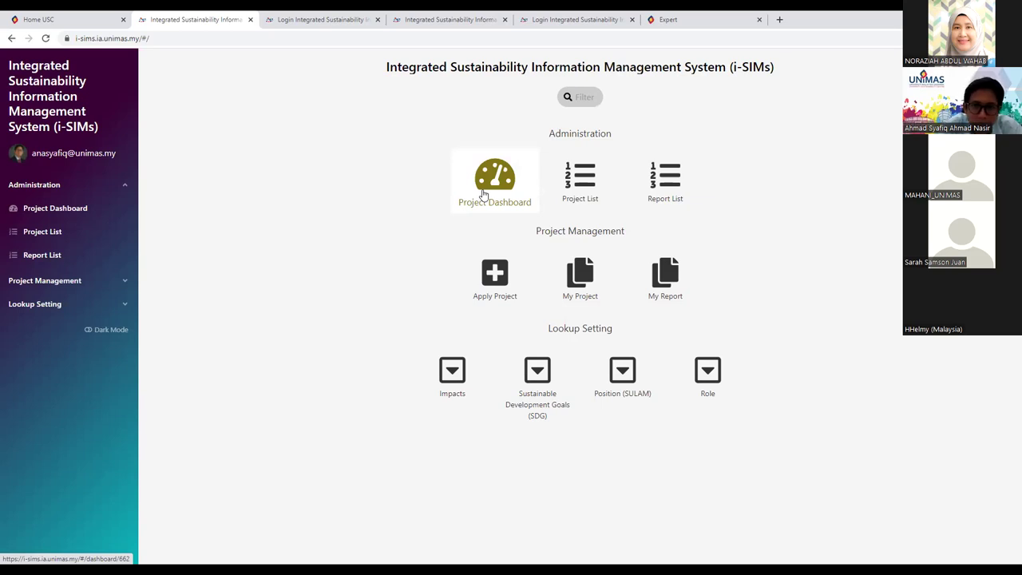
Step: View the administration Project List and return to the i-SIMS home page
click(580, 184)
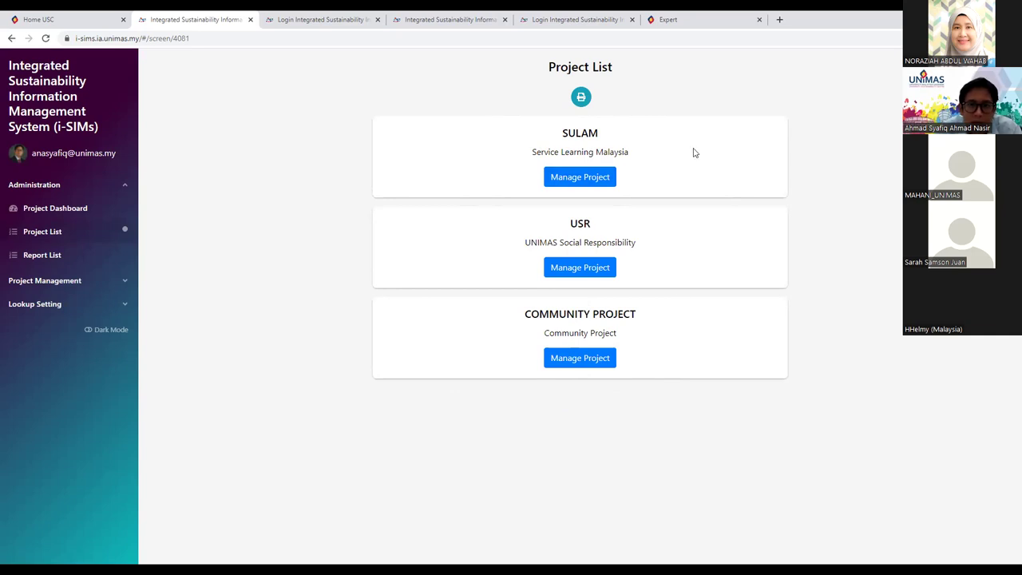
click(11, 38)
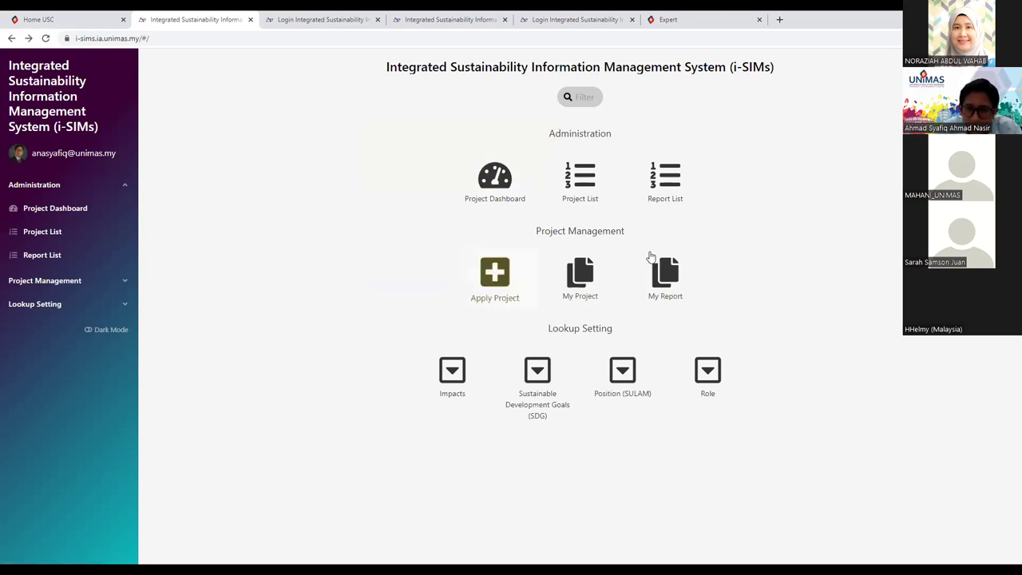
Step: Start a new Community/Sustainability Project application with the project type Knowledge Transfer Programme (KTP)
click(495, 278)
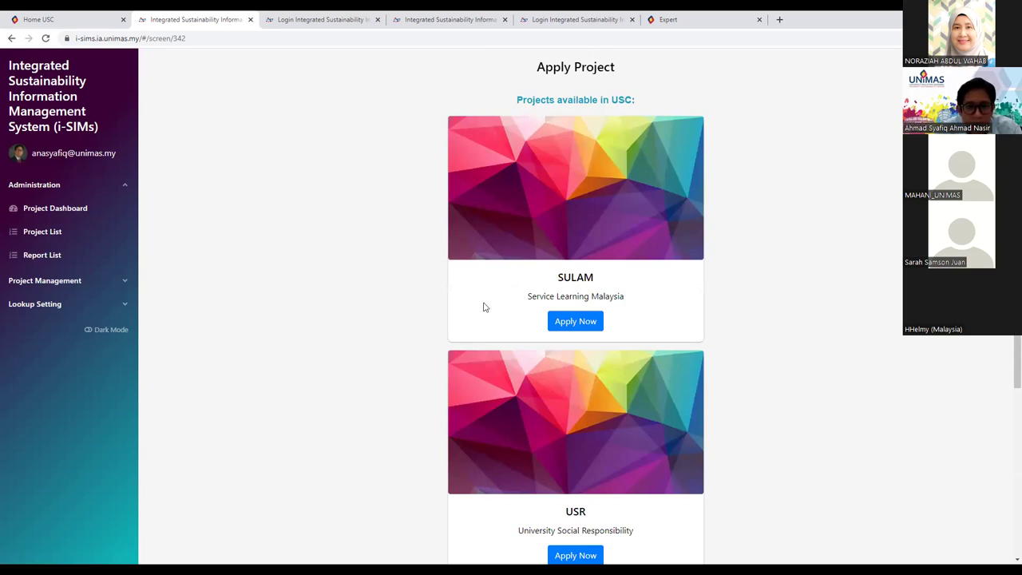
scroll(721, 327, down, 1)
scroll(655, 407, down, 2)
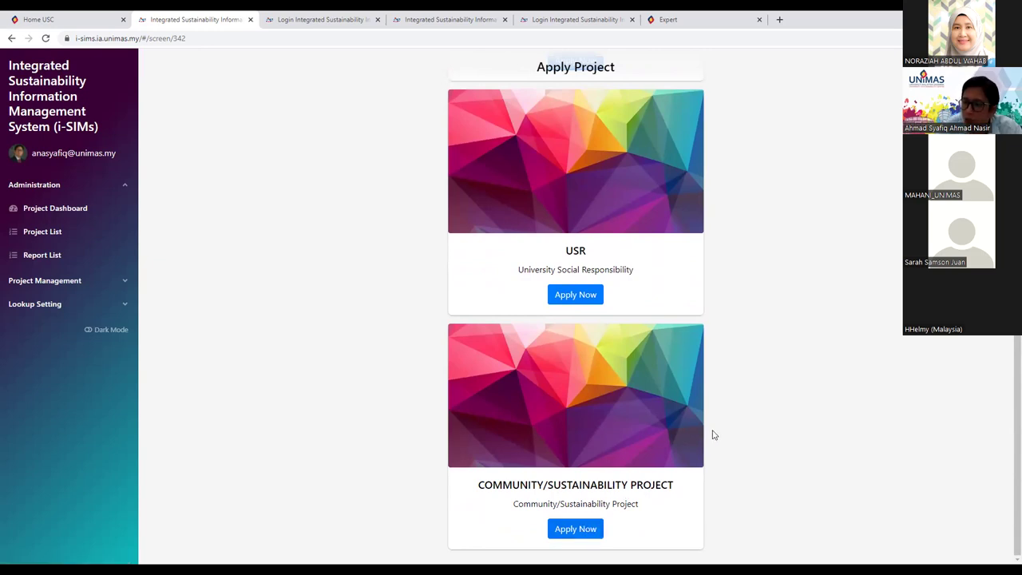
click(575, 529)
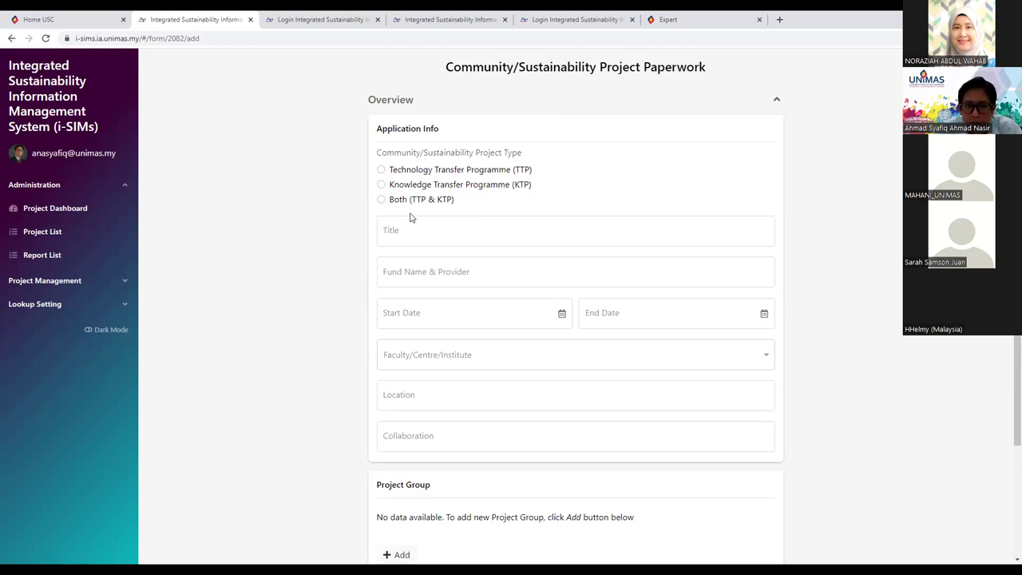
click(484, 186)
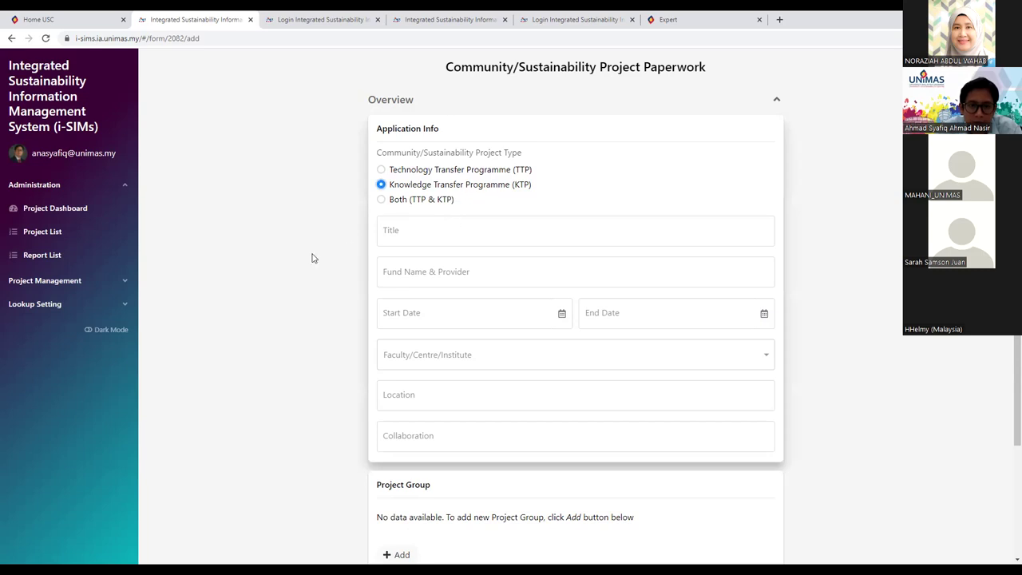
Step: Enter the project title "Penternakan Udang Kara Air Tawar Untuk Aktiviti Akuakultur Dalam Perniagaan Penjualan Benih, Penyediaan Kursus Dan Pakej Lawatan Kolam/Sangkar Ternakan"
click(471, 235)
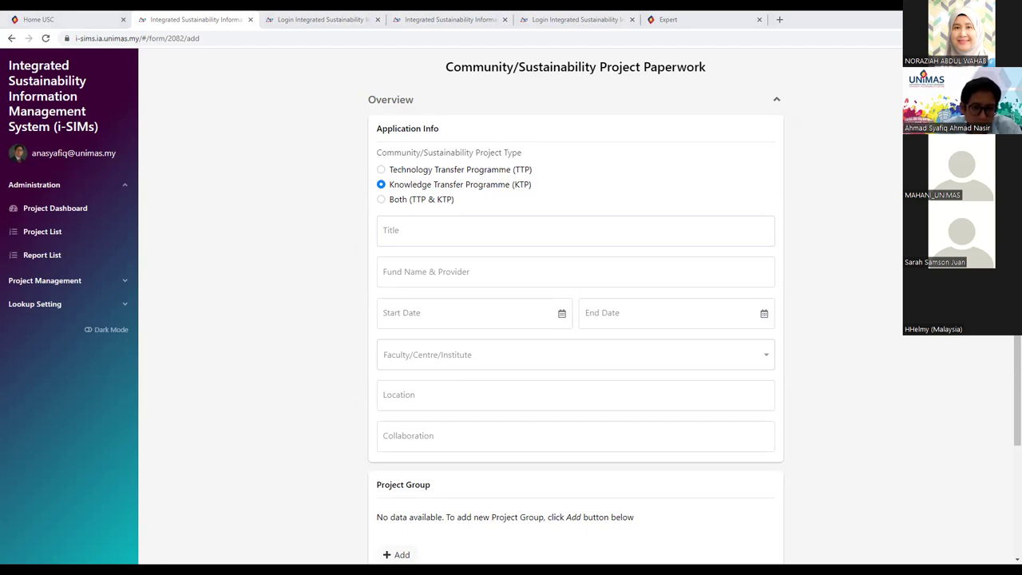
click(174, 335)
text(Penternakan Udang Kara Air Tawar Untuk Aktiviti Akuakultur Dalam Perniagaan Penjualan Benih, Penyediaan Kursus Dan Pakej Lawatan Kepada Pengusaha Ternakan)
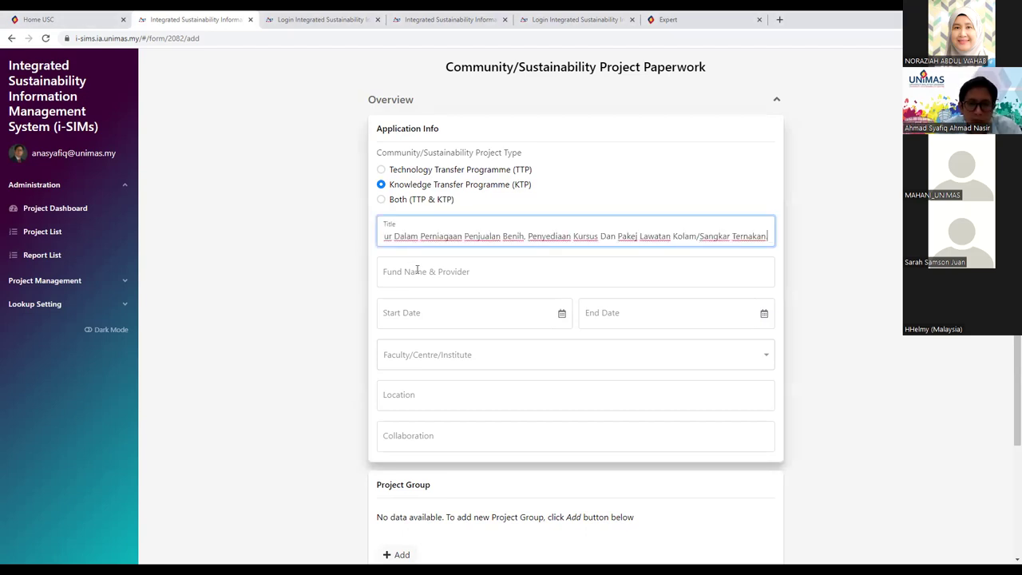
click(862, 277)
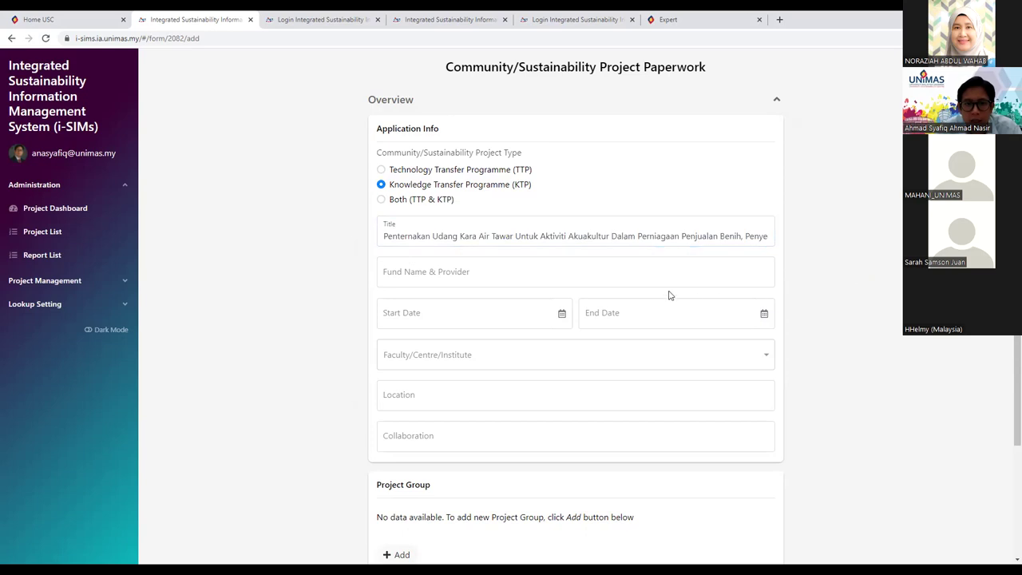
Step: Enter "Dana Lestari - USC UNIMAS" as the fund name and provider
click(487, 267)
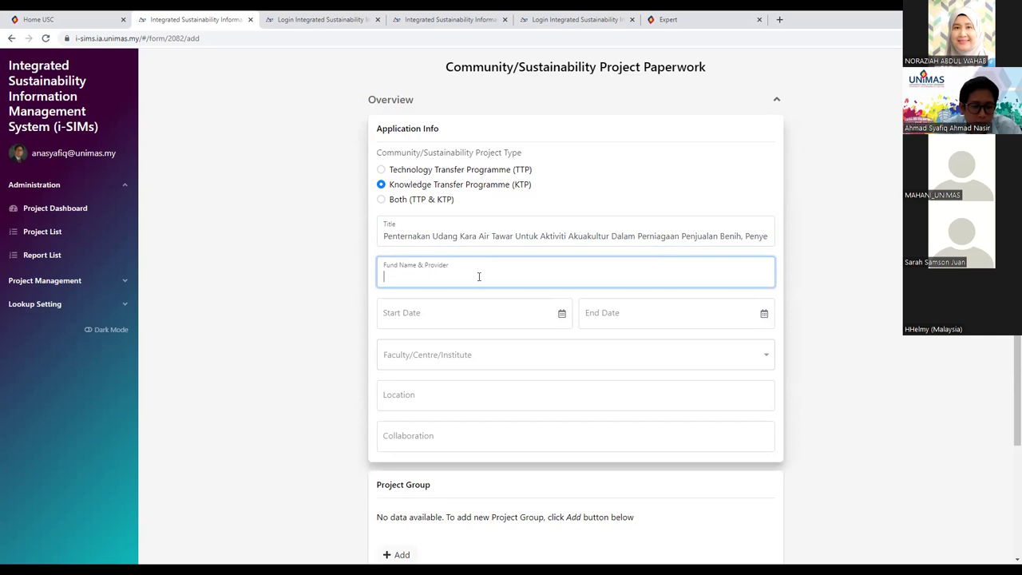
text(Dana)
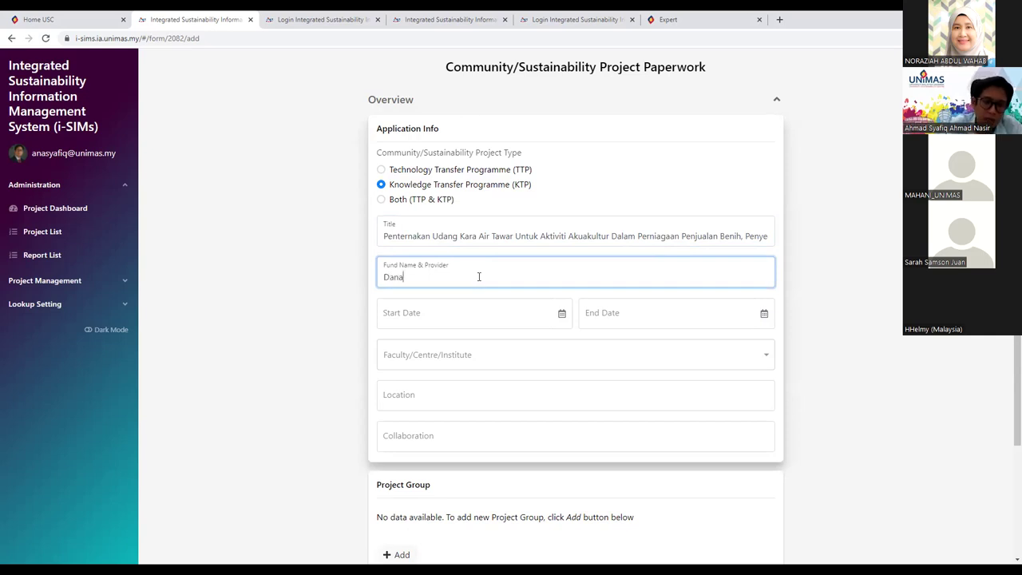
text( Lestari - )
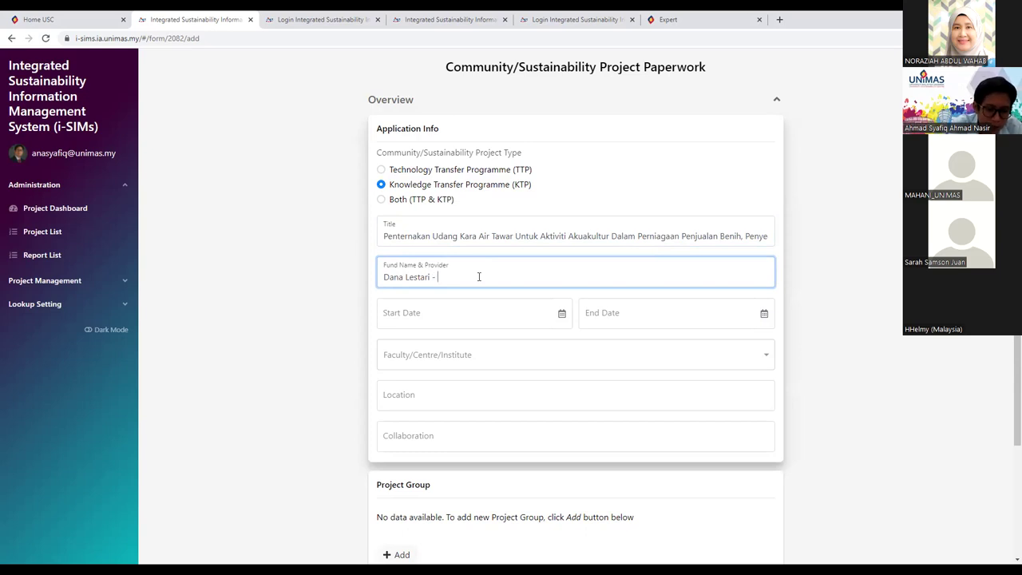
text(USC)
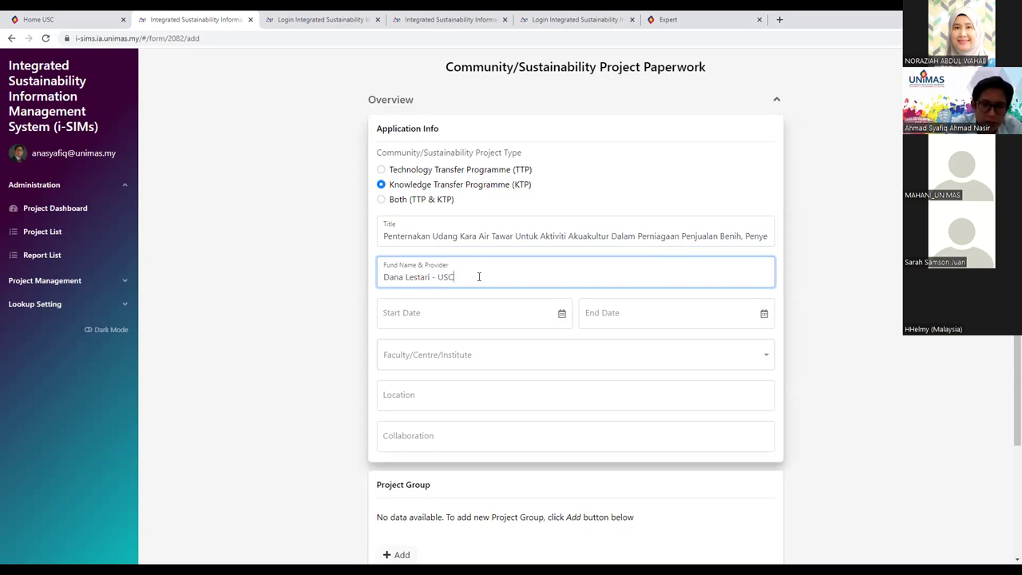
text( UNIMAS)
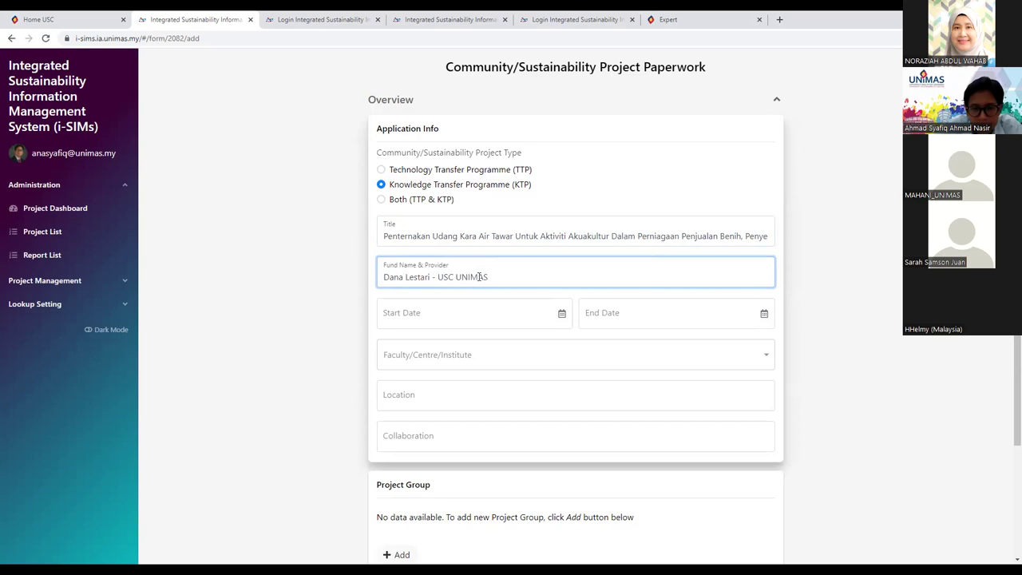
Step: Set the project's start date to 2022-02-15 and its end date to 2023-02-15
click(479, 313)
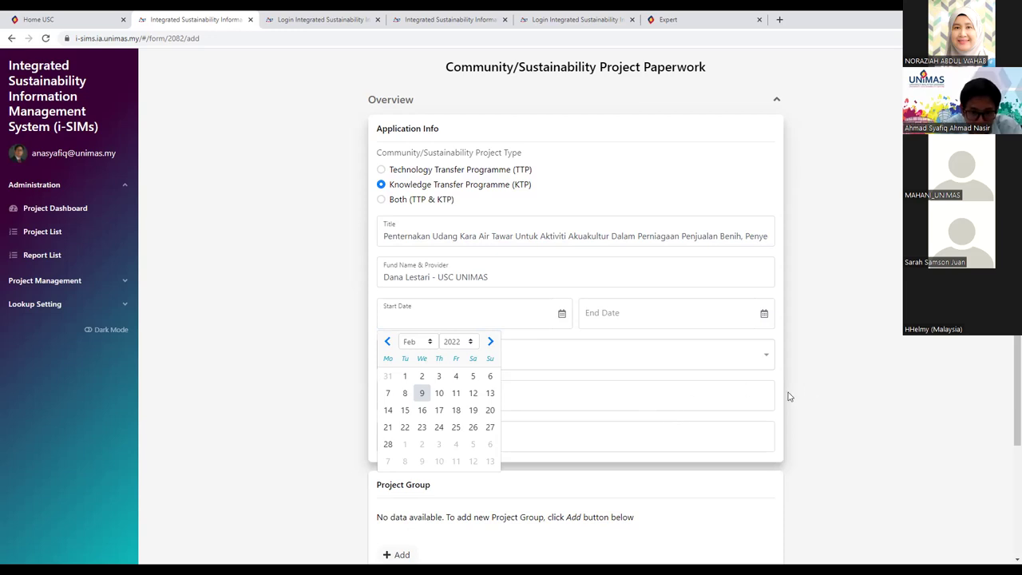
click(405, 410)
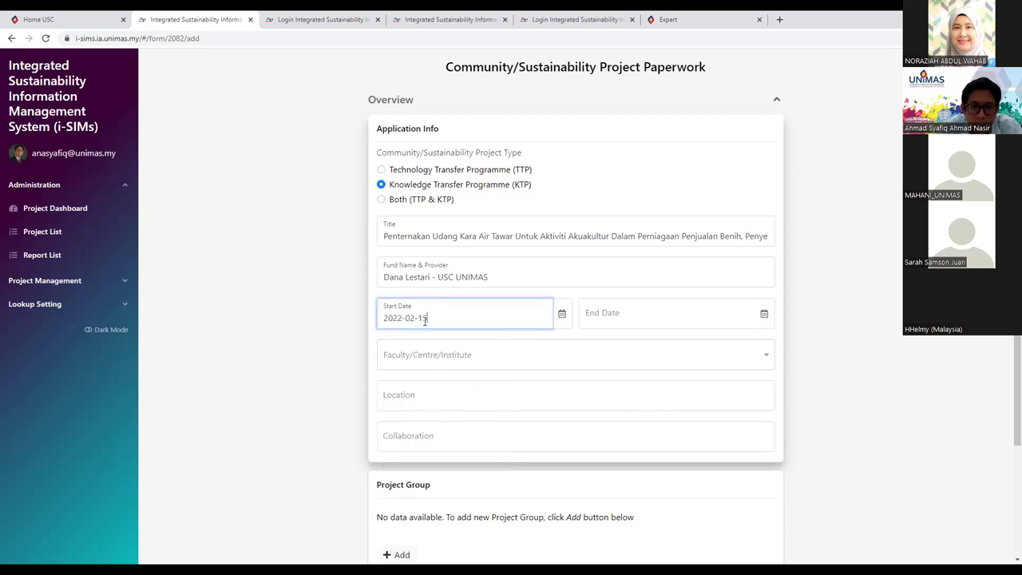
click(673, 313)
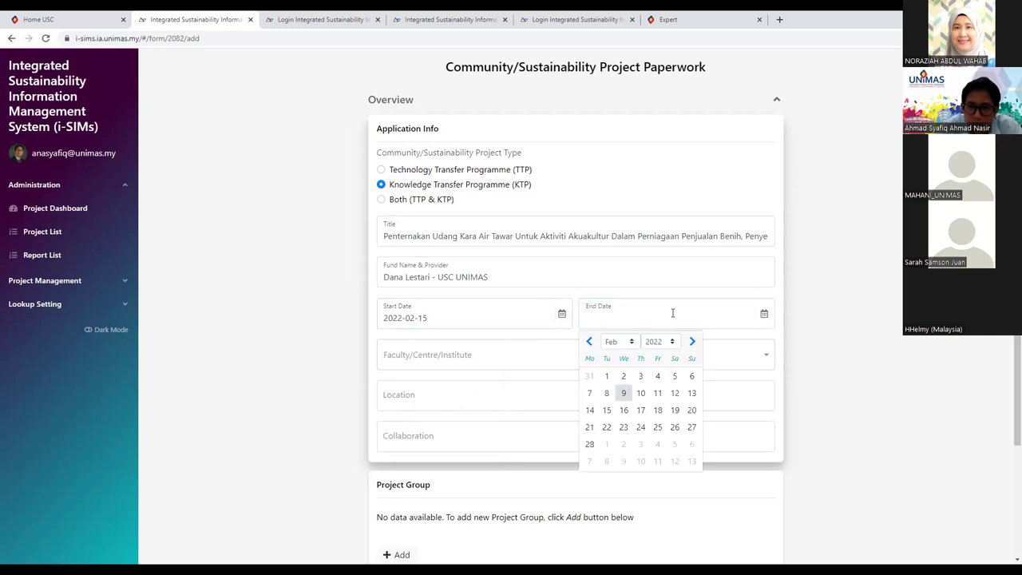
click(673, 342)
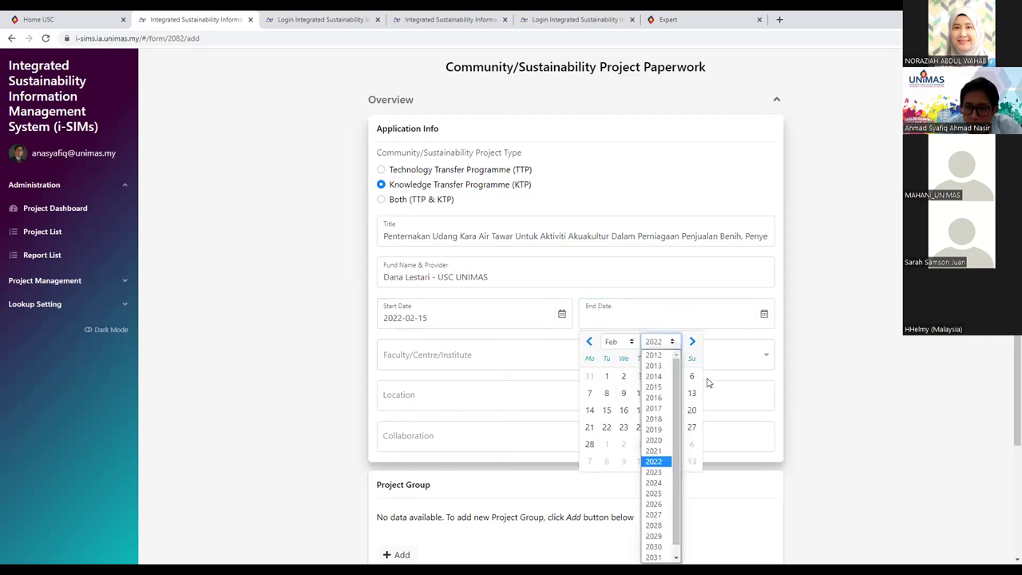
click(651, 473)
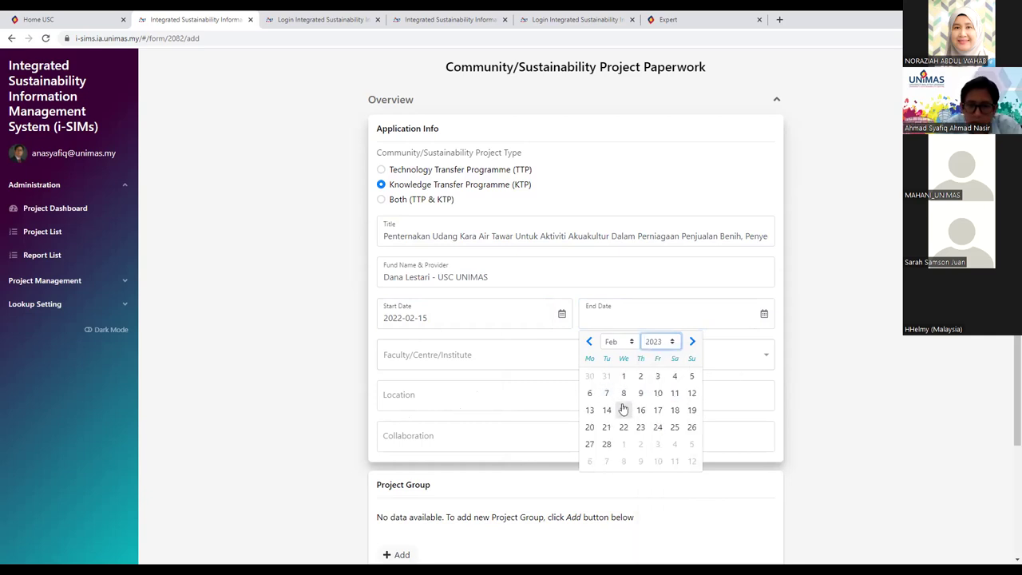
click(624, 410)
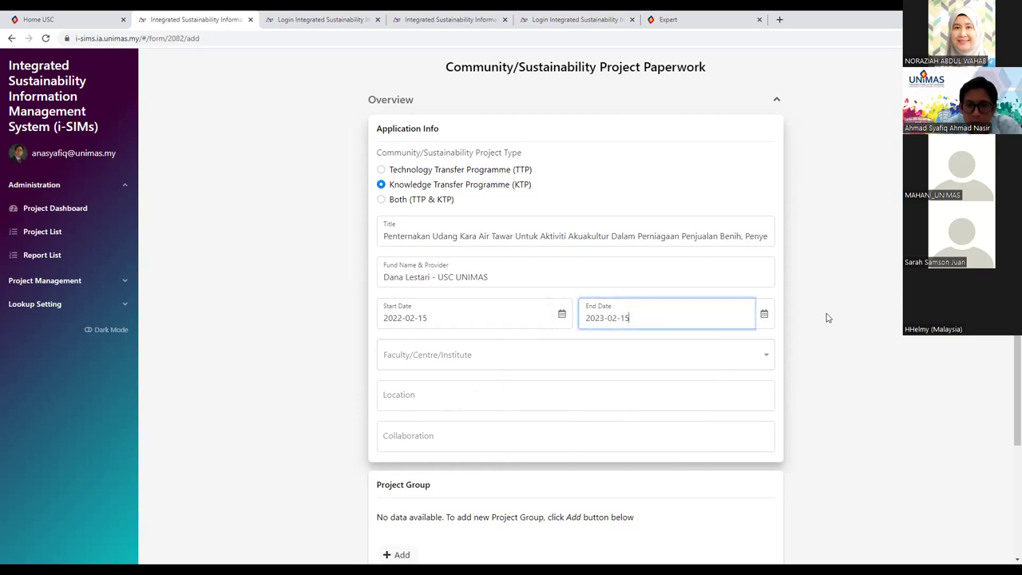
Step: Set the project's faculty/centre/institute to Faculty of Resource Science and Technology
click(715, 355)
scroll(631, 401, down, 4)
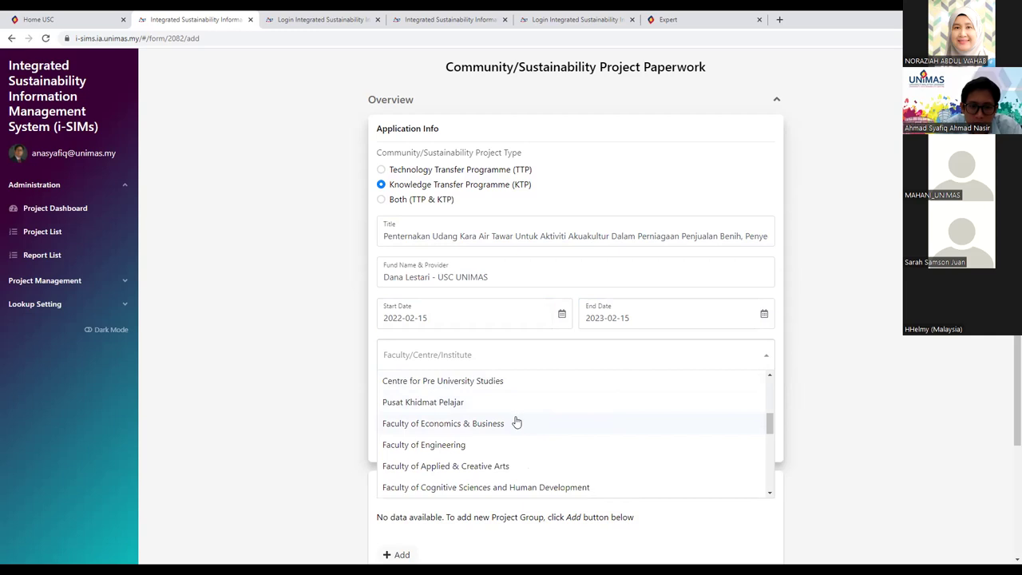
scroll(487, 432, down, 1)
scroll(511, 454, down, 1)
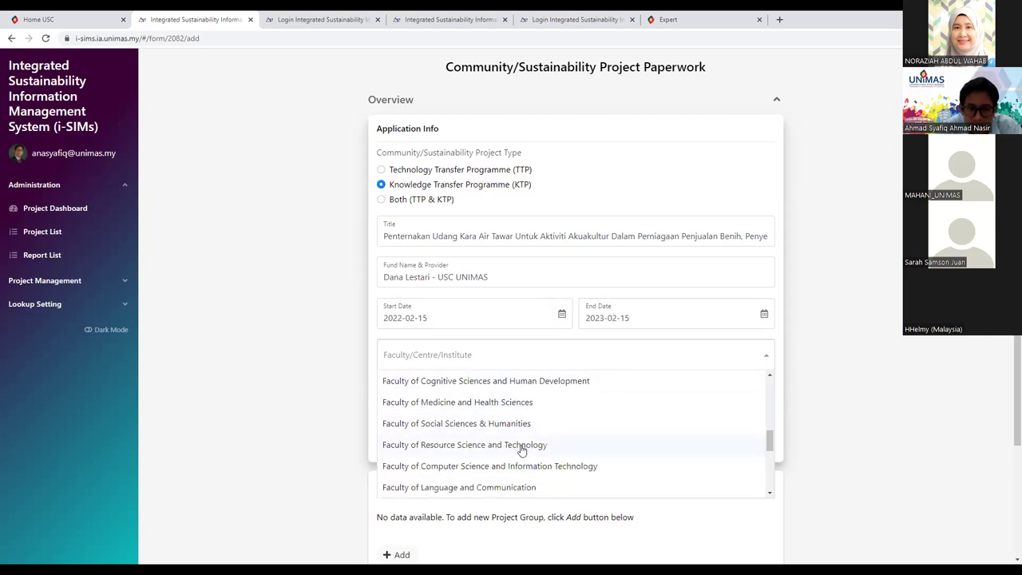
scroll(519, 450, down, 1)
click(521, 391)
click(855, 387)
Step: Enter "Aras LG, Fakulti Sains dan Teknologi Sumber, UNIMAS" as the project location
click(546, 394)
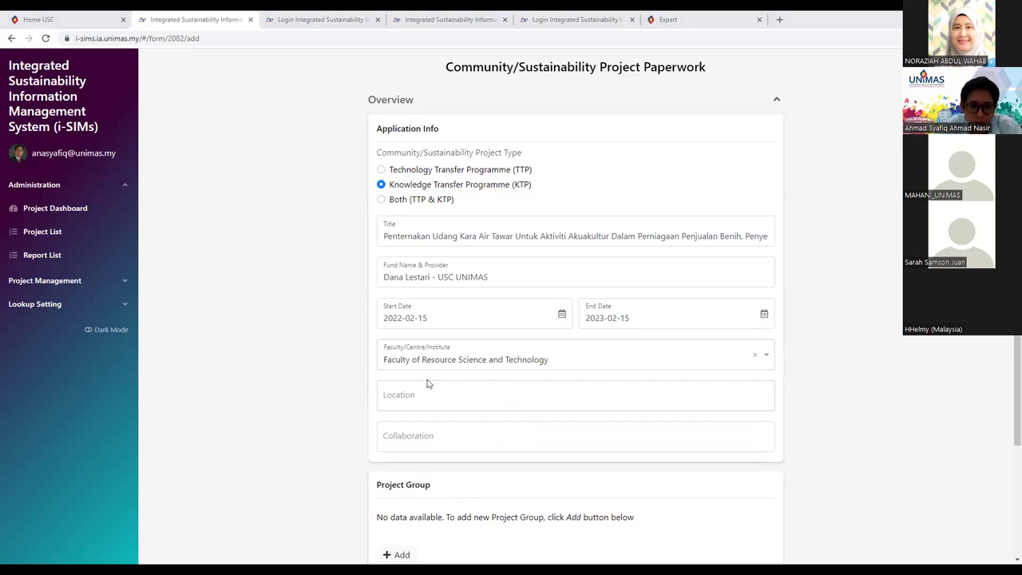
click(622, 408)
text(Aras LG, Fakulti Sains dan Teknologi Sumber, UNIMAS)
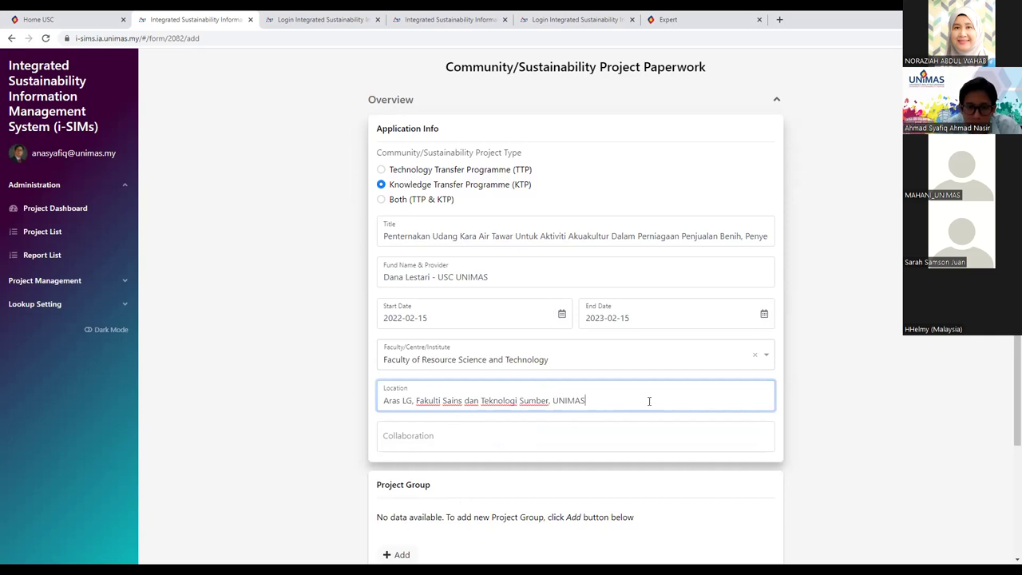
Step: Enter "Persatuan Udang Kara Kuching" as the project's collaboration partner
click(549, 437)
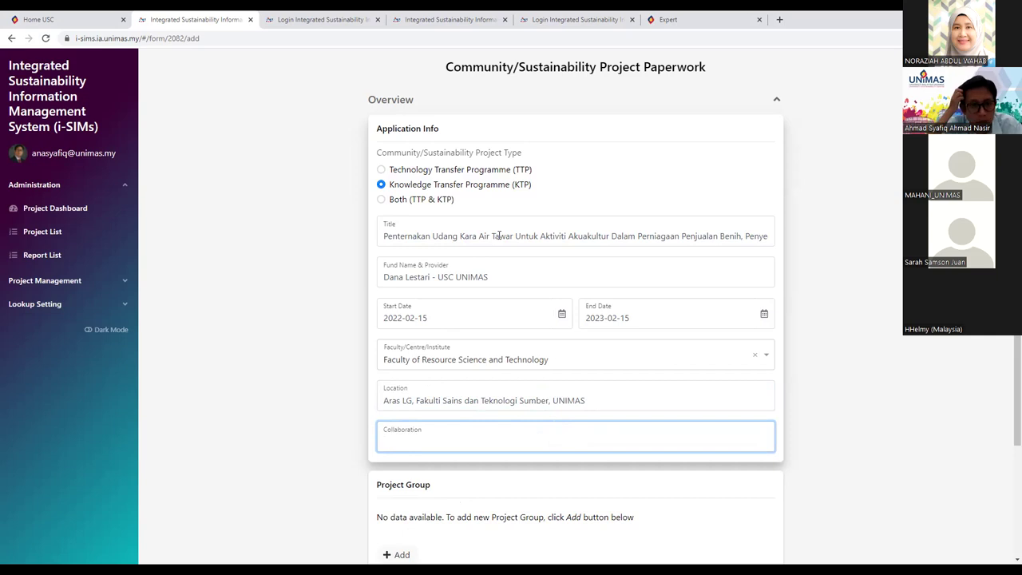
text(PErsd)
key(BackSpace)
text(ers)
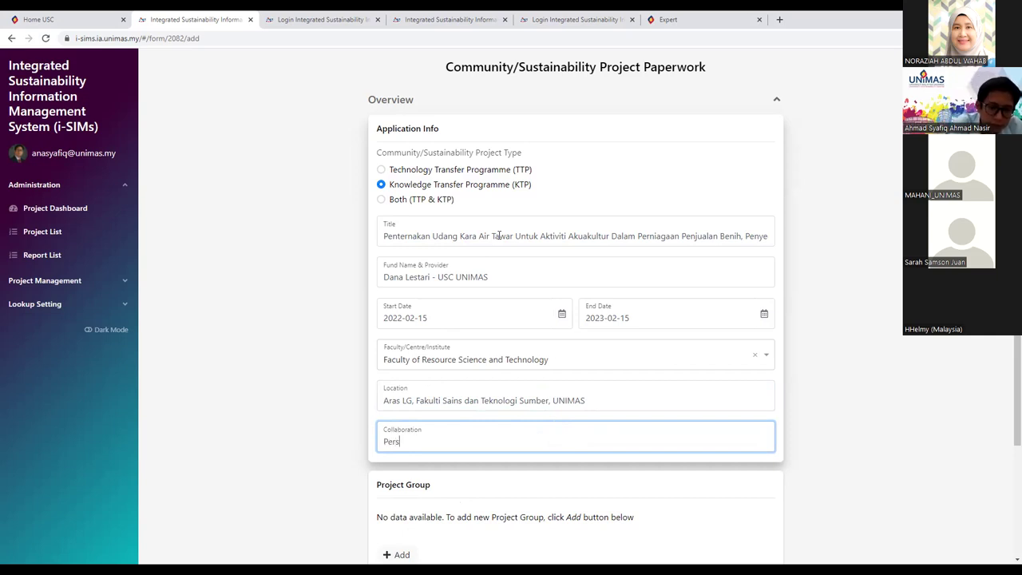
text(atuan )
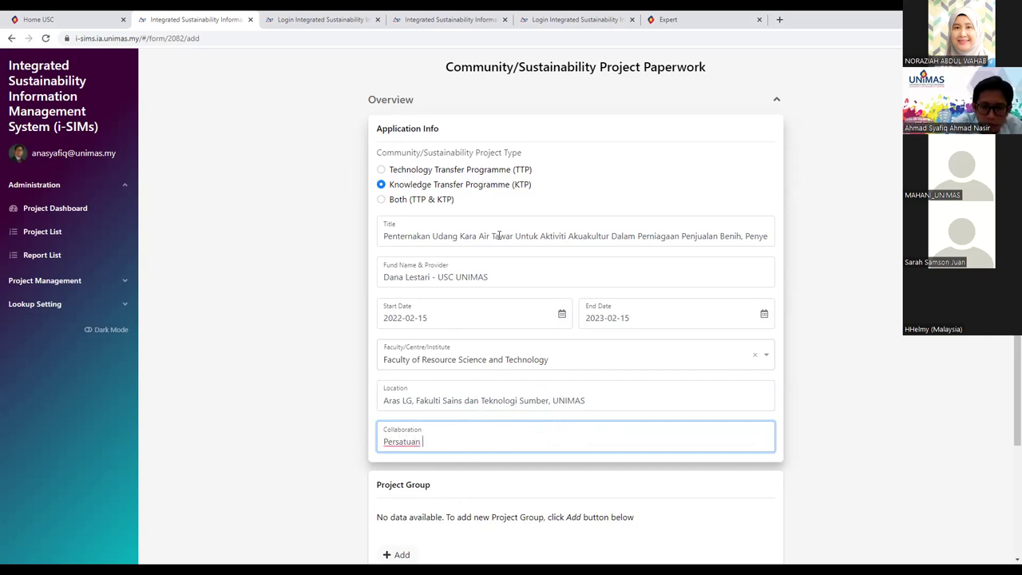
text(Udang )
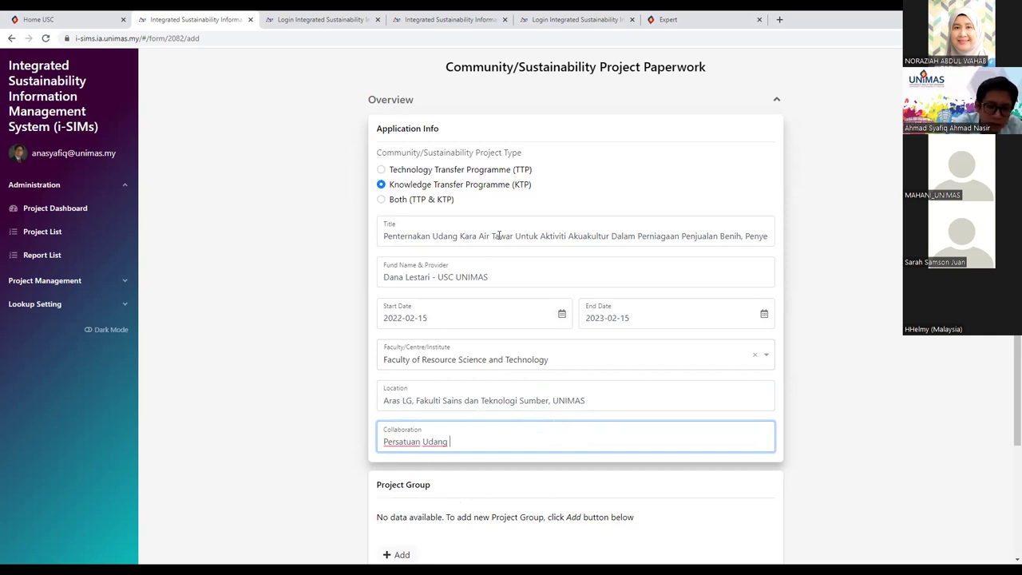
text(Kara Kuching)
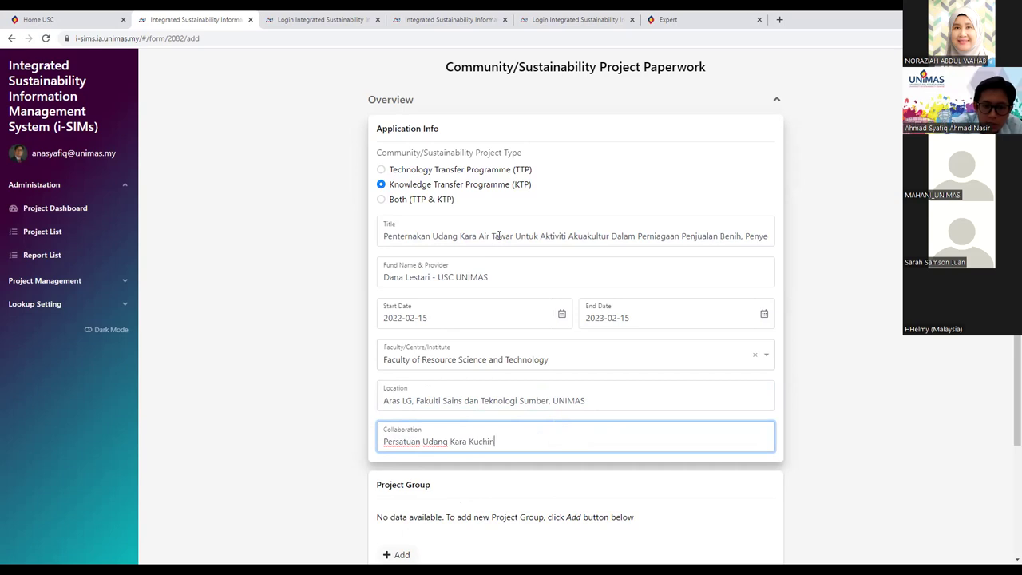
click(840, 343)
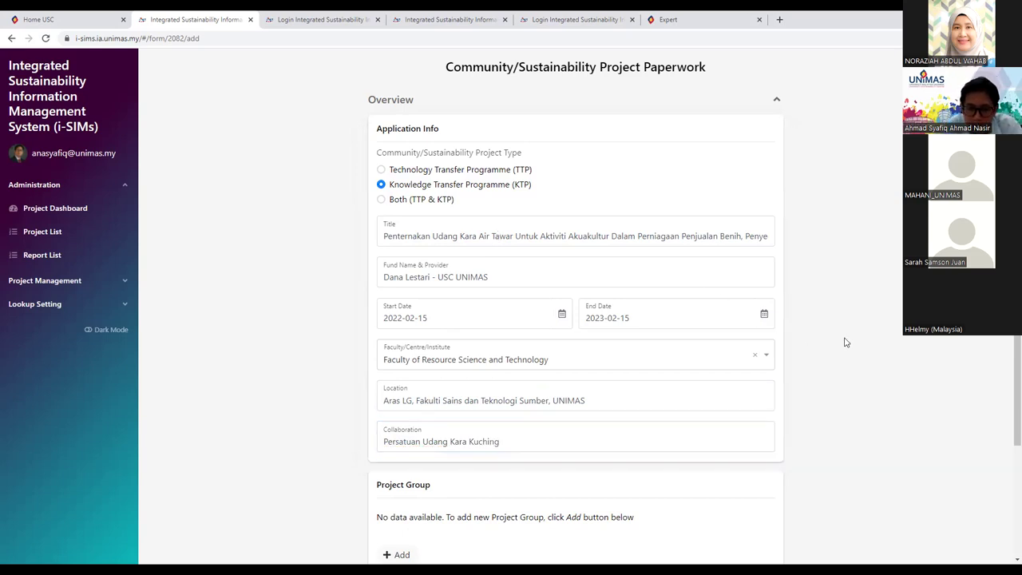
Step: Start a new project group entry and choose the project leader's full name from the staff list
scroll(854, 320, down, 1)
scroll(855, 320, down, 3)
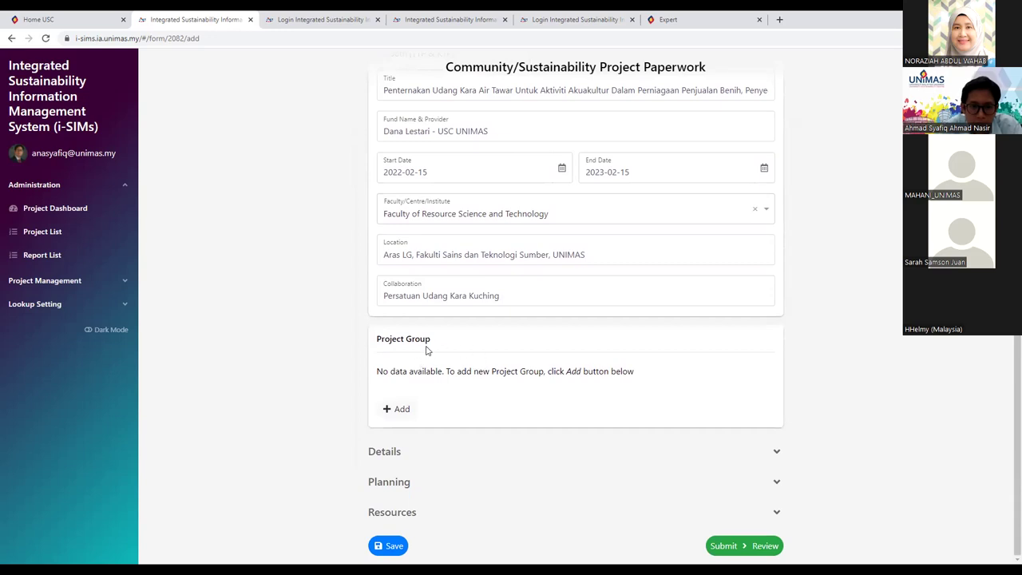
click(404, 408)
click(581, 123)
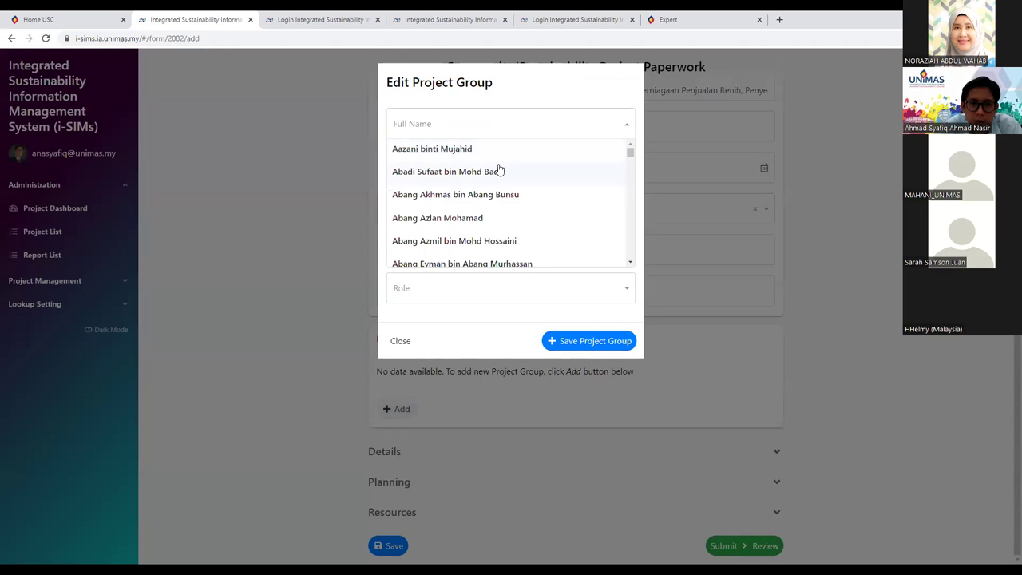
text(ahmad )
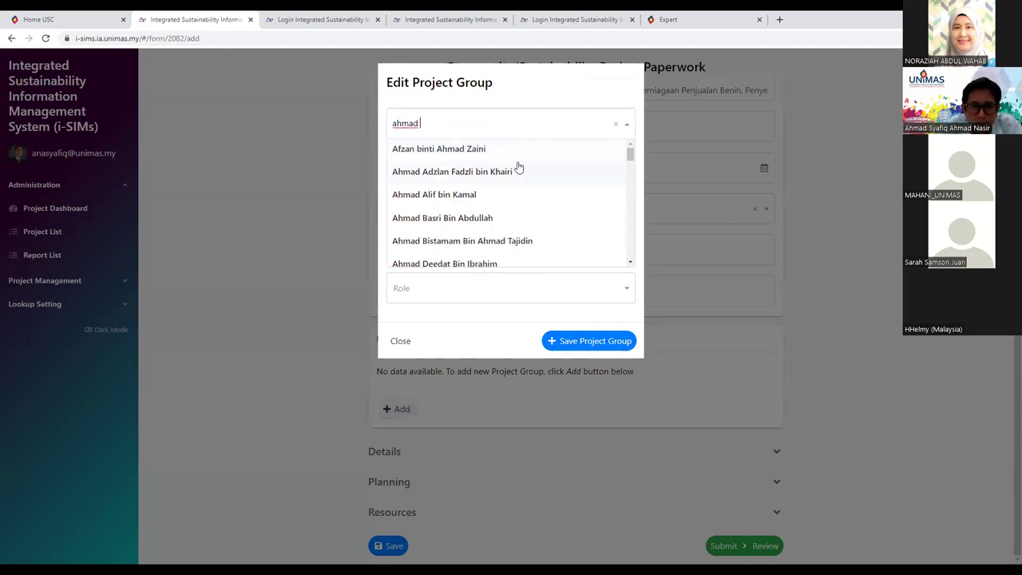
text(s)
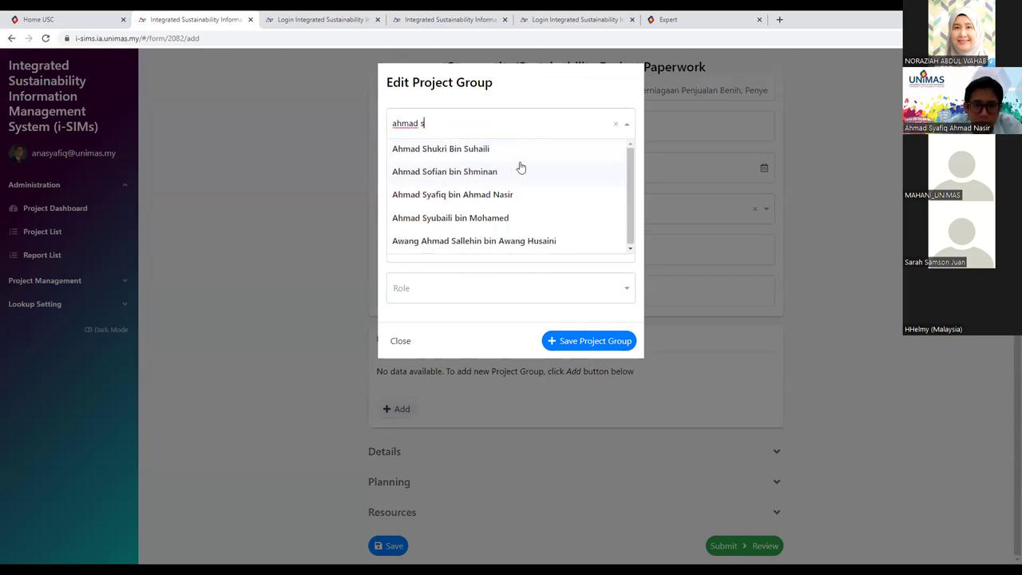
click(471, 200)
Step: Give the project group entry the expertise Breeding, position Academician and role Project Leader, and save it
click(564, 201)
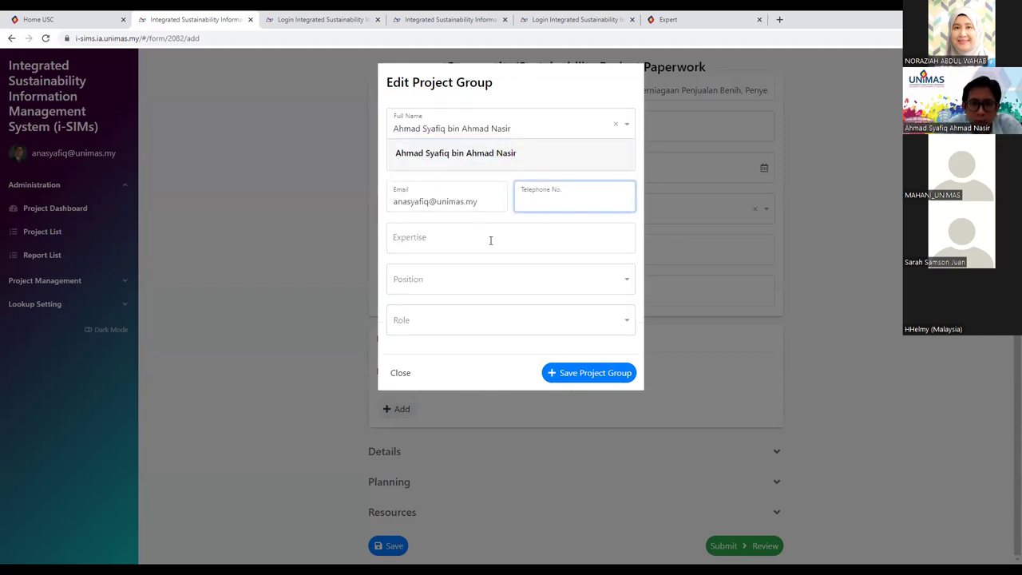
click(580, 242)
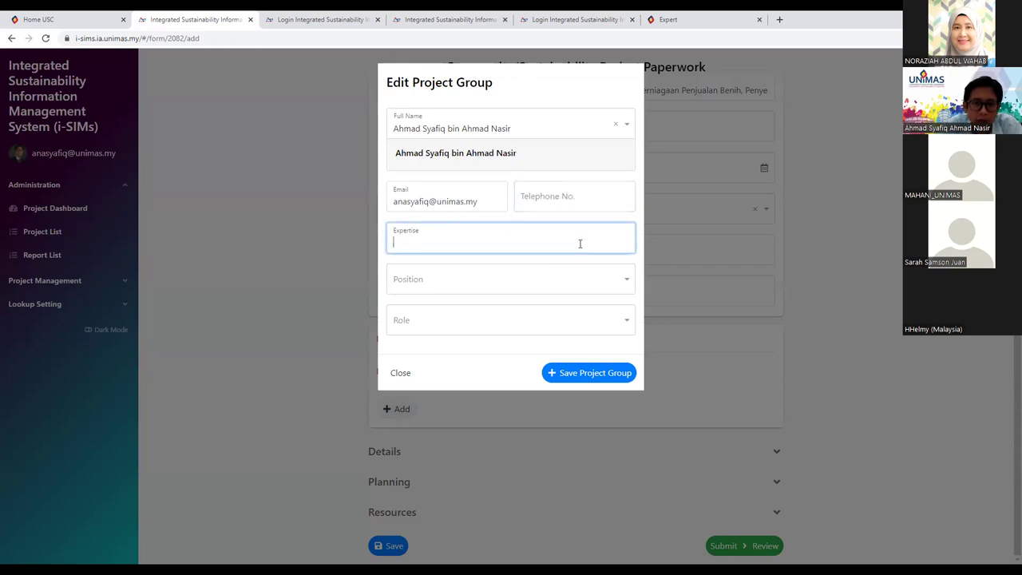
text(Breeding)
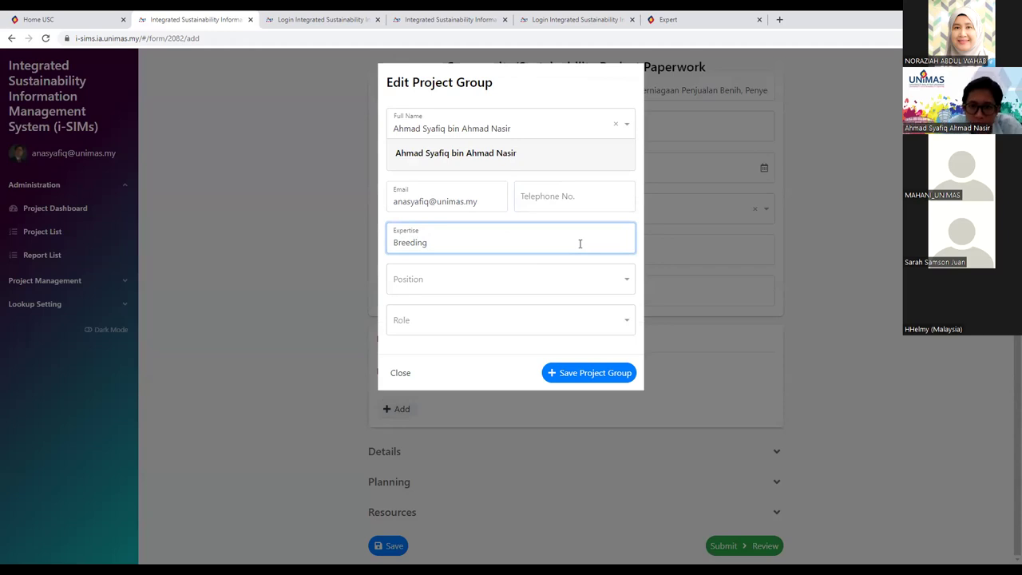
click(563, 283)
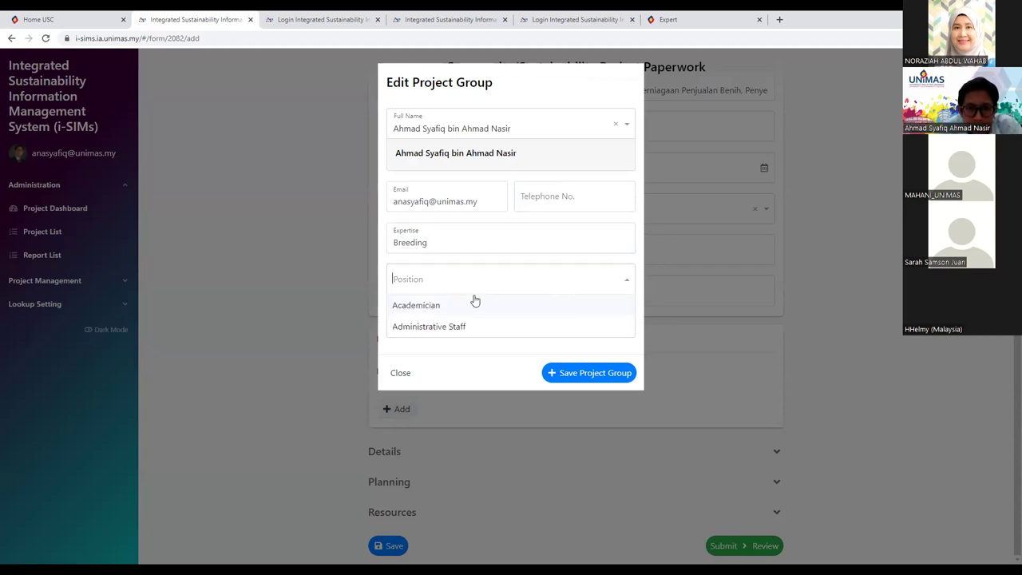
click(417, 306)
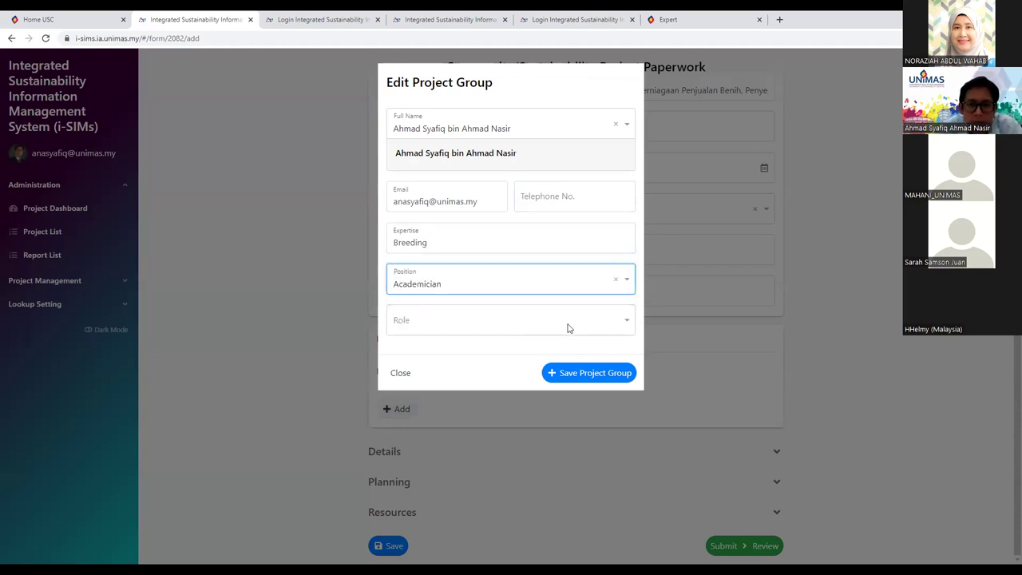
click(569, 327)
click(440, 350)
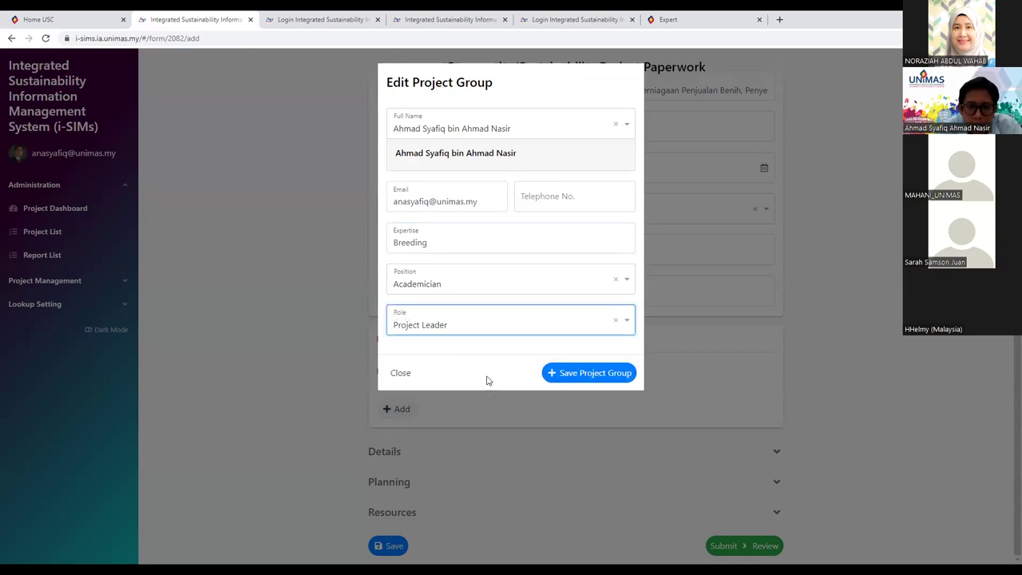
click(591, 373)
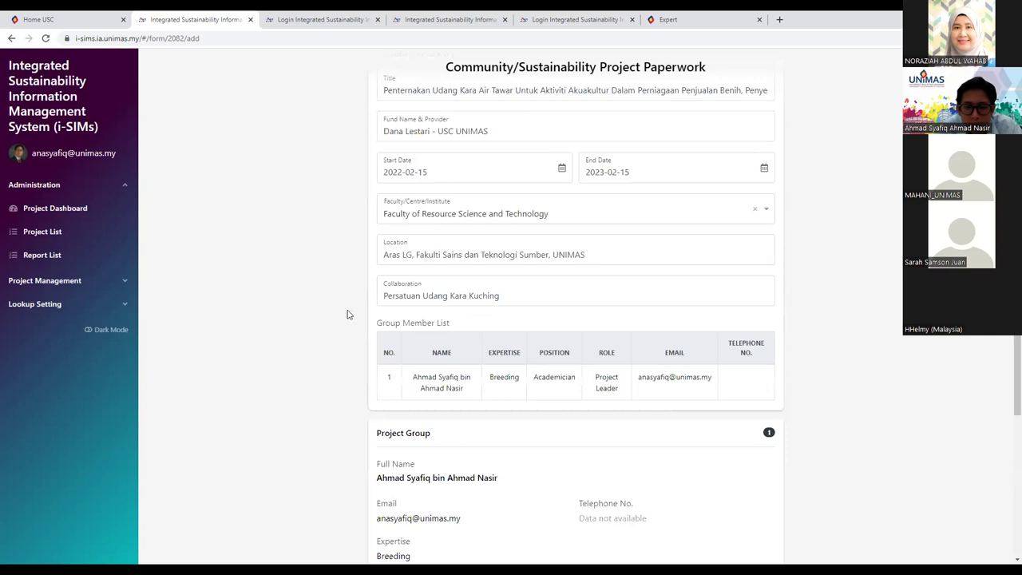
Step: Start a second project group entry and choose the team member's full name from the staff list
scroll(336, 318, down, 1)
scroll(326, 336, down, 3)
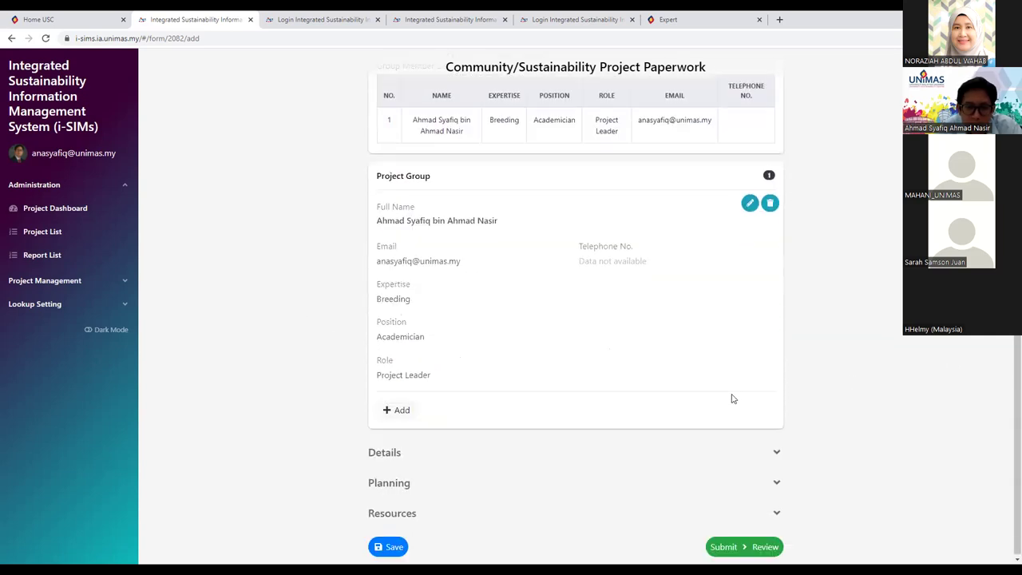
click(399, 409)
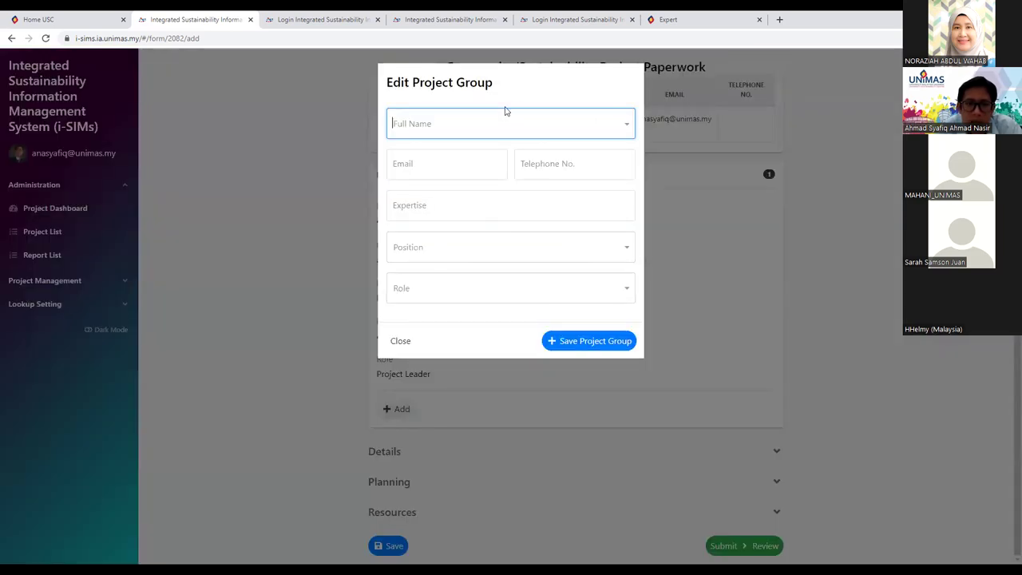
click(605, 126)
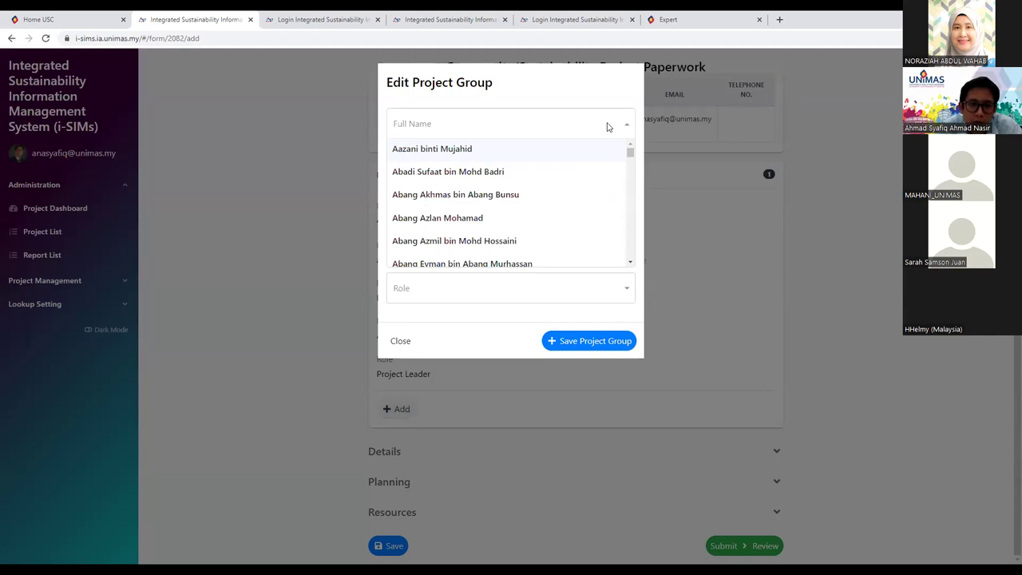
text(sya)
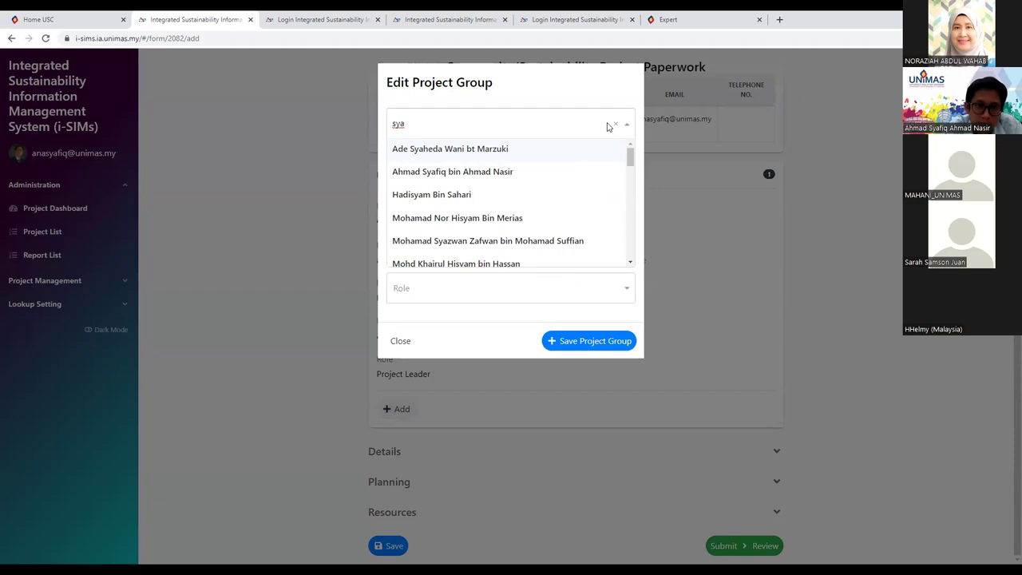
text(i)
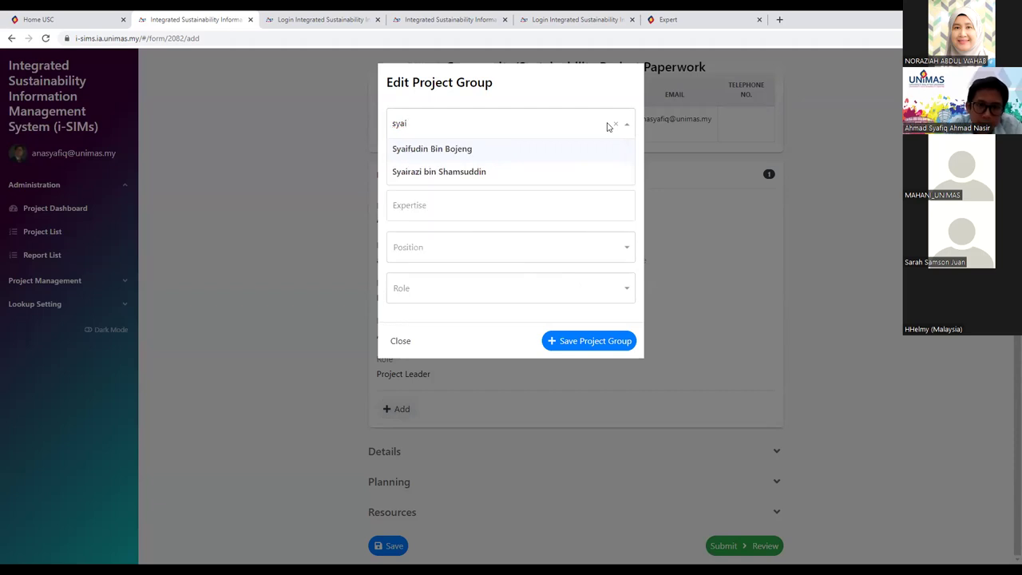
click(479, 155)
Step: Give the second entry the expertise "Aquaculture System", position Administrative Staff and role Team Member, and save it
click(540, 243)
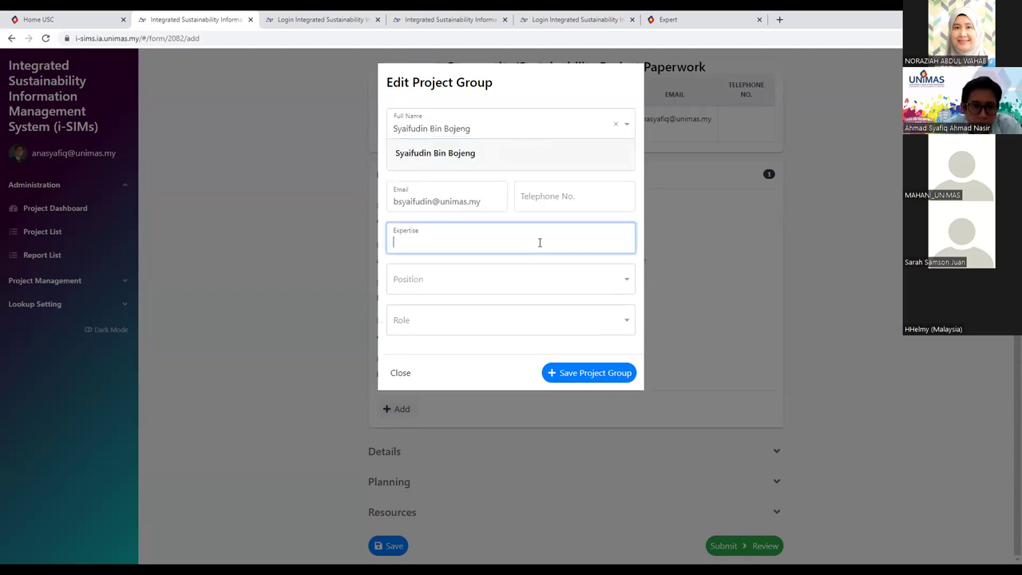
text(Acuacult)
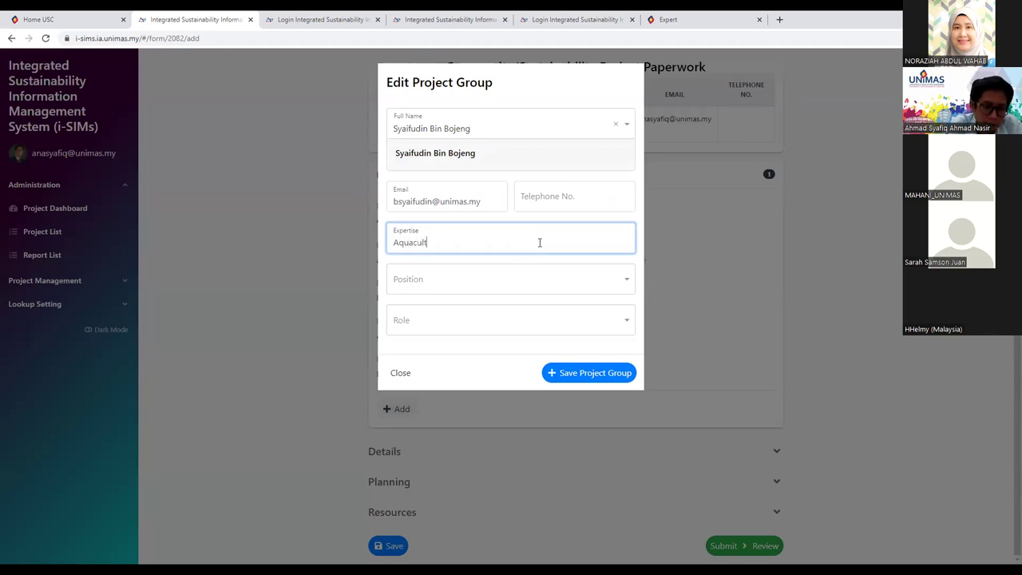
text(ure System)
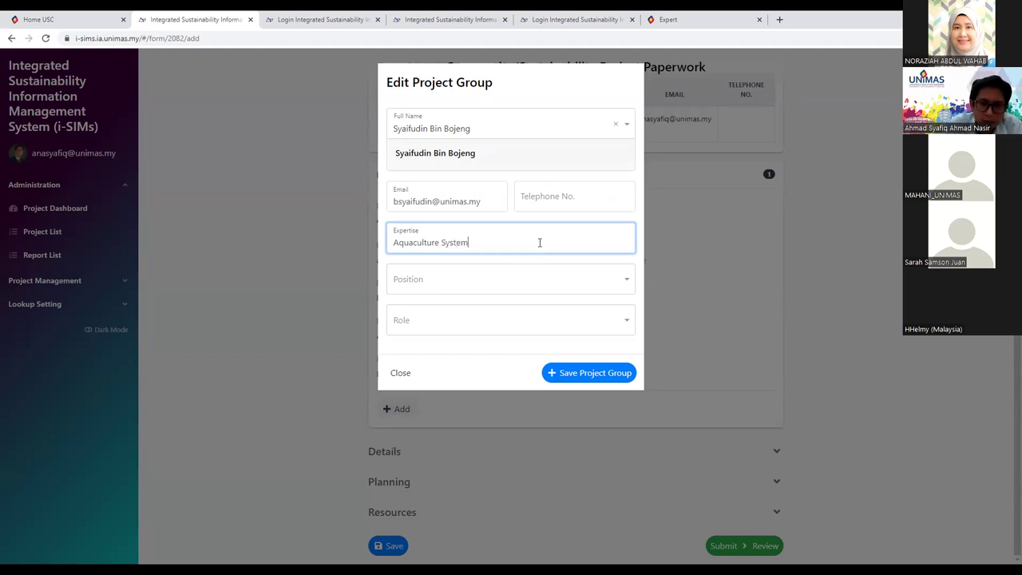
click(538, 284)
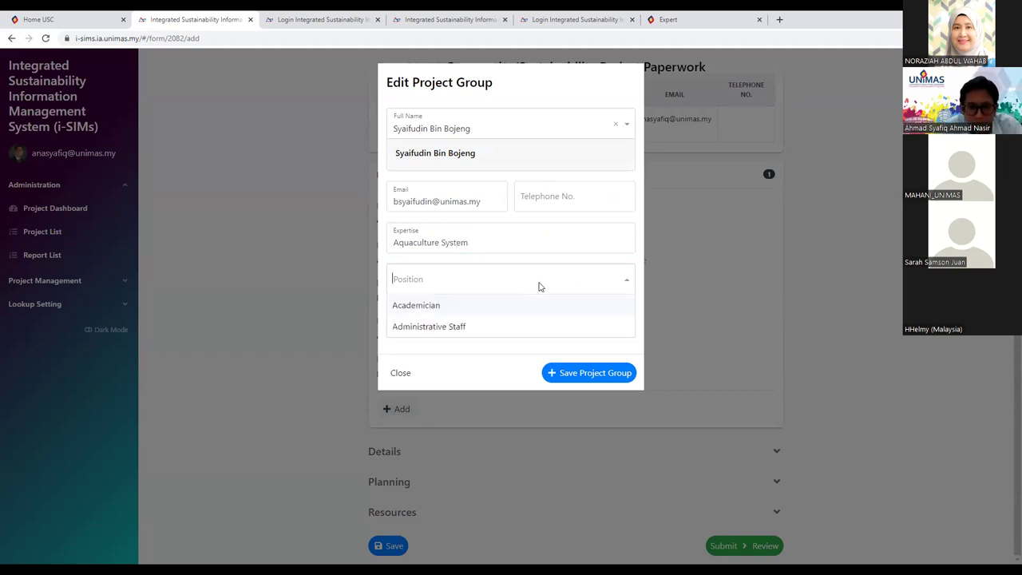
click(471, 327)
click(554, 319)
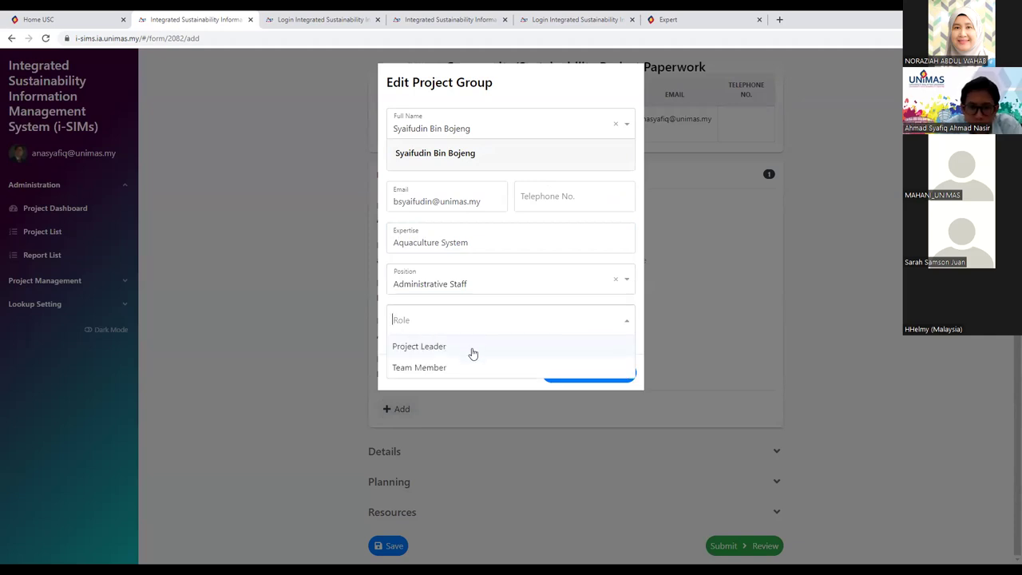
click(442, 370)
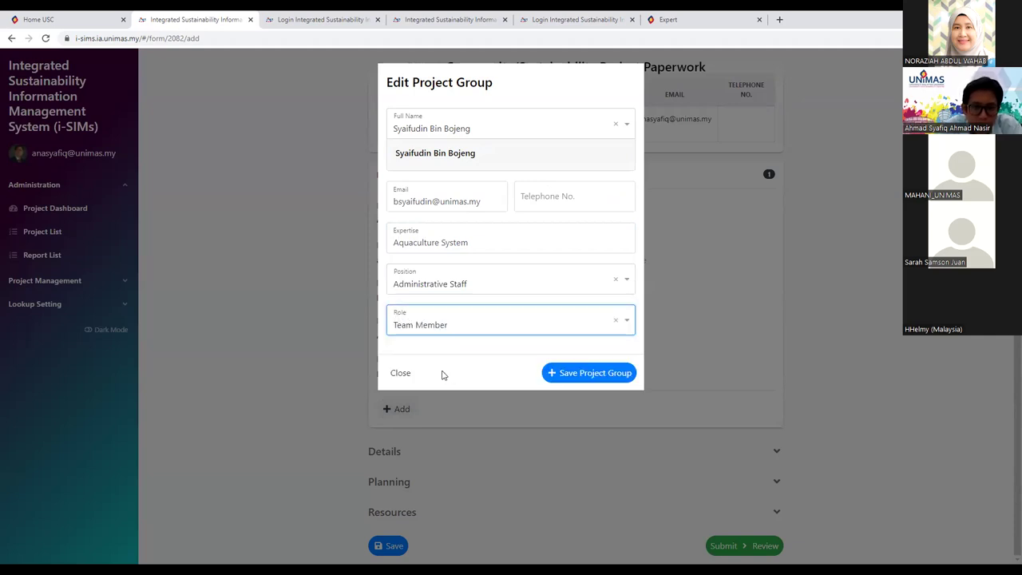
click(568, 374)
Step: In the Details section, mark "Increase in revenue" and "Reduce the cost of living" as the programme's priority impacts
scroll(828, 333, up, 2)
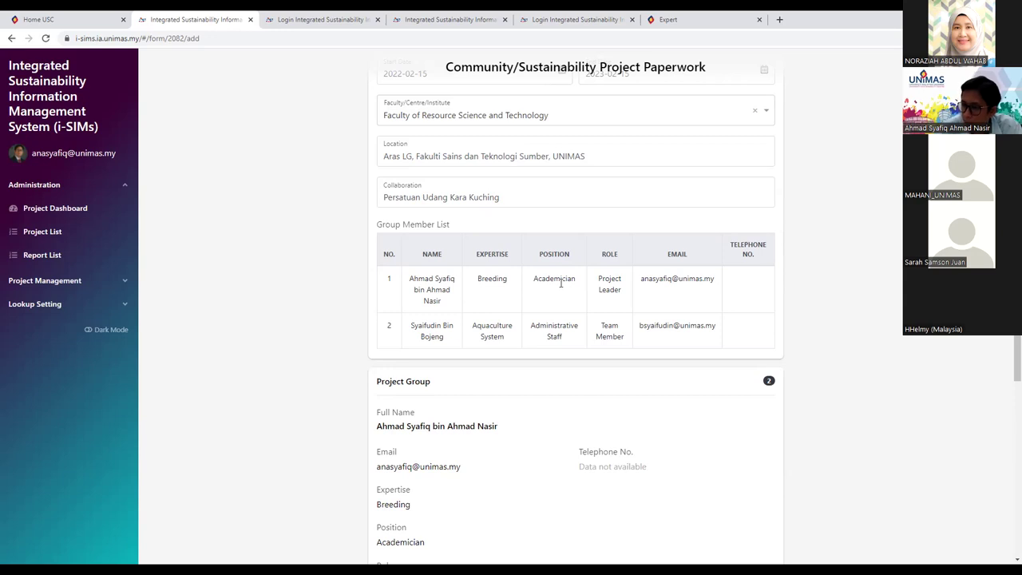
scroll(434, 354, down, 5)
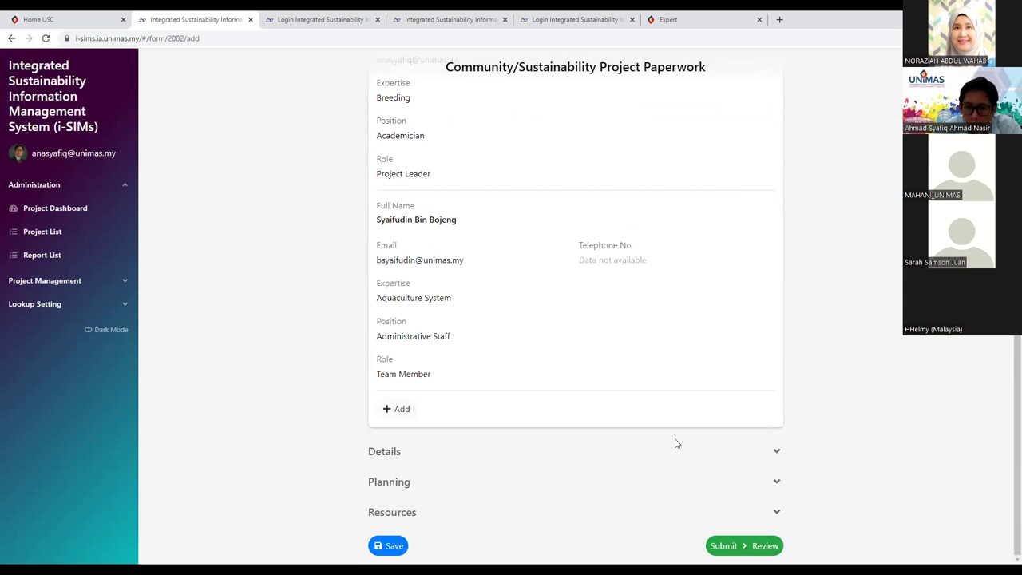
click(777, 453)
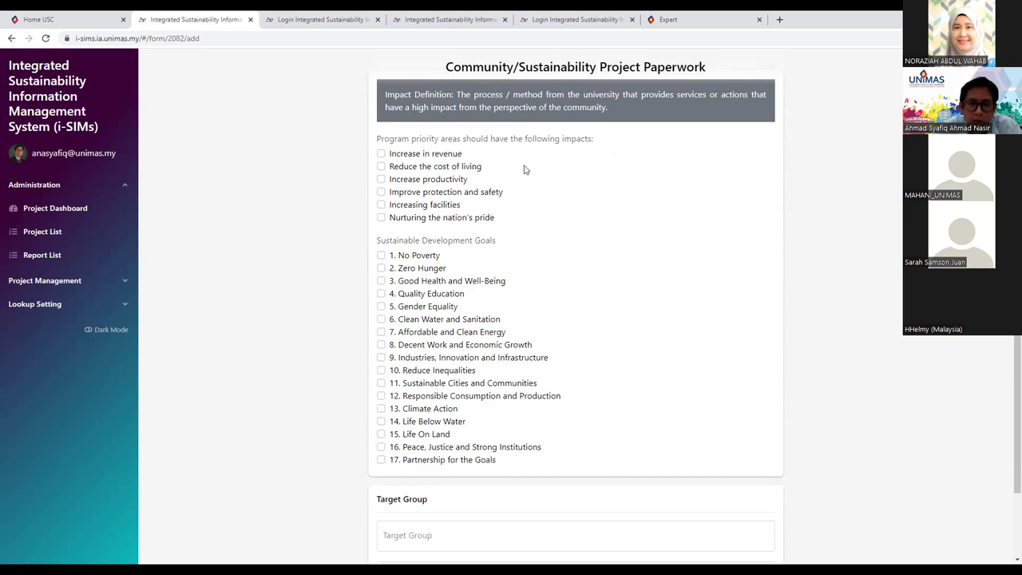
click(381, 154)
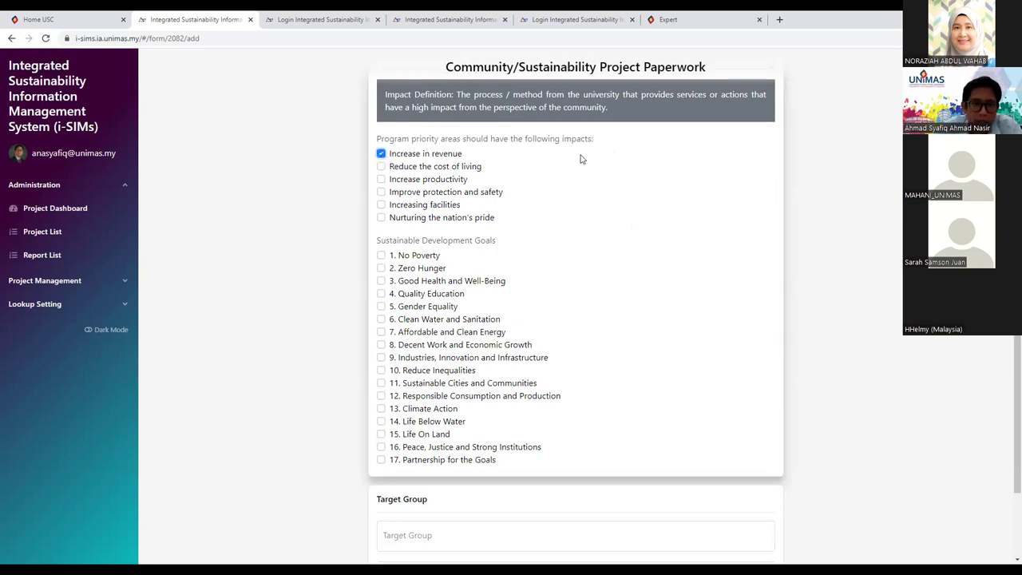
click(380, 167)
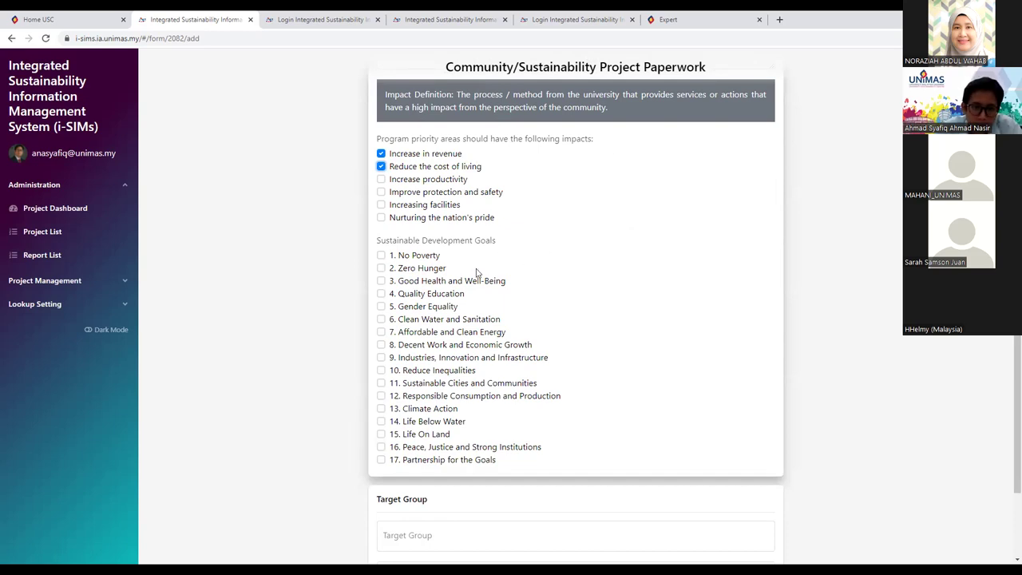
Step: Mark "1. No Poverty" and "2. Zero Hunger" as the project's Sustainable Development Goals
scroll(541, 260, down, 1)
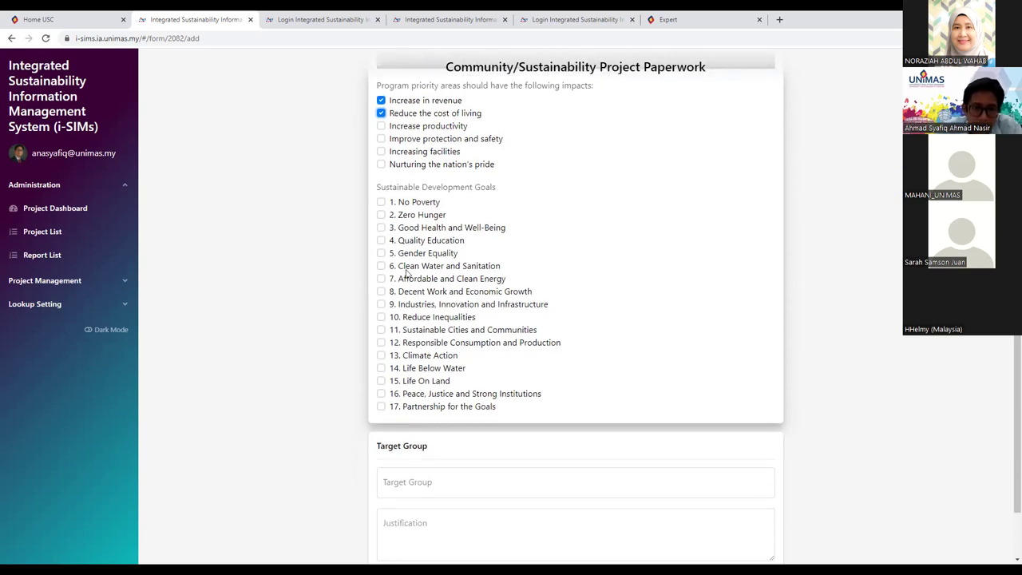
click(382, 204)
click(382, 215)
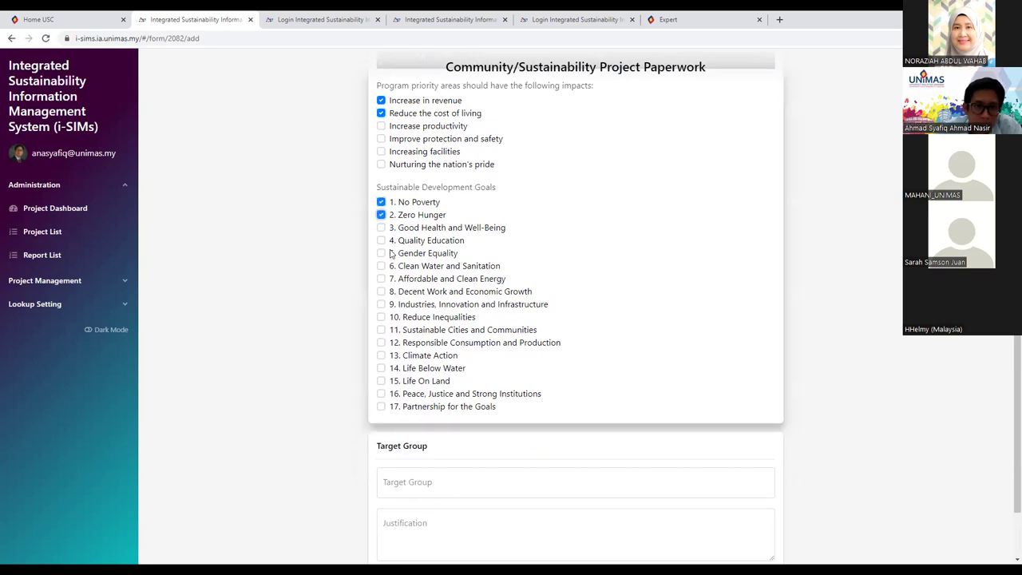
Step: Mark "14. Life Below Water" and fill in the Target Group section with the Samarahan/Kuching residents and the justification for choosing Kota Samarahan
click(382, 369)
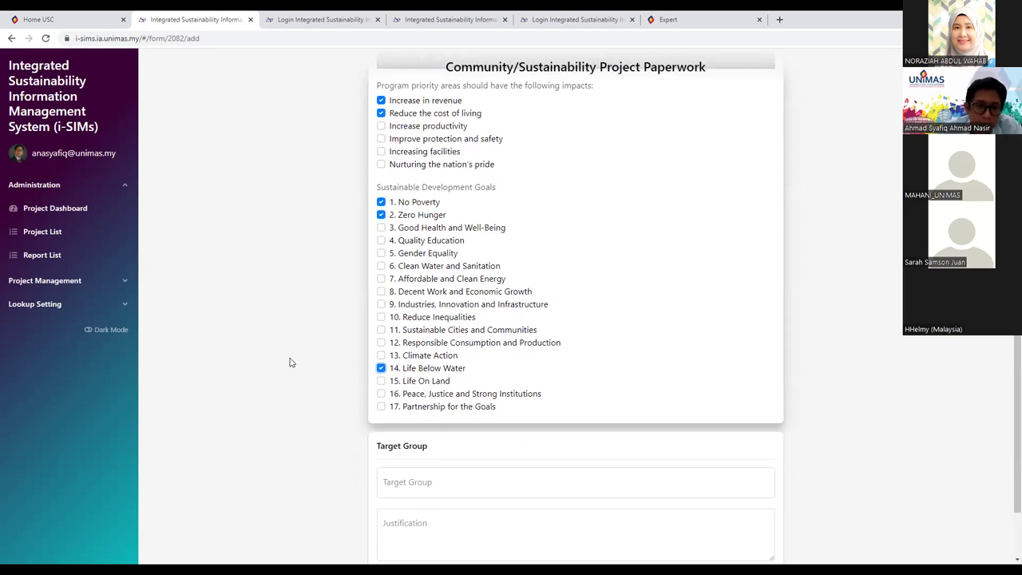
scroll(831, 354, down, 2)
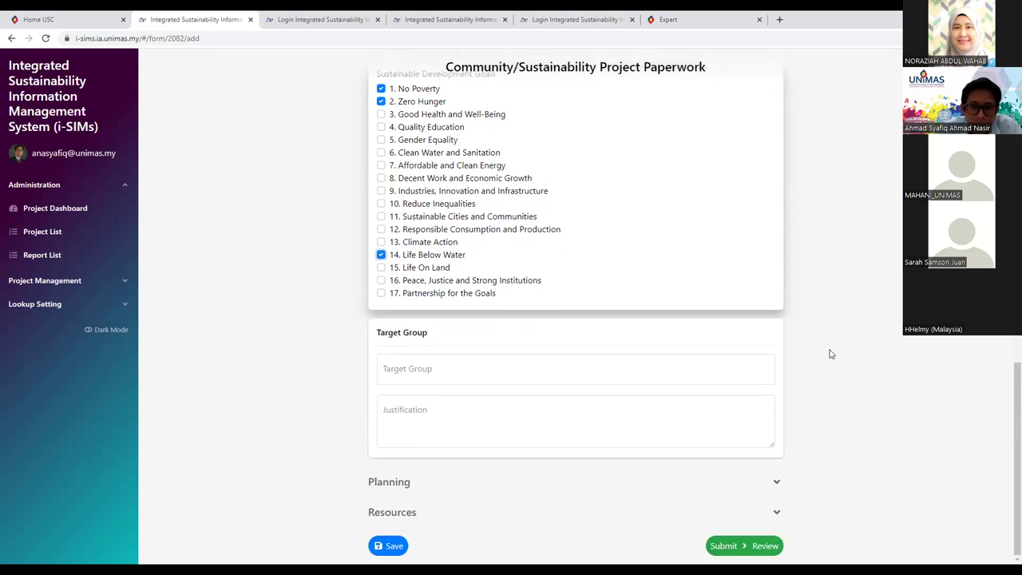
click(584, 369)
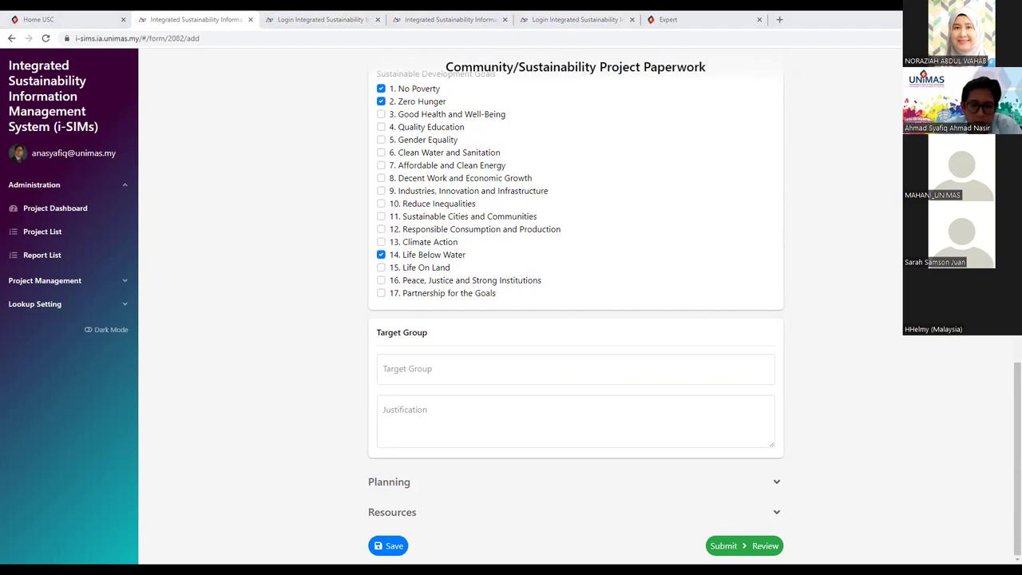
click(424, 377)
key(ctrl+v)
click(476, 428)
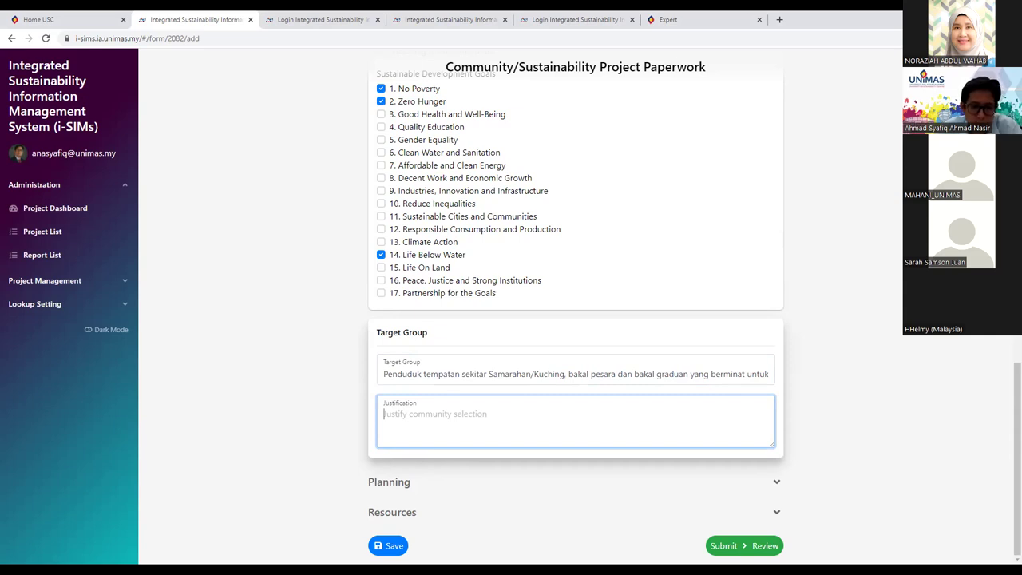
text(Lokasi dipilih kerana sektor penternakan udang kara air tawar belum meluas di Kota Samarahan. Dengan adanya projek ini di sini, ianya akan membantu penduduk setempat yang berminat menternak udang kara air tawar mendapatkan sumber benih dan latihan berterusan.)
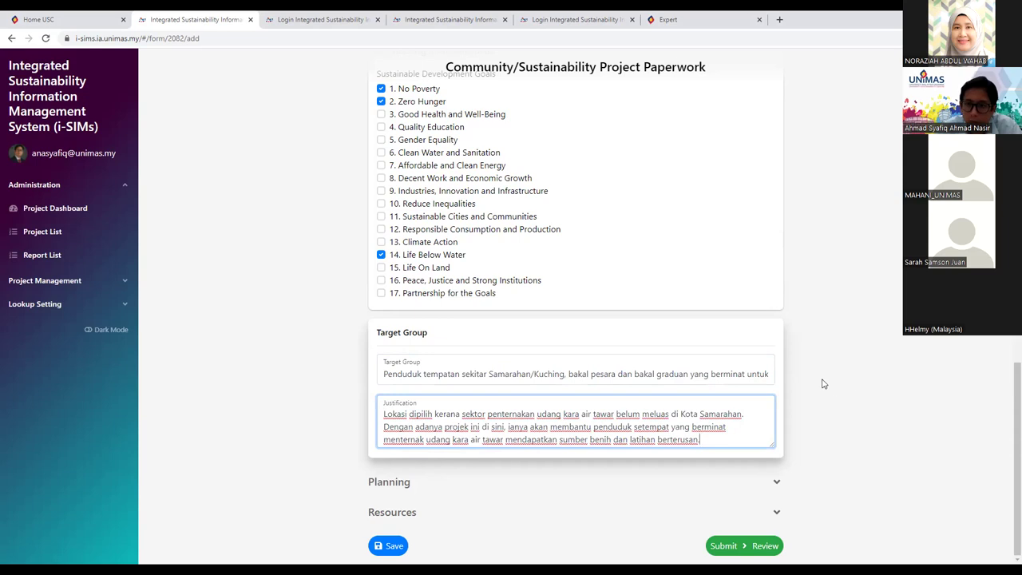
Step: Fill in the Project Synopsis in Project Details with the prepared text on freshwater lobster (udang kara air tawar) farming
scroll(663, 311, up, 3)
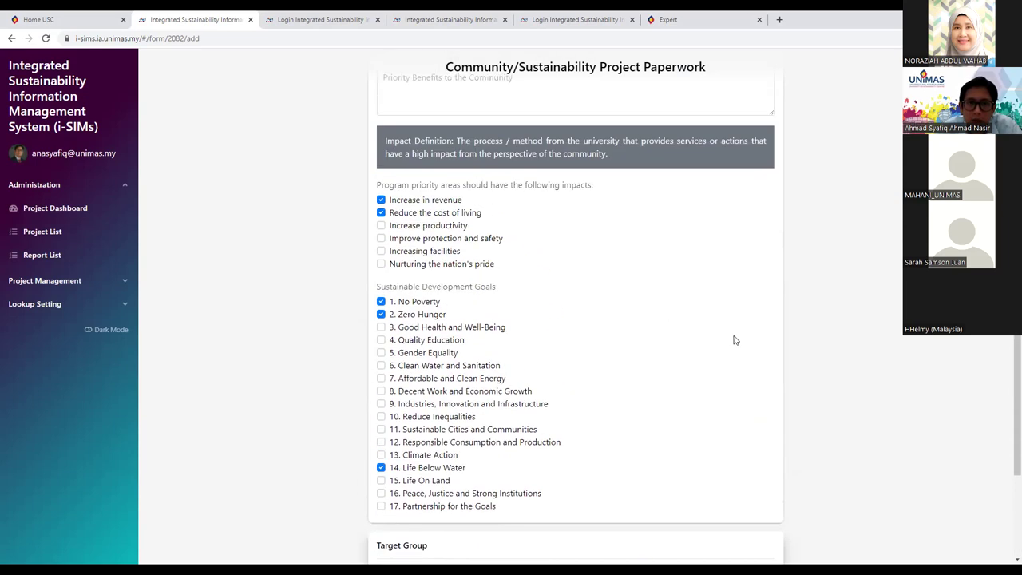
scroll(833, 376, up, 8)
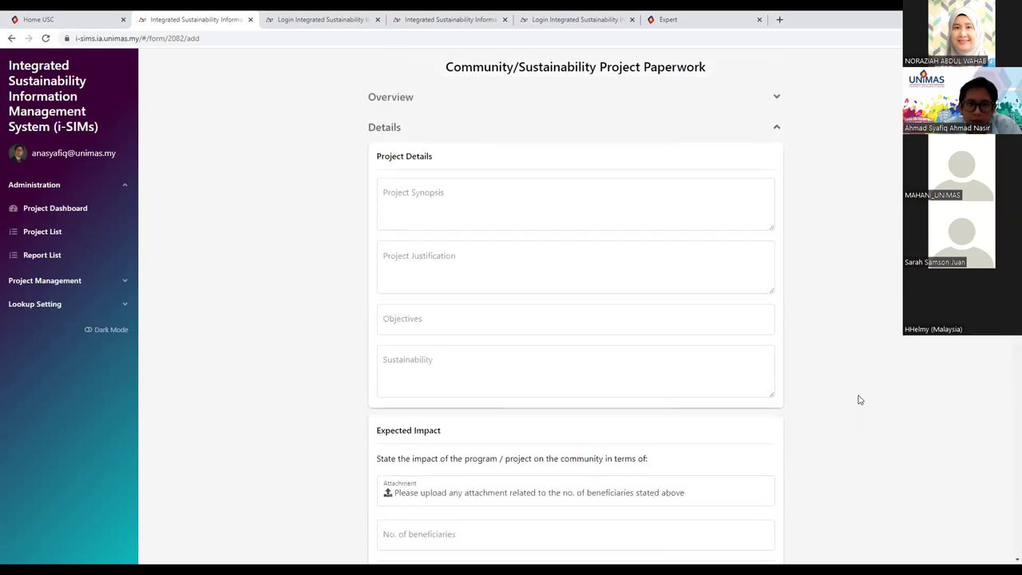
click(483, 211)
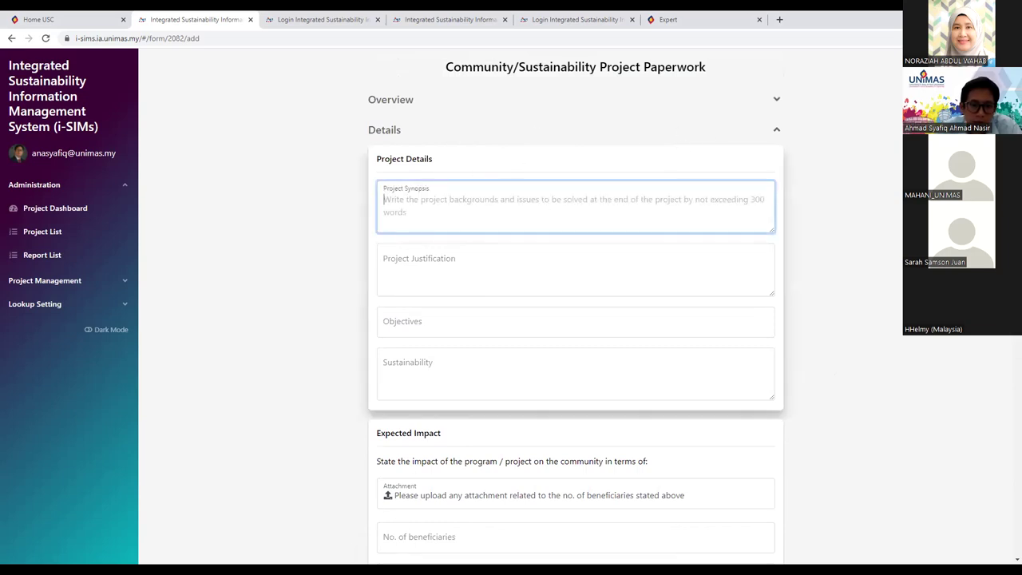
click(394, 452)
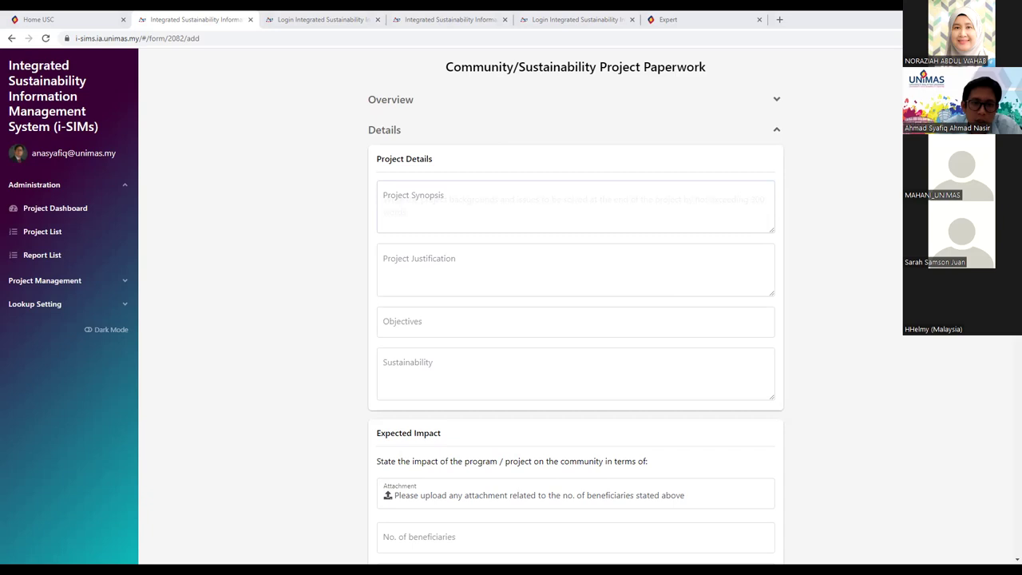
key(Tab)
key(ctrl+v)
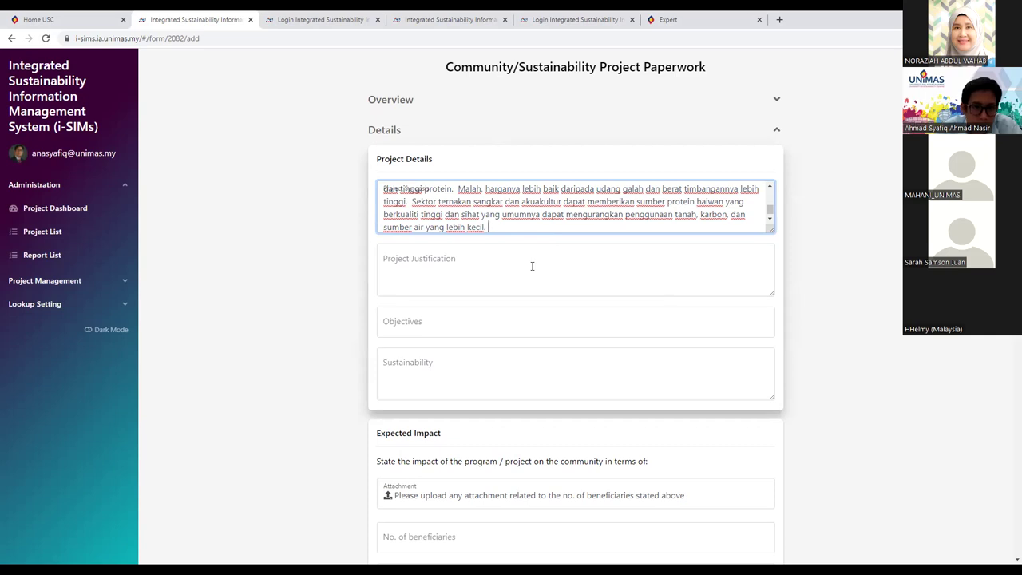
Step: Fill in the Project Justification with the prepared aquaculture text and the Objectives starting "1.) Menjalankan projek akuakultur dan pembesaran benih udang kara"
click(523, 276)
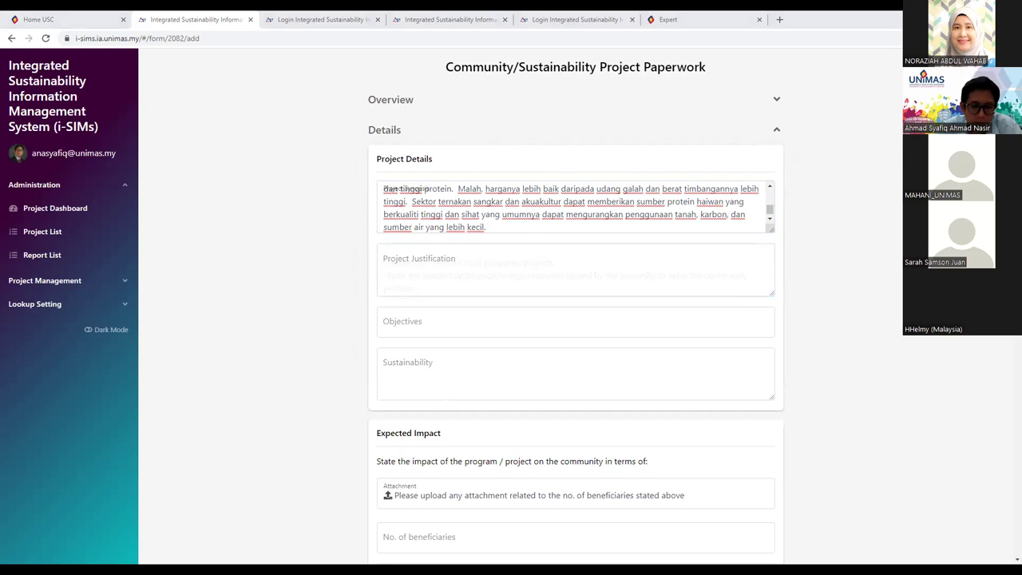
click(496, 289)
key(ctrl+v)
click(485, 330)
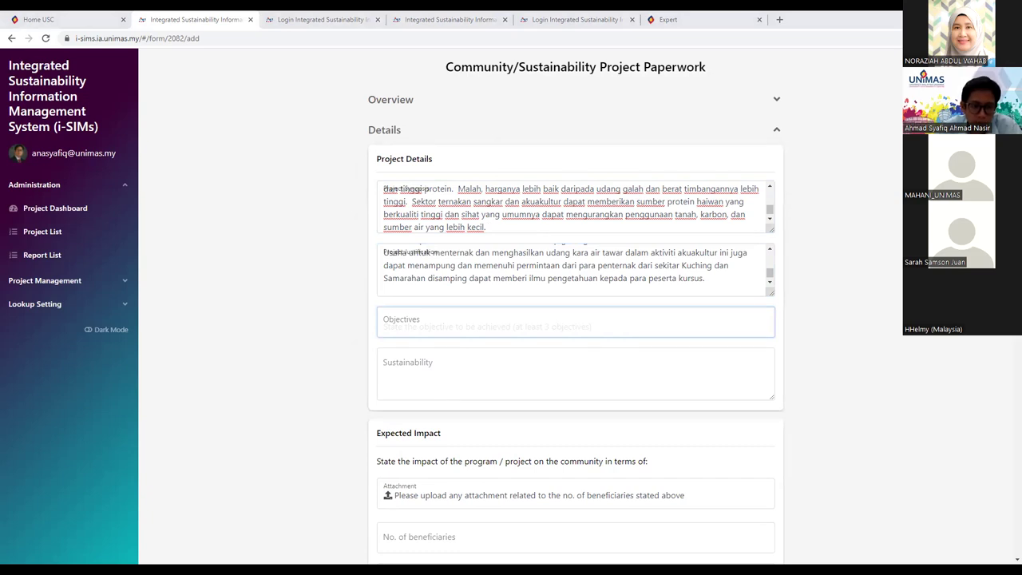
key(ctrl+v)
Step: Fill in Sustainability with the text starting "Penternakan udang kara air tawar di Sarawak sebagai alternatif sumber makanan protein kepada komuniti setempat"
click(563, 399)
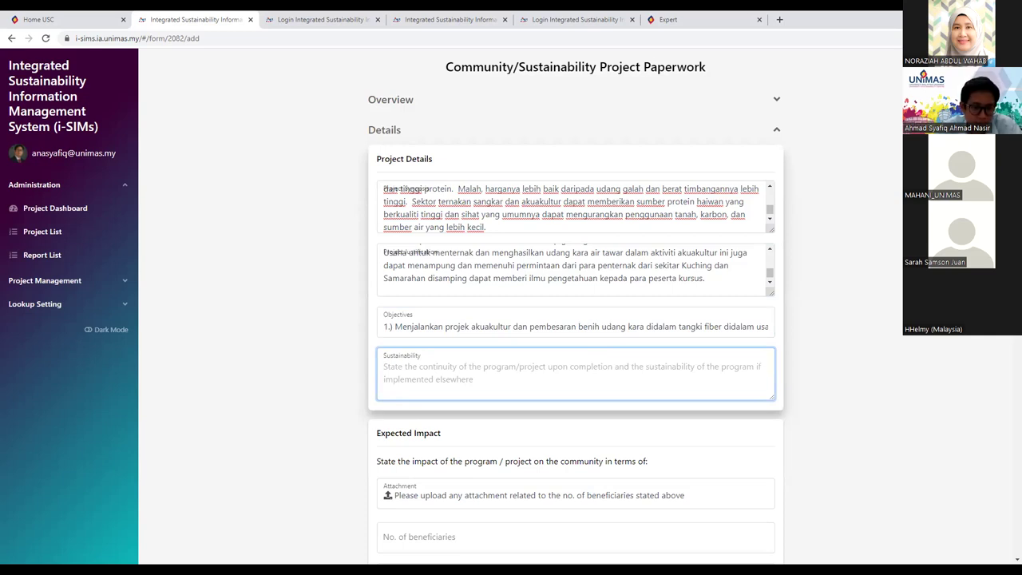
text(Penternakan udang kara air tawar di Sarawak sebagai alternatif sumber makanan protein kepada komuniti setempat. Dengan adanya projek ini membolehkan penduduk setempat yang berminat menternak udang kara ini mendapat benih secara berterusan. Di samping itu, bakal pesara dan graduan boleh mengaplikasi ilmu menternak udang kara ini.)
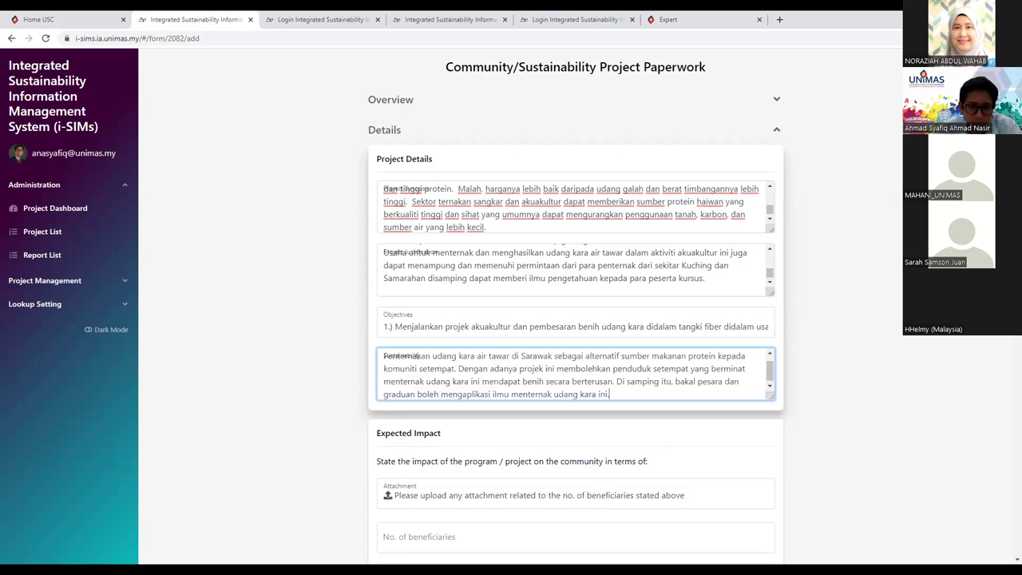
click(835, 383)
Step: Review the Project Synopsis and Project Justification texts and the fields of the Expected Impact section
scroll(858, 343, down, 2)
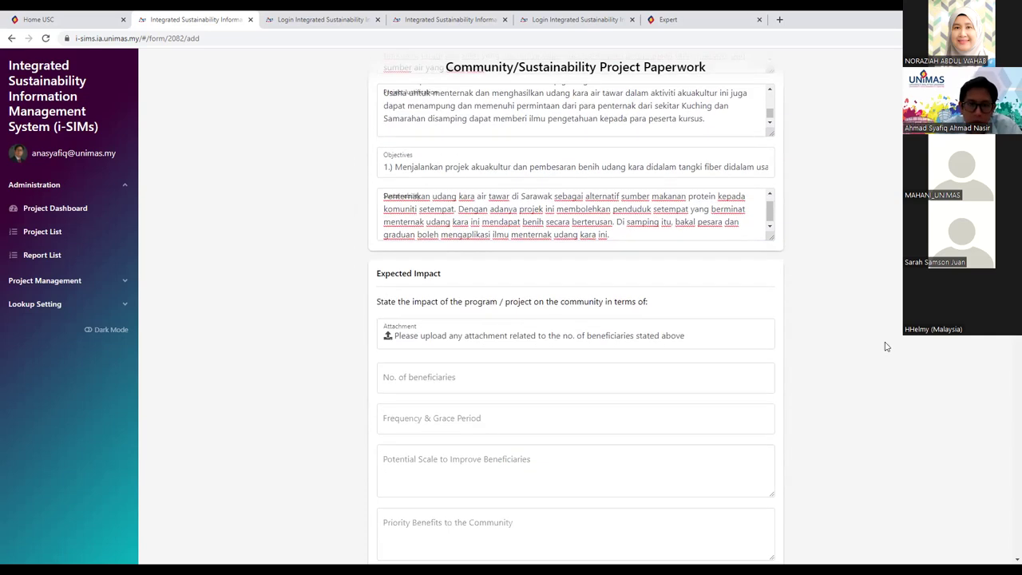
scroll(479, 199, down, 1)
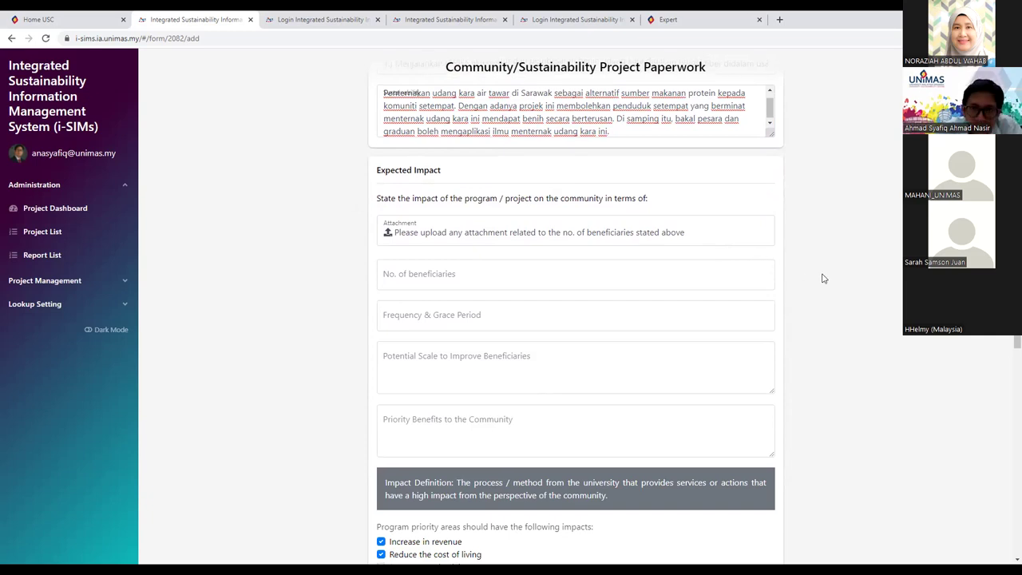
scroll(823, 276, up, 3)
click(673, 201)
scroll(673, 214, up, 4)
scroll(673, 214, down, 5)
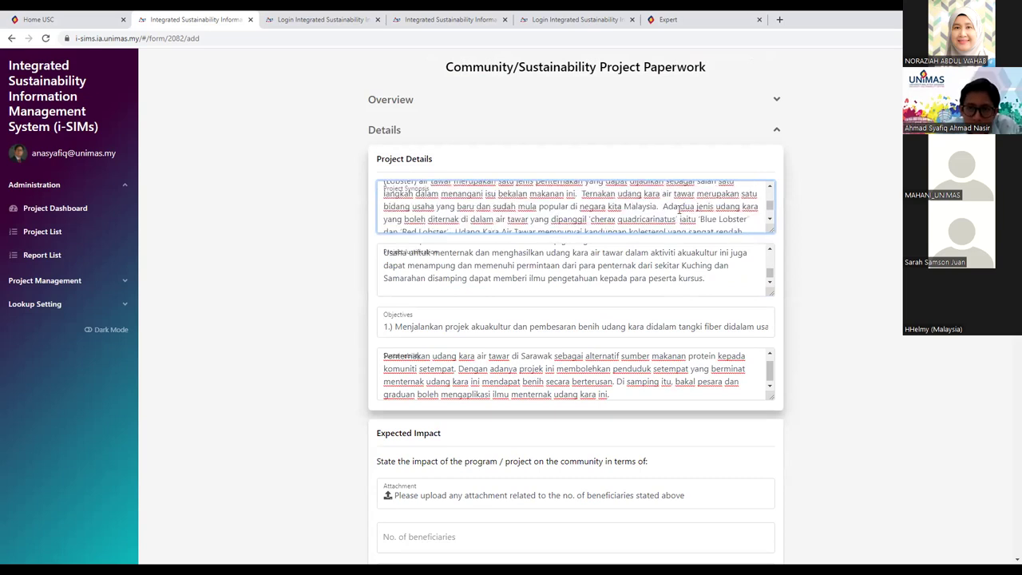
click(496, 224)
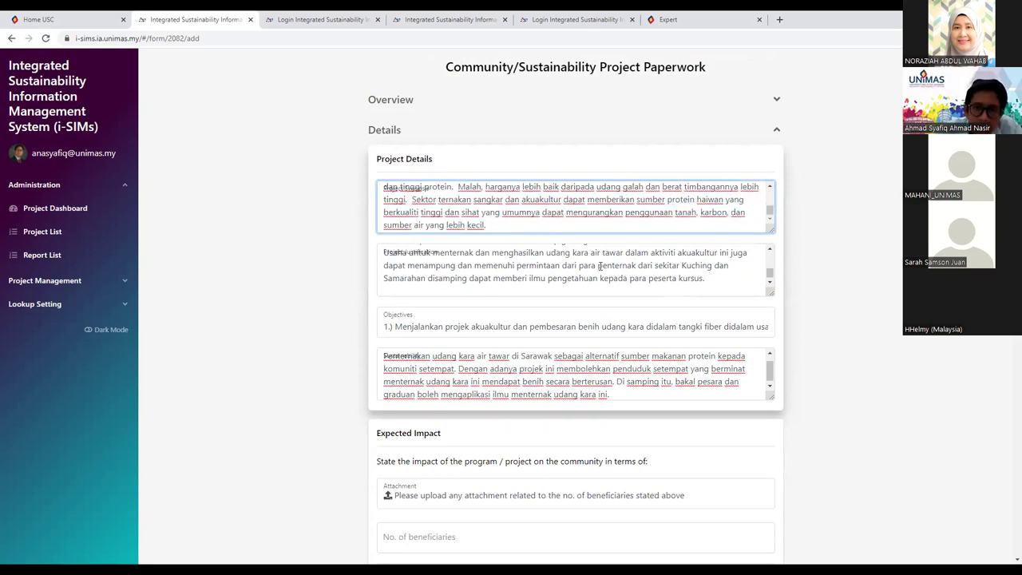
click(723, 285)
scroll(798, 291, down, 3)
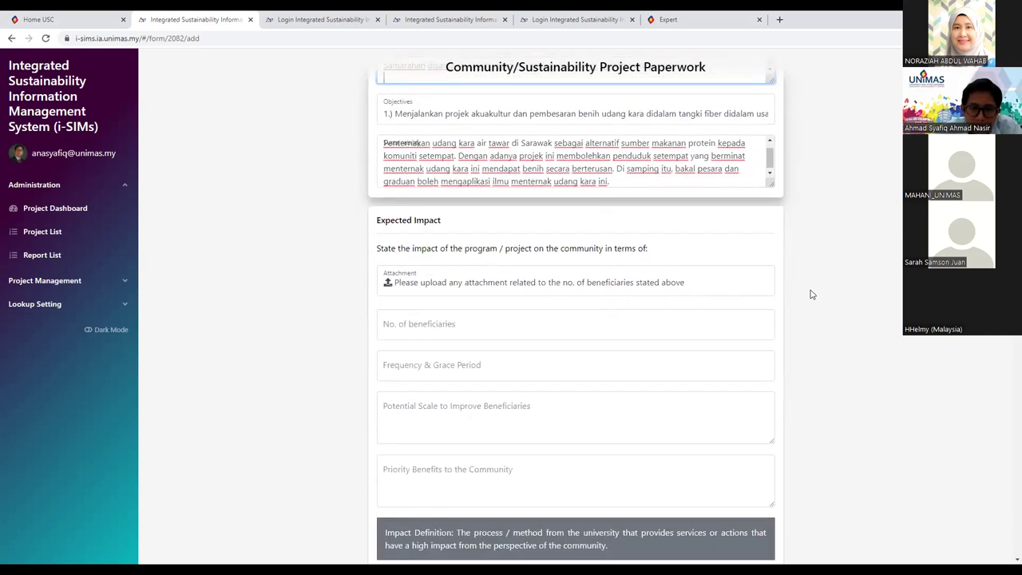
scroll(482, 224, down, 1)
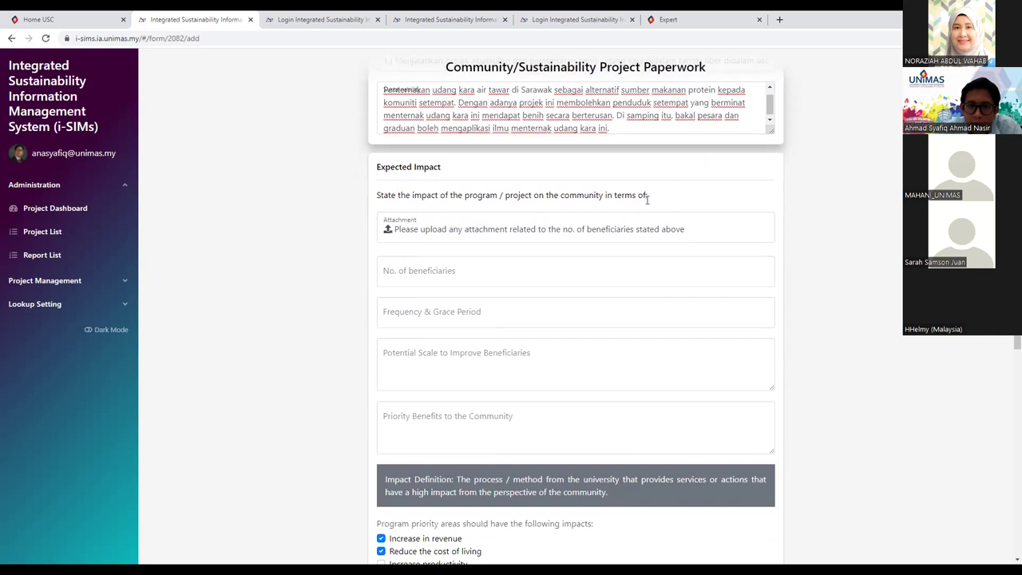
Step: Set the number of beneficiaries in the Expected Impact section to "10 families"
click(552, 277)
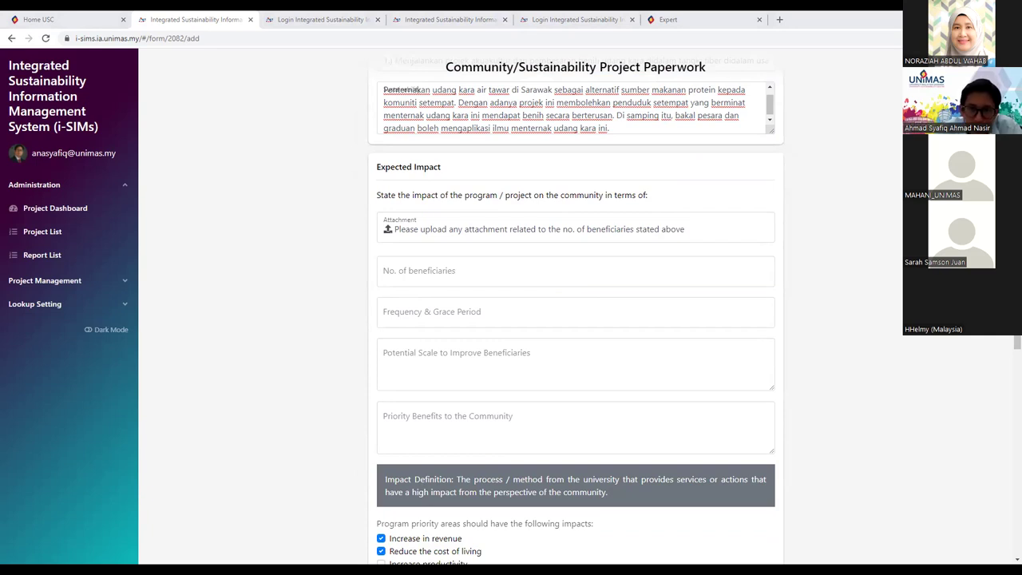
click(575, 271)
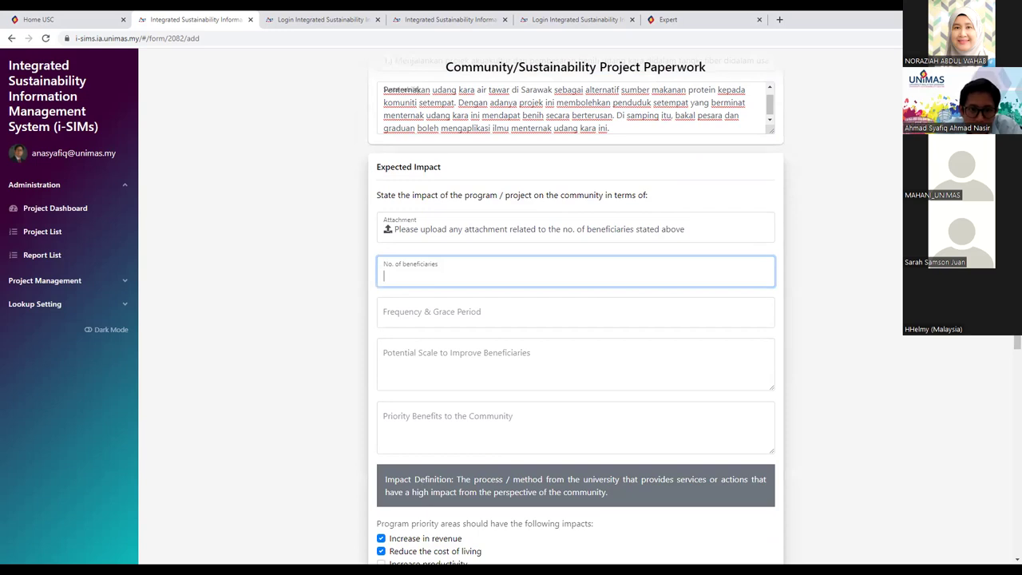
text(10 familu)
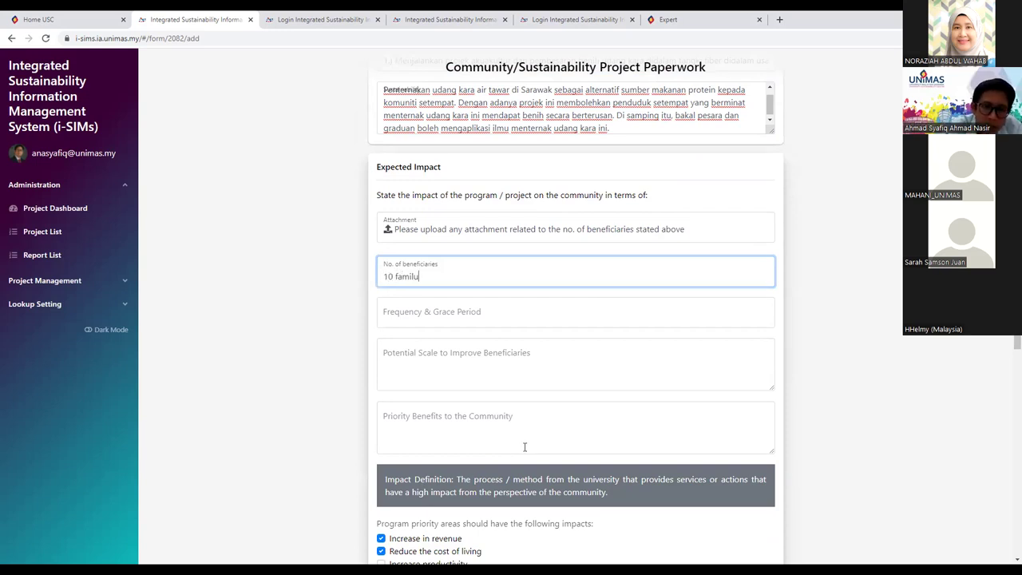
key(BackSpace)
text(ies)
click(321, 337)
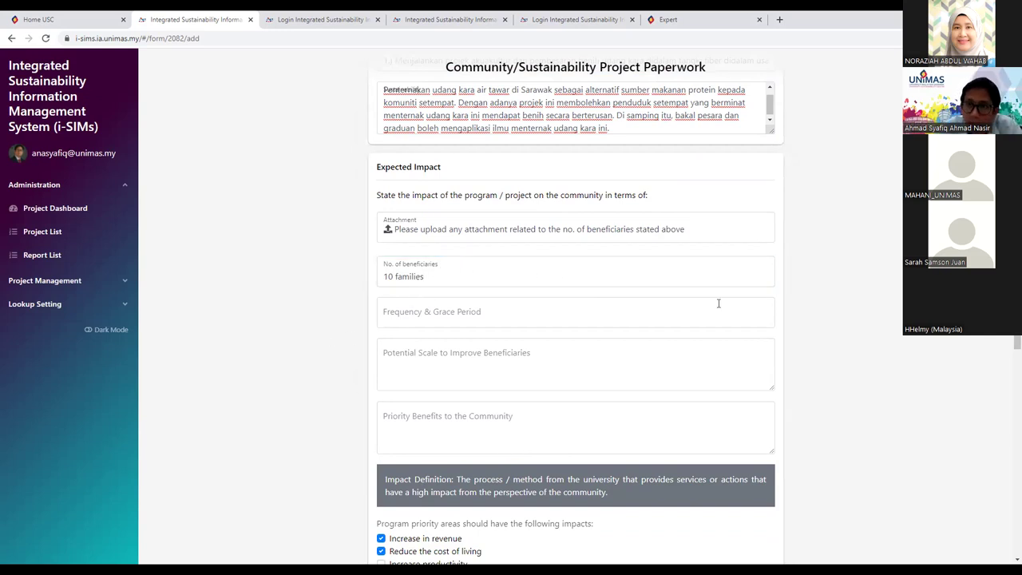
Step: Expand the Planning section and set the project period's start date to 2022-02-15
scroll(736, 387, down, 2)
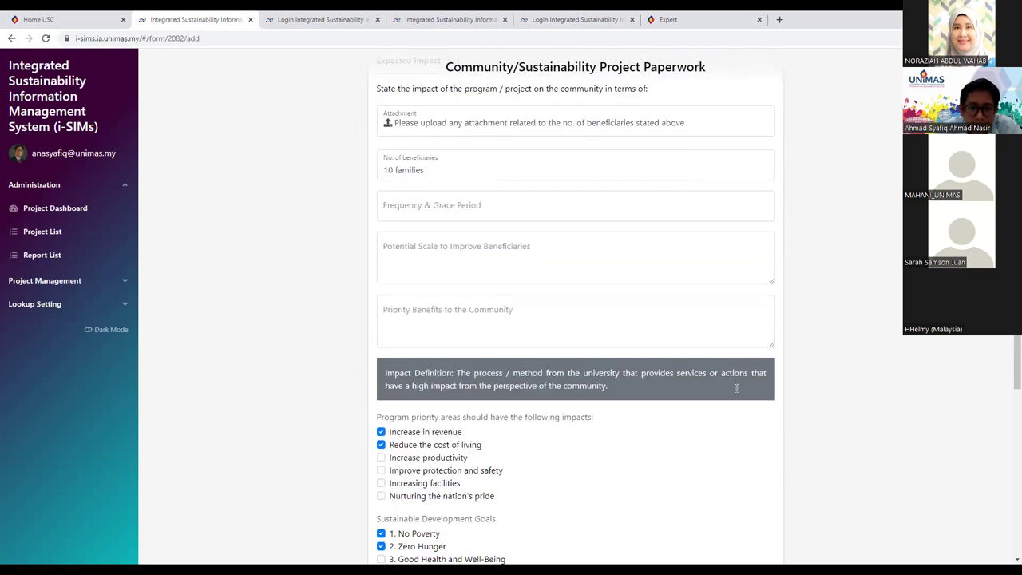
scroll(736, 387, down, 4)
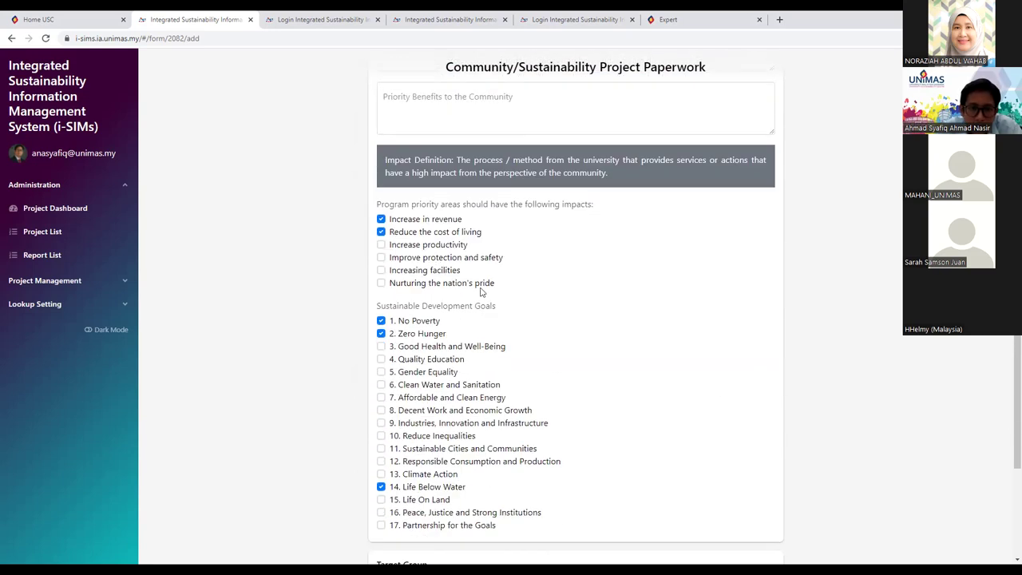
scroll(541, 324, down, 5)
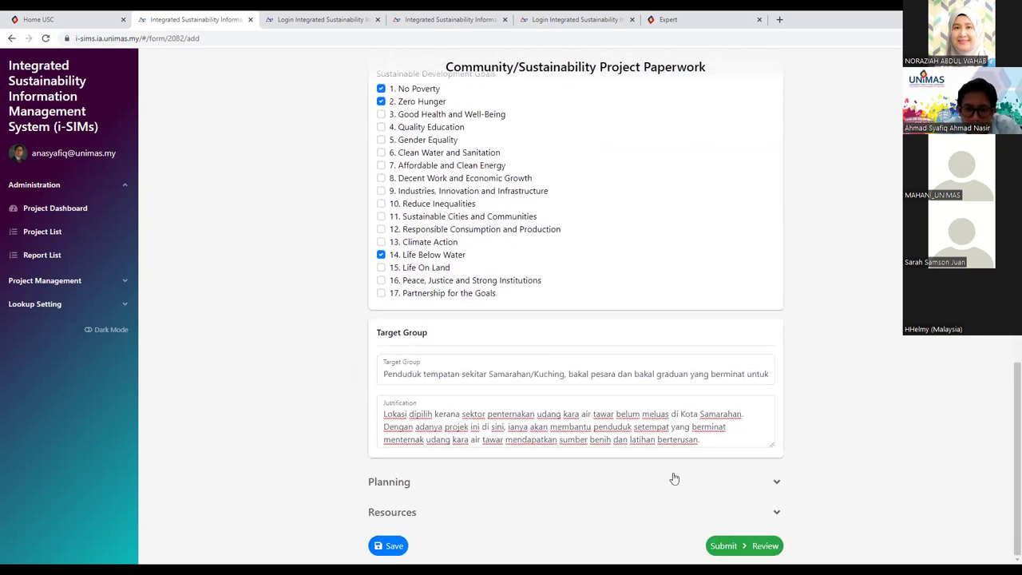
click(776, 483)
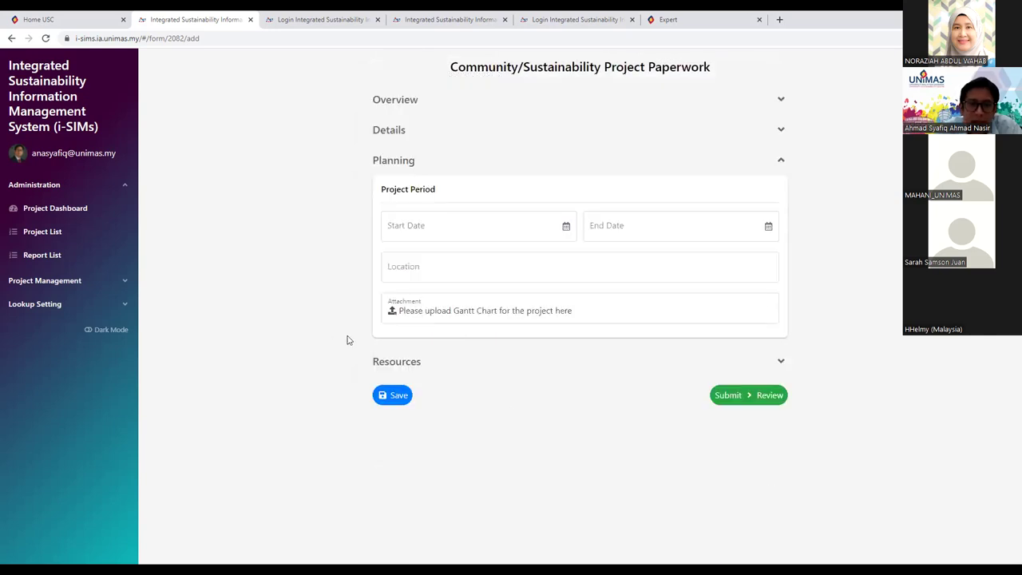
click(456, 227)
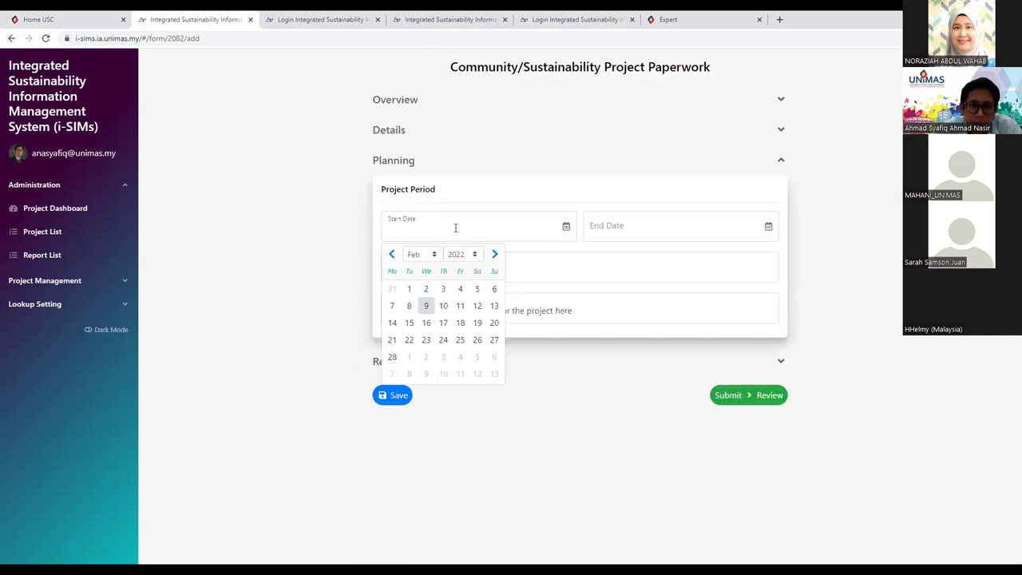
click(409, 324)
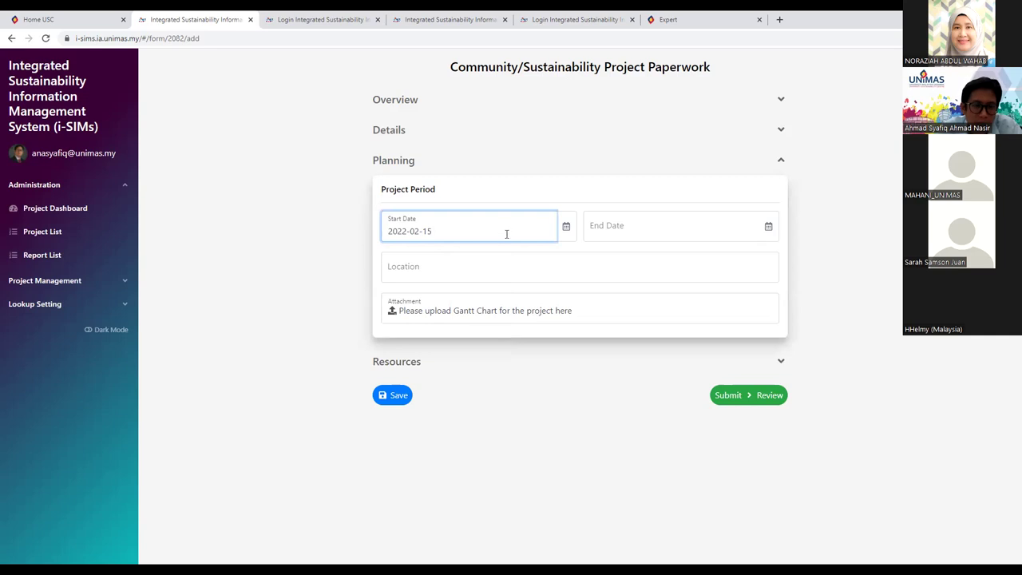
Step: Set the project period's end date to 2023-02-15
click(655, 228)
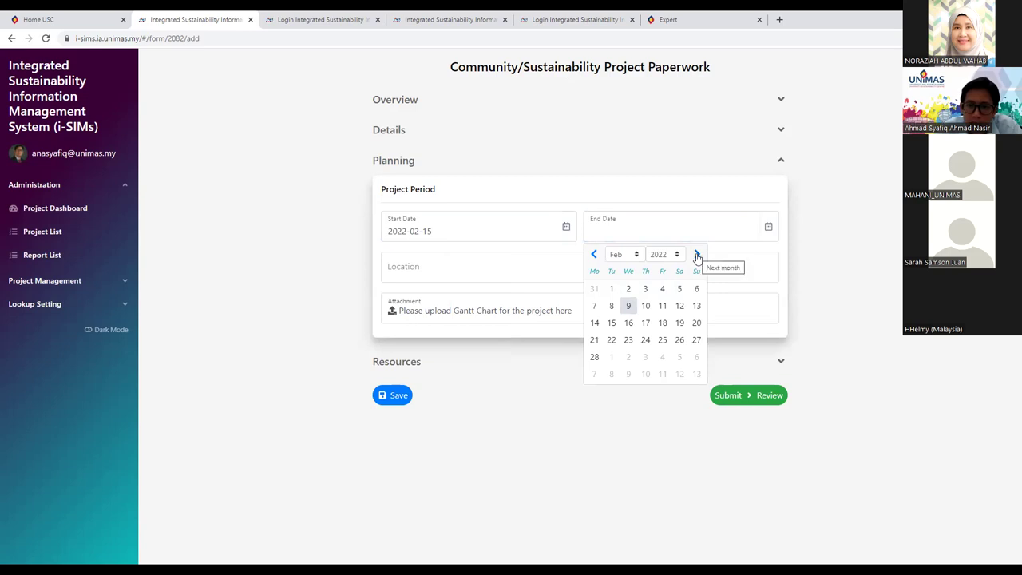
click(665, 254)
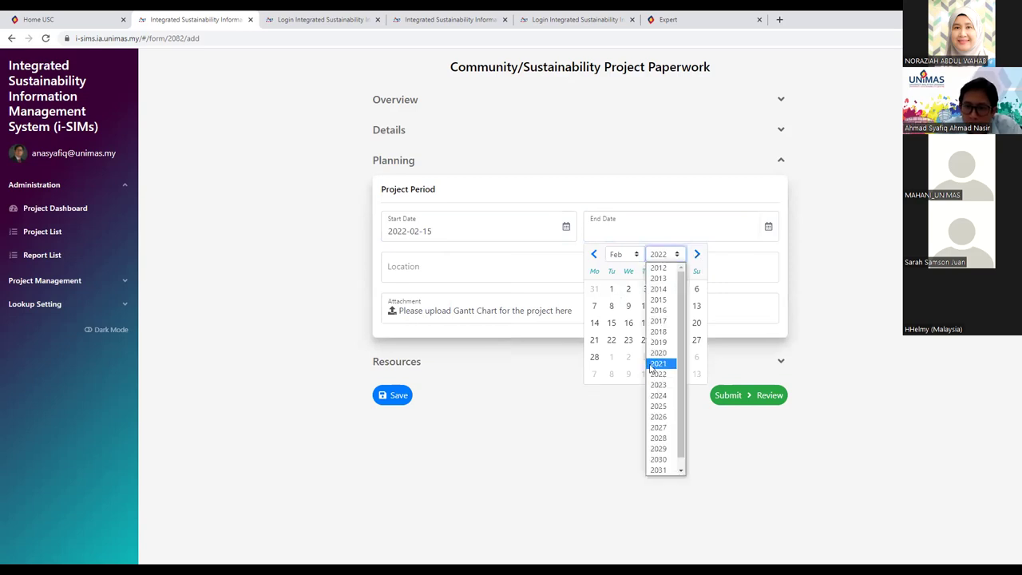
click(658, 386)
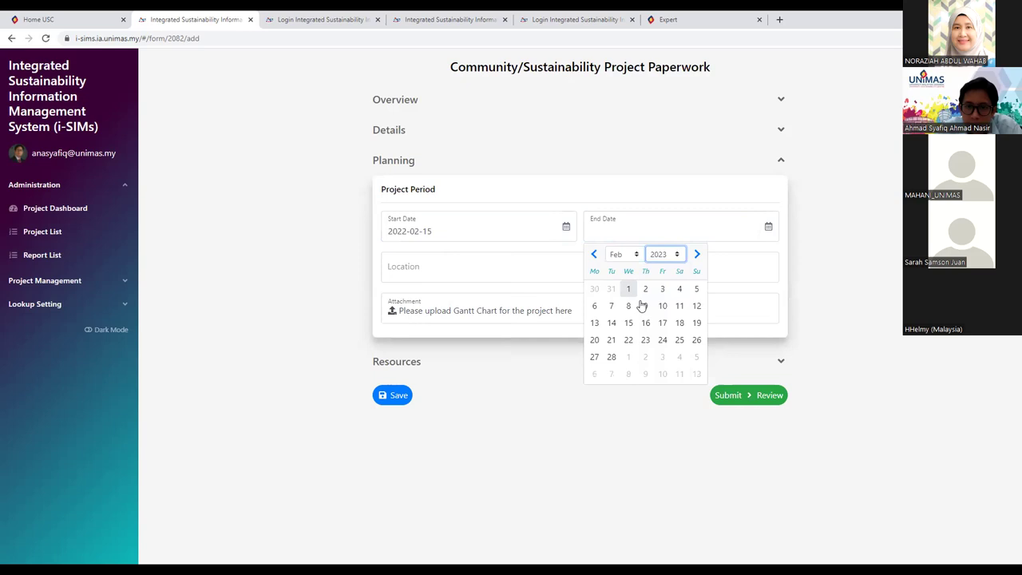
click(628, 322)
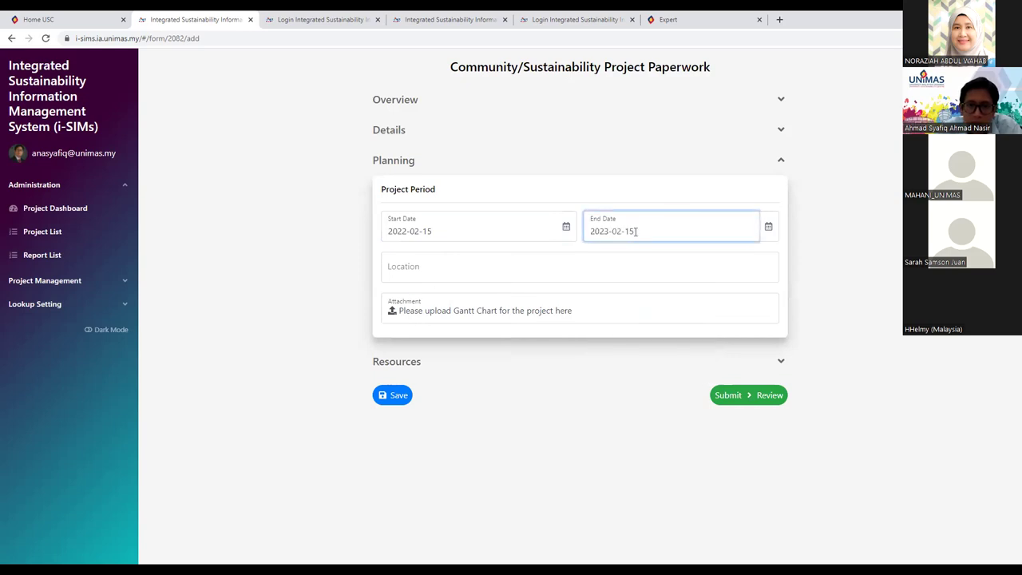
Step: Set the project location to "Aras LG, Fakulti Sains dan Teknologi Sumber, UNIMAS" and save the paperwork
click(422, 269)
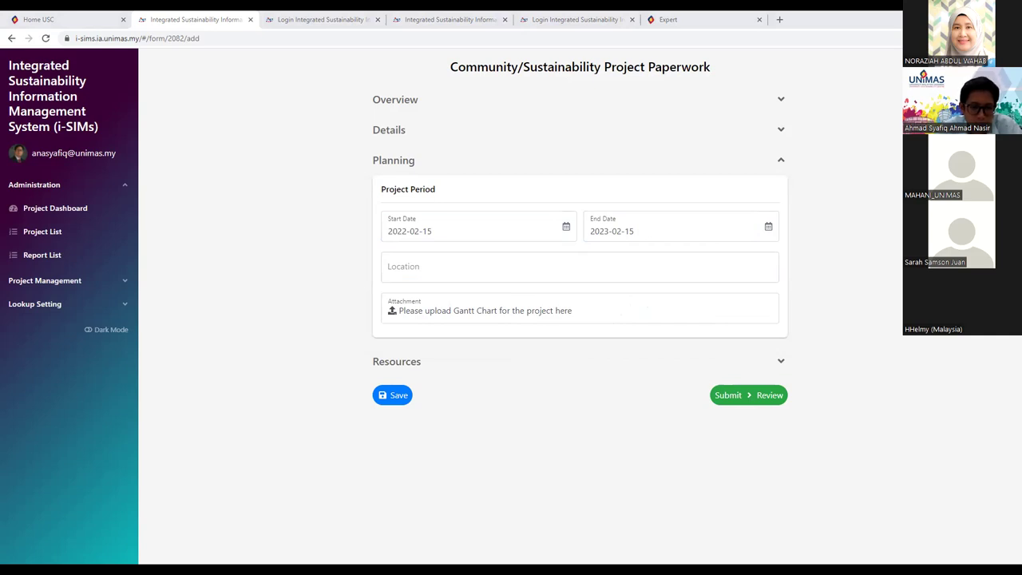
click(552, 276)
text(Aras LG, Fakulti Sains dan Teknologi Sumber, UNIMAS)
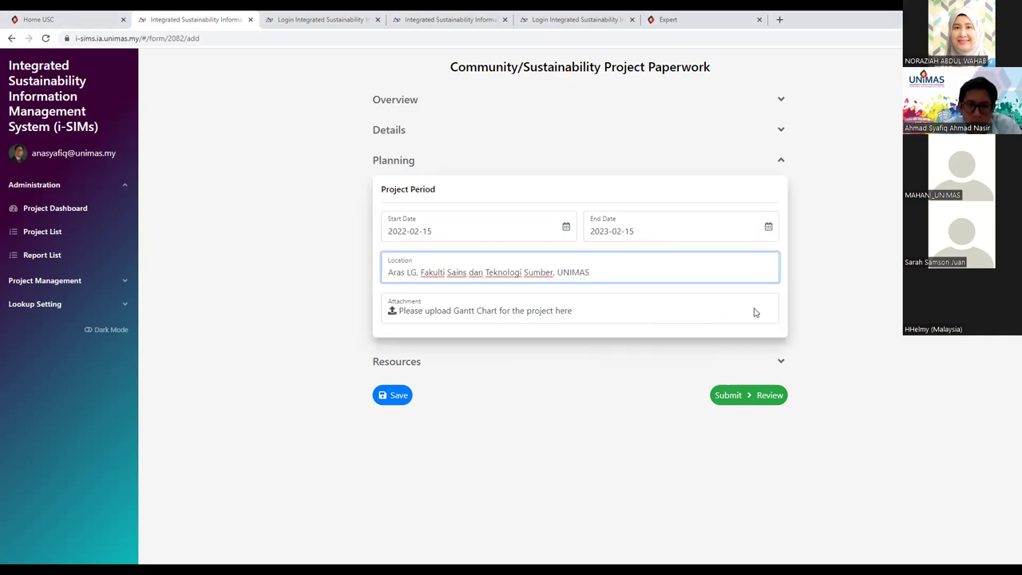
click(845, 283)
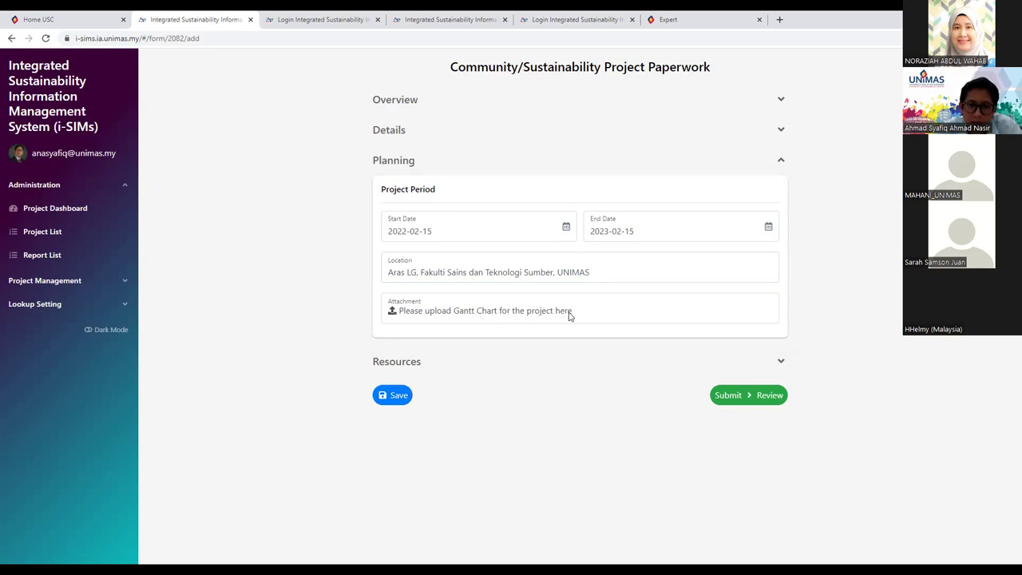
click(393, 395)
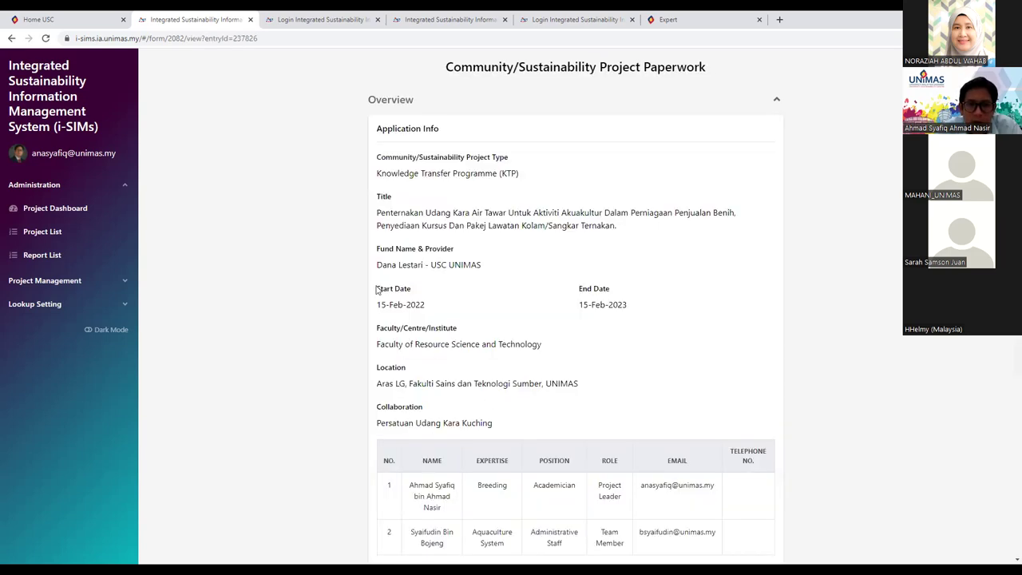
Step: Reopen the saved paperwork for editing and expand its Details section, followed by its Planning section
scroll(838, 240, down, 3)
scroll(843, 264, down, 5)
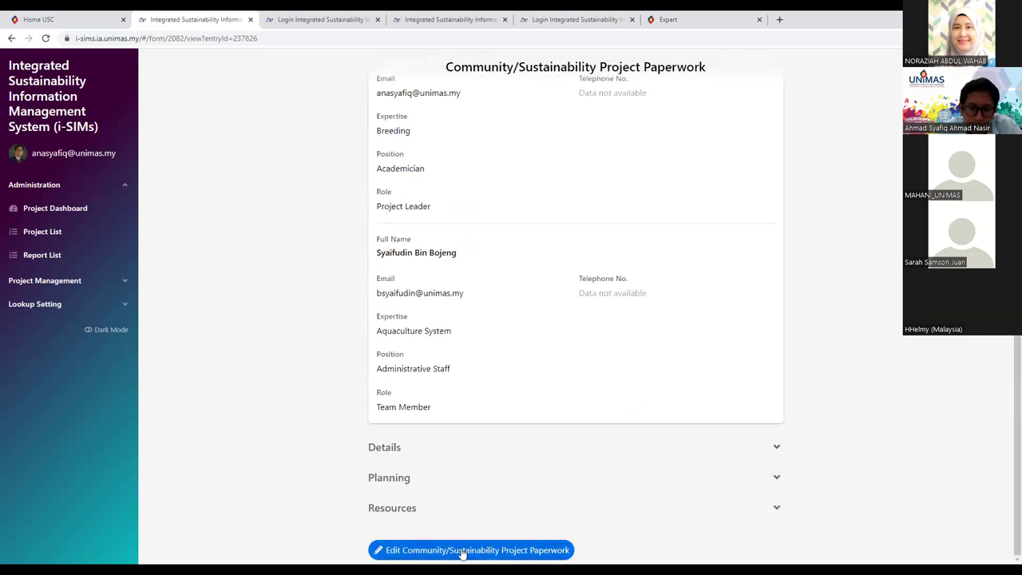
click(408, 550)
scroll(798, 256, down, 2)
scroll(759, 303, down, 10)
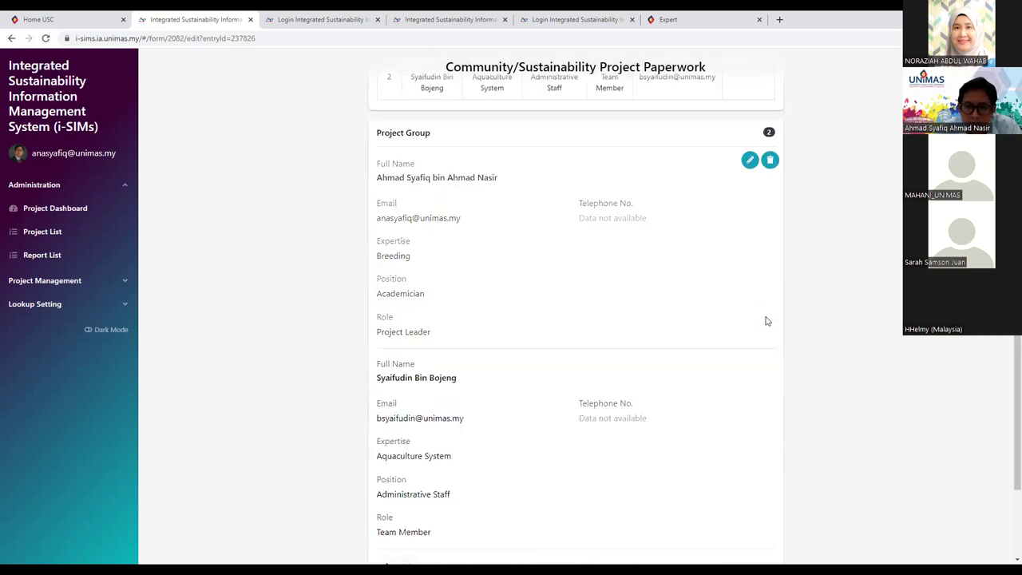
scroll(764, 321, down, 3)
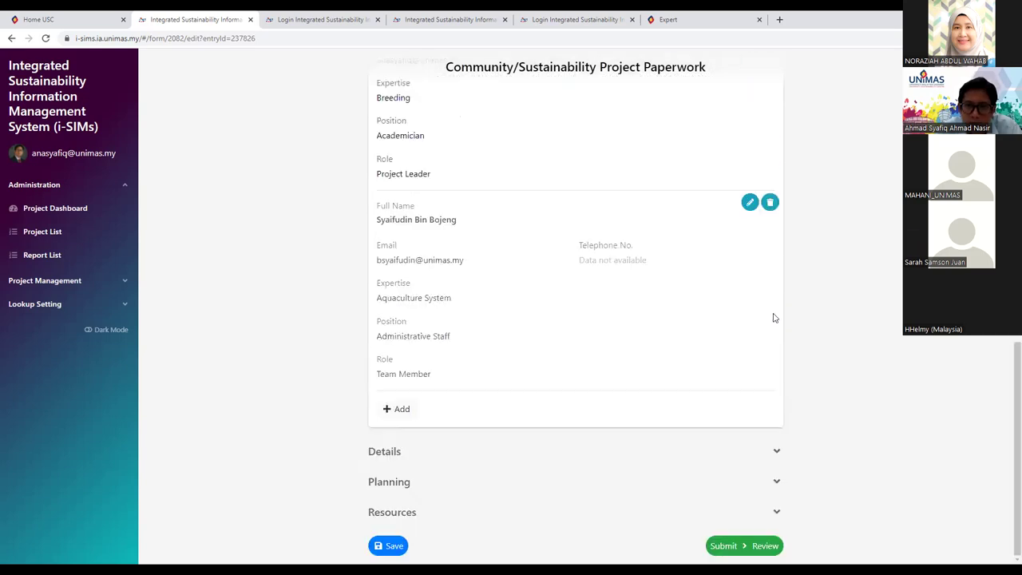
click(773, 452)
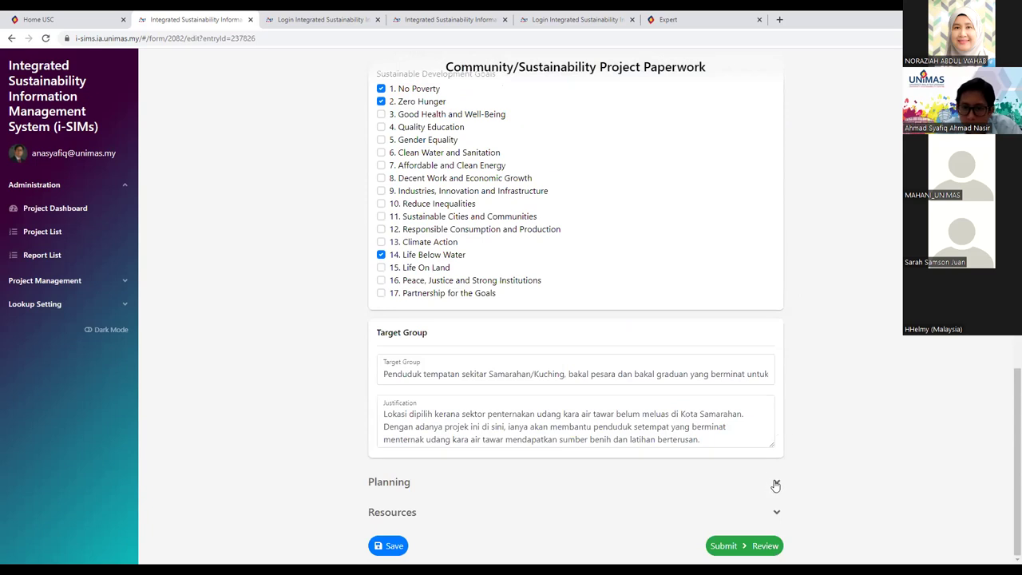
click(775, 484)
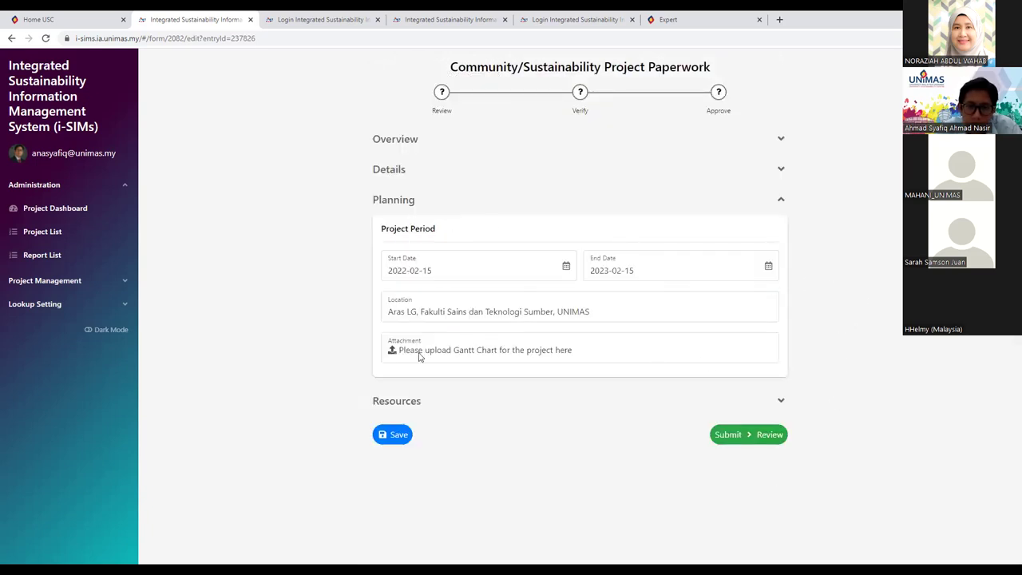
Step: In the Resources section, add an expenditure with notes "Penyediaan dan pembelian tangki khas ternakan 5 x RM 1000", quantity 5 and amount RM 1000
click(781, 402)
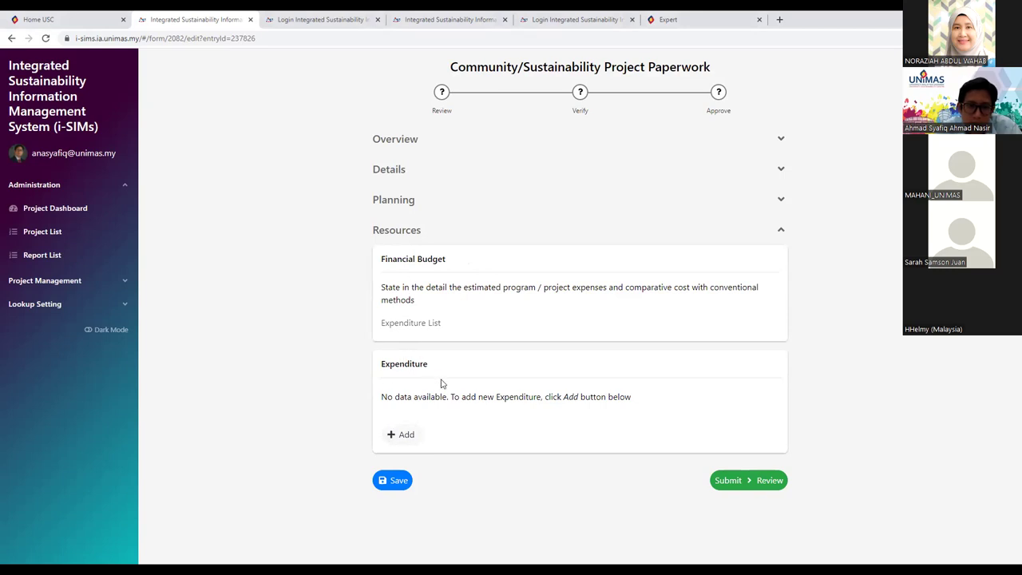
click(401, 437)
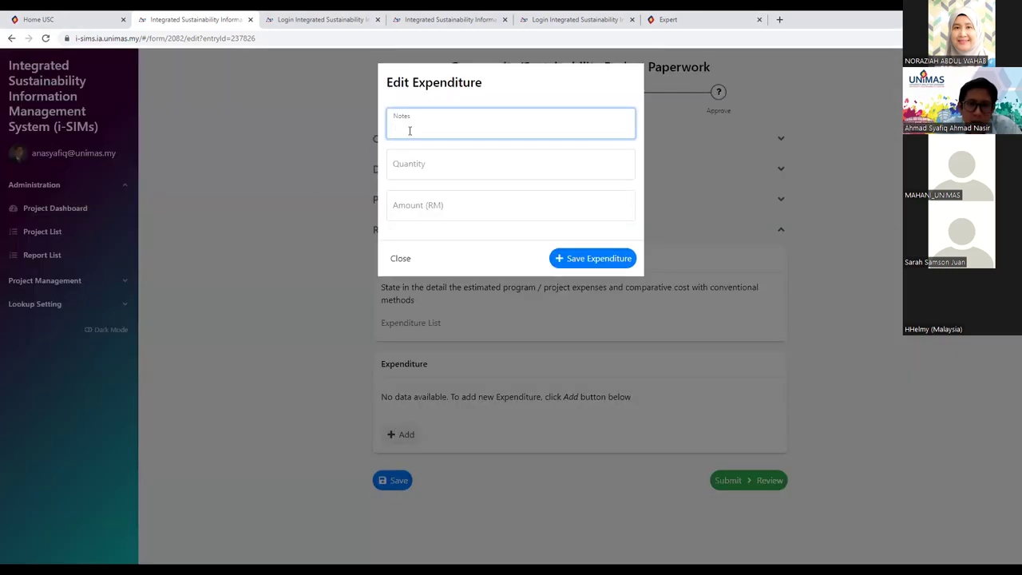
text(Penyediaan dan pembelian tangki khas ternakan 5 x RM 1000)
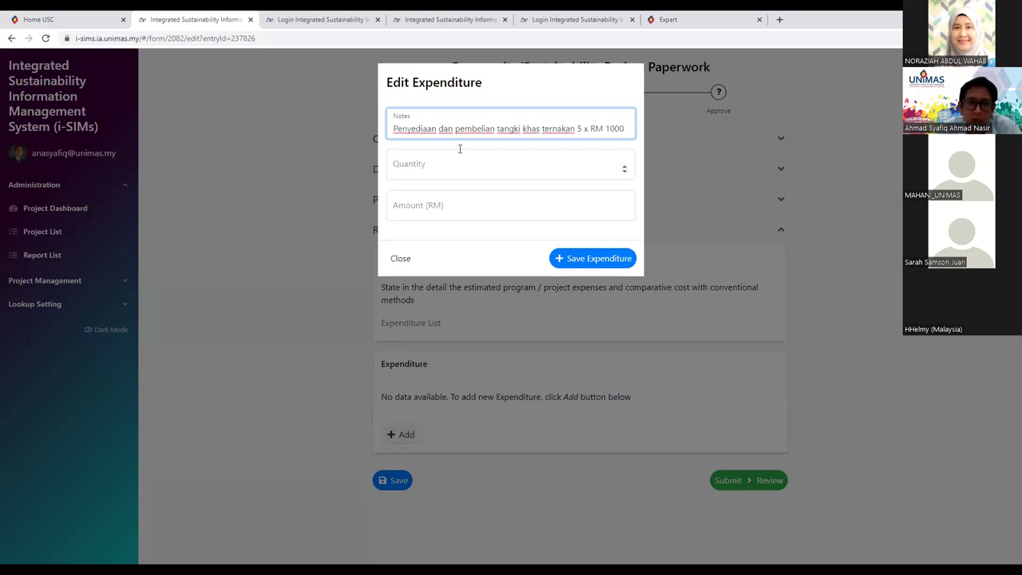
click(484, 165)
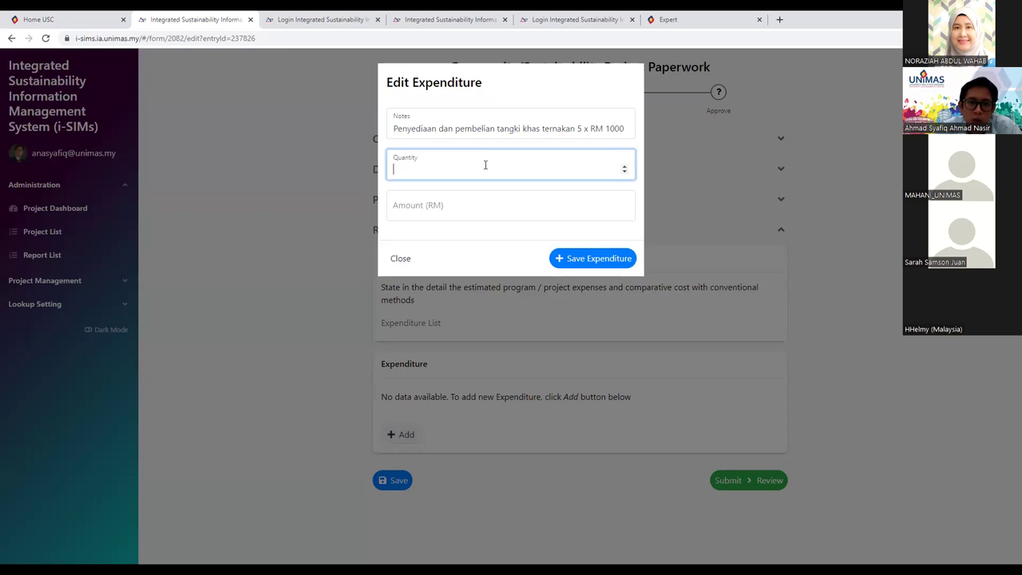
text(5)
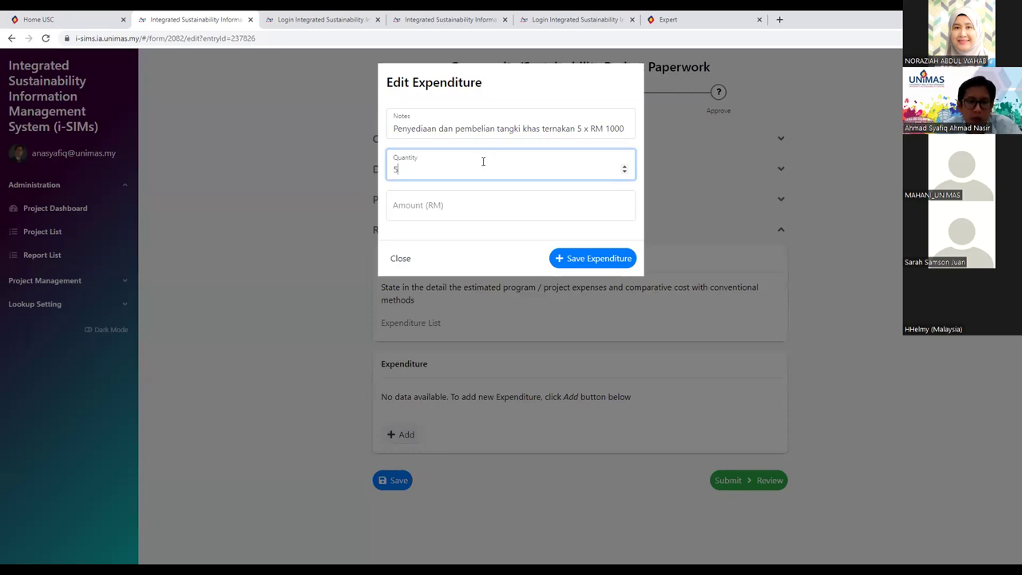
click(504, 214)
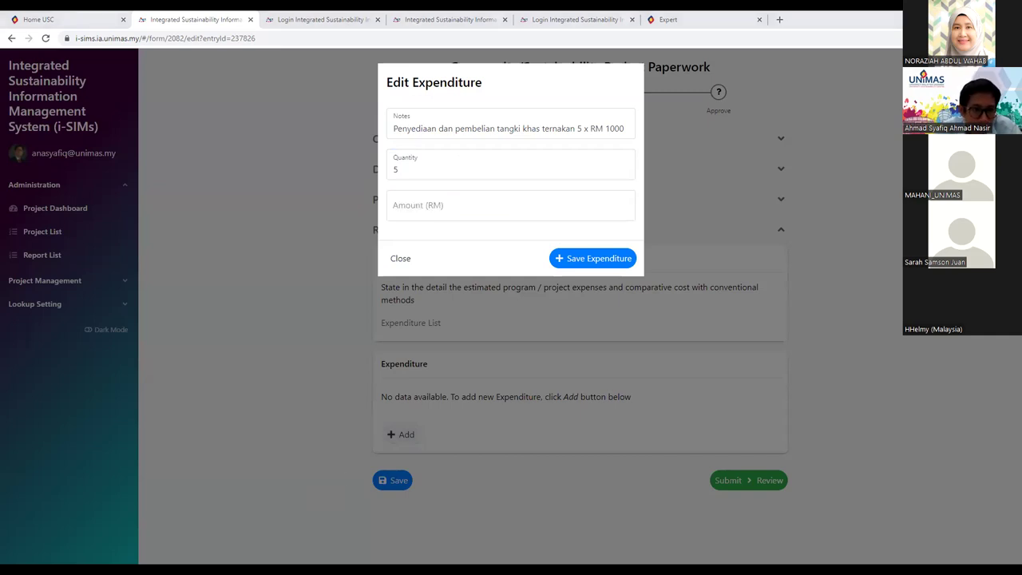
click(388, 235)
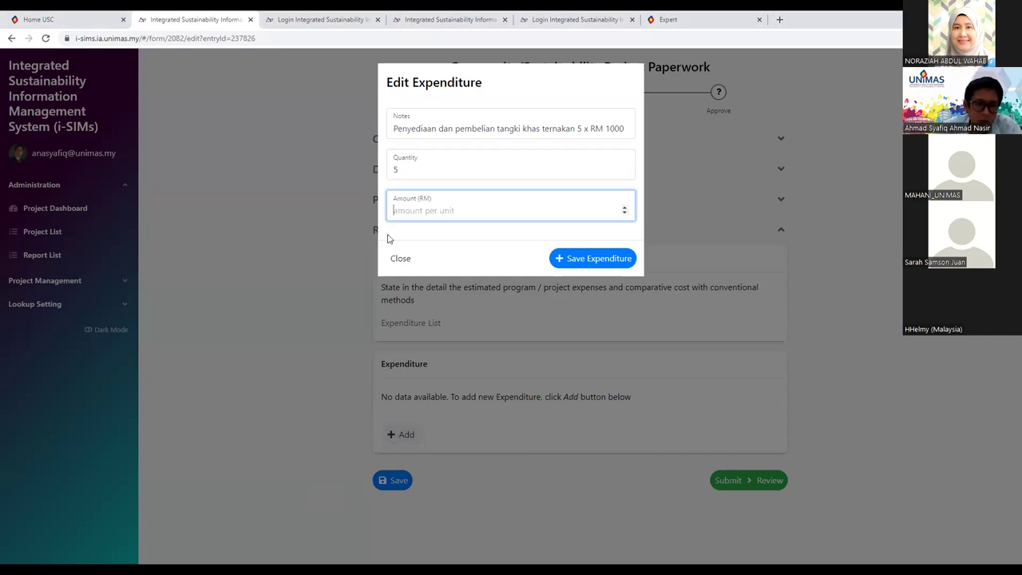
text(1000)
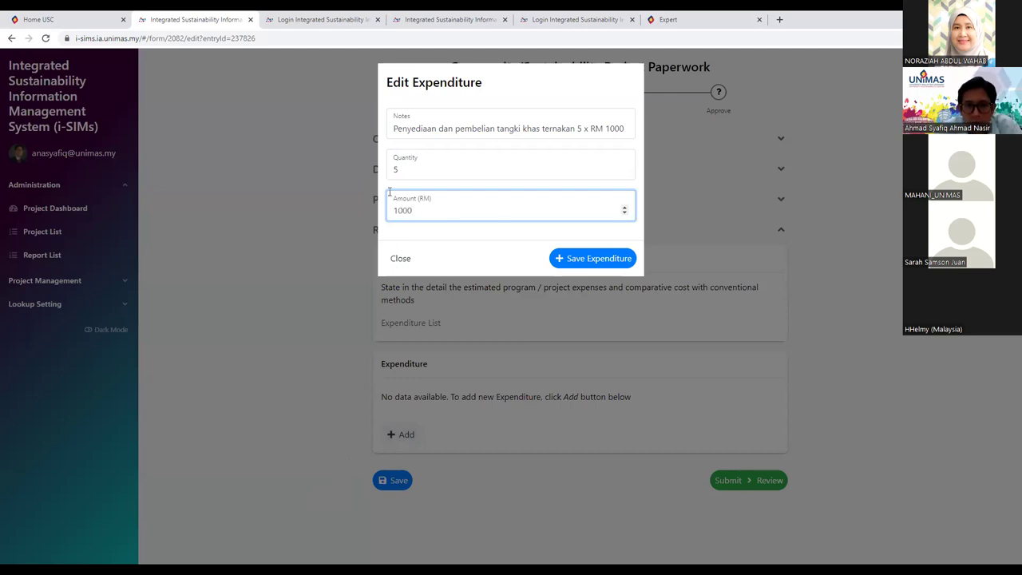
click(603, 268)
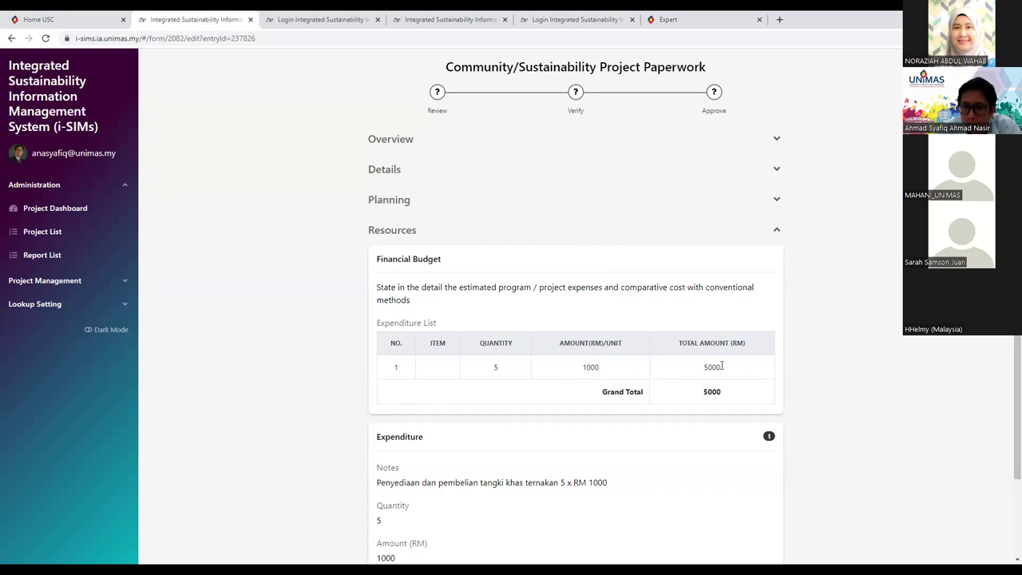
Step: Save the paperwork and expand the Resources section of the saved entry
scroll(846, 340, down, 2)
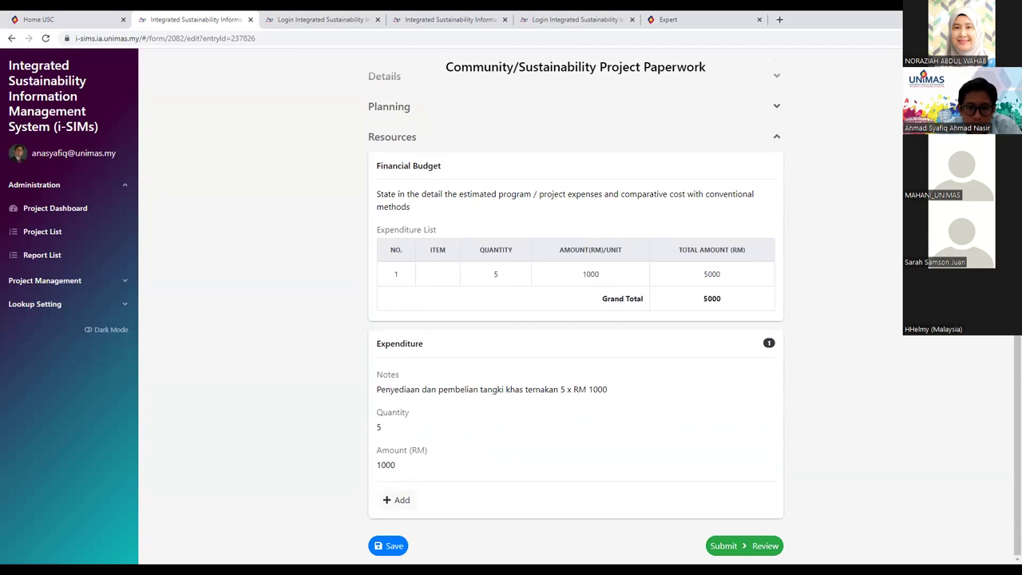
click(389, 546)
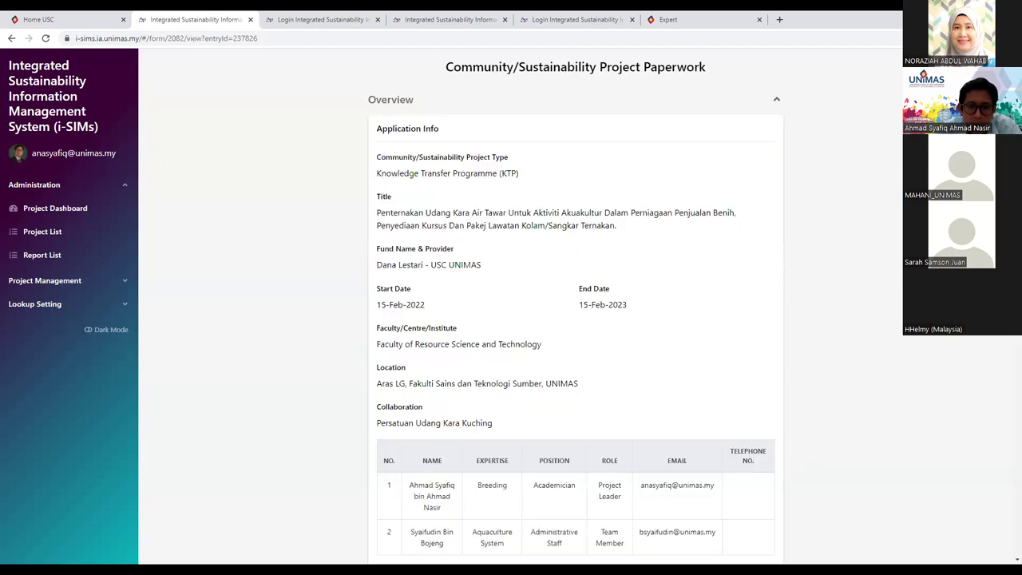
scroll(741, 475, down, 5)
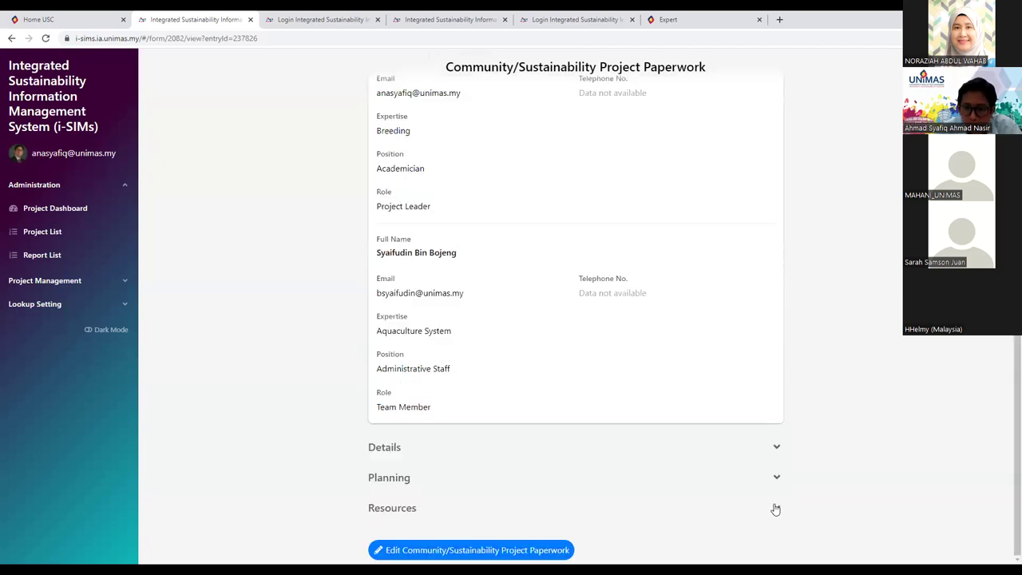
click(775, 506)
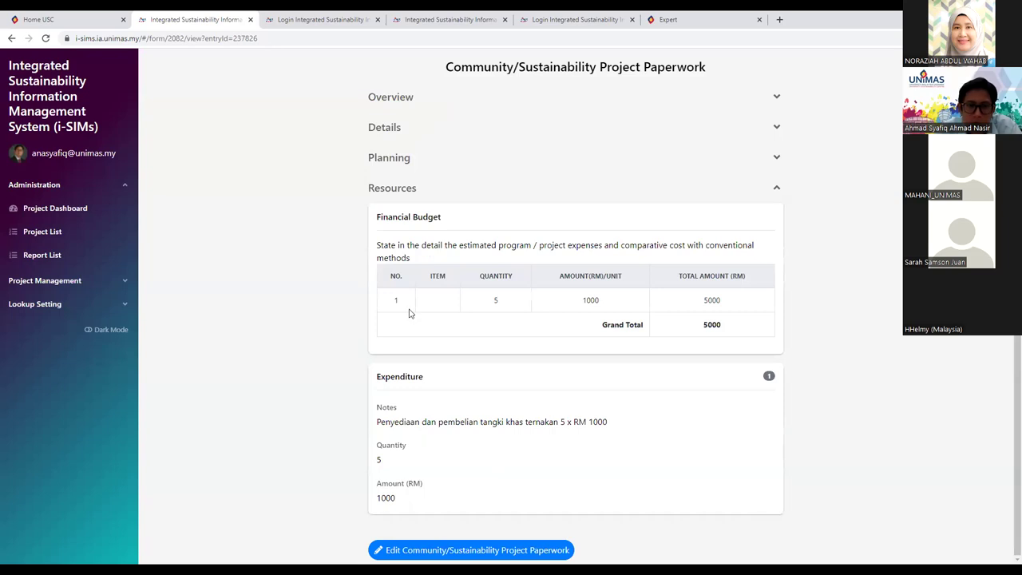
Step: Reopen the paperwork for editing and expand its Resources section
click(403, 550)
scroll(383, 511, down, 8)
scroll(415, 479, down, 2)
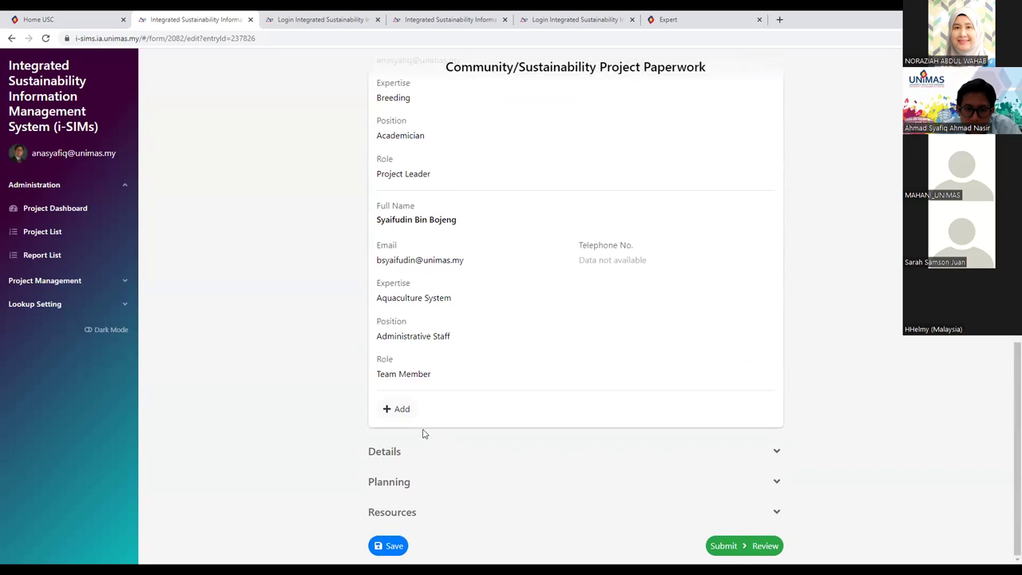
click(773, 512)
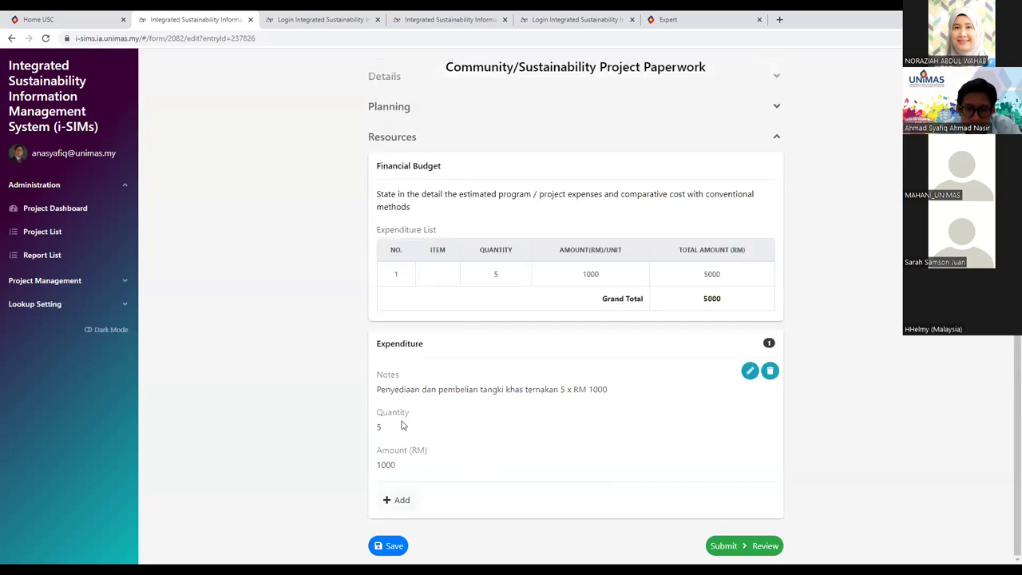
Step: Start a second expenditure with the notes "2 Set Pam Pengudaraan tangki" and quantity 2
click(401, 500)
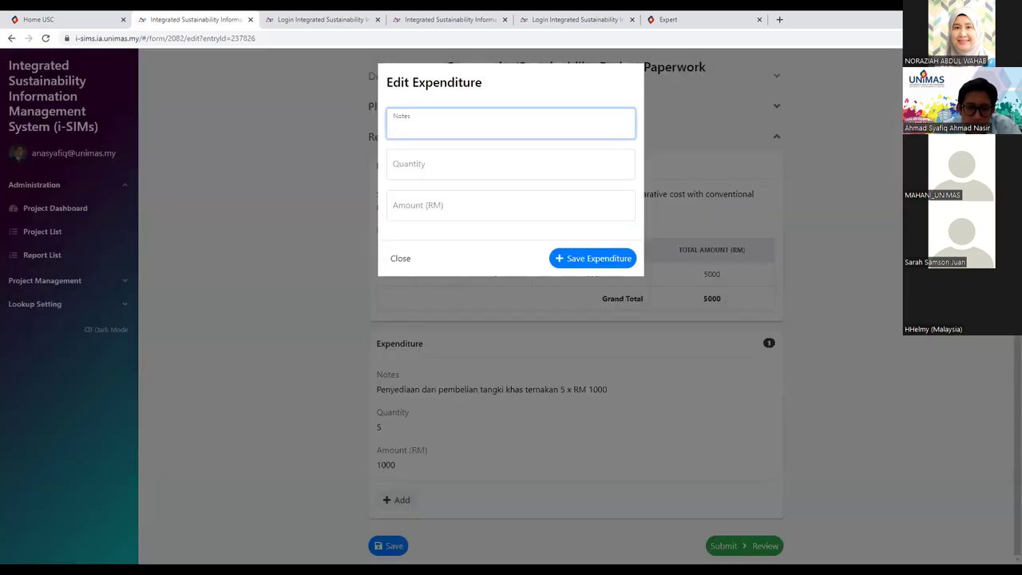
key(alt+Tab)
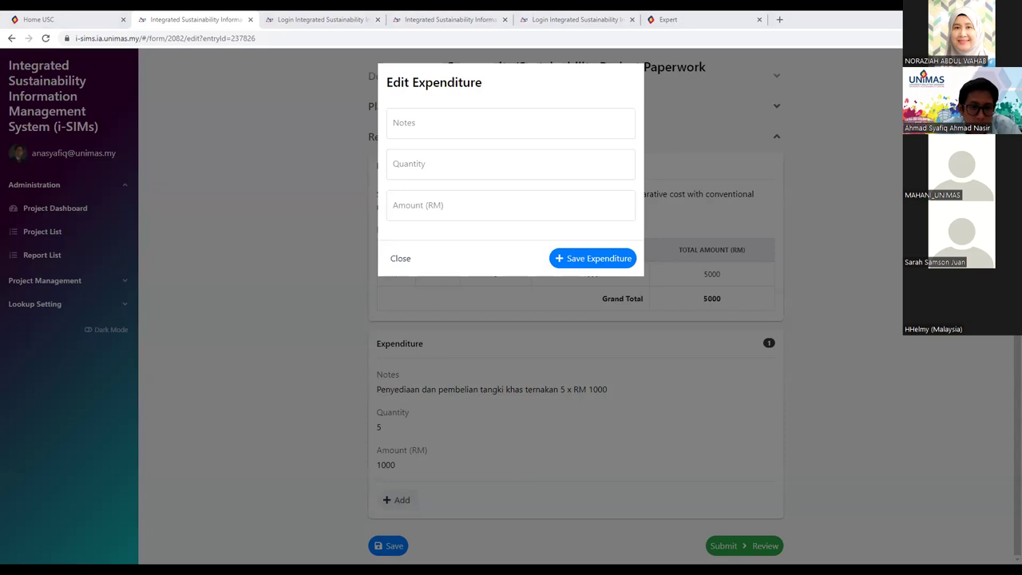
key(alt+Tab)
text(2 Set Pam Pengudaraan tangki)
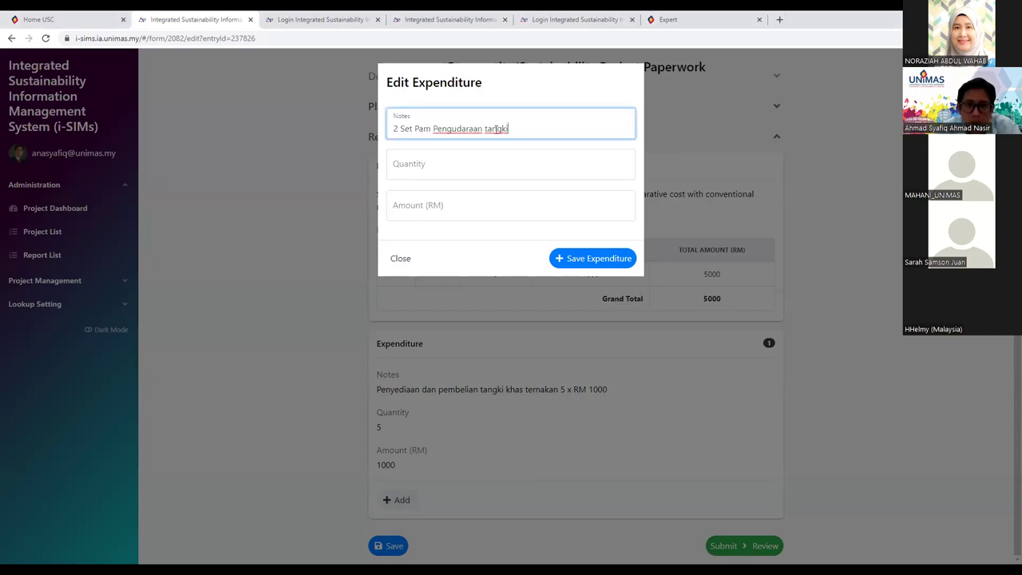
click(477, 161)
text(2)
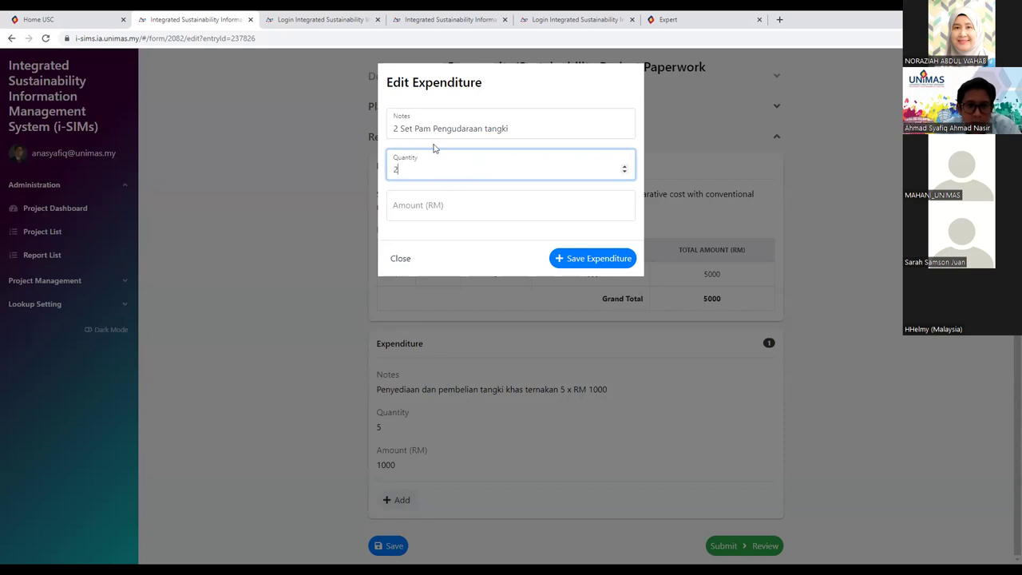
Step: Shorten the expenditure notes to "Set Pam Pengudaraan tangki", set the amount to RM 400 and save the expenditure
double_click(394, 128)
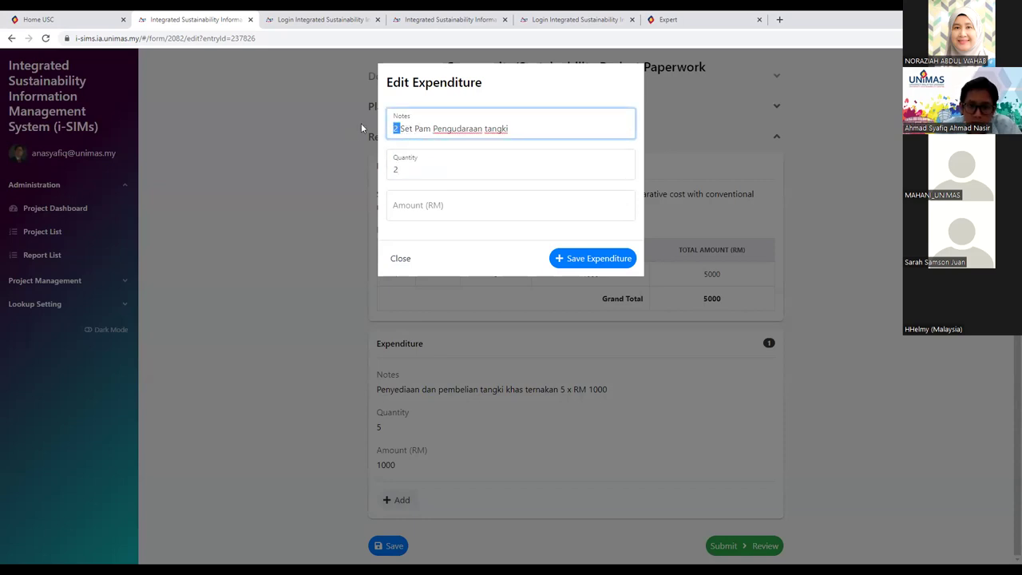
key(BackSpace)
click(493, 202)
text(400)
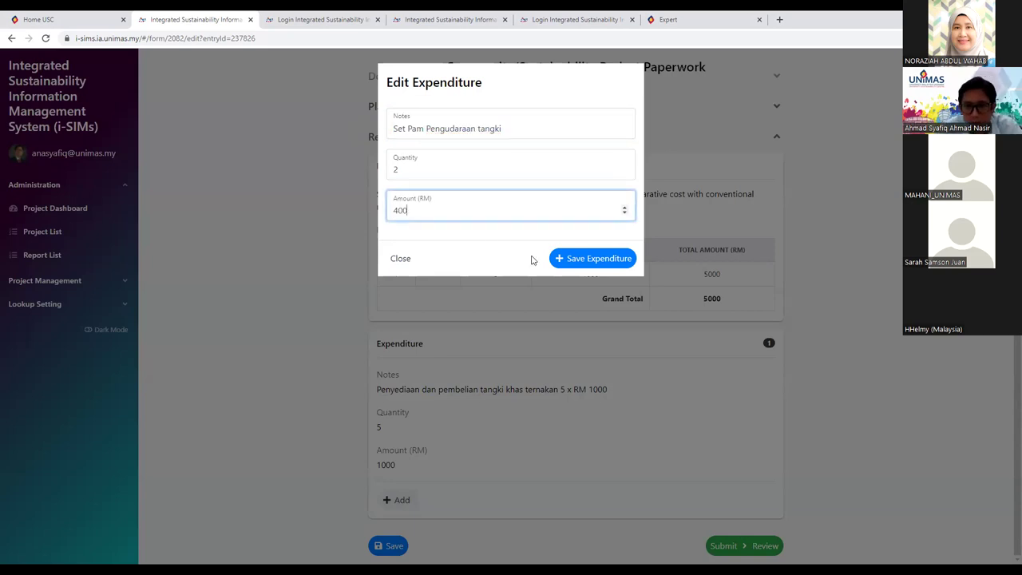
click(595, 258)
Step: Review the Expenditure List table and the two expenditure entries in the Resources section
scroll(383, 319, down, 2)
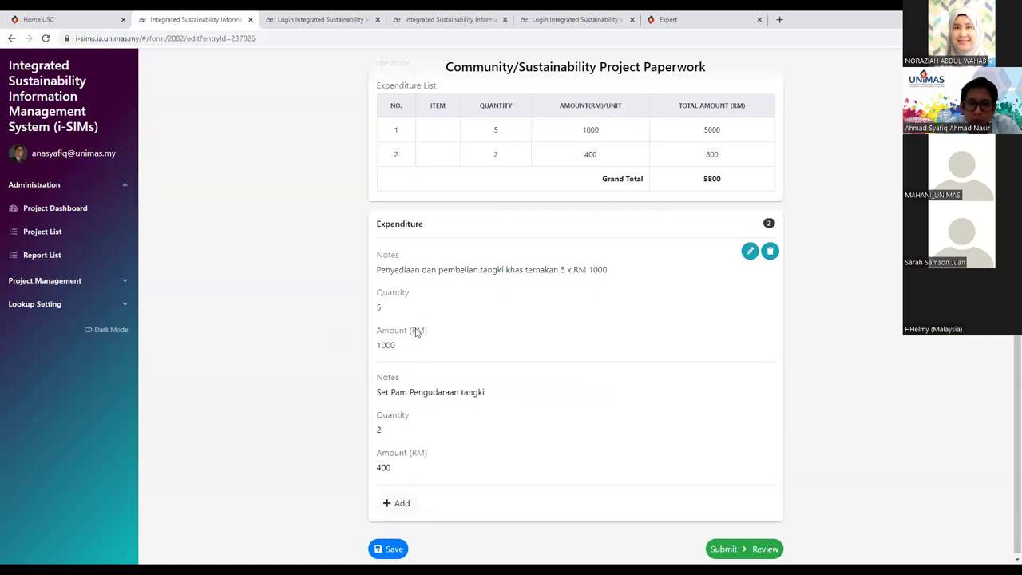
scroll(415, 331, up, 2)
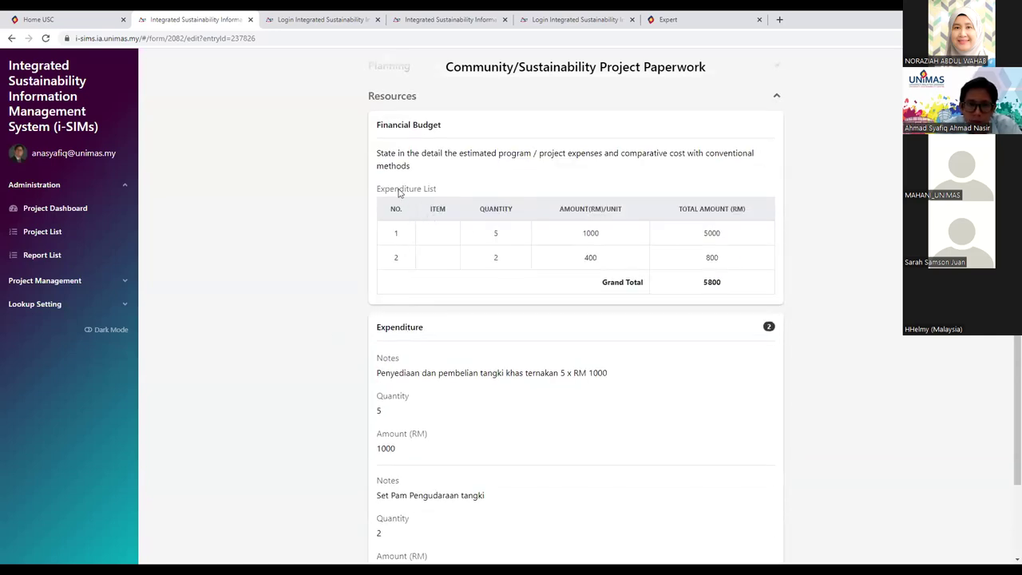
scroll(322, 266, down, 2)
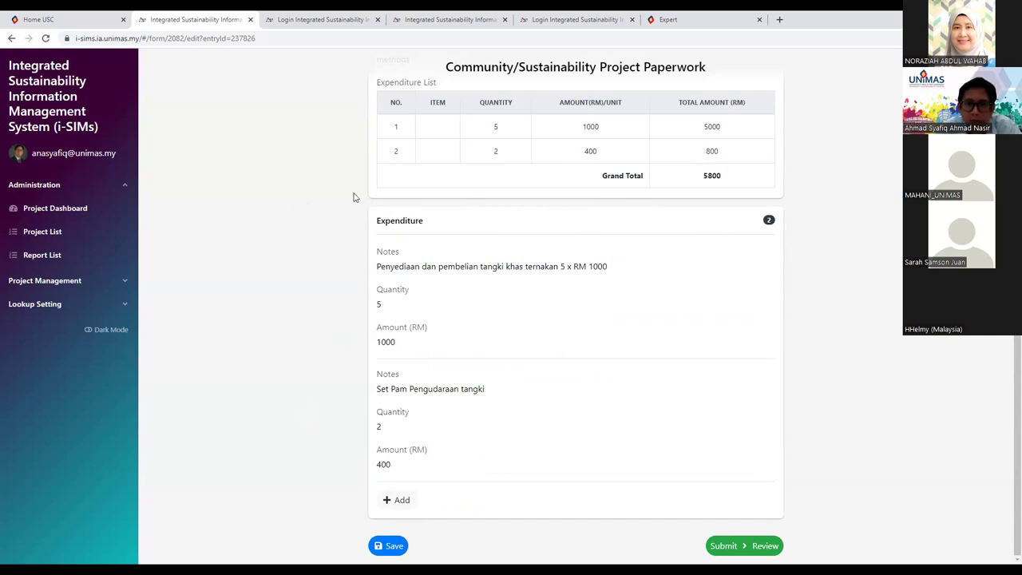
scroll(686, 289, up, 2)
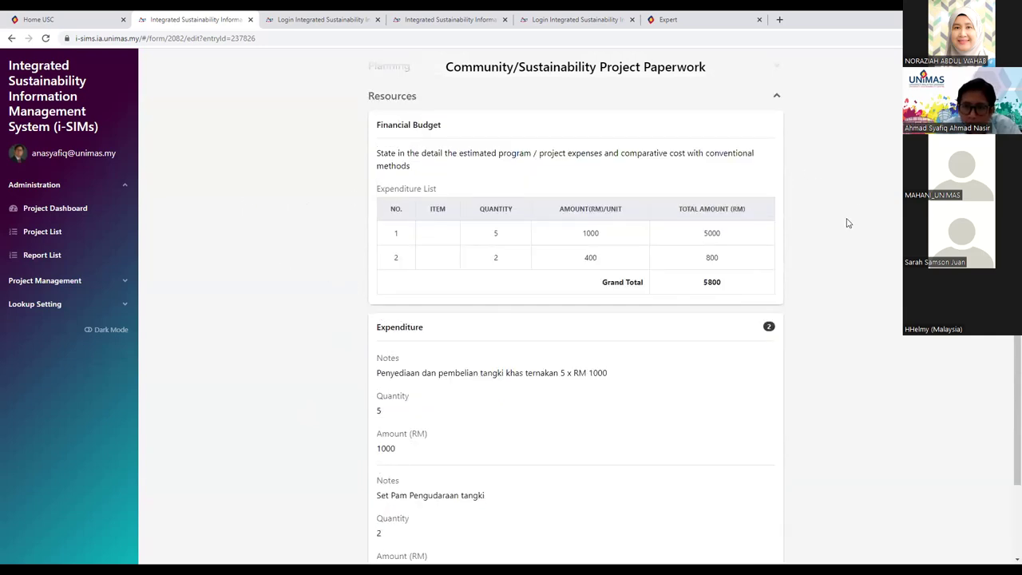
scroll(846, 227, up, 2)
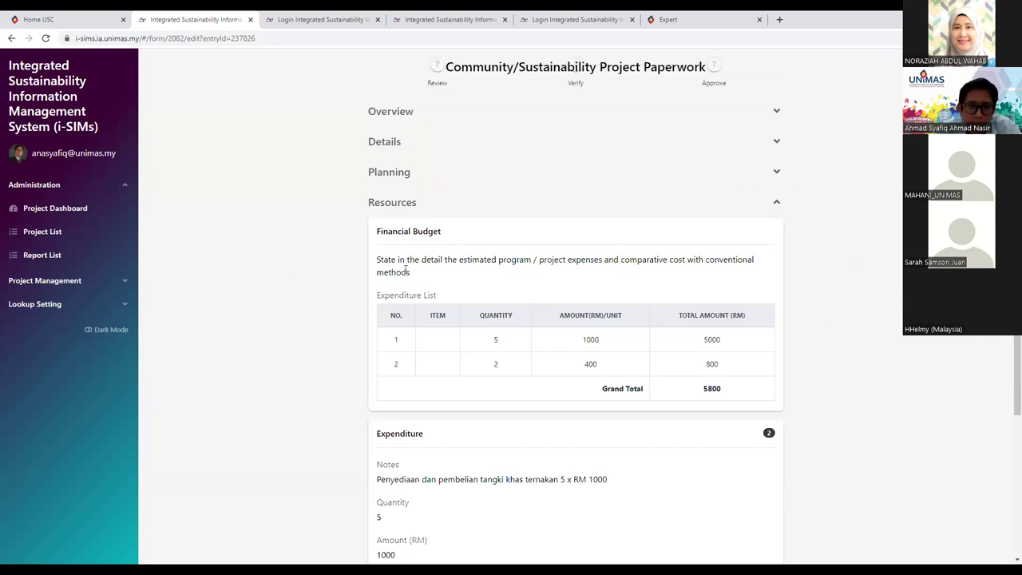
Step: Save the paperwork and review the application info and project group in its Overview section
scroll(345, 285, down, 3)
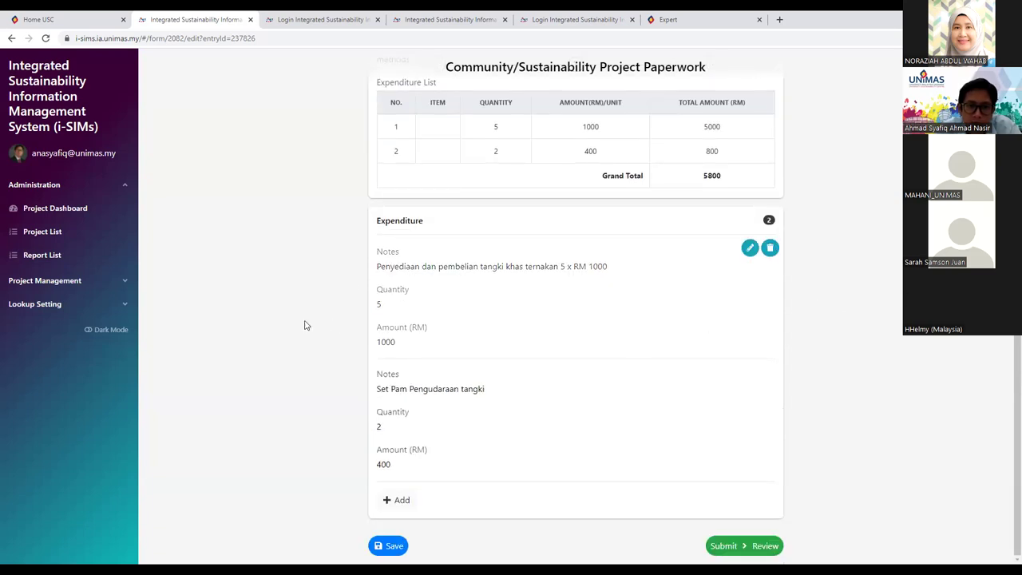
click(390, 545)
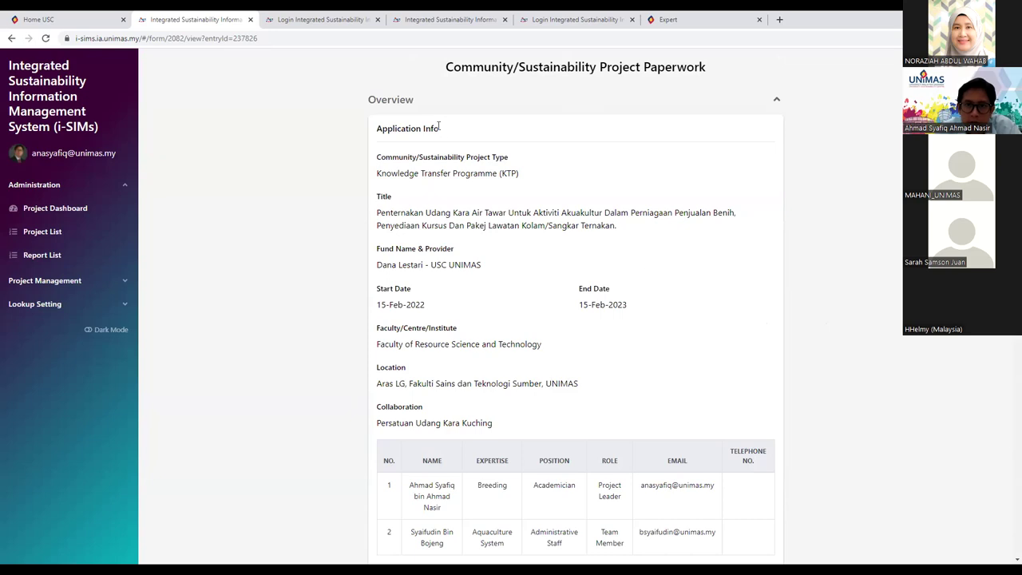
scroll(544, 213, down, 2)
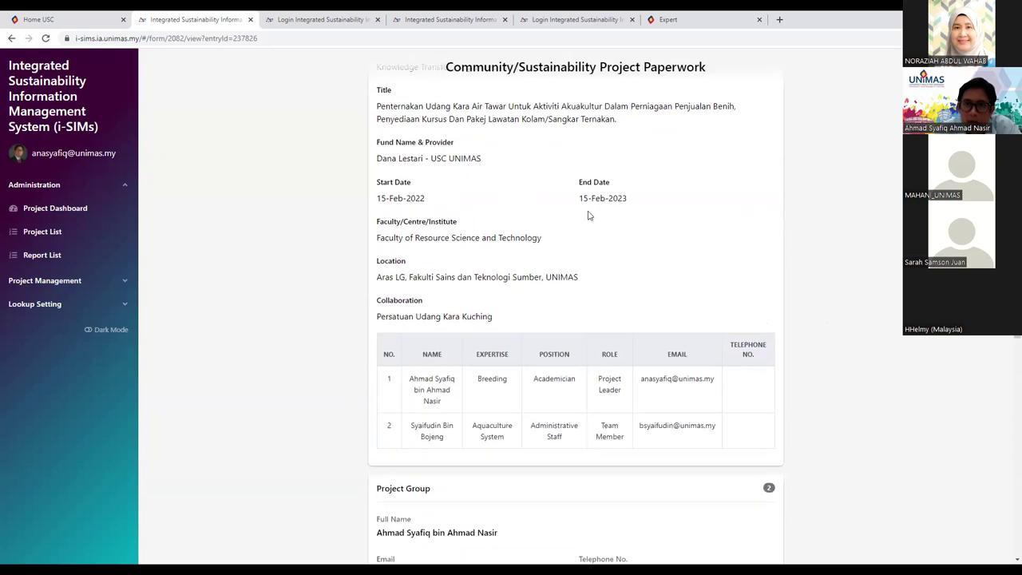
scroll(558, 204, up, 2)
scroll(593, 243, down, 6)
scroll(507, 222, up, 5)
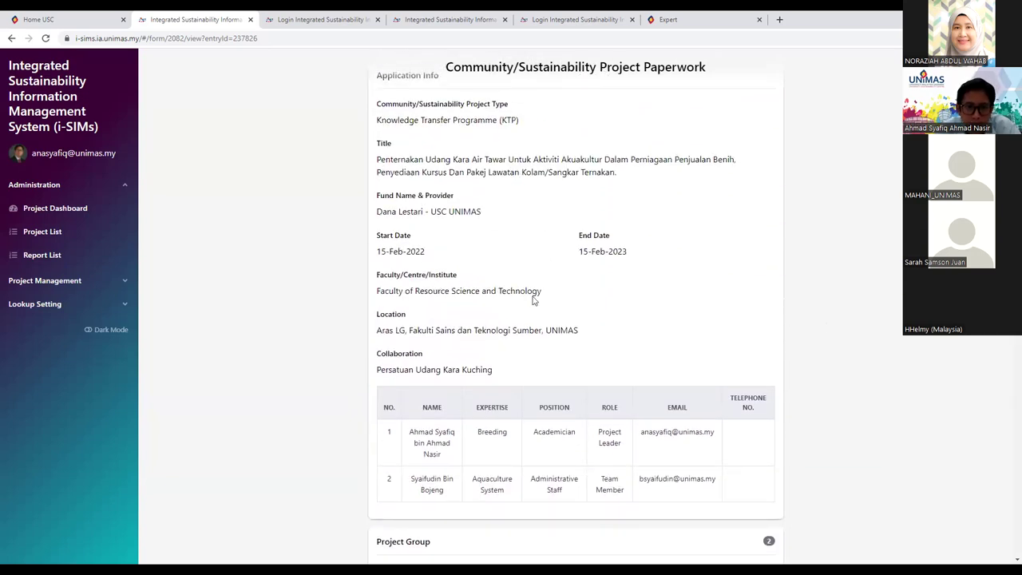
scroll(533, 300, down, 4)
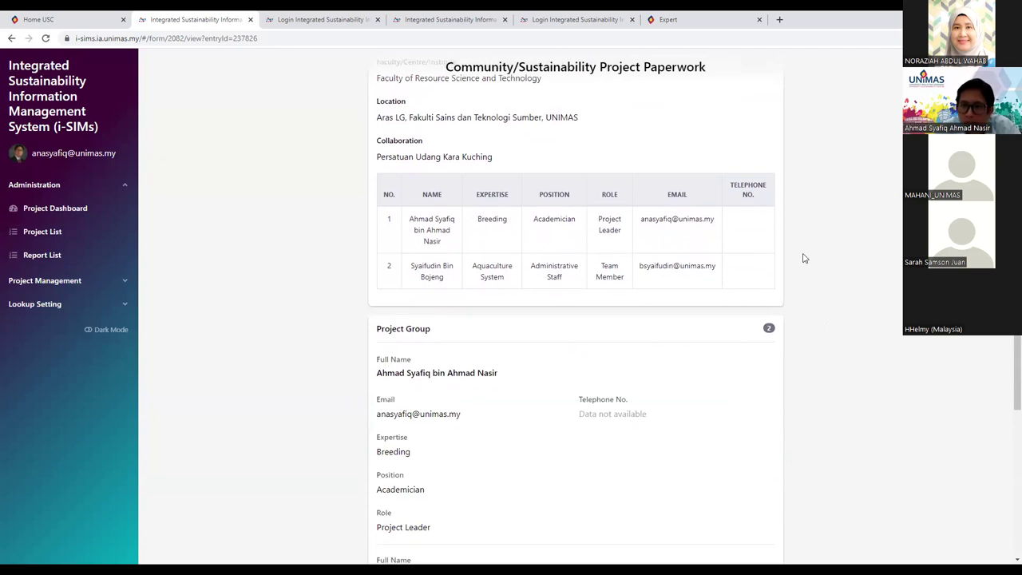
scroll(838, 258, down, 4)
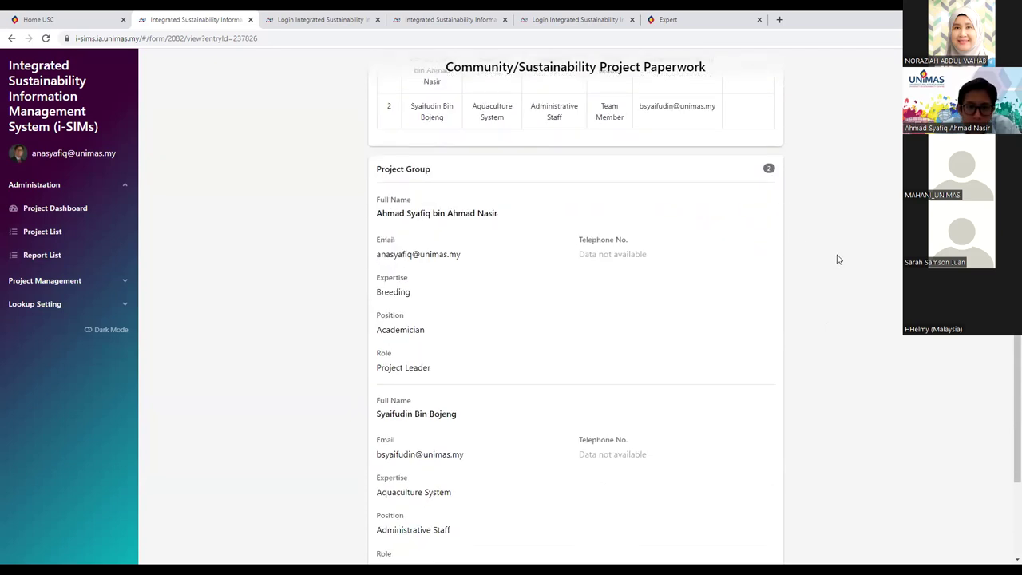
Step: Expand the Details, Planning and Resources sections of the saved paperwork one after another and review their contents
click(778, 449)
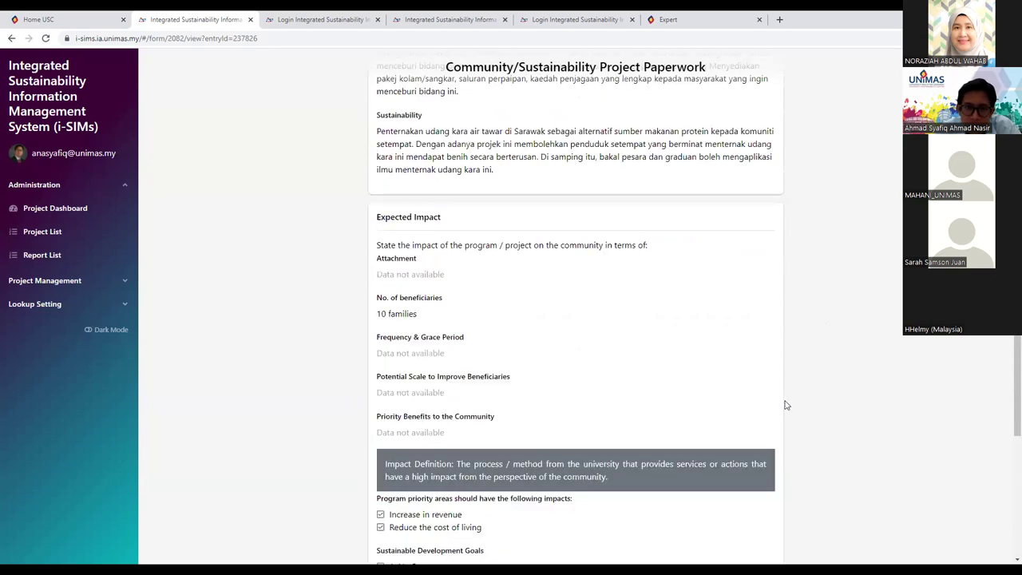
scroll(830, 264, up, 10)
scroll(828, 268, down, 2)
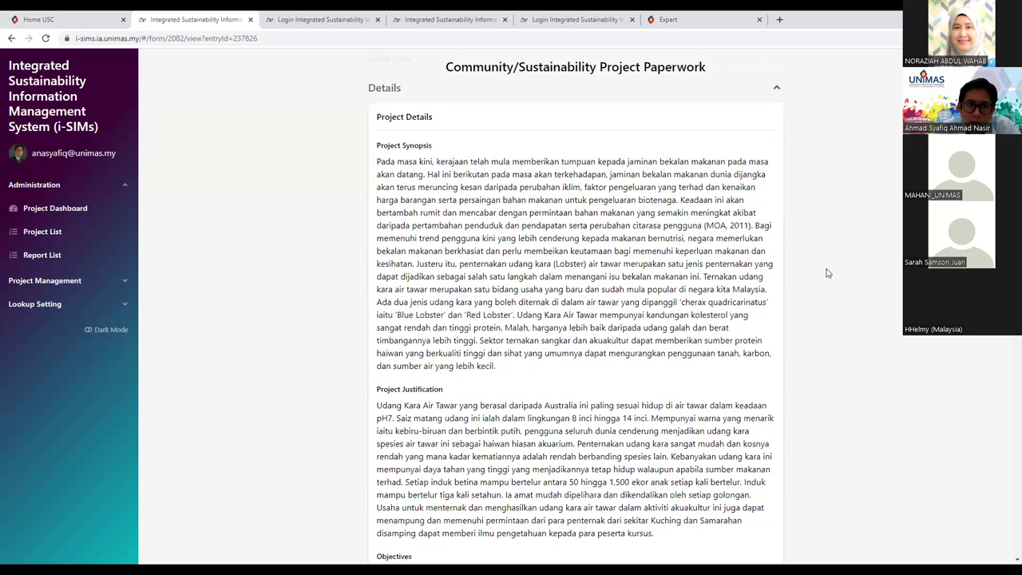
scroll(828, 273, down, 9)
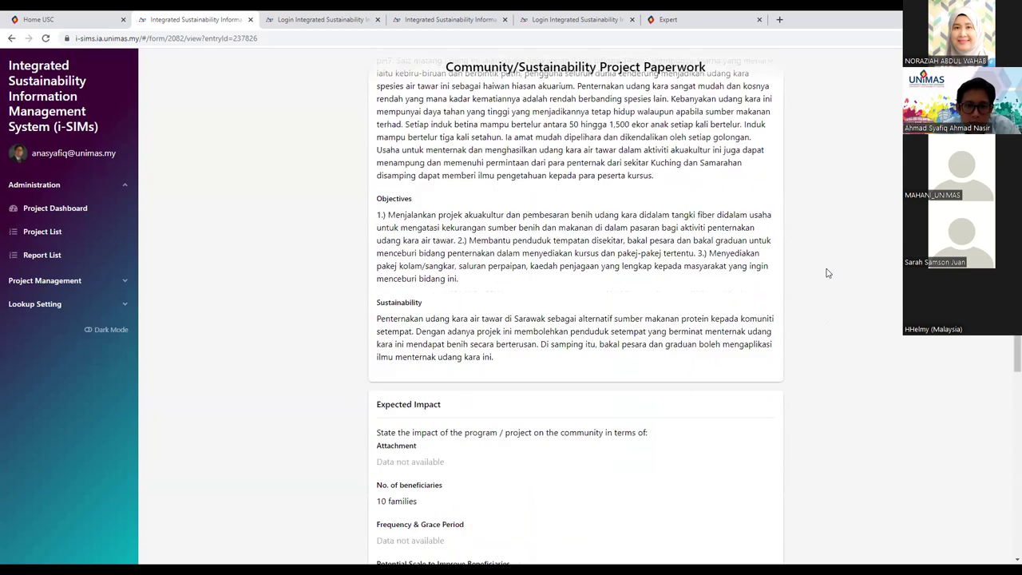
scroll(831, 287, down, 2)
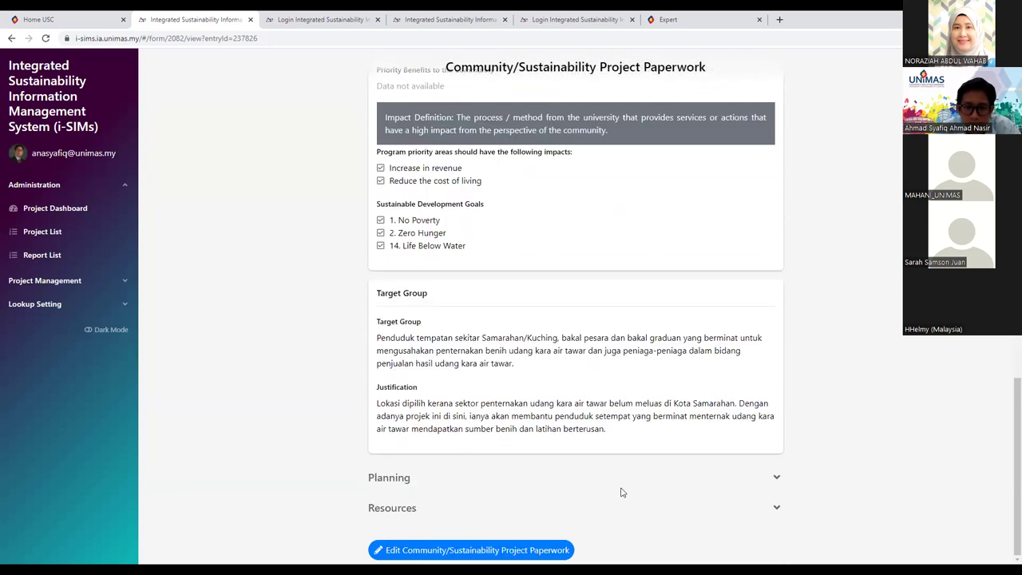
click(777, 479)
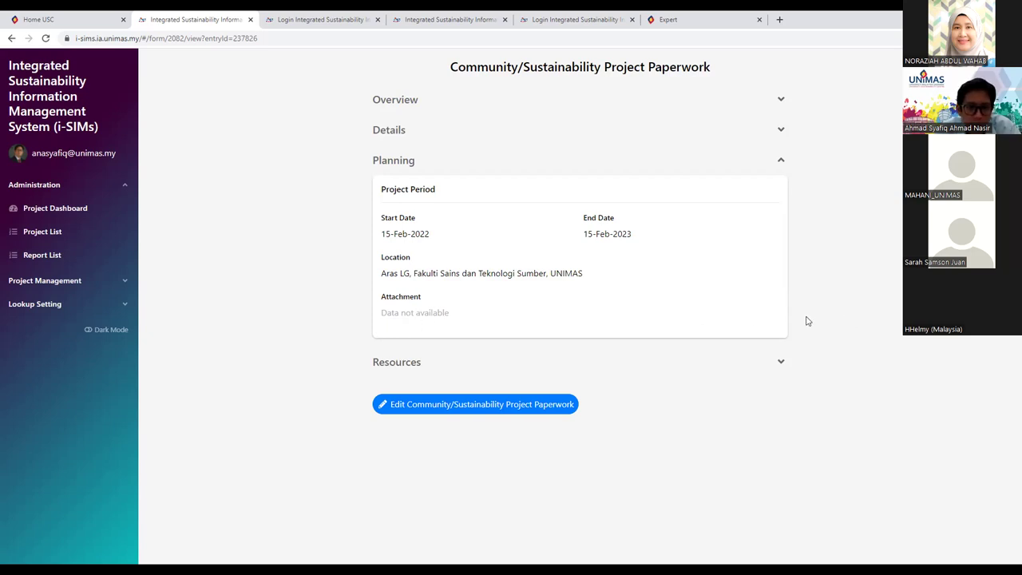
click(783, 364)
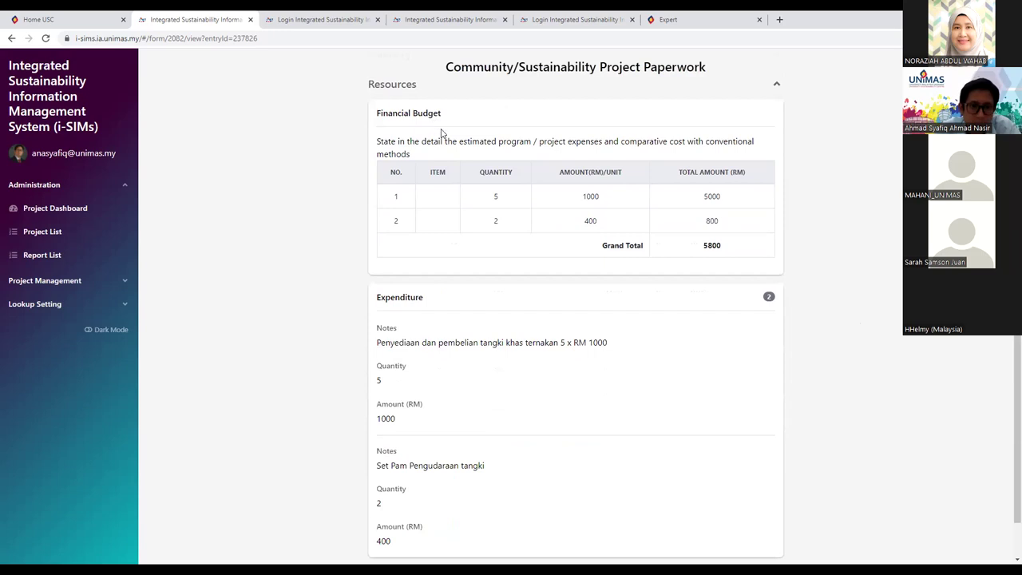
scroll(351, 343, down, 3)
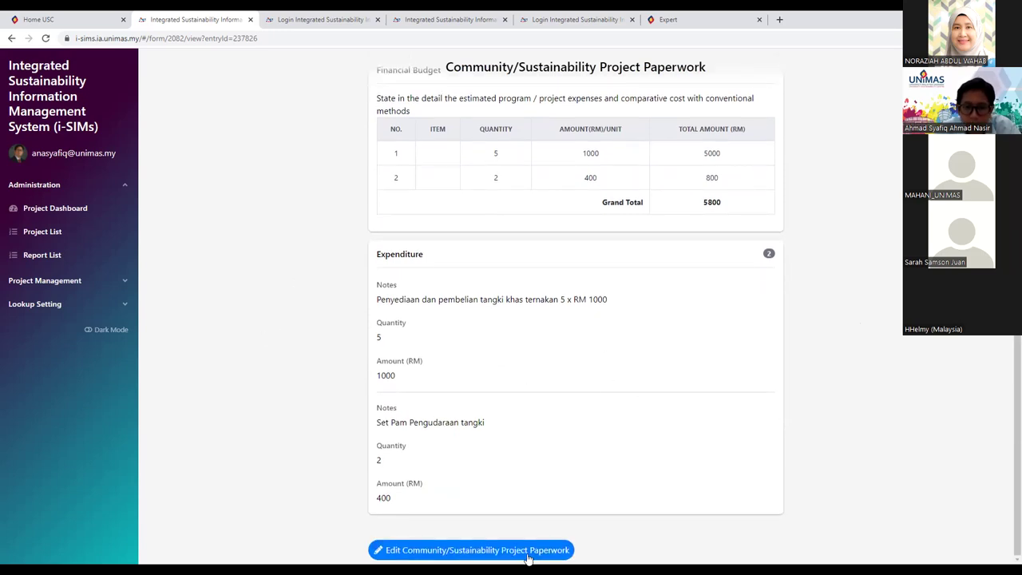
Step: Reopen the Community/Sustainability Project Paperwork for editing and submit it for review
click(527, 553)
scroll(812, 442, down, 10)
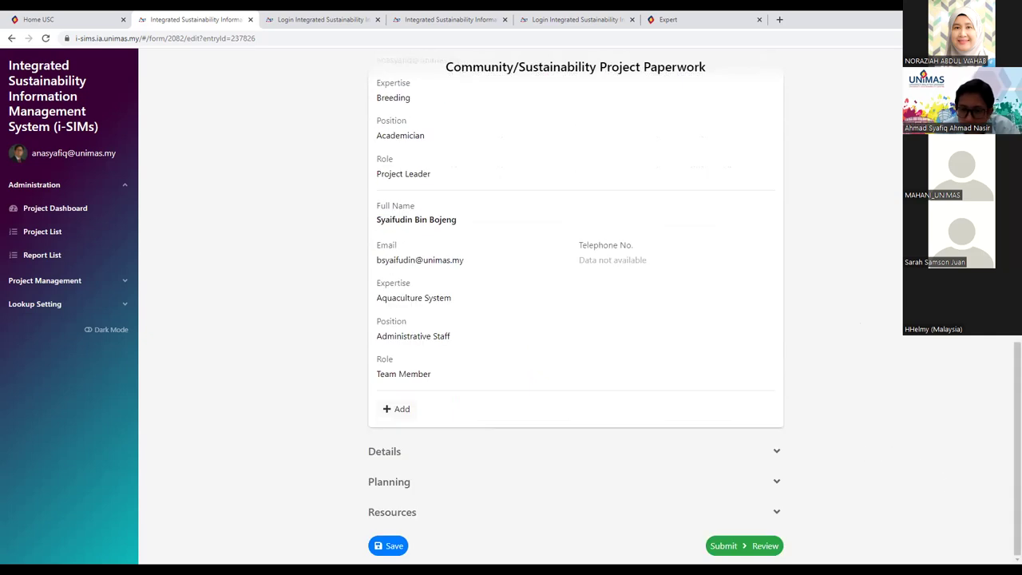
click(726, 548)
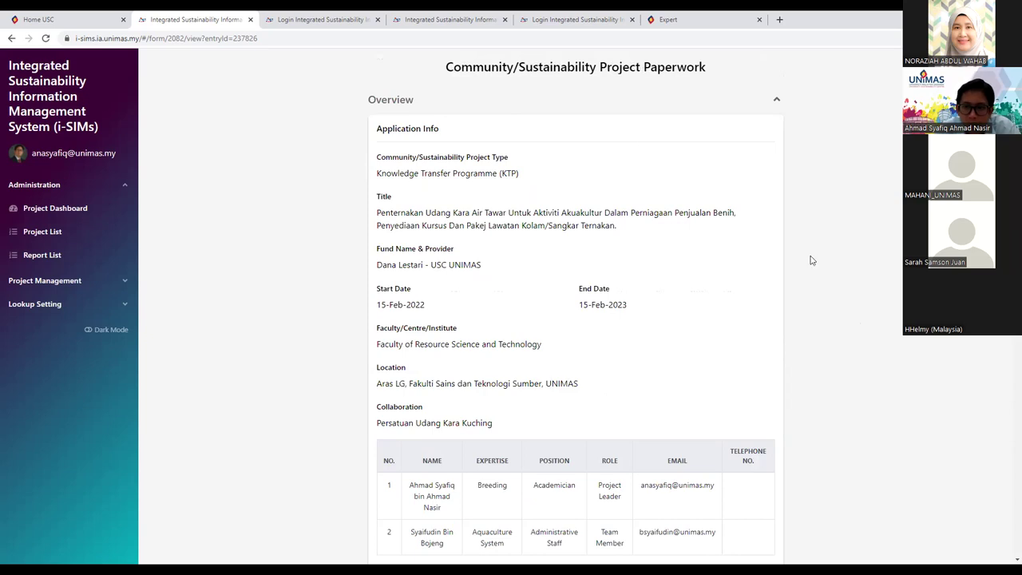
Step: Check the submitted paperwork's review, verify and approve stages and view its approval trails
scroll(812, 261, down, 10)
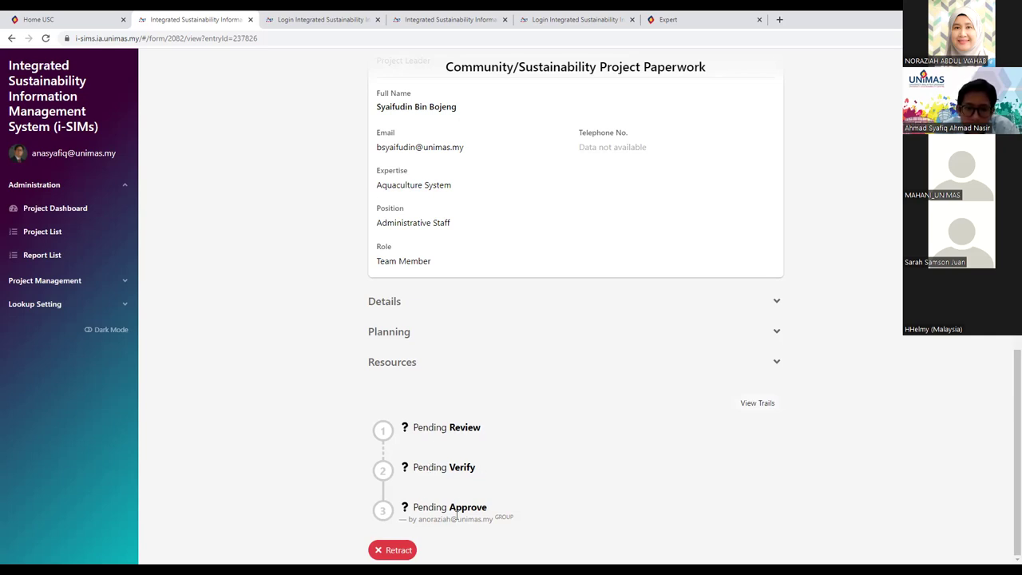
click(753, 405)
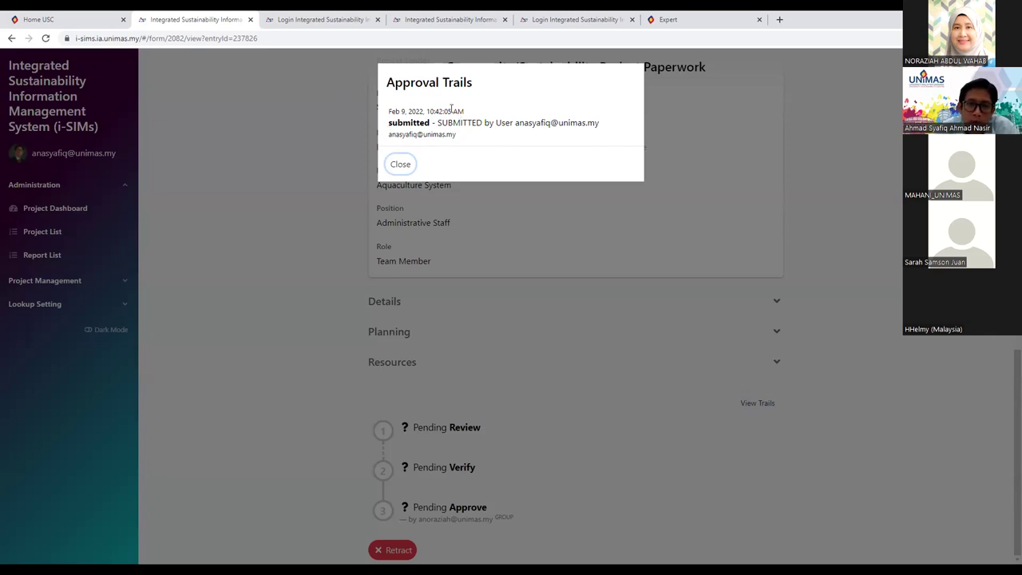
click(404, 173)
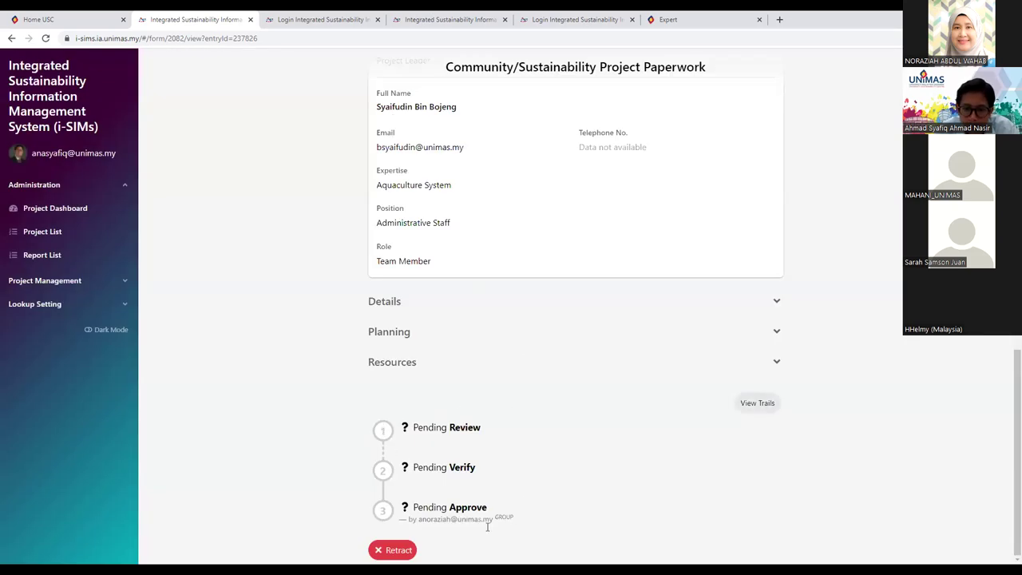
scroll(585, 445, up, 10)
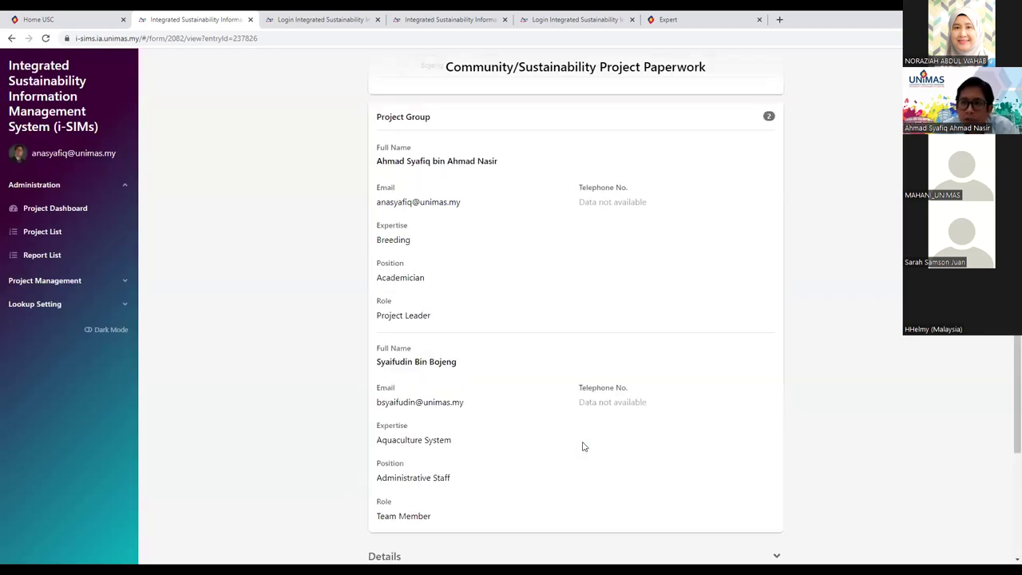
scroll(703, 356, down, 3)
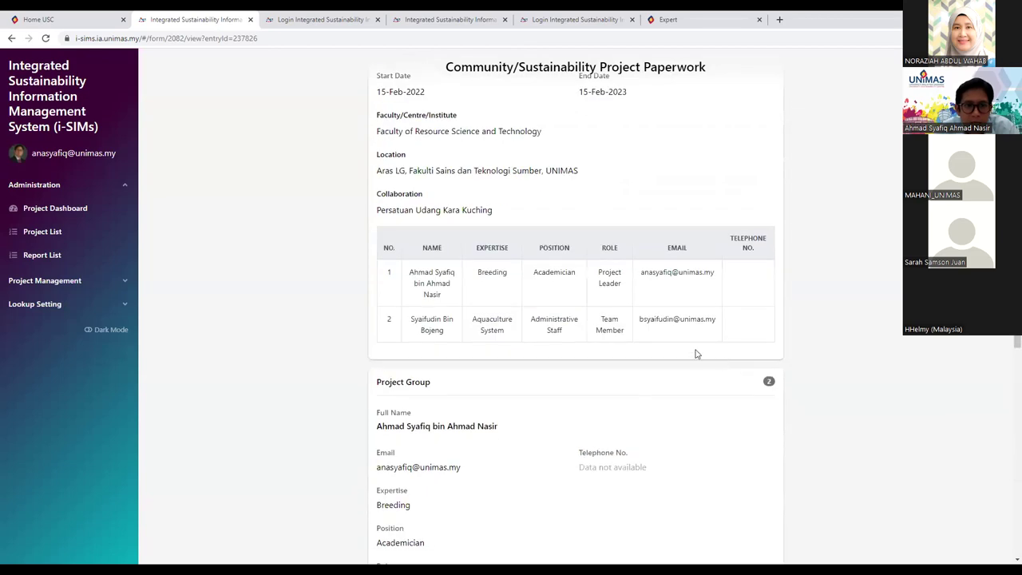
scroll(788, 367, down, 7)
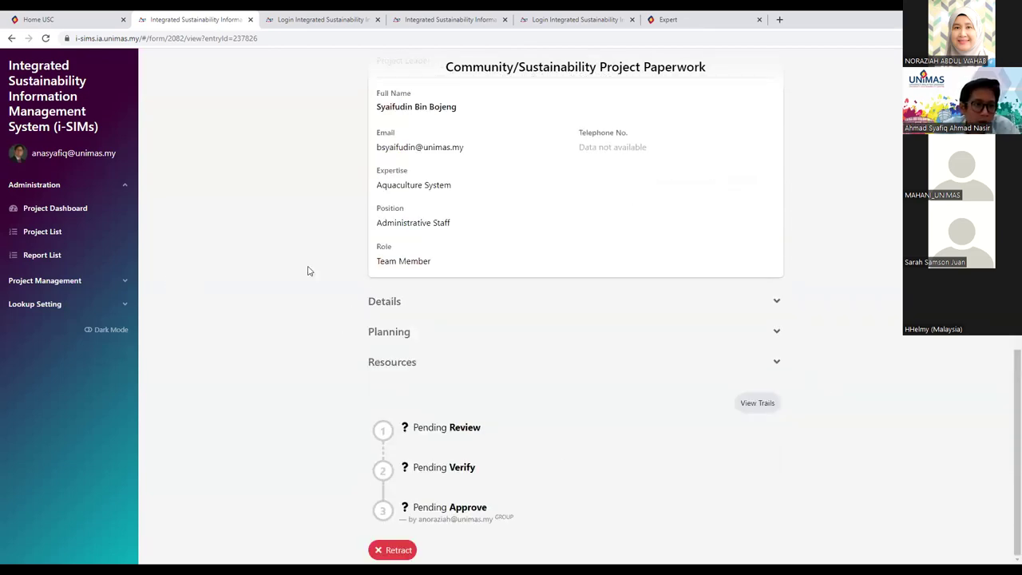
Step: Return to the i-SIMs home page and open the My Project list for Community Project applications
click(52, 112)
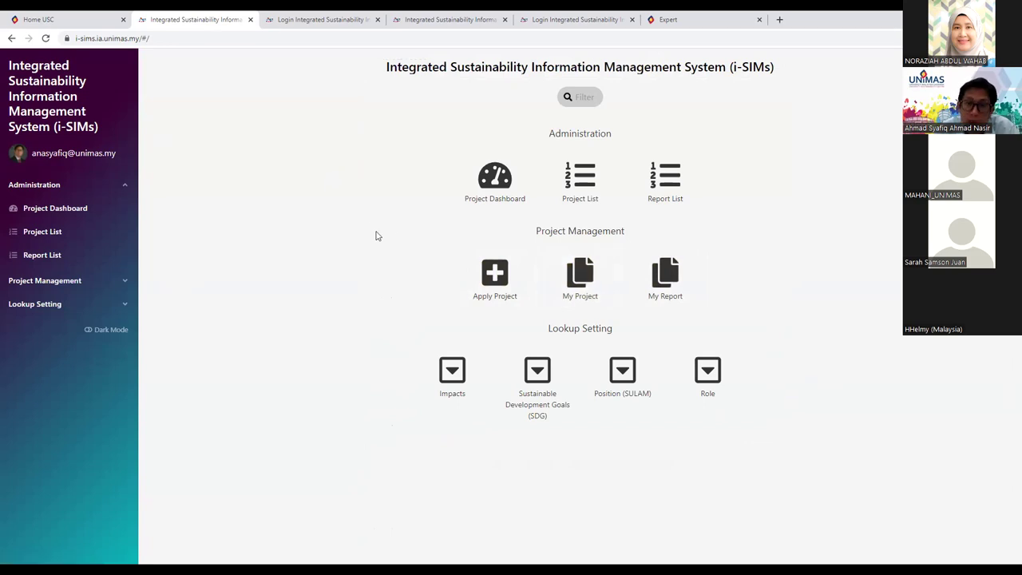
click(583, 280)
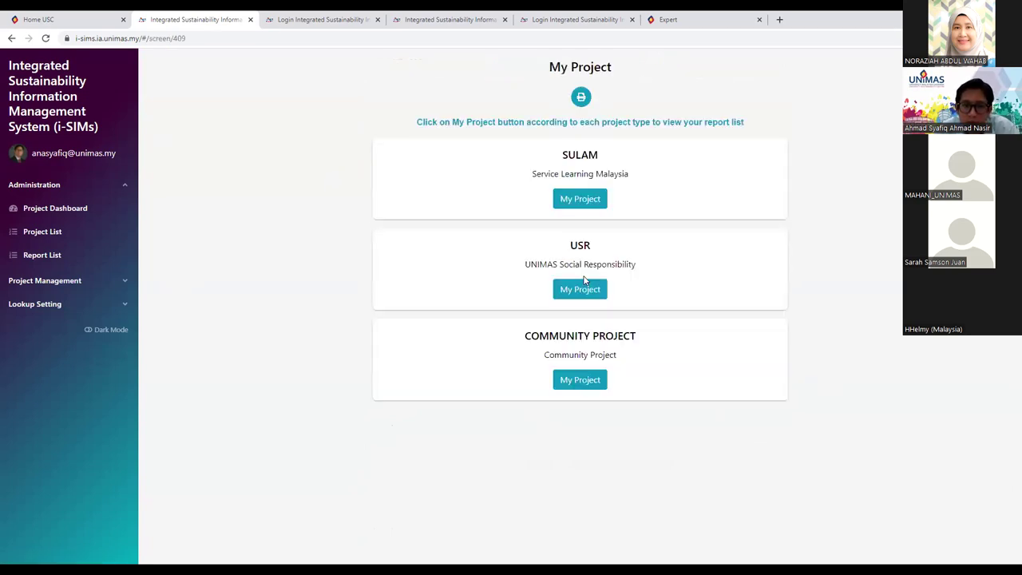
click(11, 37)
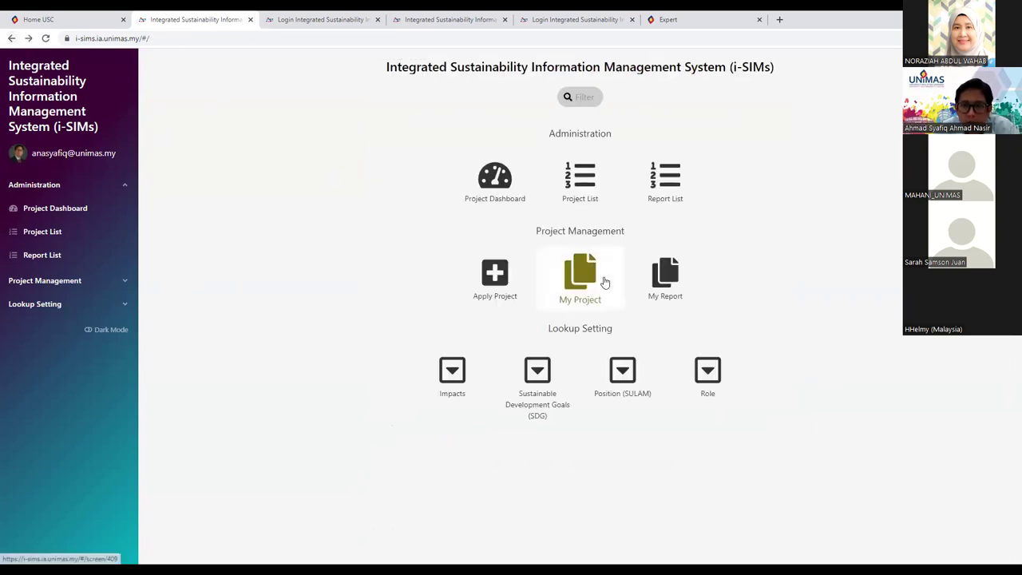
triple_click(565, 231)
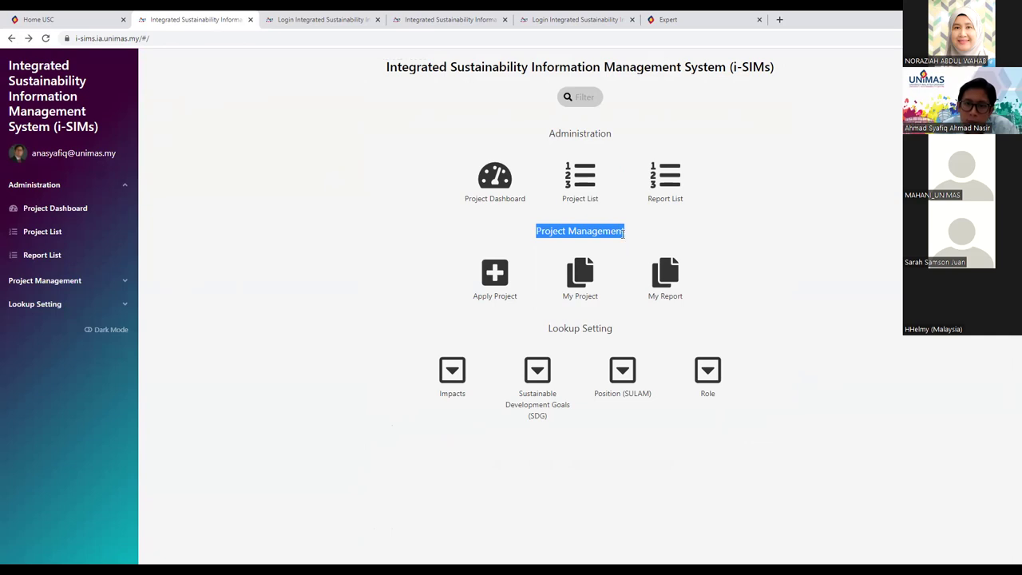
click(581, 285)
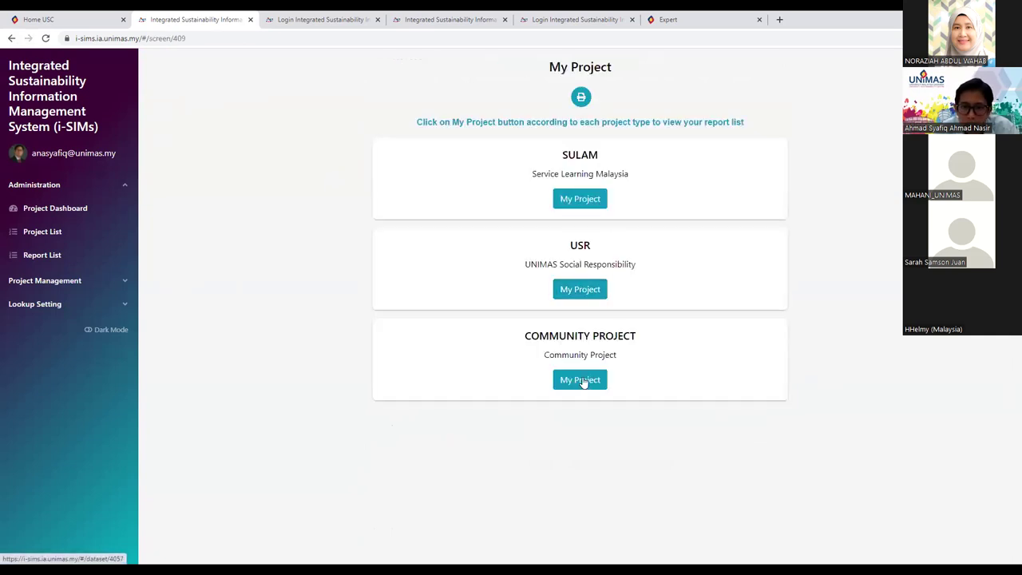
click(589, 386)
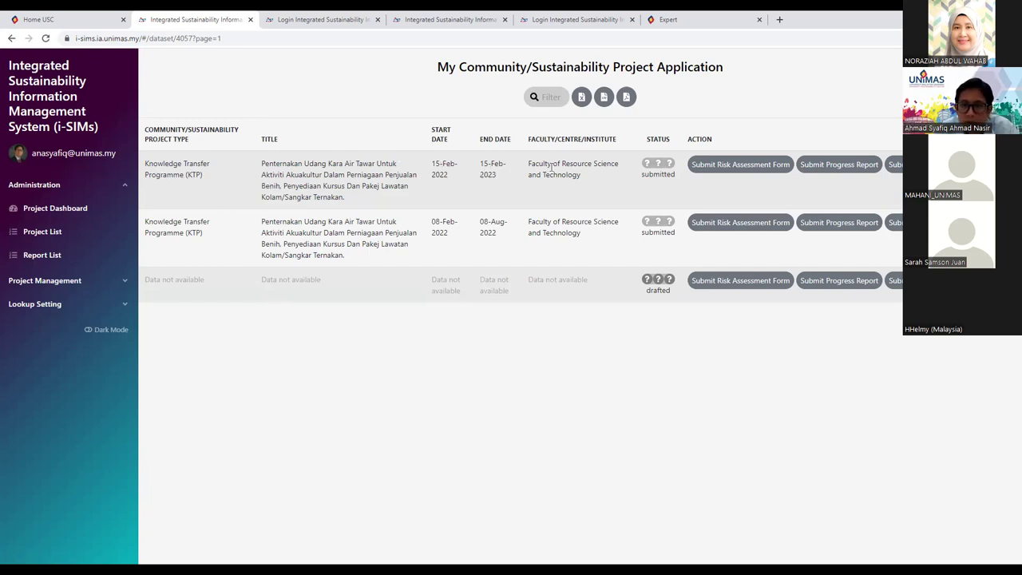
Step: View the Risk Assessment Form upload for the application starting 15-Feb-2022 and close it without attaching a file
click(748, 165)
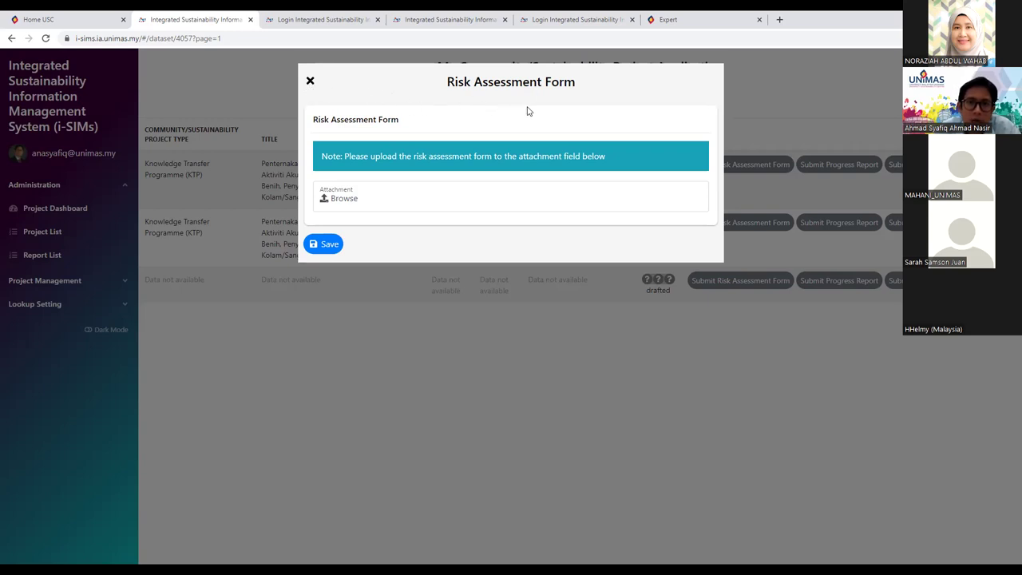
click(311, 82)
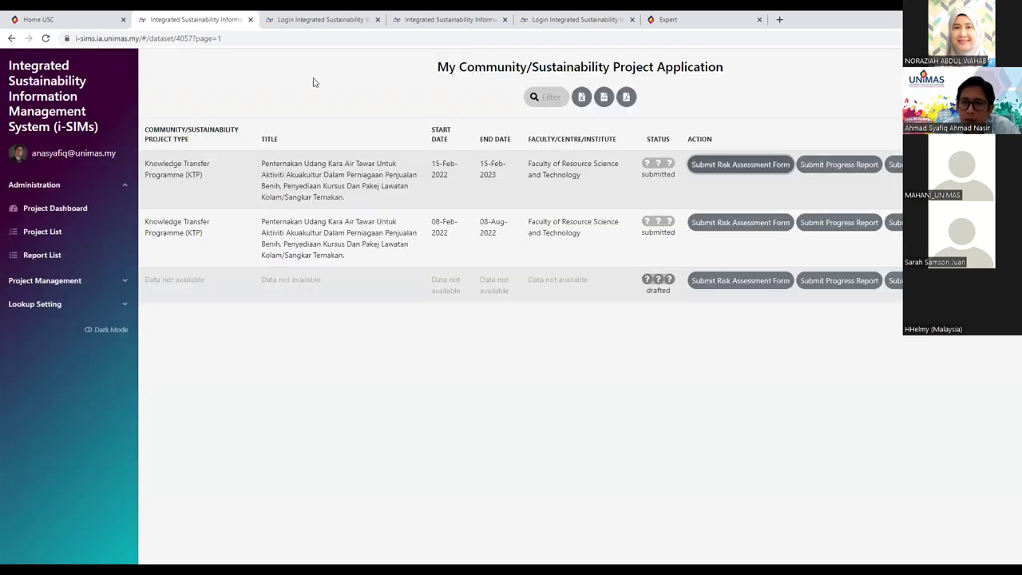
Step: Open the Community/Sustainability Project Final Report form and examine its community name, number of beneficiaries and activity fields
click(793, 137)
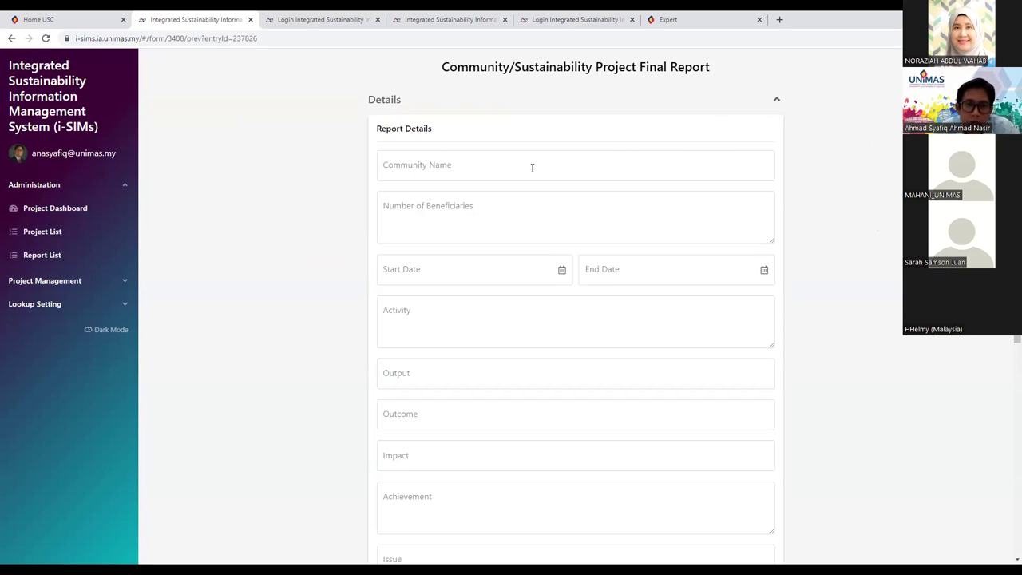
click(492, 161)
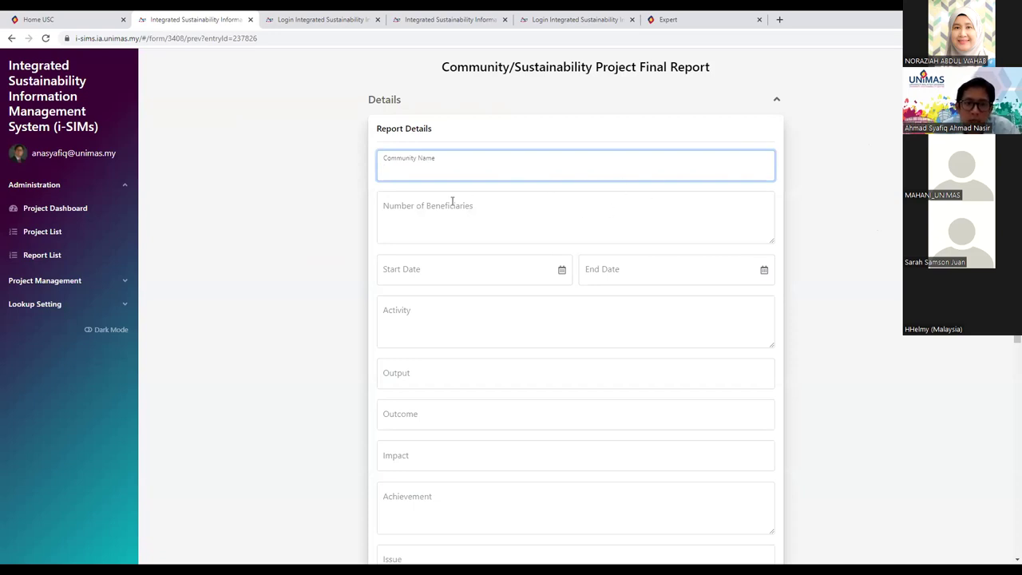
click(532, 219)
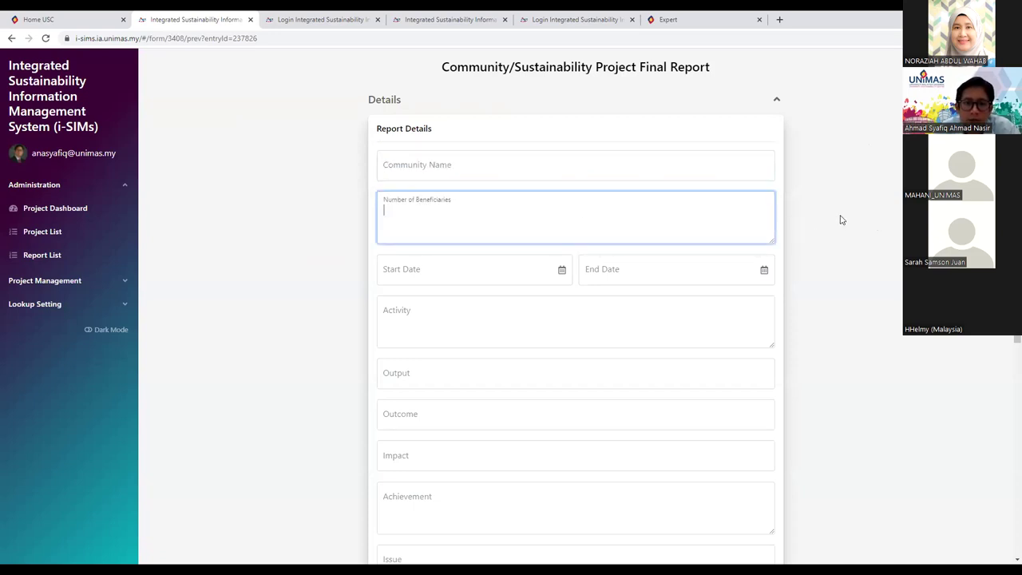
scroll(639, 192, down, 1)
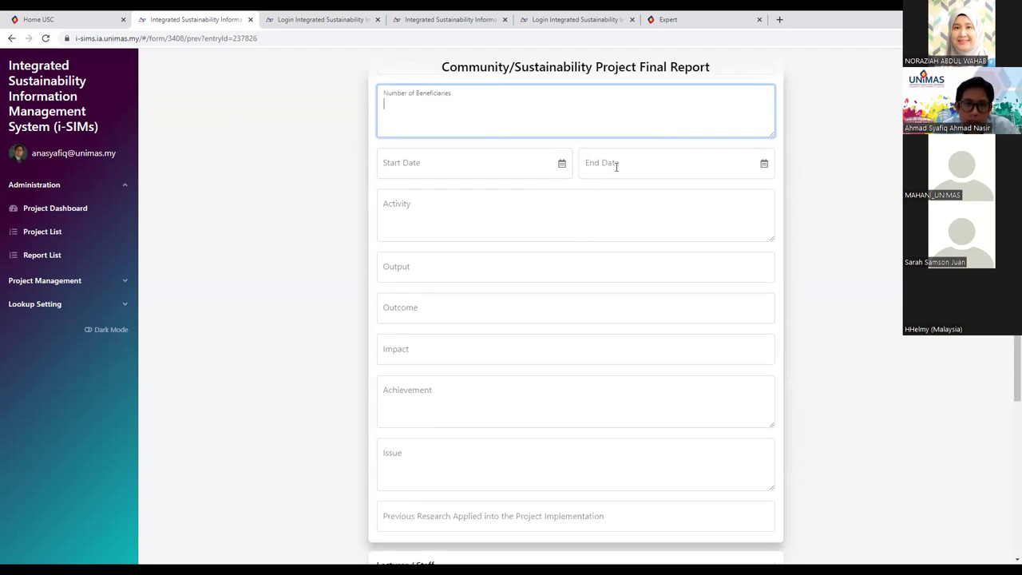
click(506, 230)
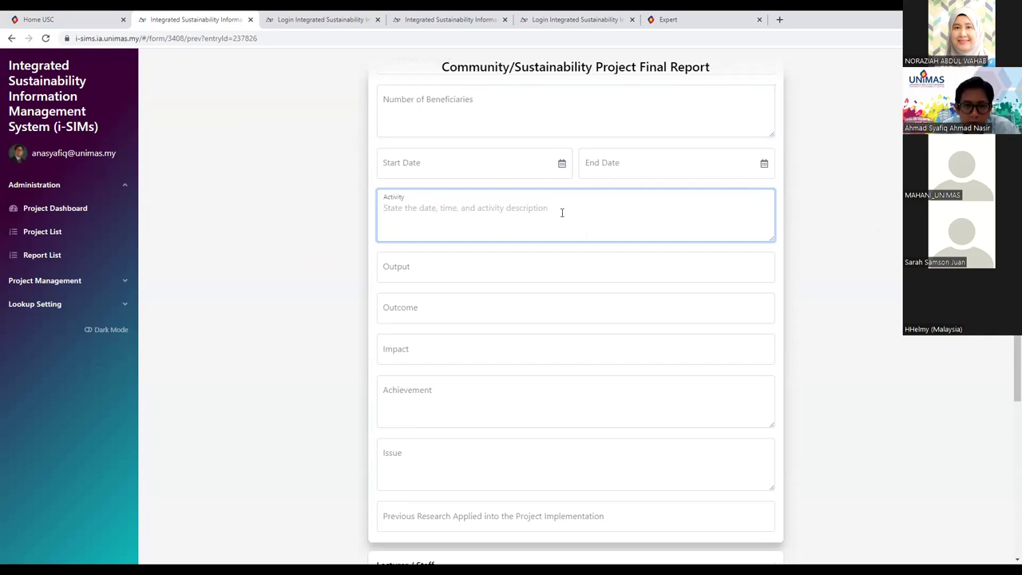
scroll(608, 221, down, 2)
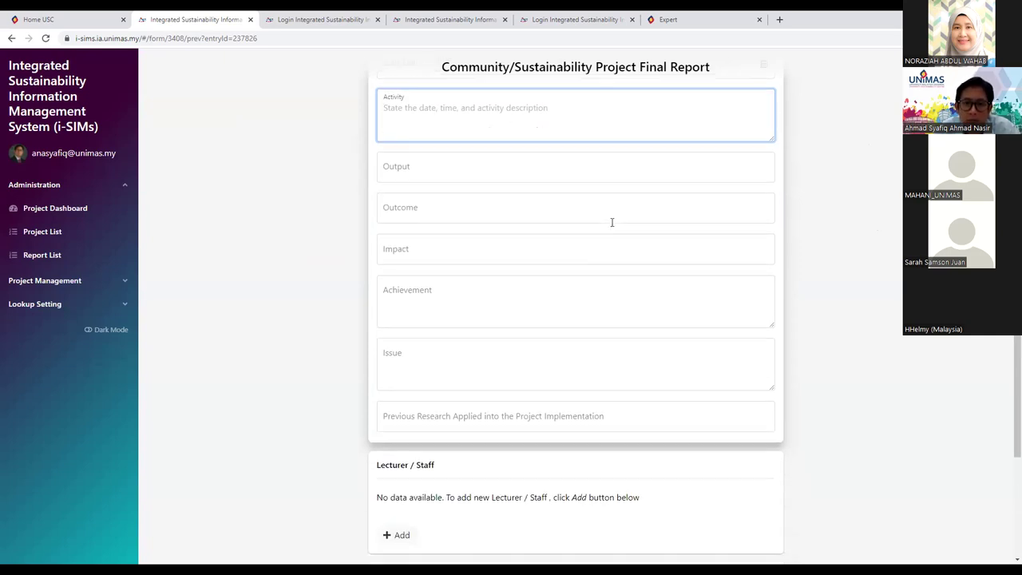
Step: Examine the guidance in the final report's output, outcome, impact, achievement, issue and previous research fields
click(508, 164)
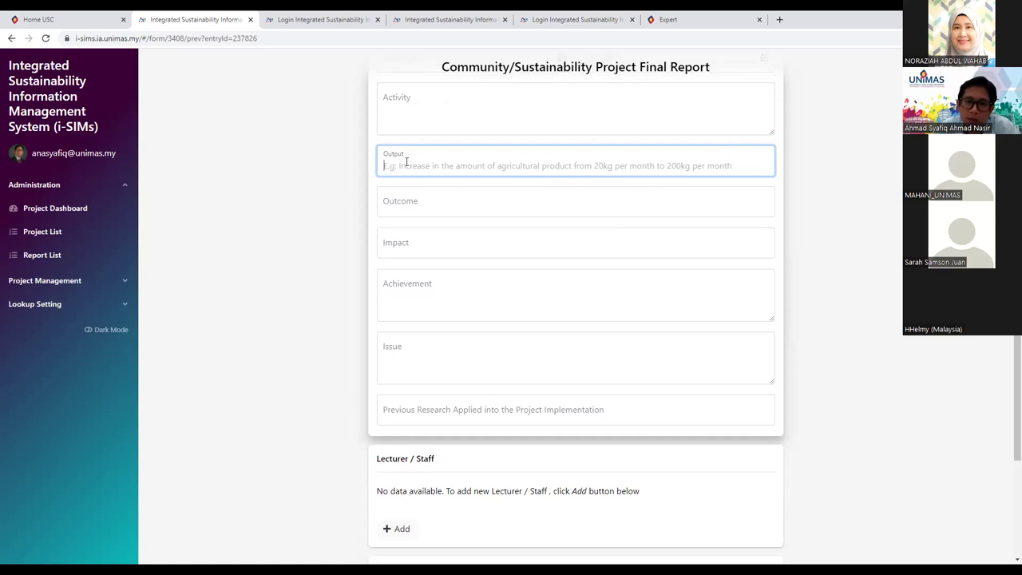
click(491, 205)
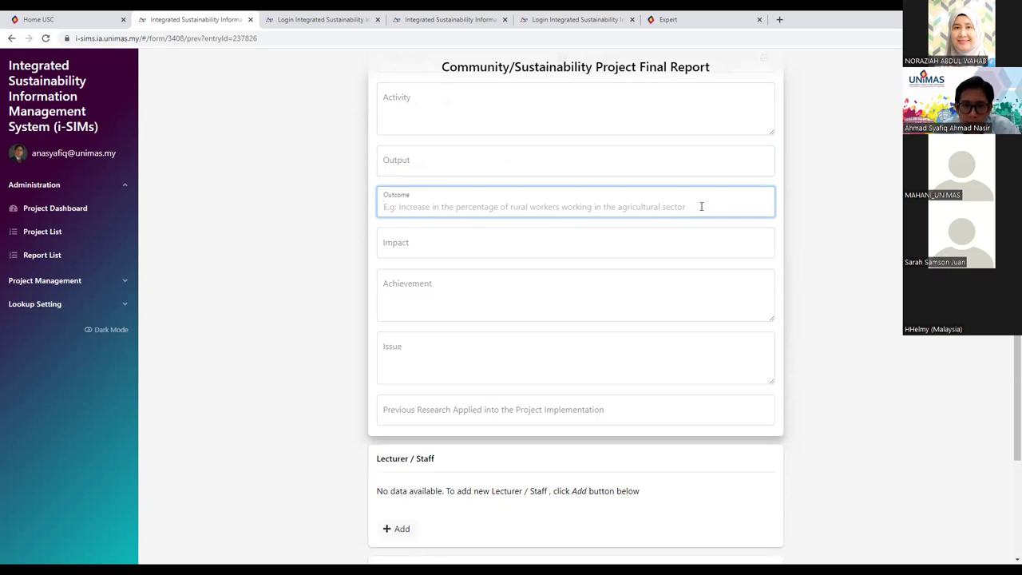
click(511, 247)
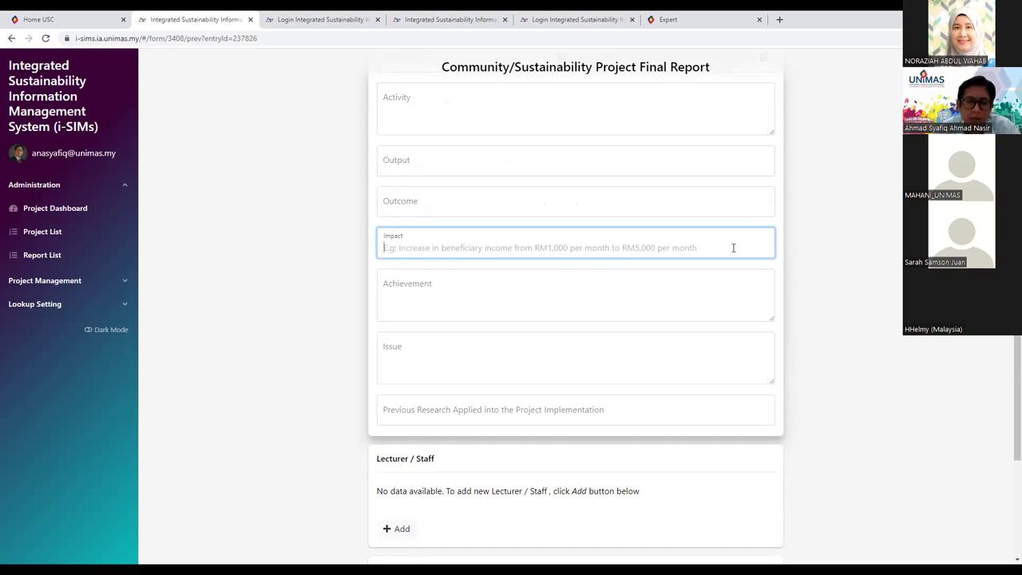
click(444, 300)
scroll(444, 300, down, 1)
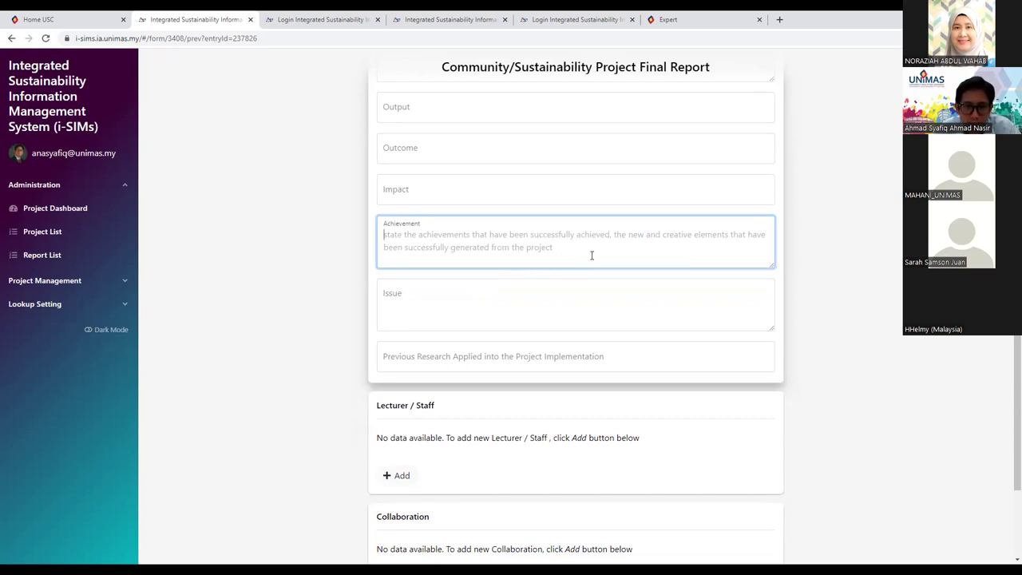
scroll(581, 246, down, 1)
click(471, 202)
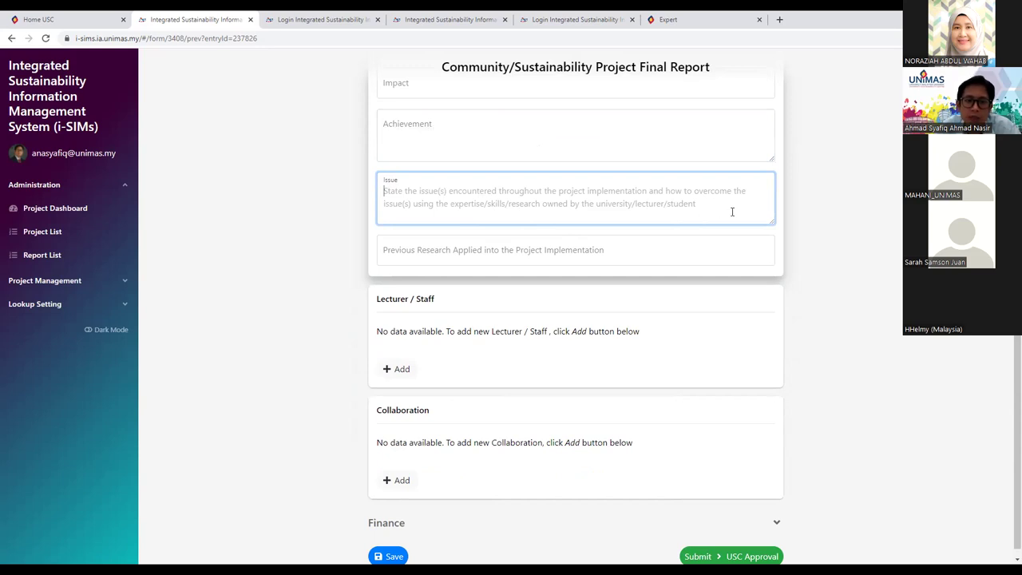
click(496, 252)
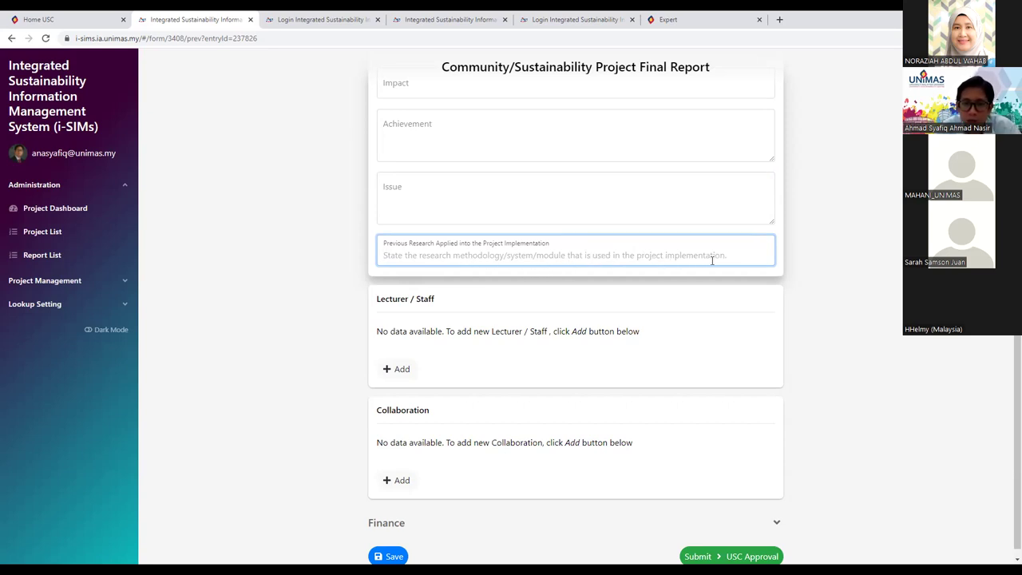
scroll(786, 256, down, 1)
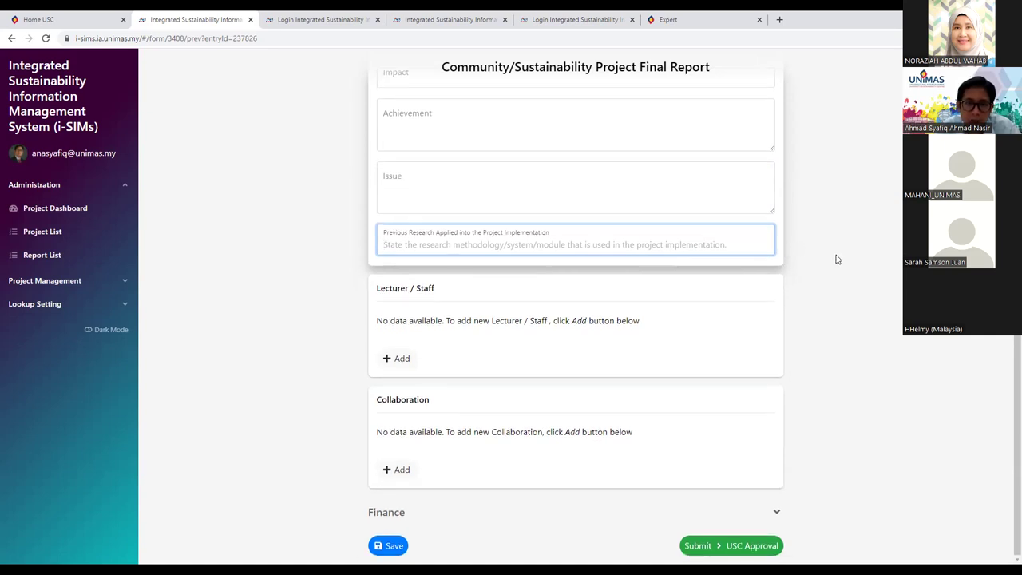
click(302, 304)
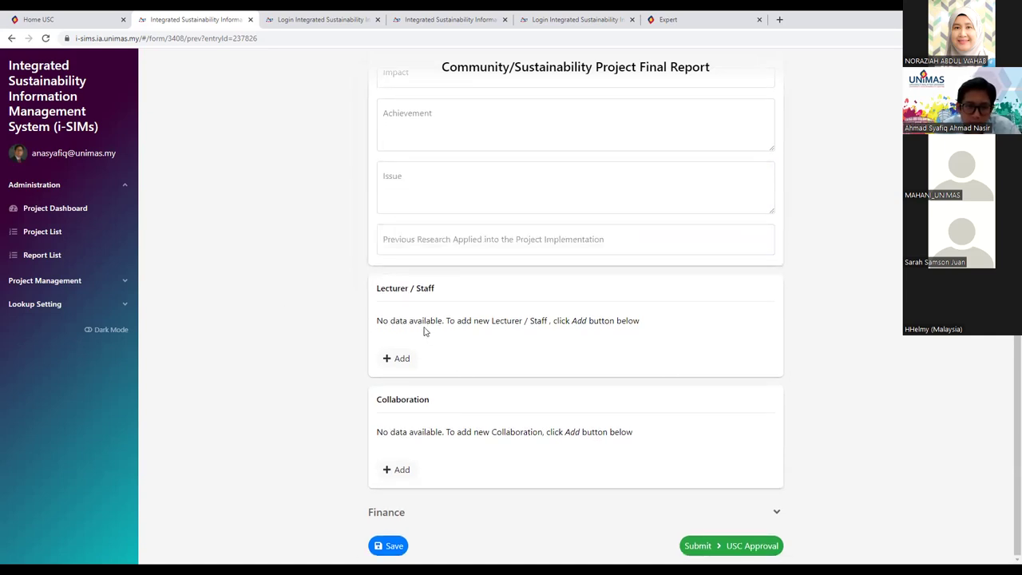
Step: View the final report's Lecturer / Staff entry form with its full name and PTj fields, and close it without saving
click(395, 358)
click(582, 171)
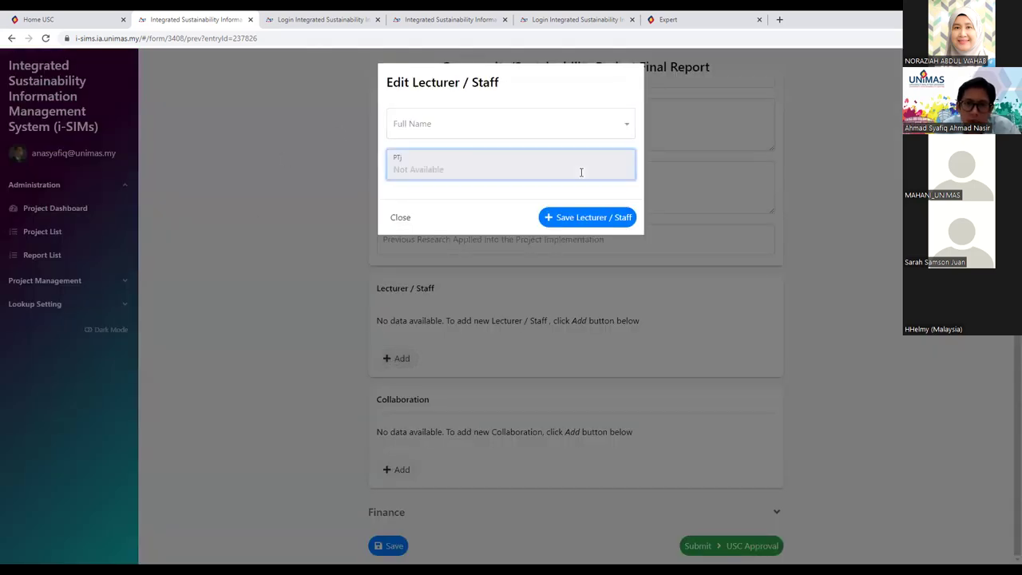
click(531, 123)
click(316, 184)
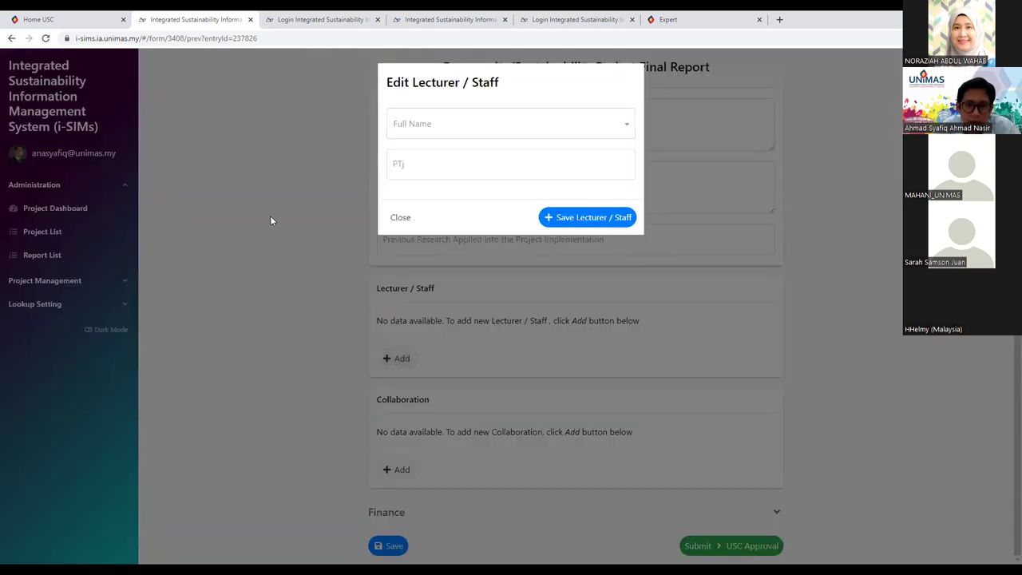
click(398, 221)
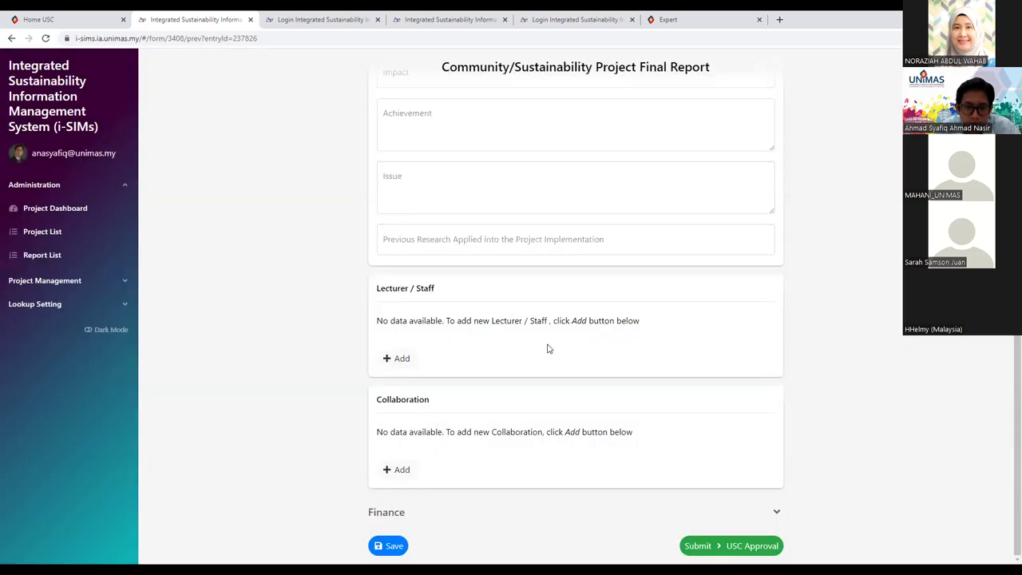
Step: View the Collaboration entry form's agency name and agency role fields and close it without saving
click(394, 471)
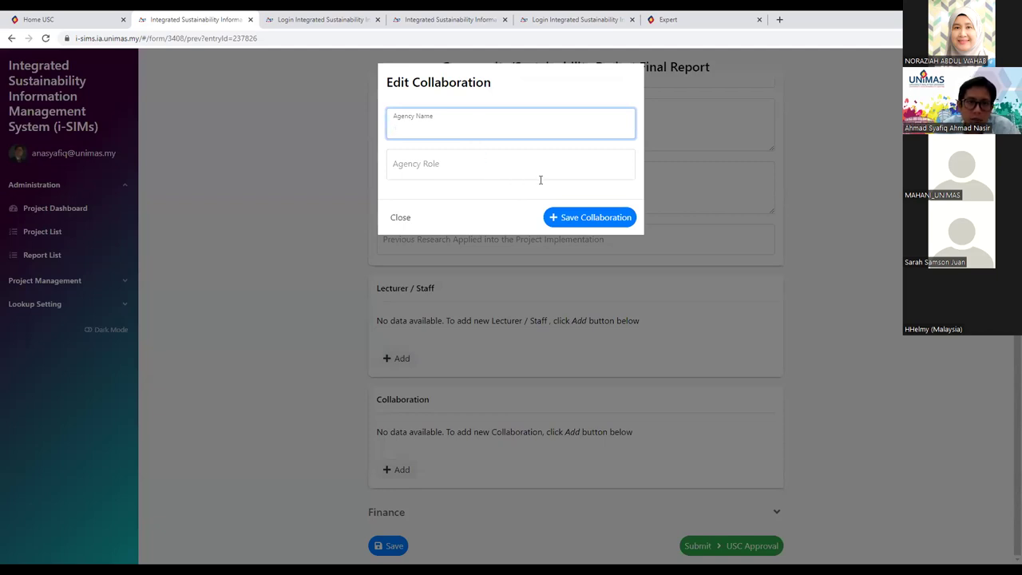
click(444, 164)
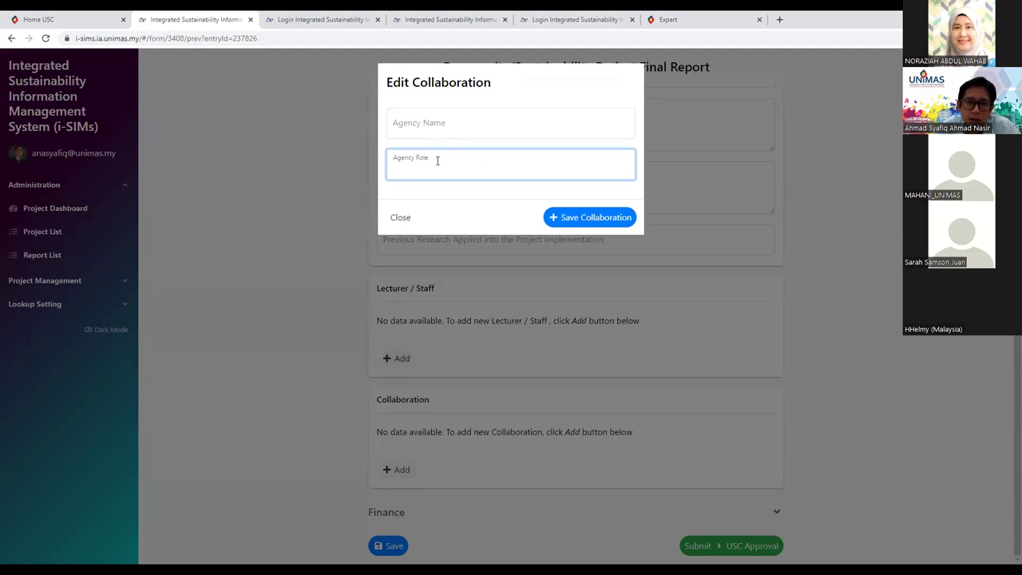
click(401, 219)
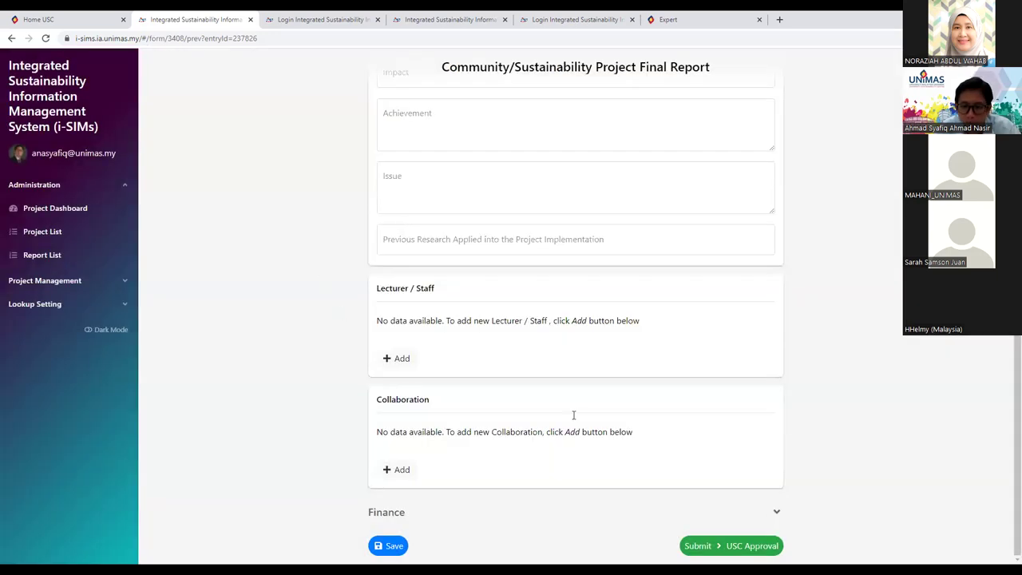
Step: Expand the final report's Finance section, view the income and expenditure entry forms, and close them without saving
click(779, 514)
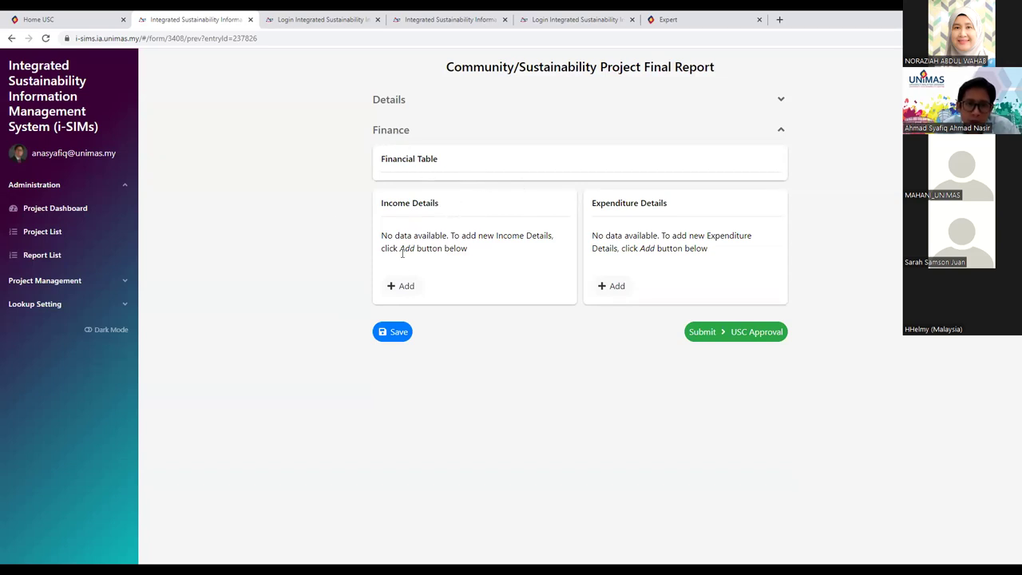
click(406, 287)
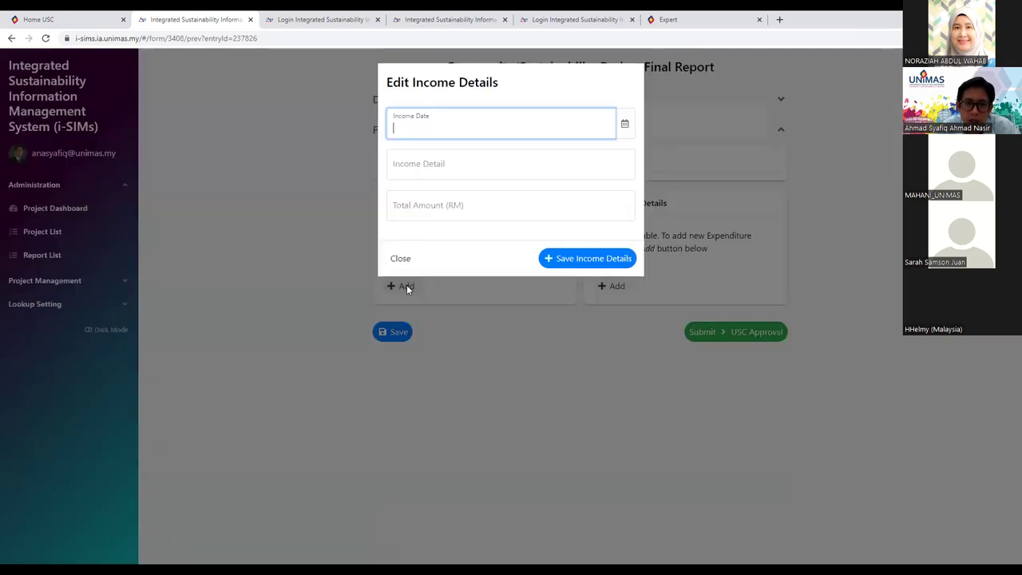
click(479, 121)
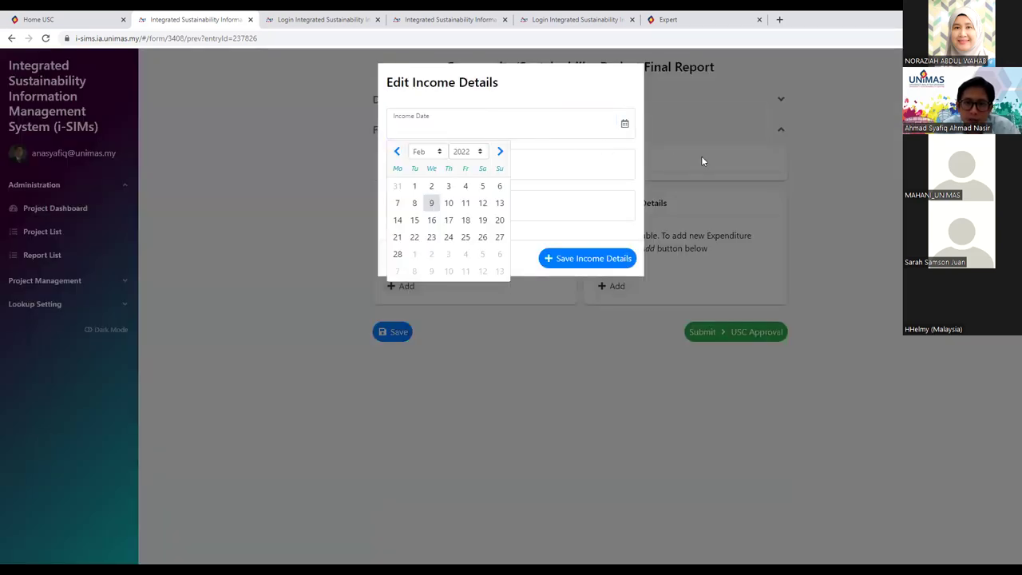
key(Escape)
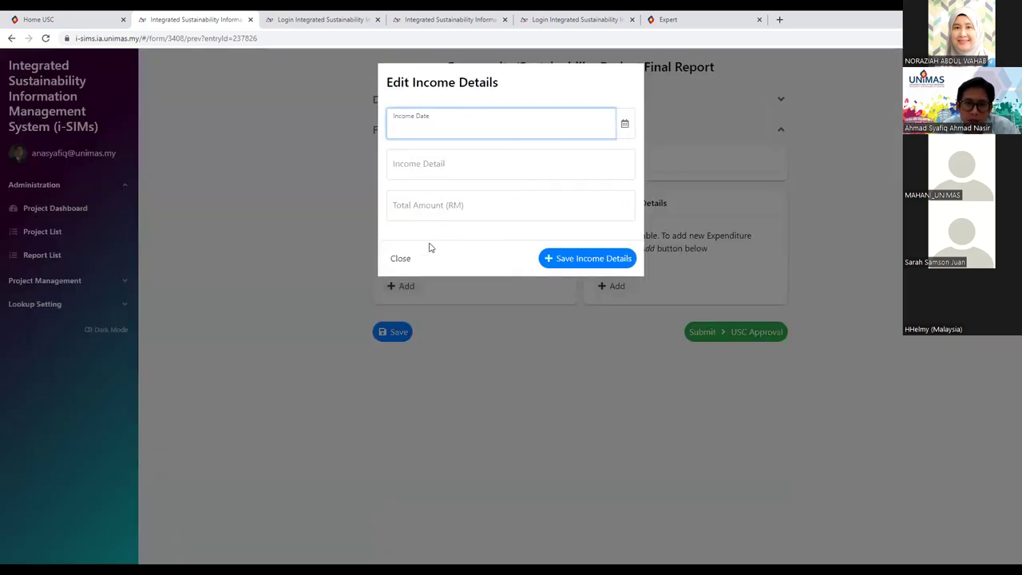
click(402, 260)
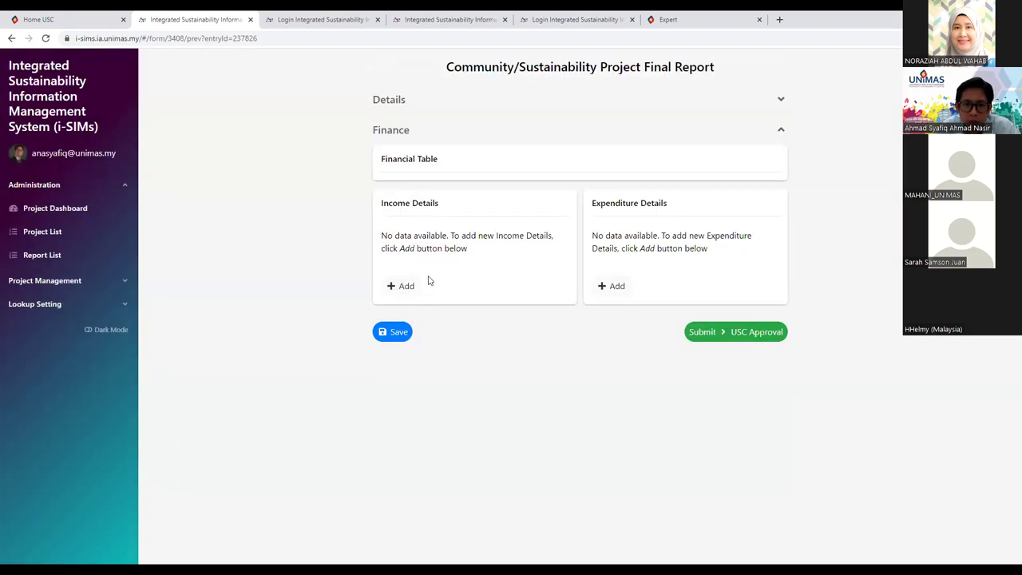
click(401, 286)
click(452, 166)
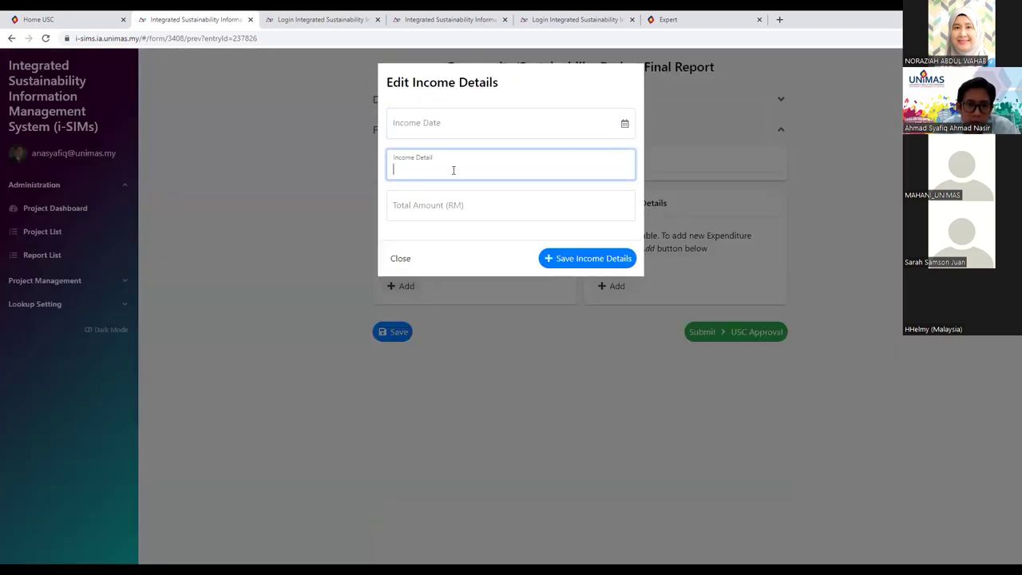
click(461, 207)
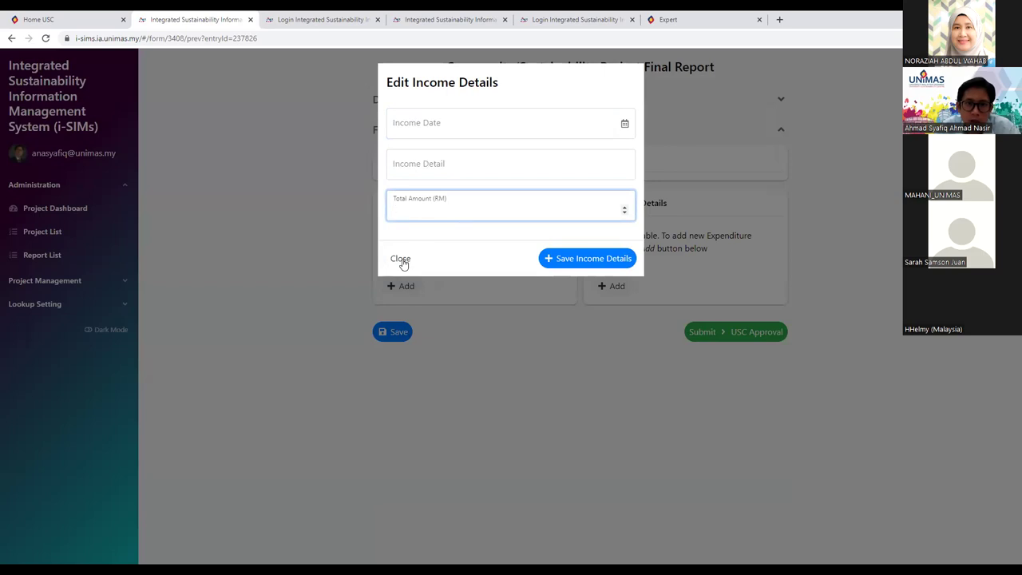
click(400, 259)
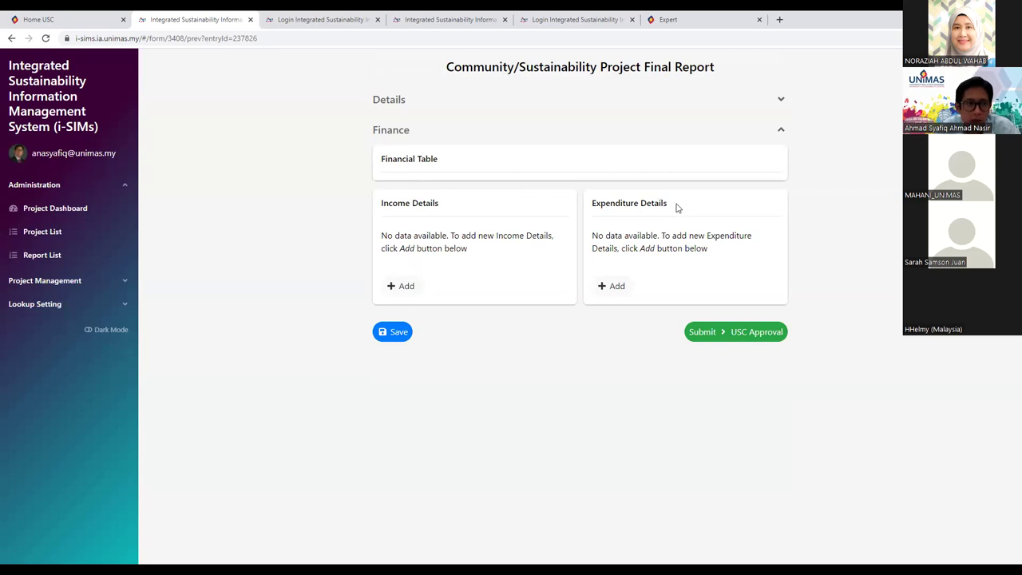
click(611, 285)
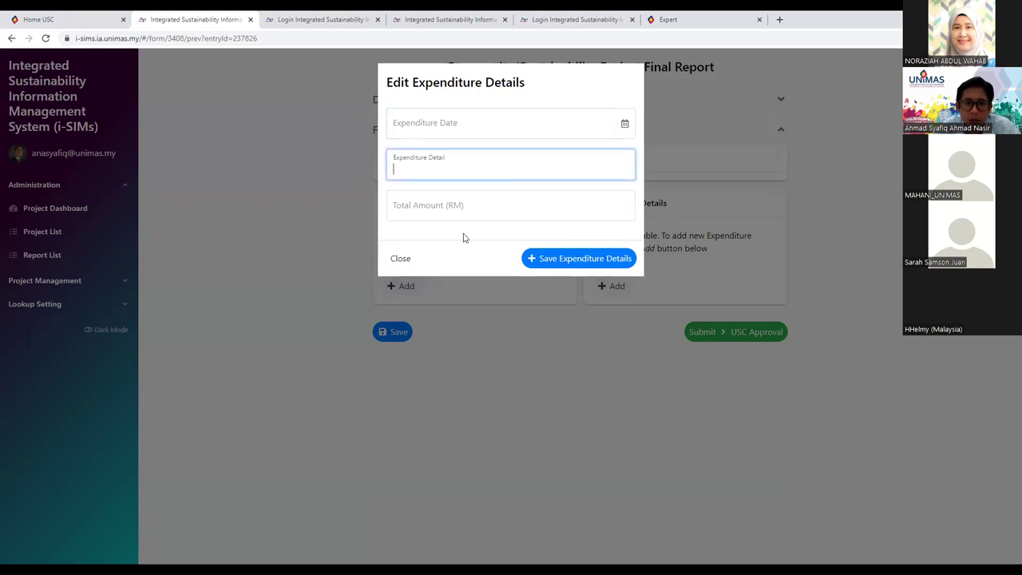
click(400, 264)
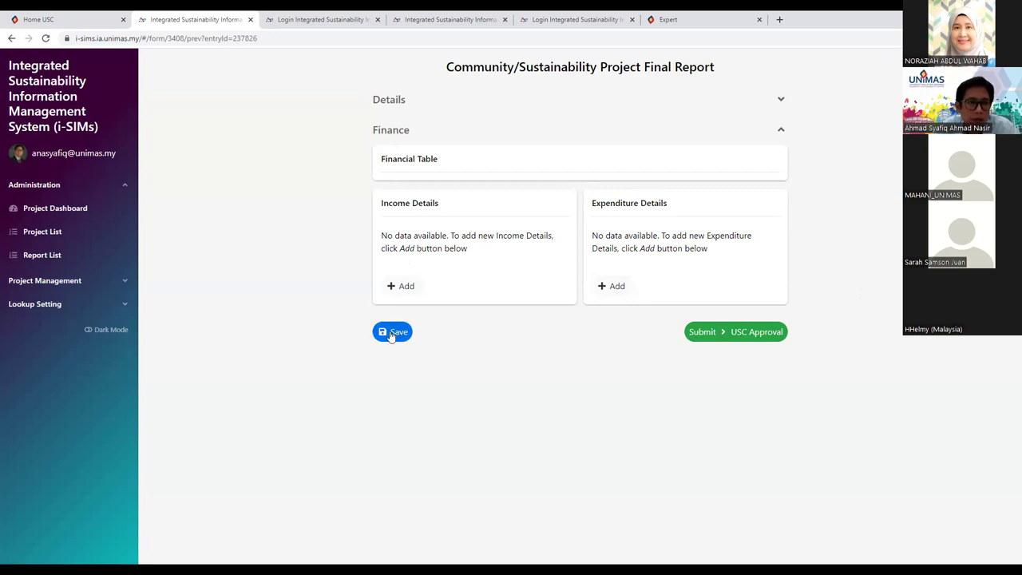
Step: Leave the final report, view the Report List page and reopen the My Project page from the i-SIMs home page
click(49, 124)
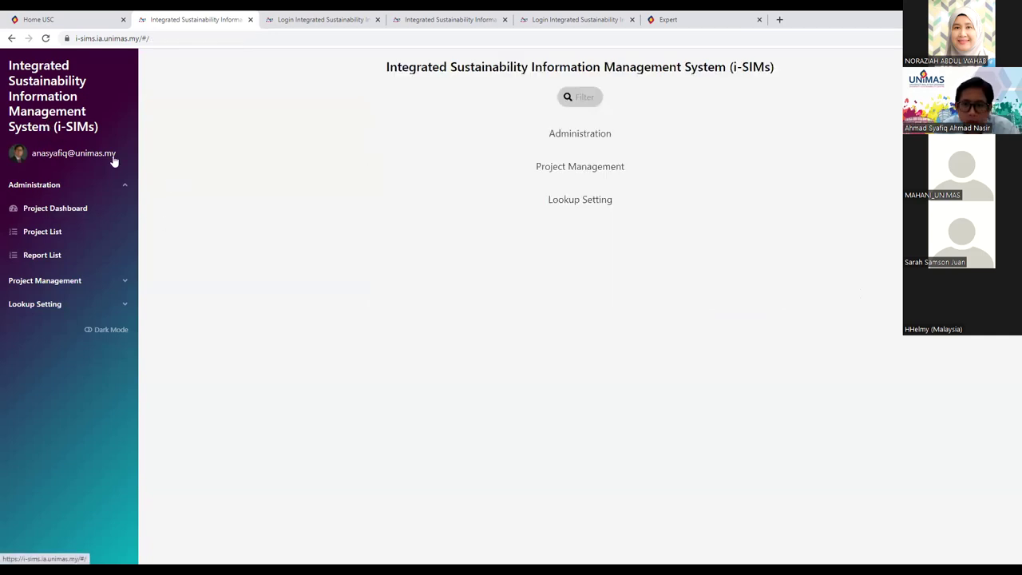
click(585, 286)
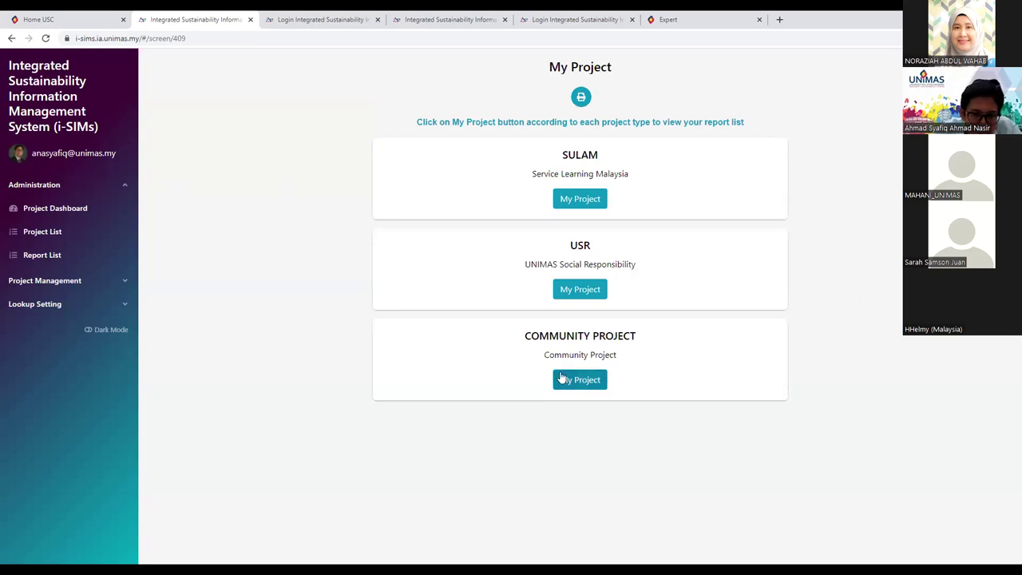
click(49, 256)
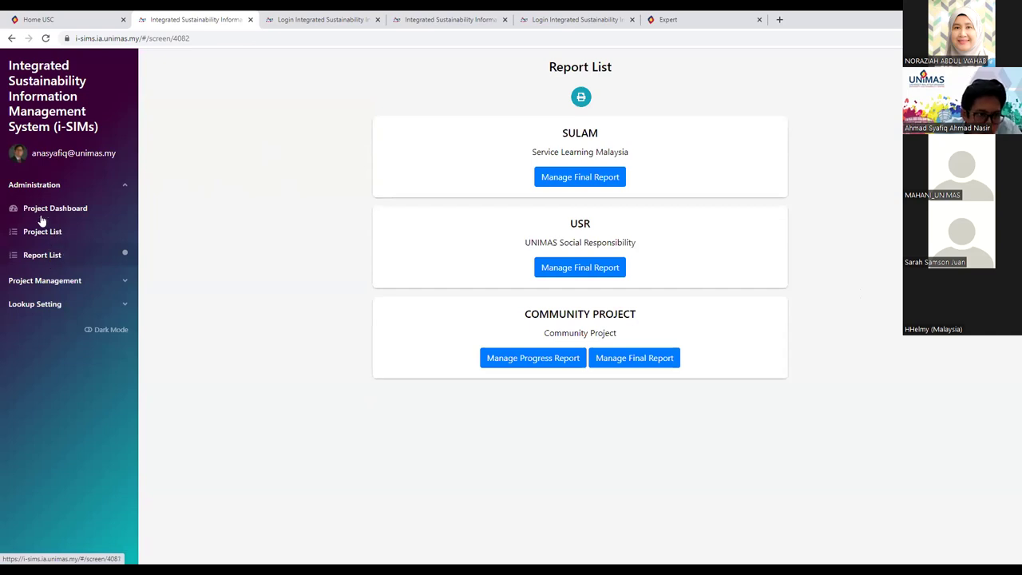
click(44, 112)
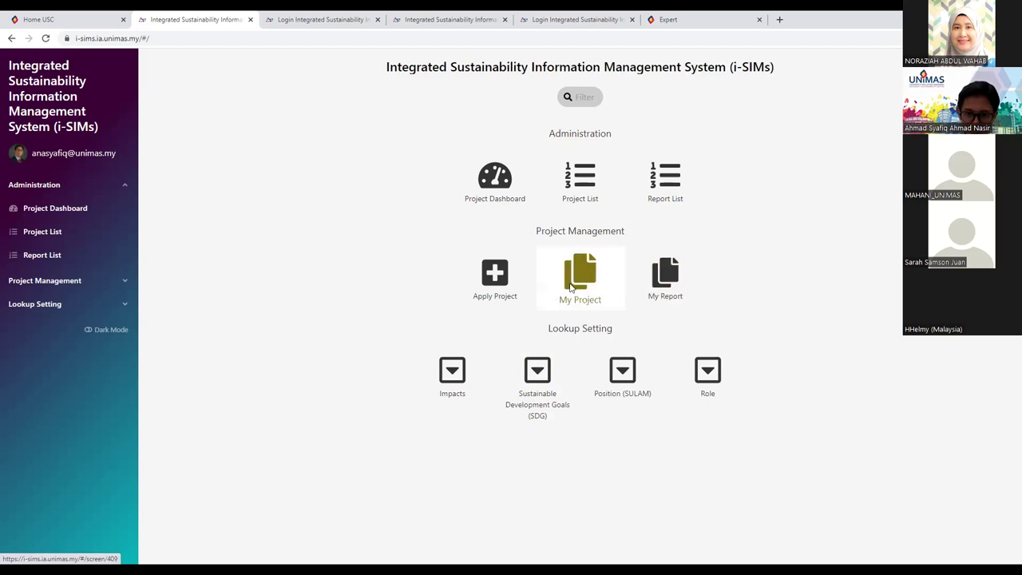
click(572, 286)
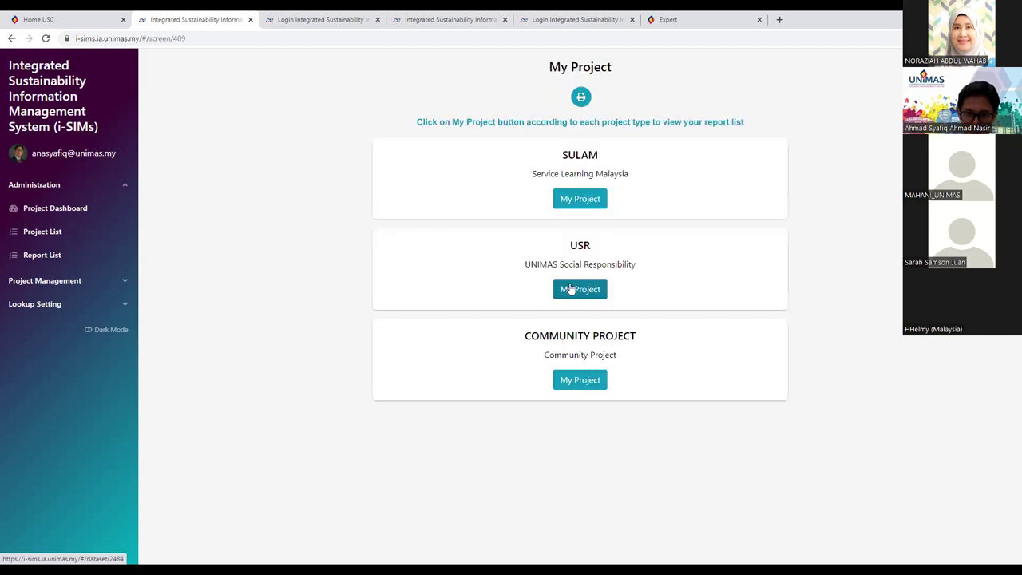
Step: Open the first community project's final report form and review its Report Details, Lecturer / Staff and Collaboration sections
click(586, 381)
click(894, 165)
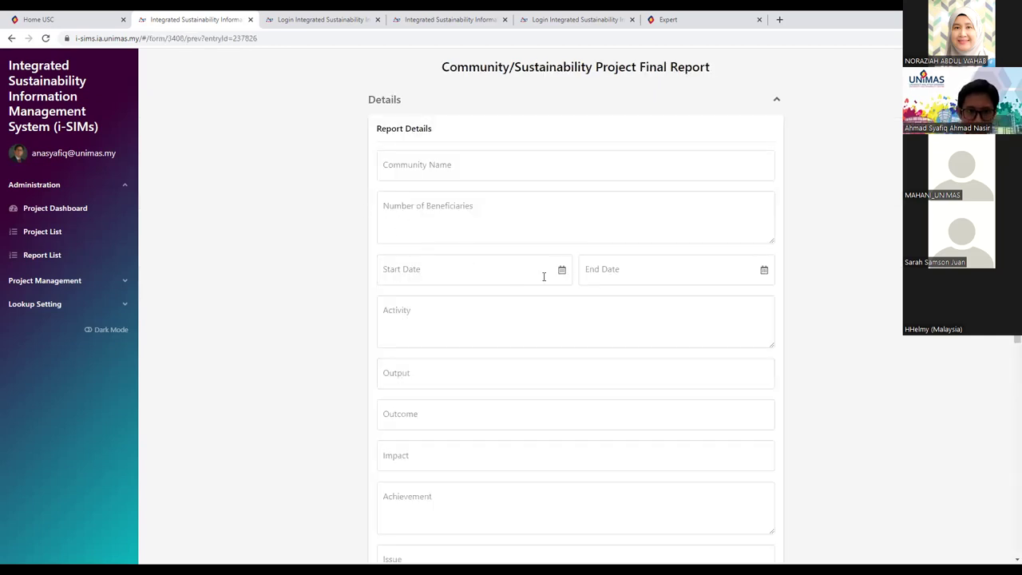
scroll(542, 276, down, 5)
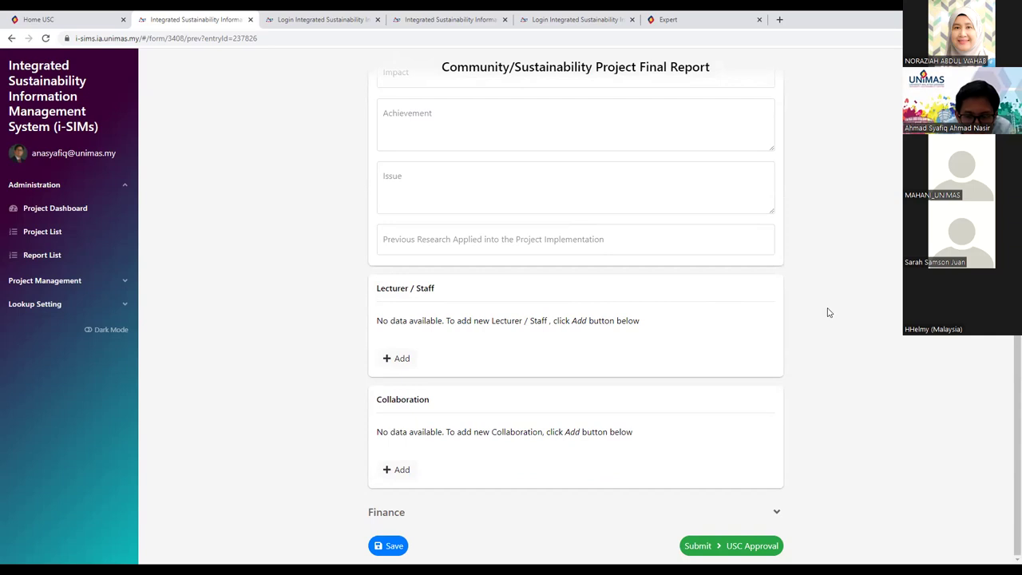
scroll(827, 312, up, 5)
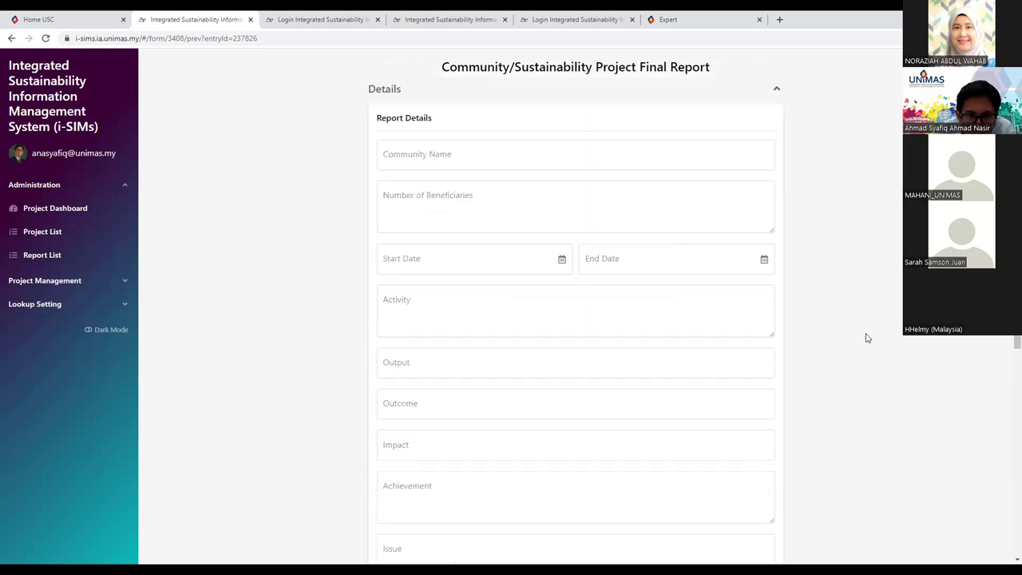
scroll(869, 340, down, 5)
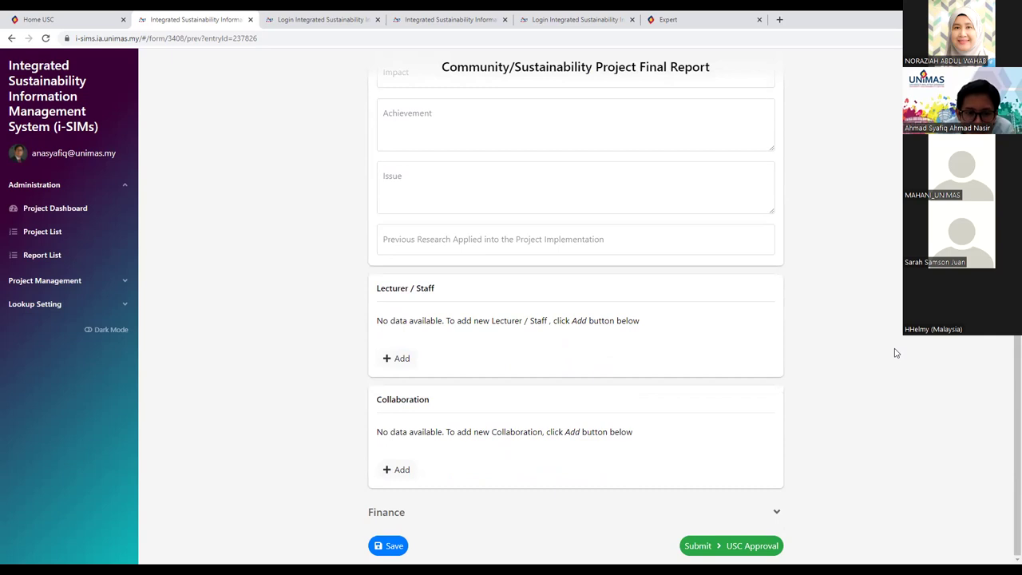
scroll(863, 349, up, 2)
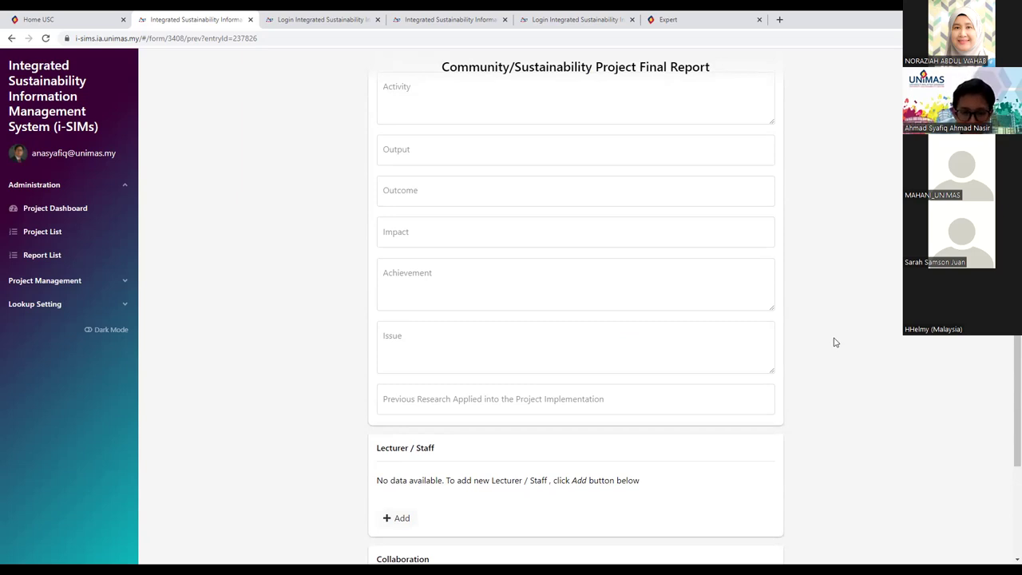
scroll(835, 341, up, 1)
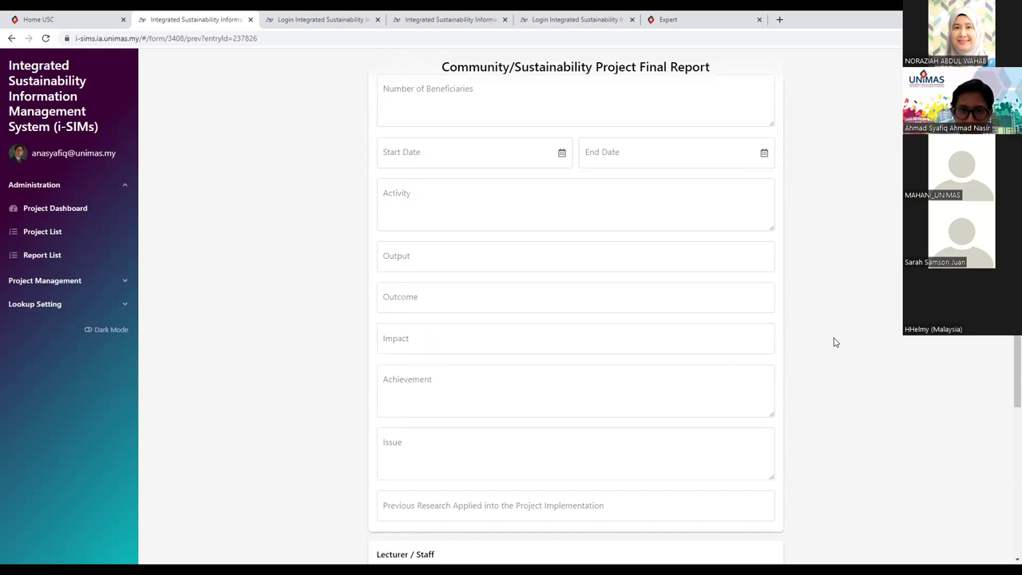
scroll(835, 342, up, 1)
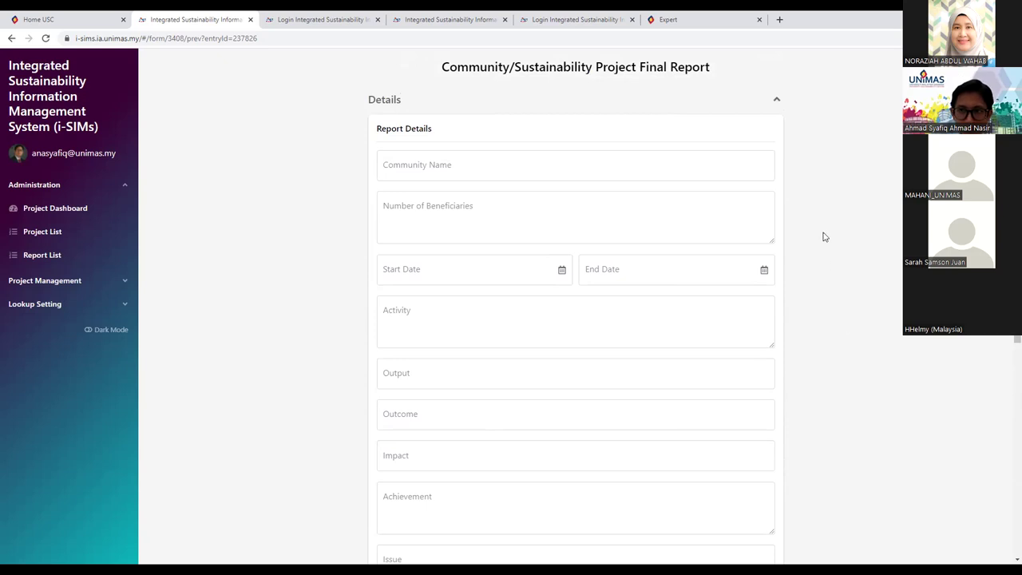
scroll(825, 236, down, 1)
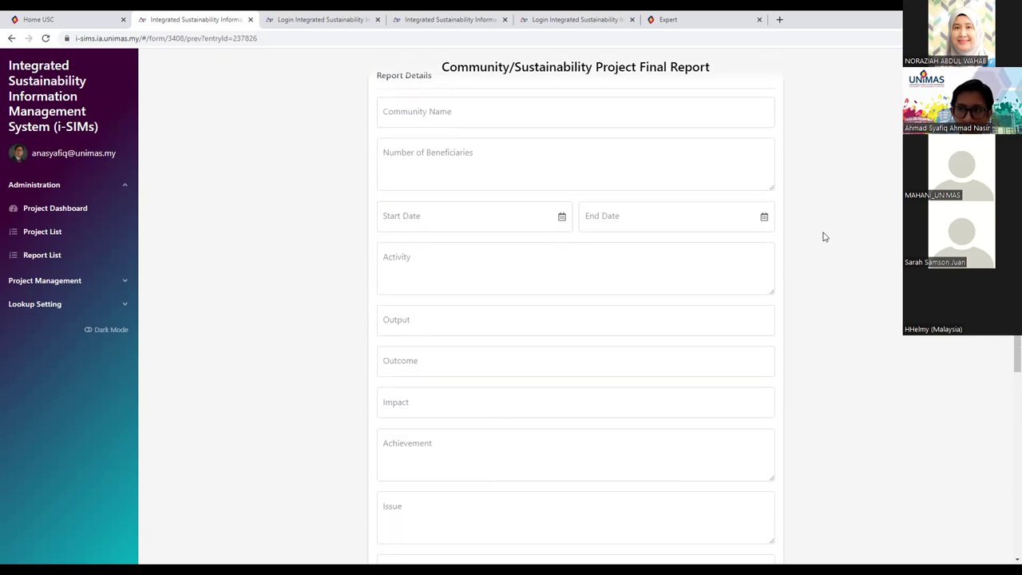
scroll(825, 237, down, 1)
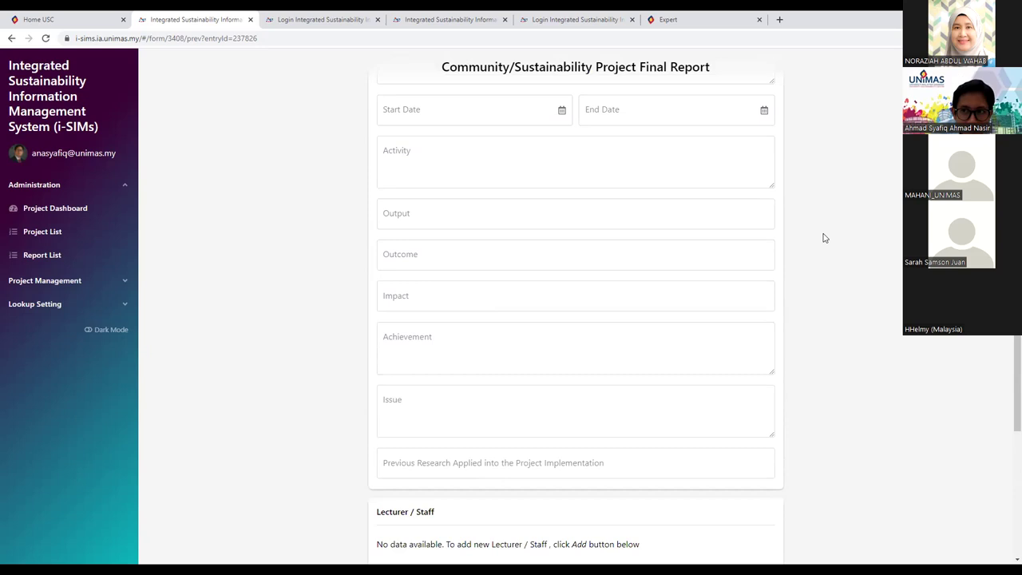
scroll(824, 238, down, 1)
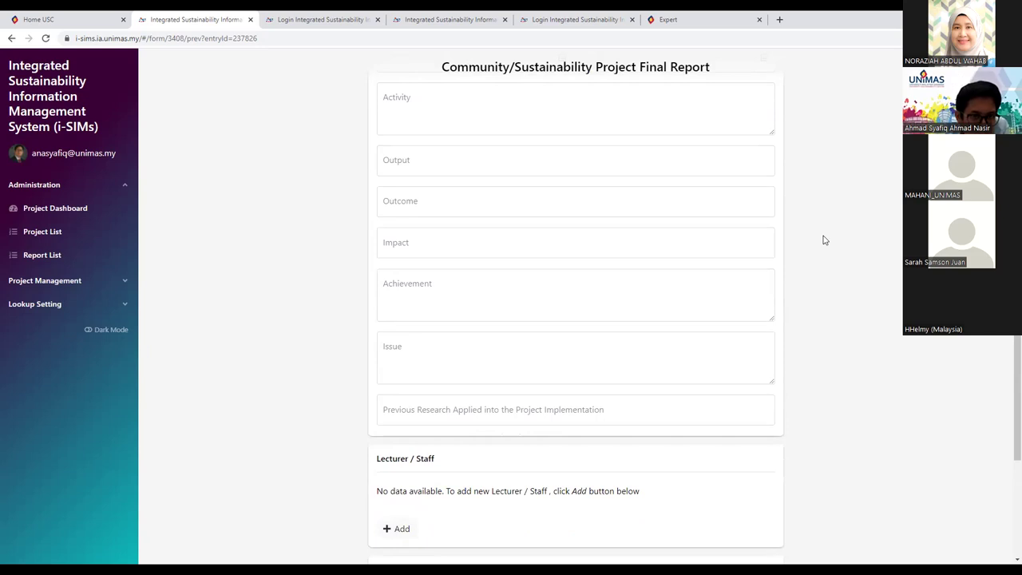
scroll(824, 240, up, 3)
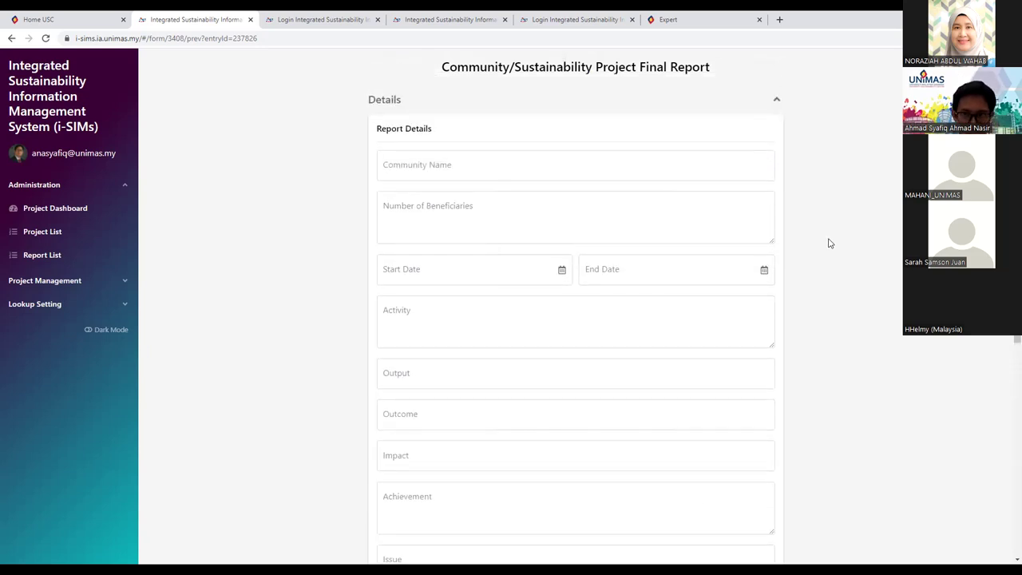
scroll(833, 247, down, 3)
scroll(833, 249, down, 3)
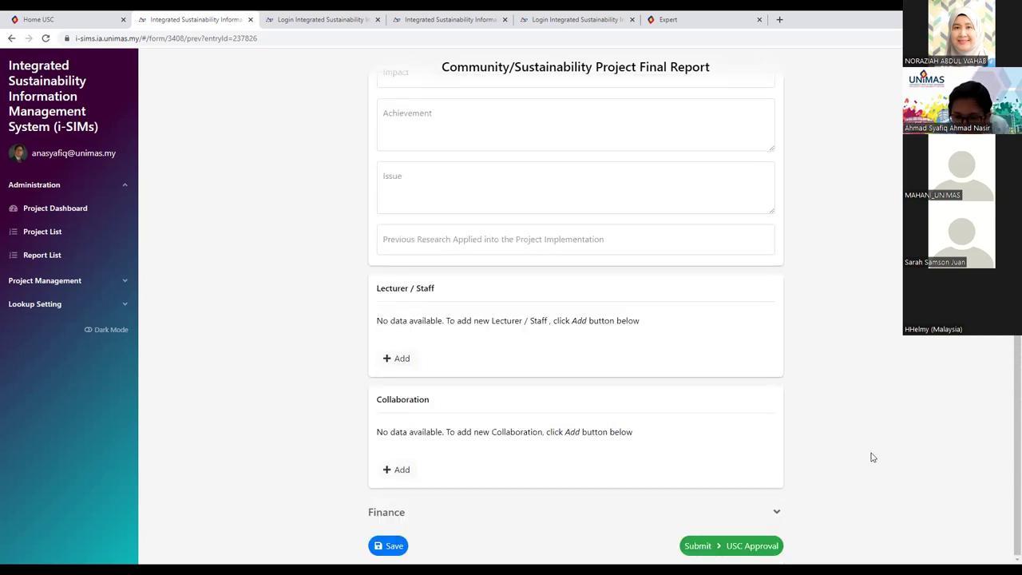
Step: Submit the blank final report for USC Approval, check its approval status and return to the report form
click(725, 548)
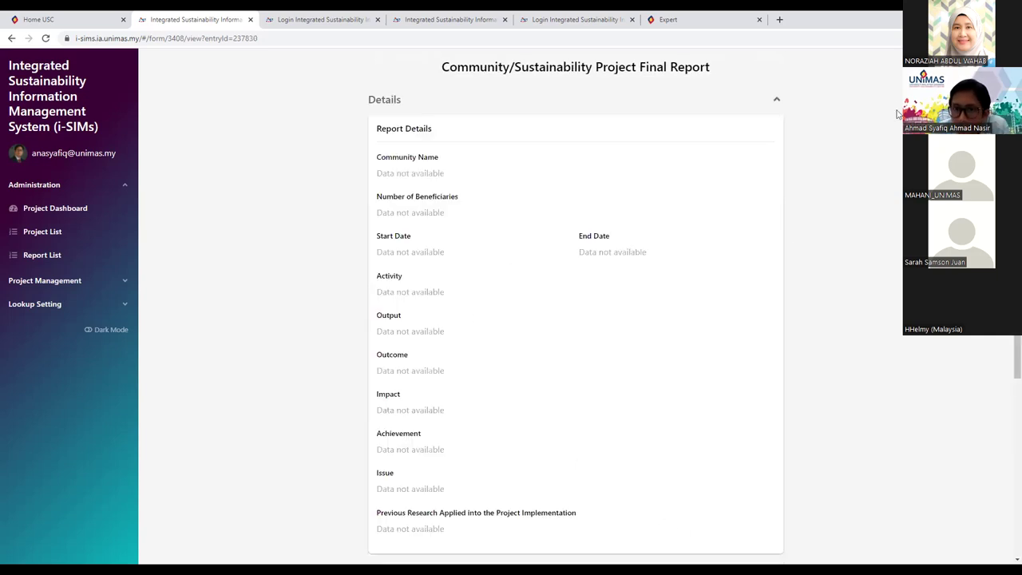
scroll(833, 335, down, 4)
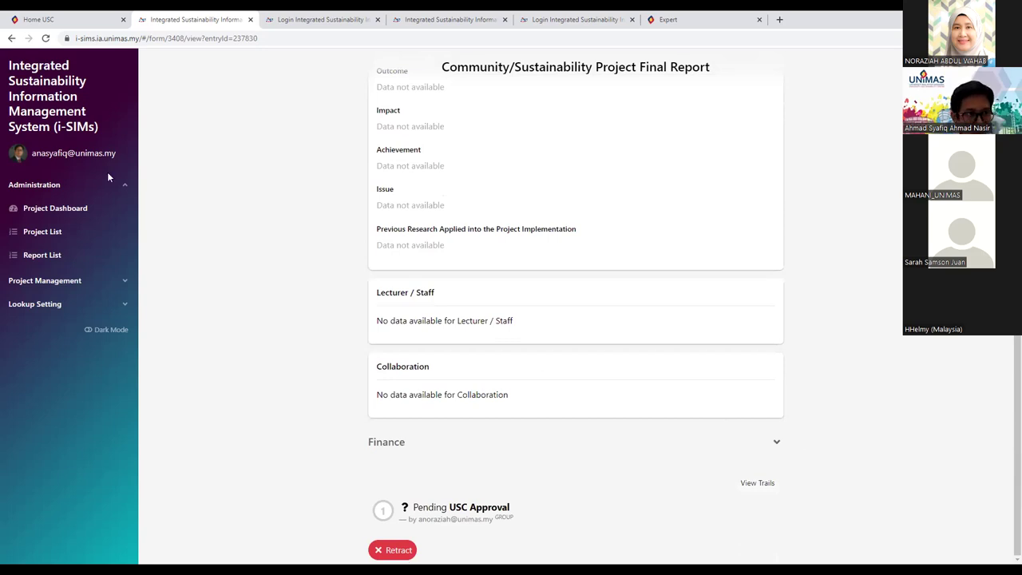
key(alt+Left)
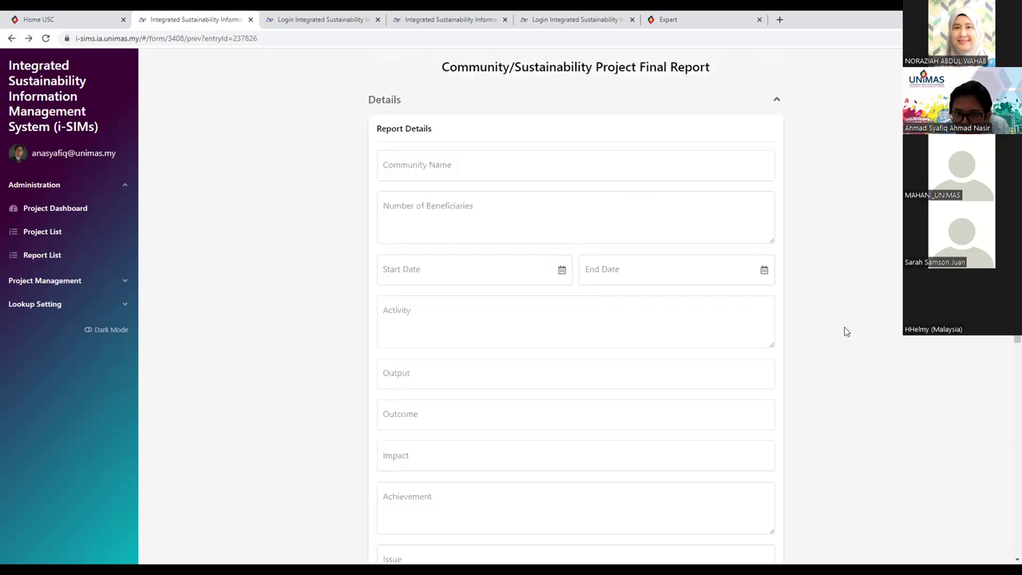
scroll(830, 321, down, 4)
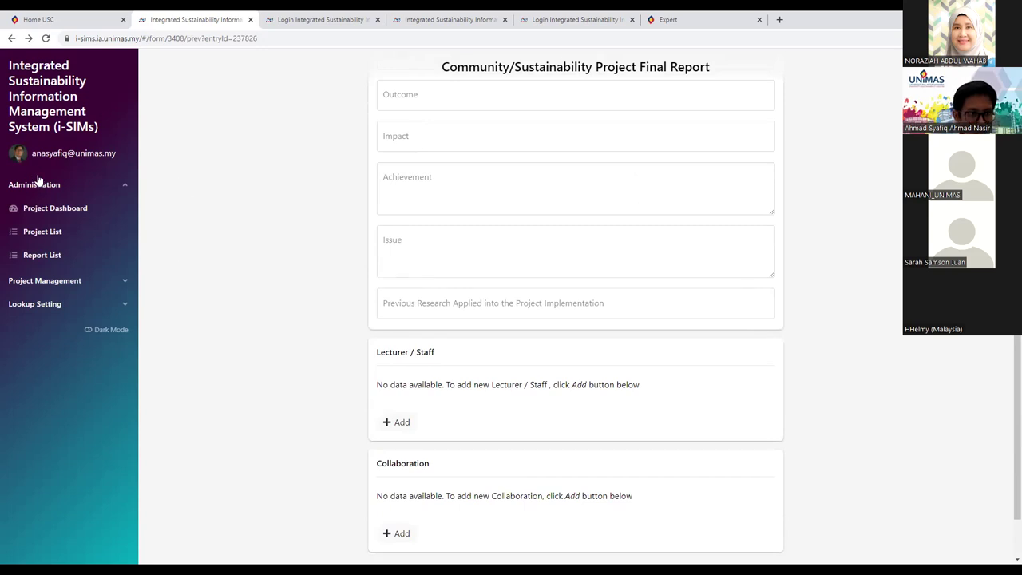
Step: Leave the report form, view the Project Dashboard and open the community project application list under My Project from the home page
click(44, 212)
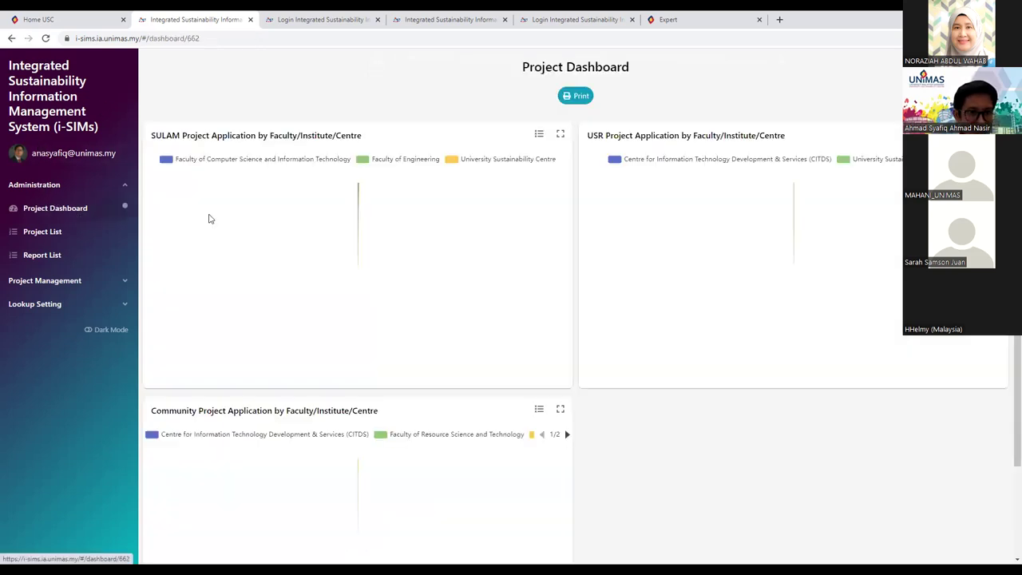
click(84, 80)
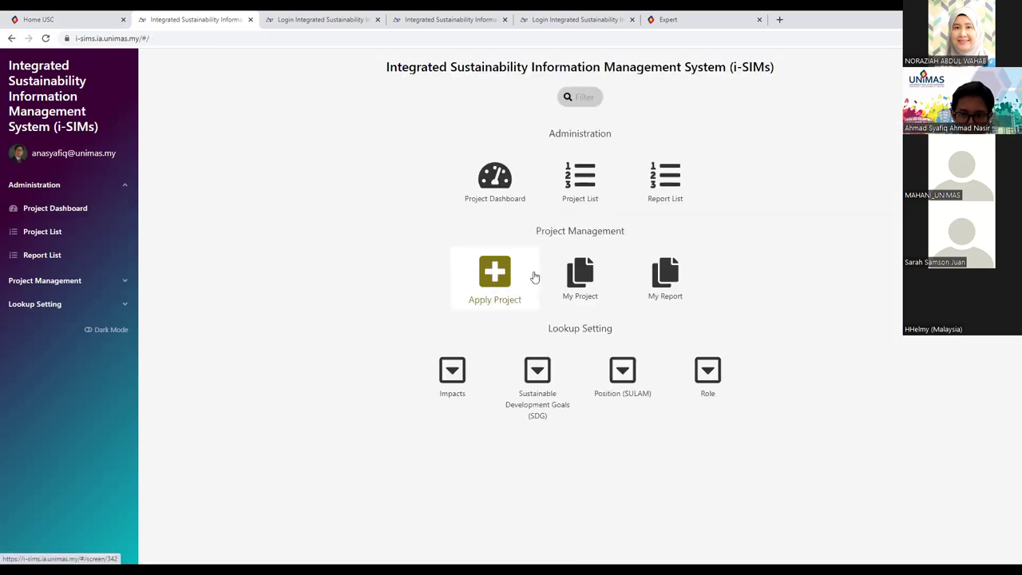
click(572, 279)
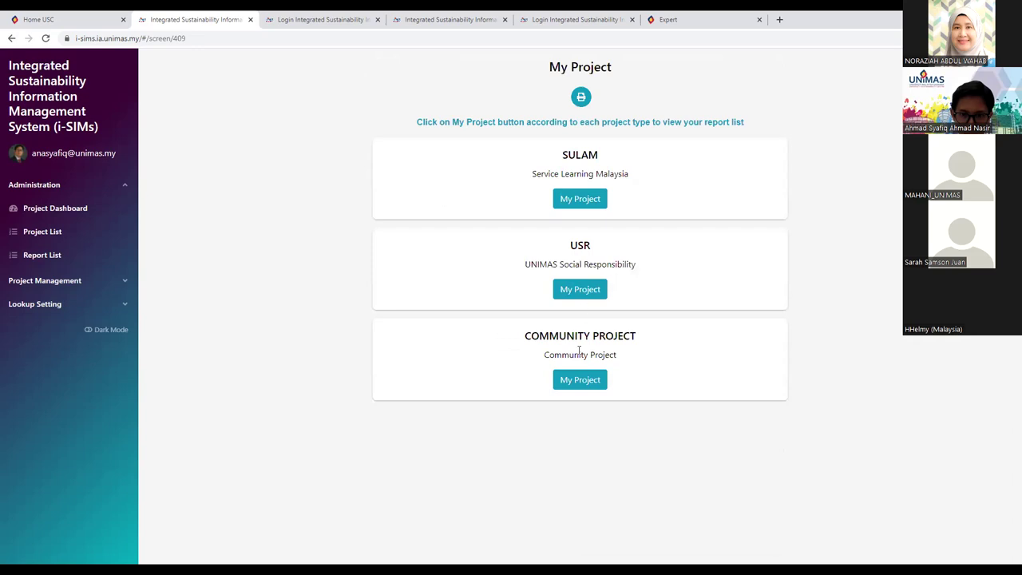
click(580, 381)
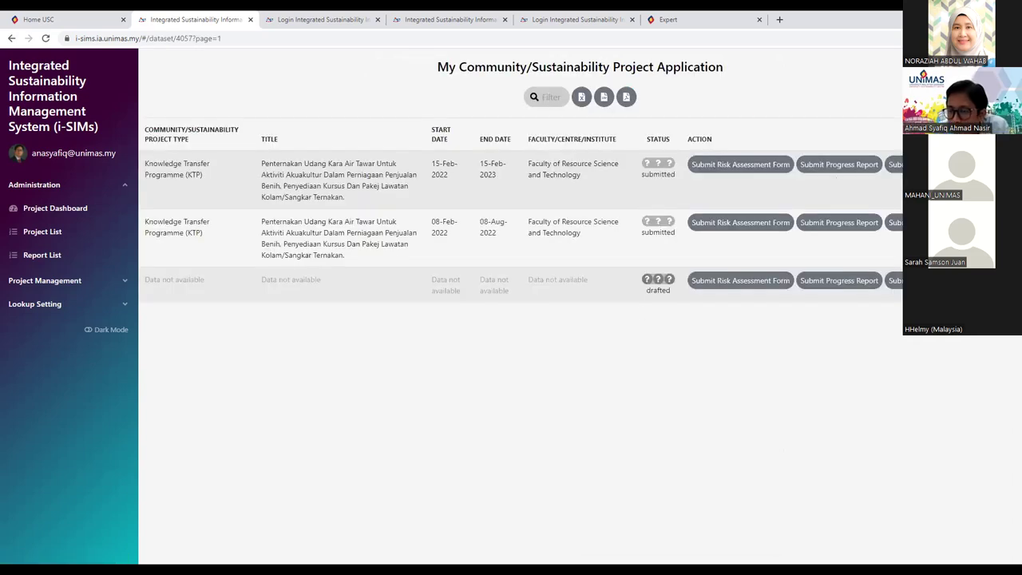
Step: Review the paperwork of the Knowledge Transfer Programme project starting 15-Feb-2022 and return to the application list
click(339, 180)
scroll(574, 320, down, 4)
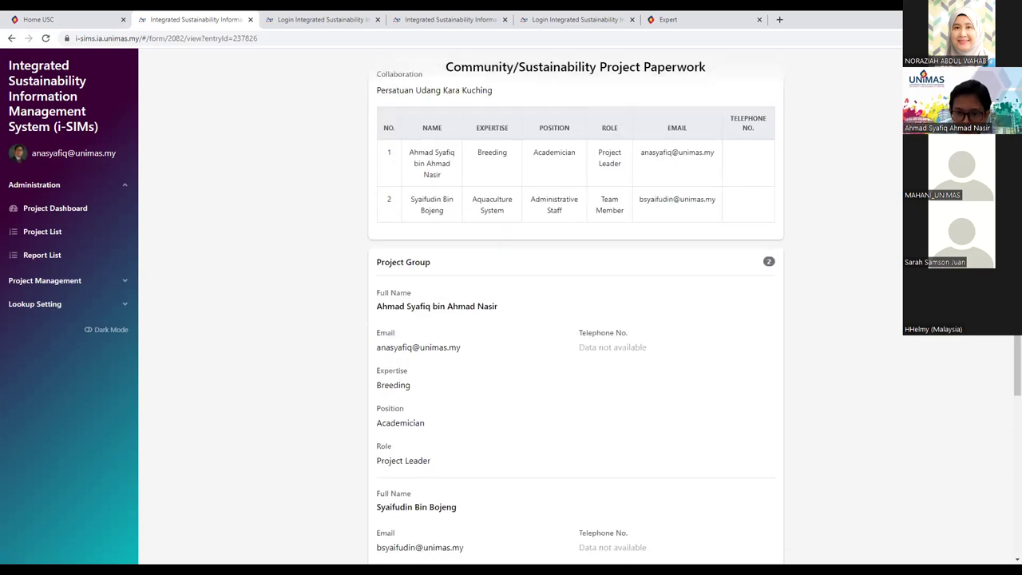
scroll(574, 319, down, 5)
scroll(575, 319, up, 9)
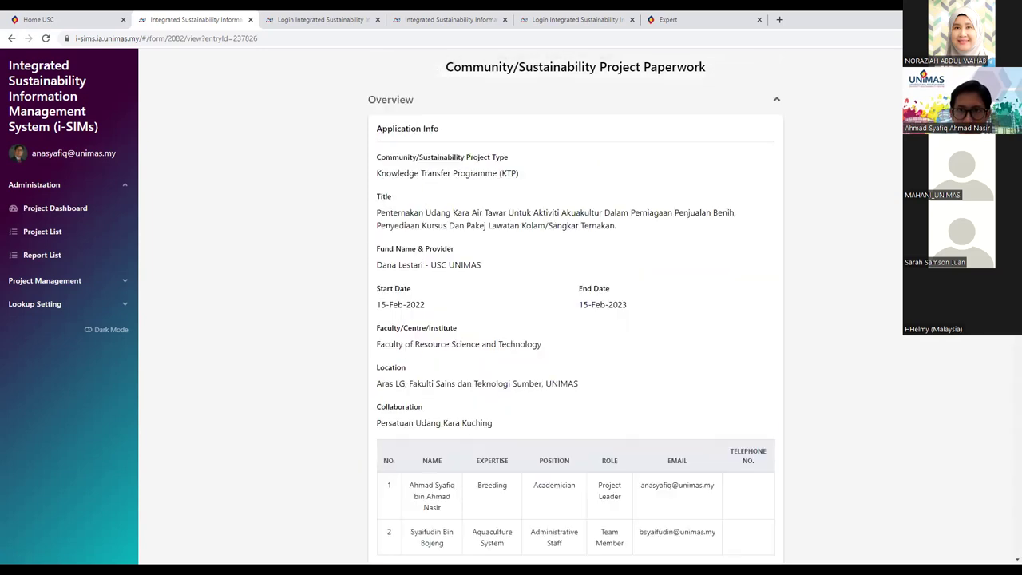
click(11, 38)
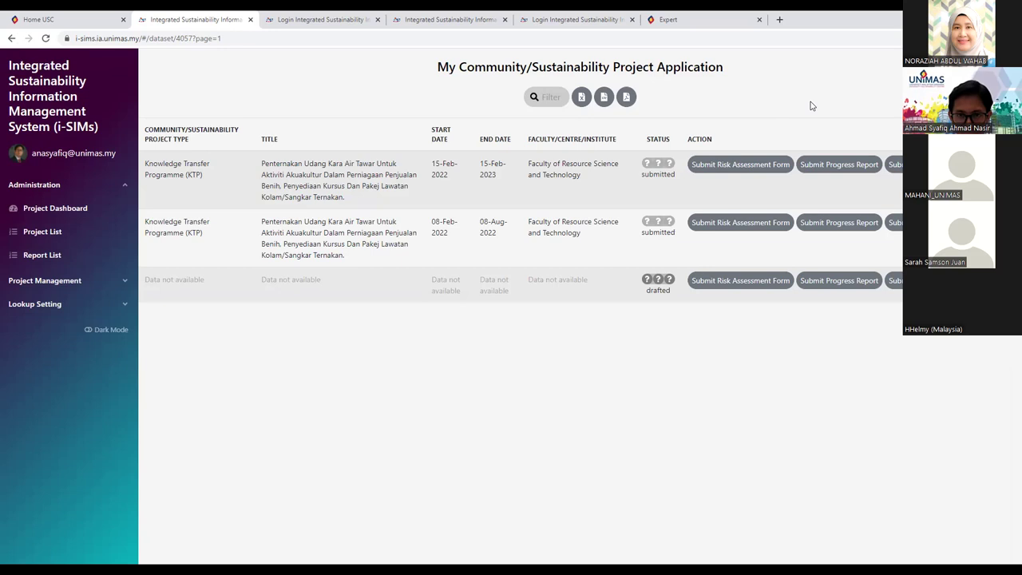
Step: Export the My Community/Sustainability Project Application list as a PDF and view the downloaded file
click(627, 97)
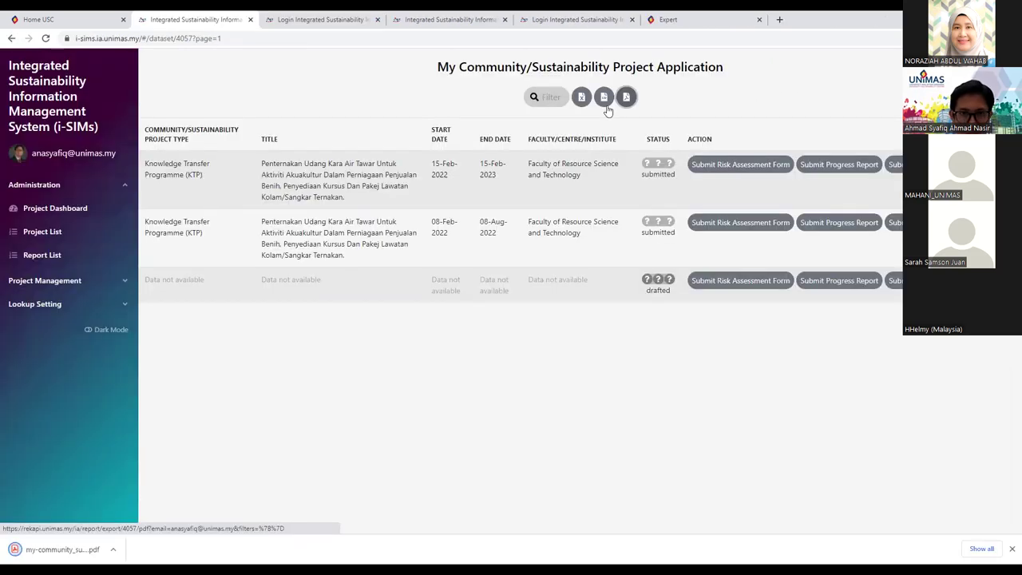
click(69, 550)
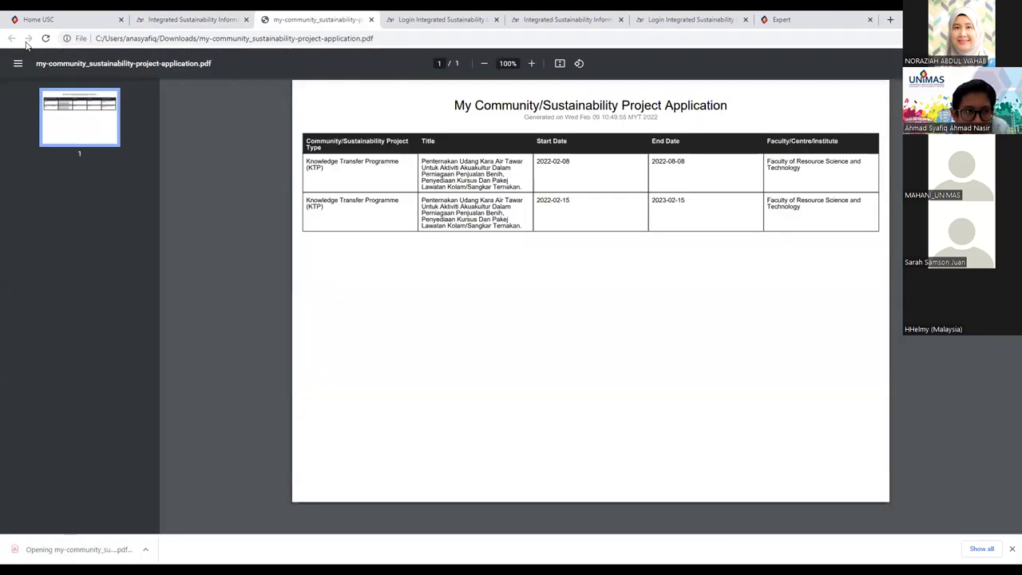
click(223, 19)
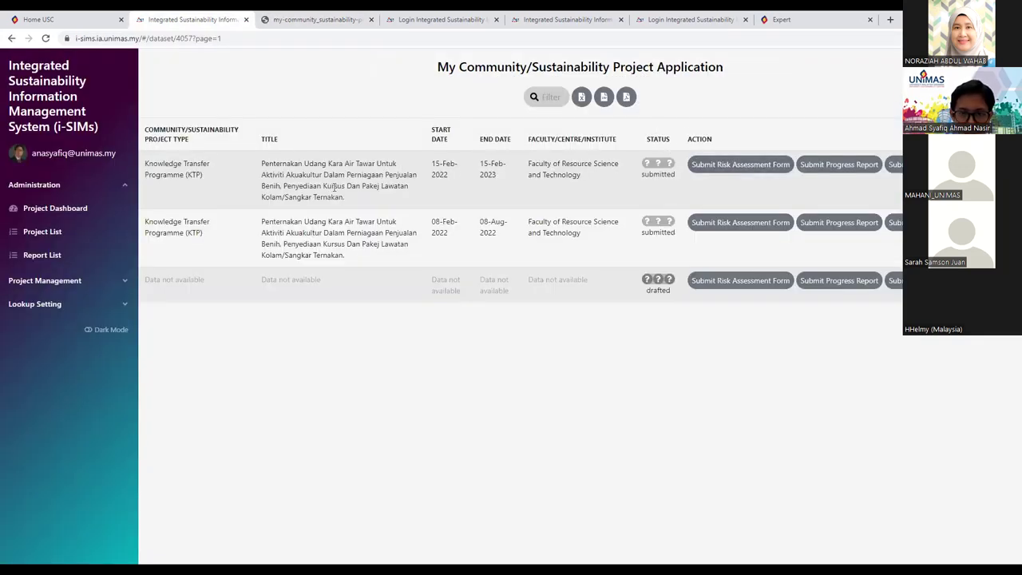
click(264, 18)
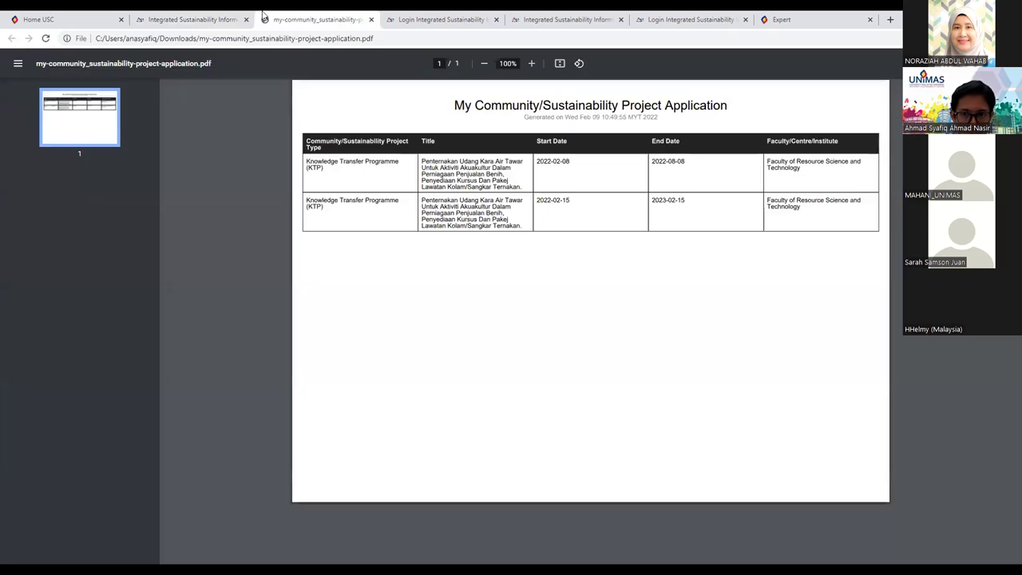
Step: Compare the project entries in the i-SIMs application list with those in the exported PDF
click(202, 17)
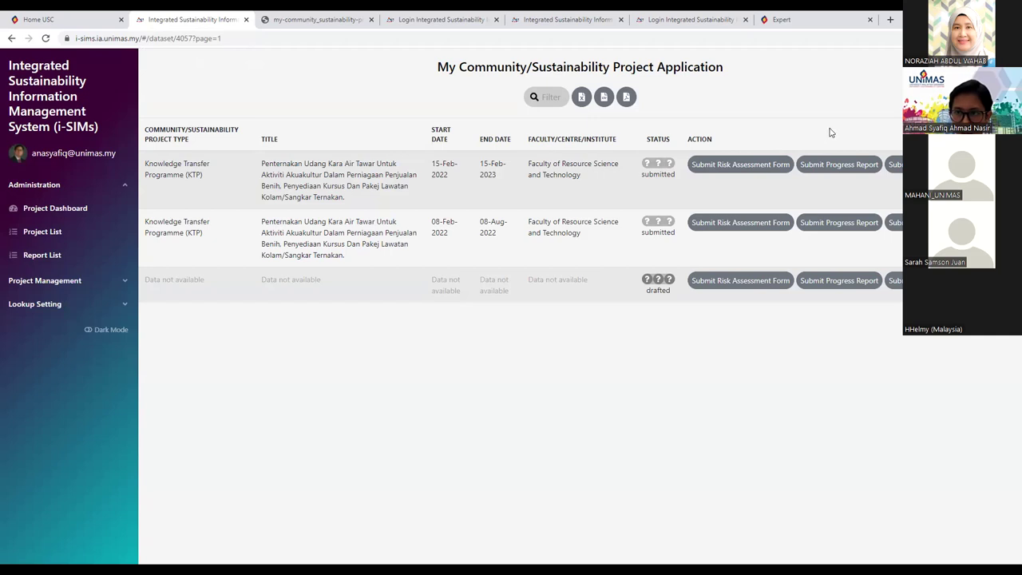
click(266, 14)
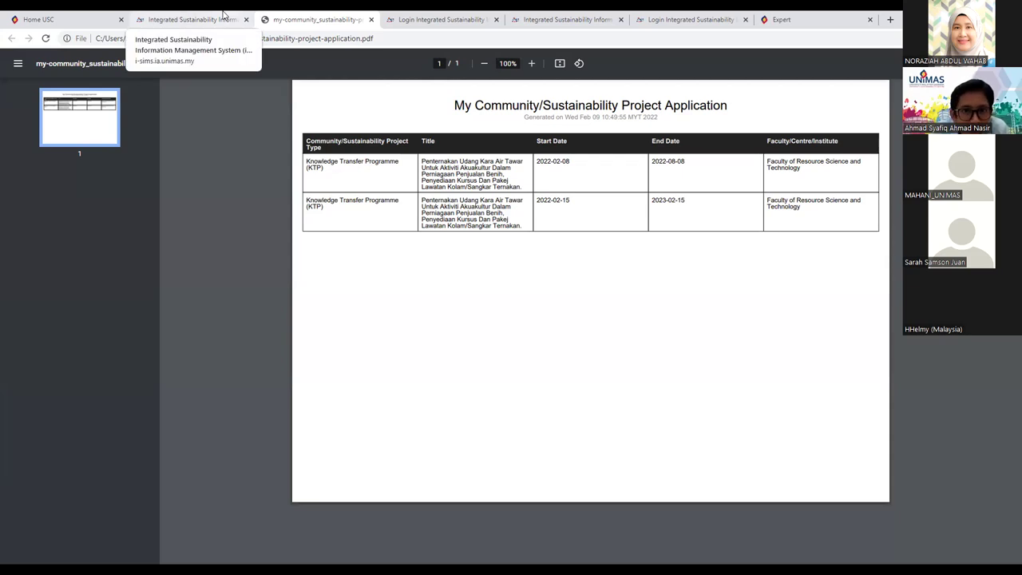
click(224, 16)
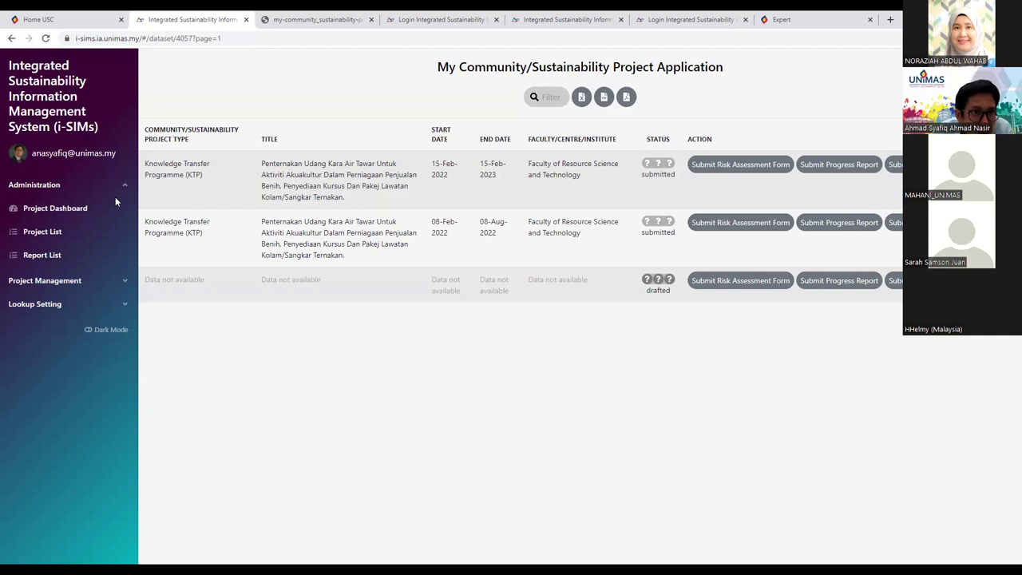
click(272, 19)
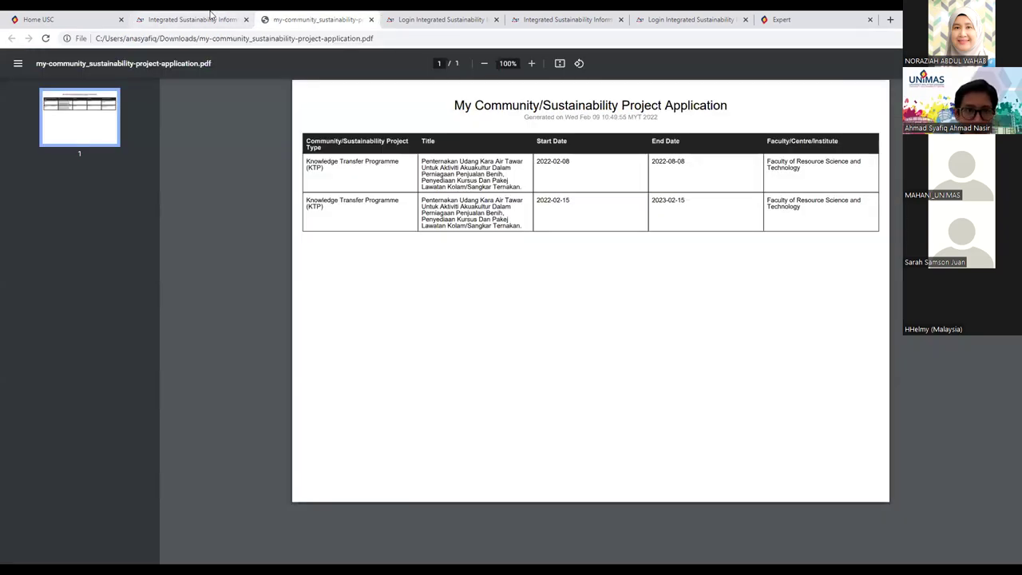
click(251, 22)
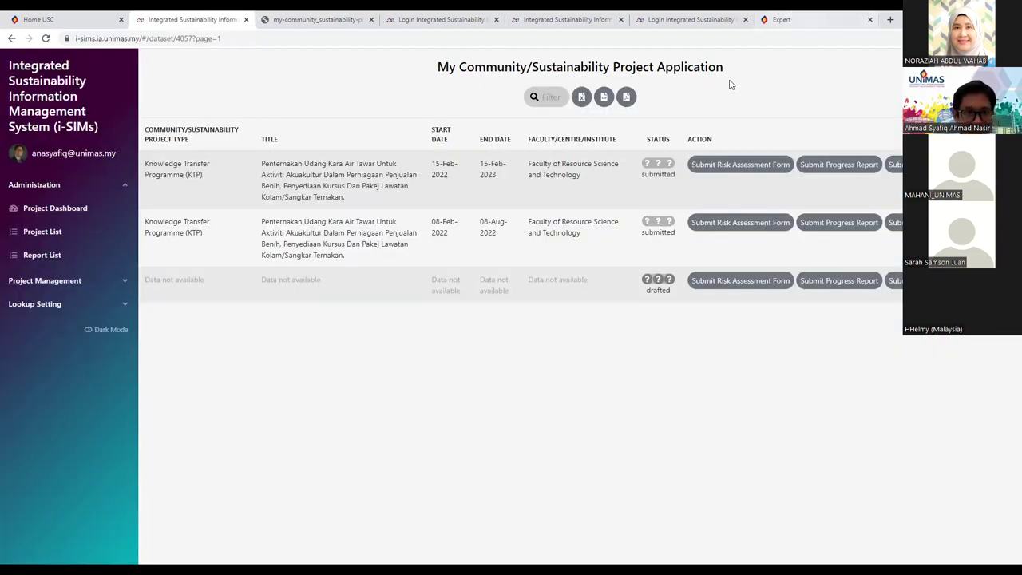
click(272, 19)
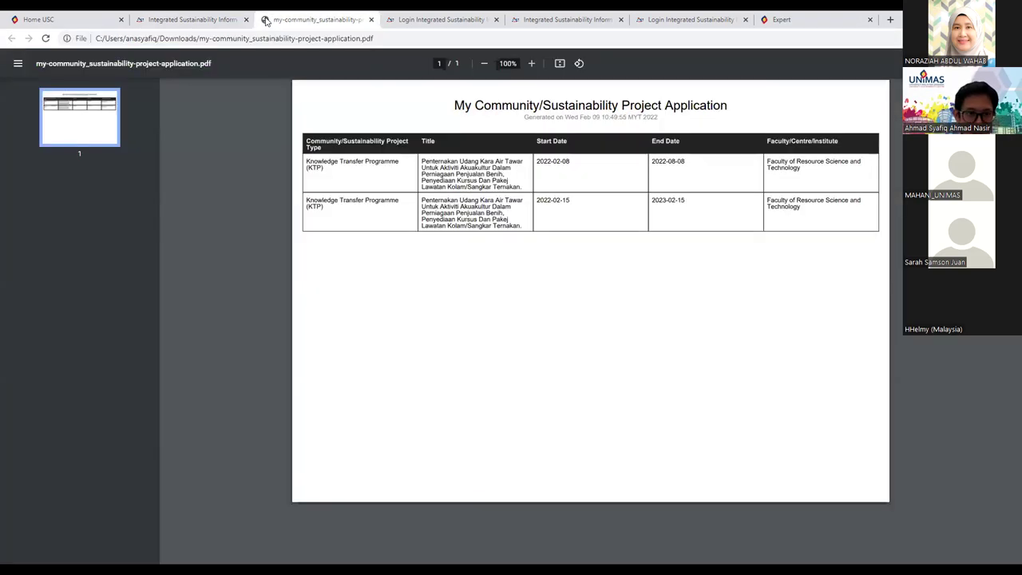
click(181, 18)
click(272, 18)
click(237, 16)
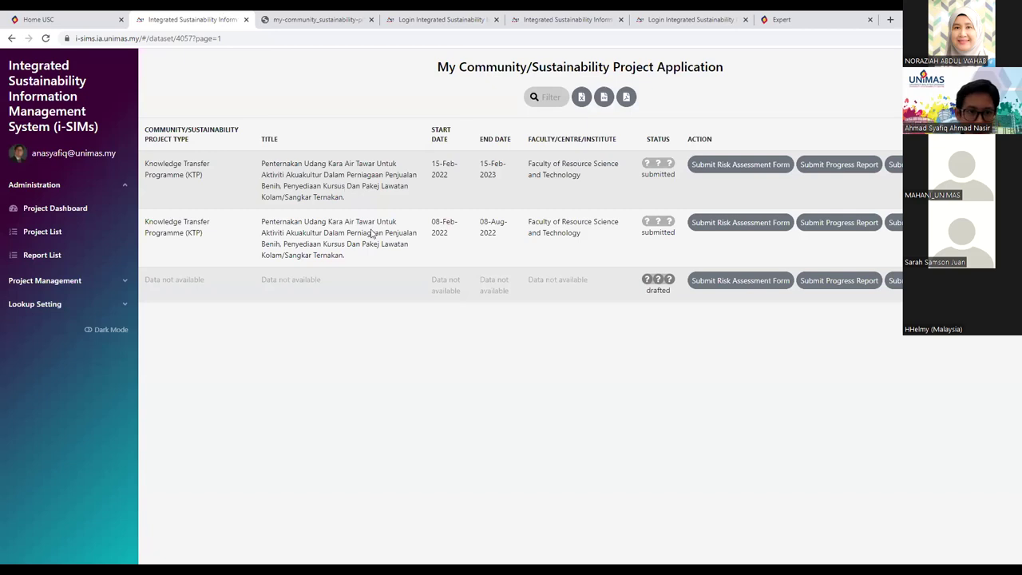
click(273, 16)
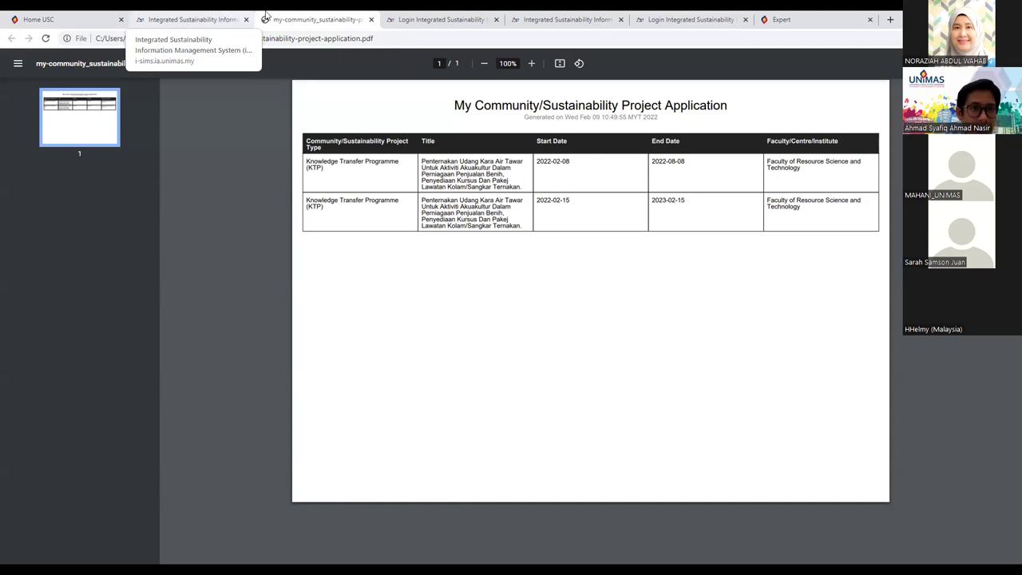
Step: Export the My Community/Sustainability Project Application list as a new PDF, view the downloaded file and return to the list
click(233, 18)
click(276, 17)
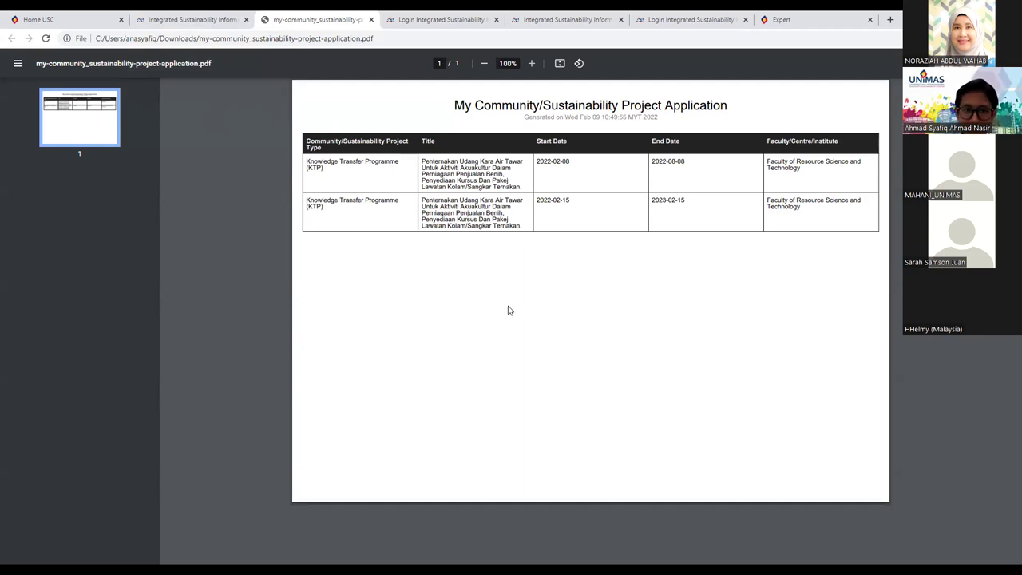
click(186, 17)
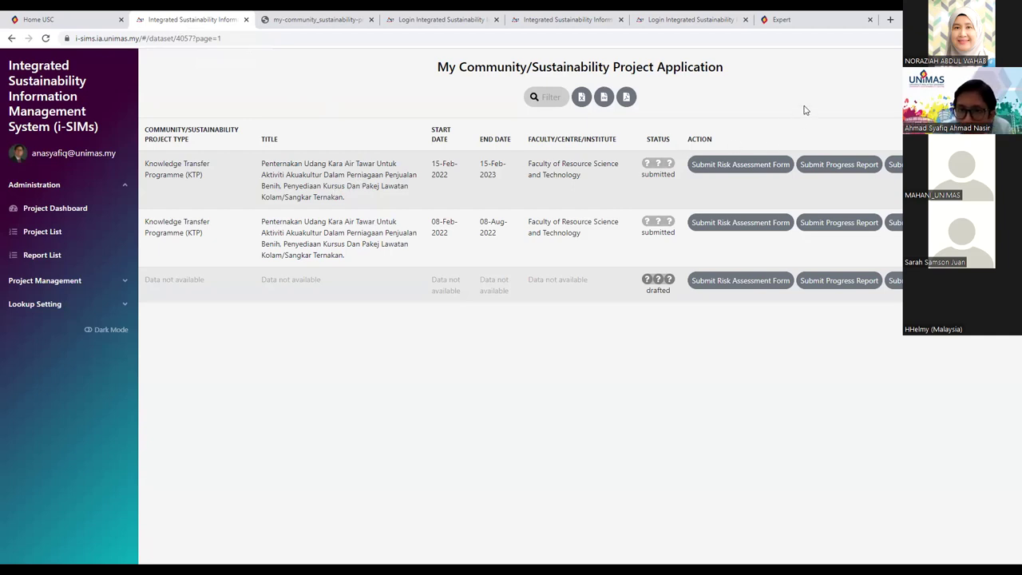
click(627, 98)
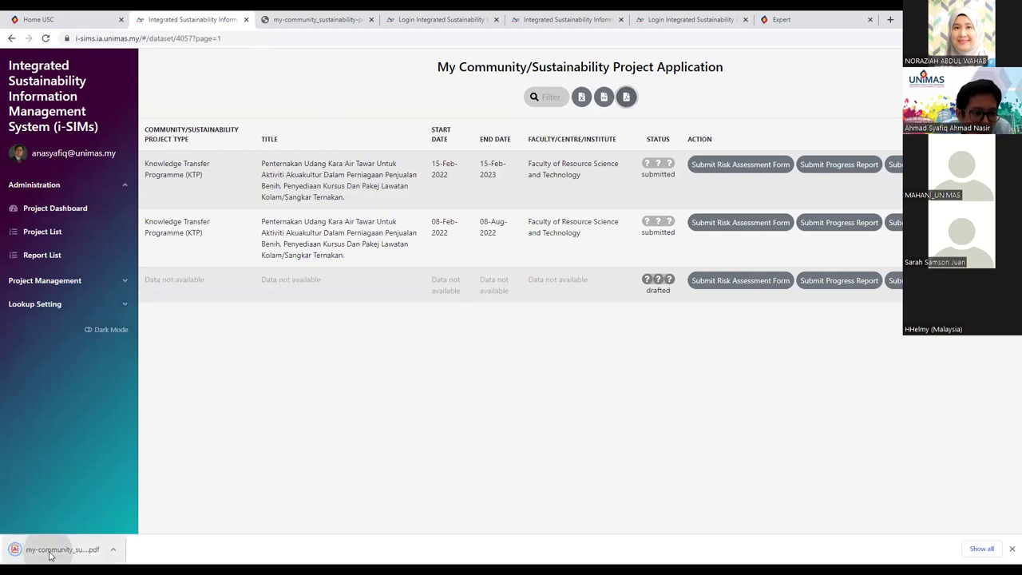
click(40, 549)
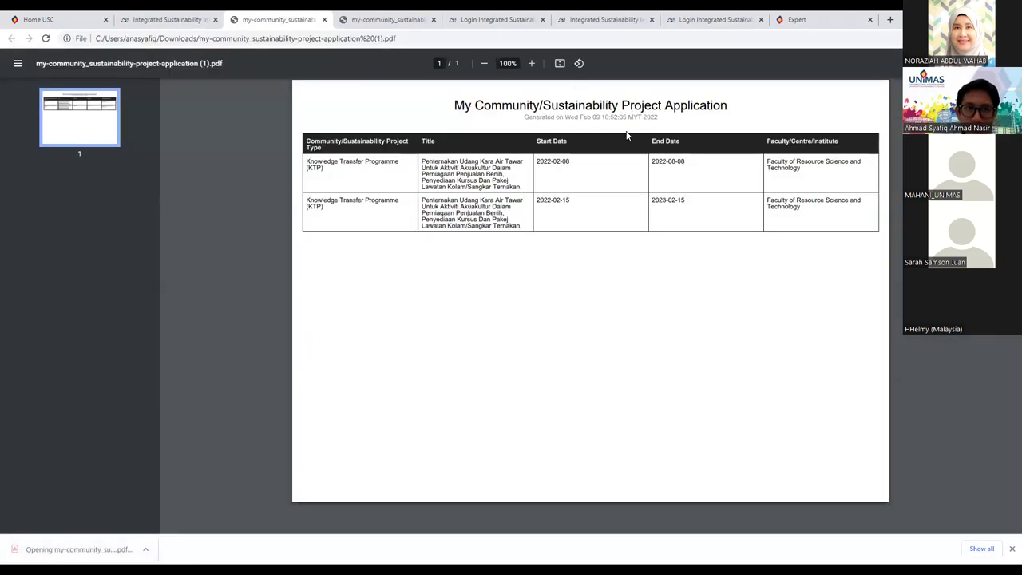
click(169, 19)
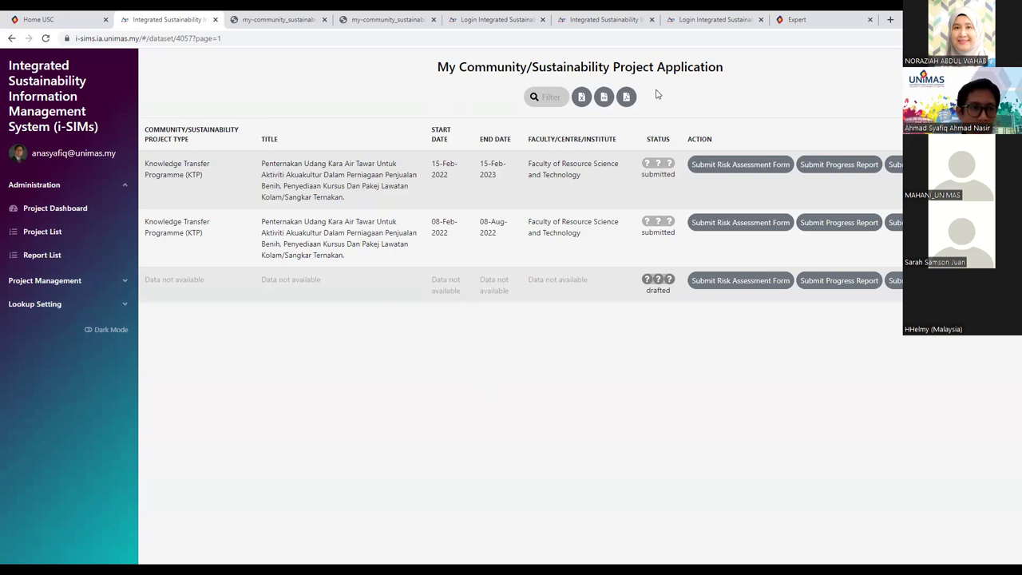
Step: Start a new Community/Sustainability Project application from Apply Project and submit the blank paperwork for review
click(47, 160)
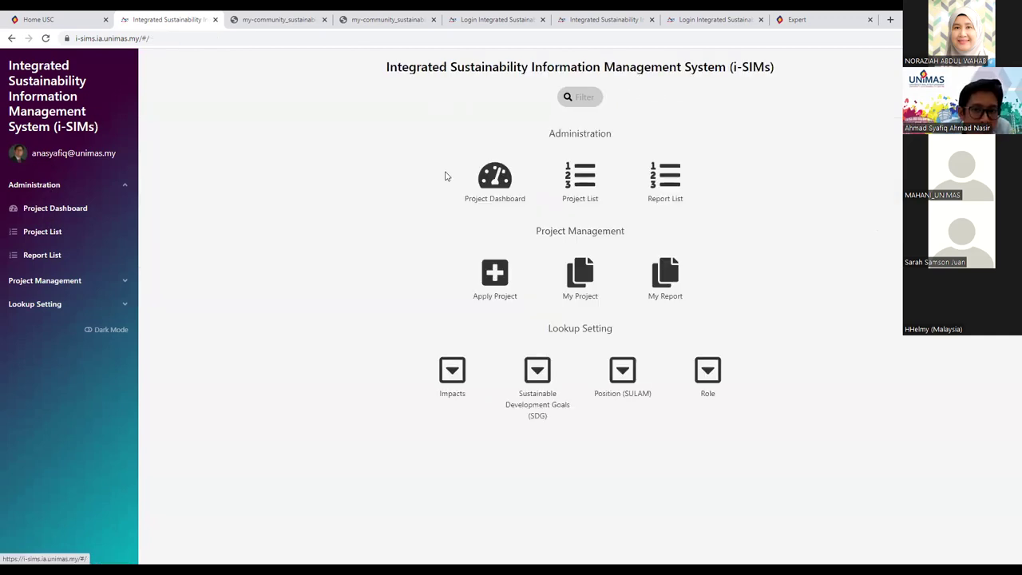
click(498, 286)
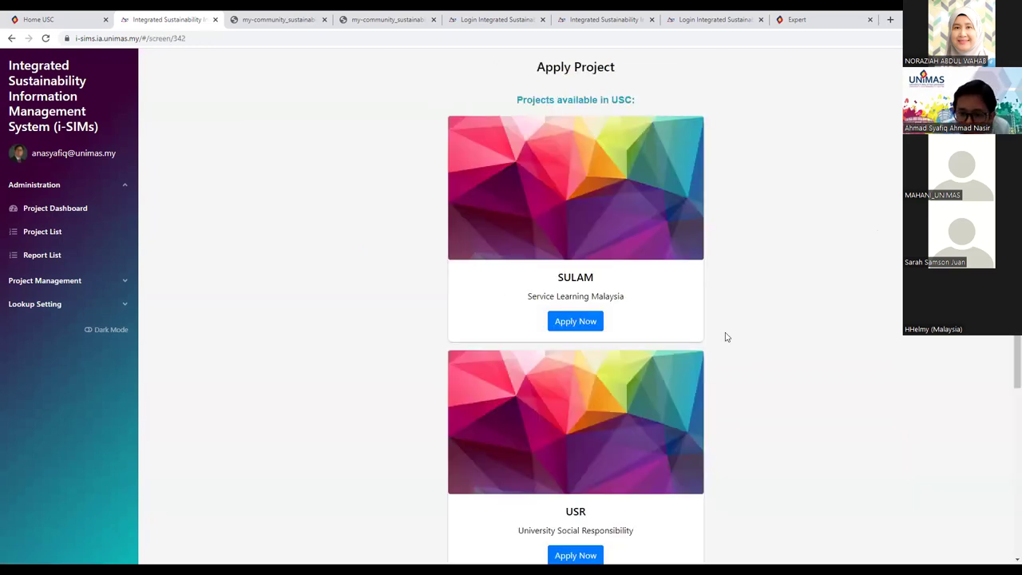
scroll(718, 399, down, 3)
click(569, 528)
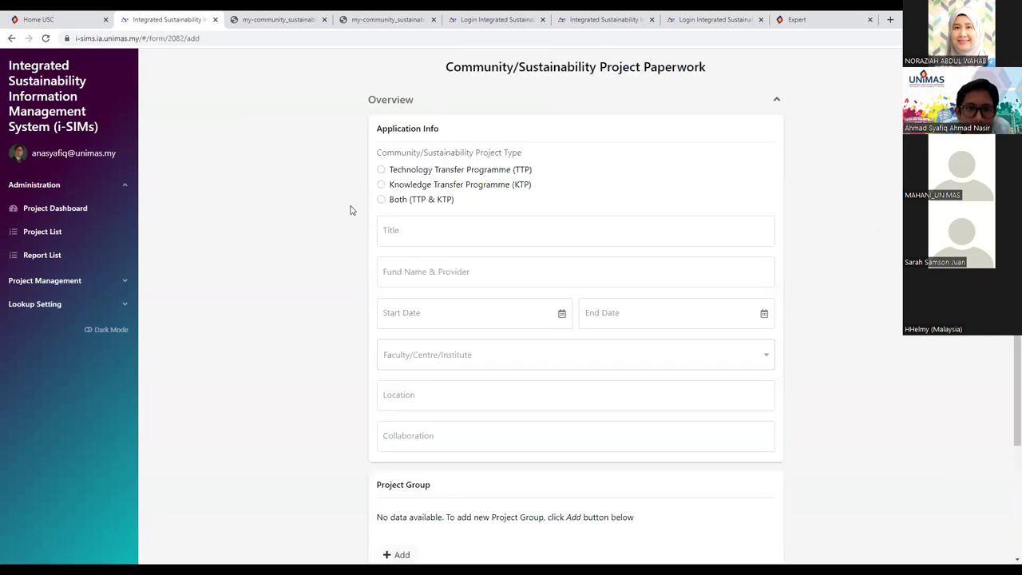
scroll(319, 240, down, 2)
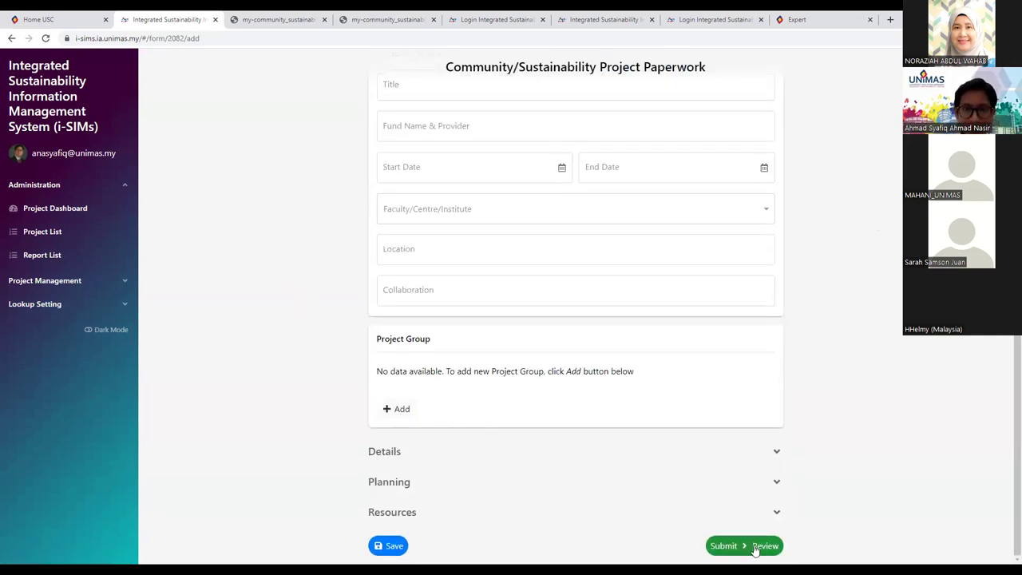
click(743, 550)
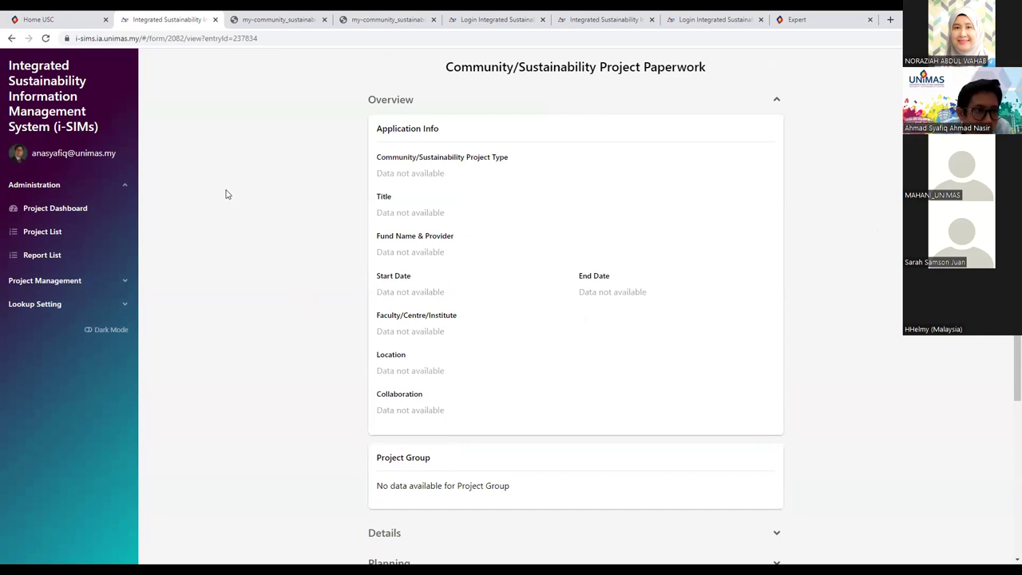
Step: Open the community project list under My Project and start a progress report for the project starting 15-Feb-2022
click(45, 132)
click(580, 275)
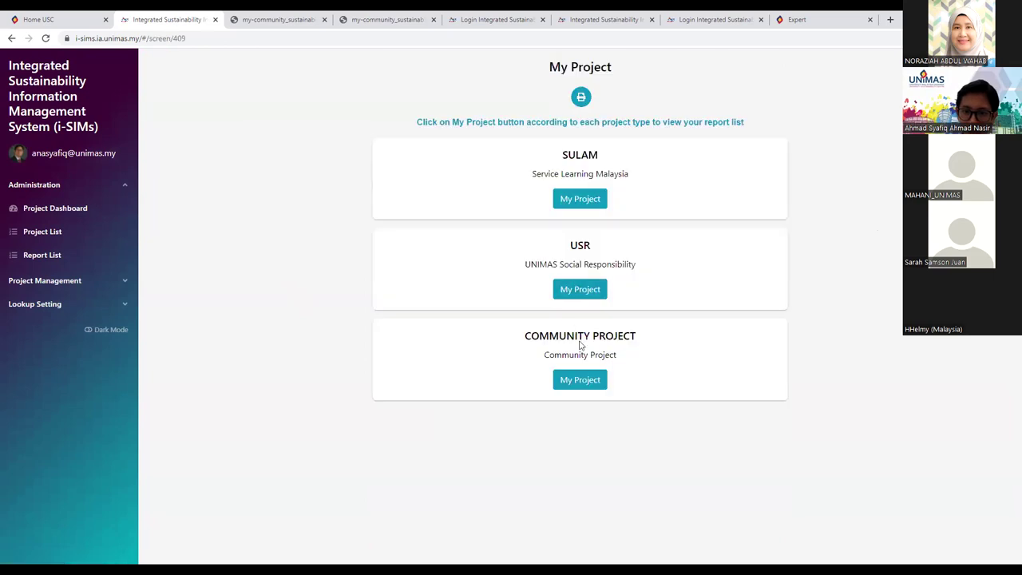
click(580, 378)
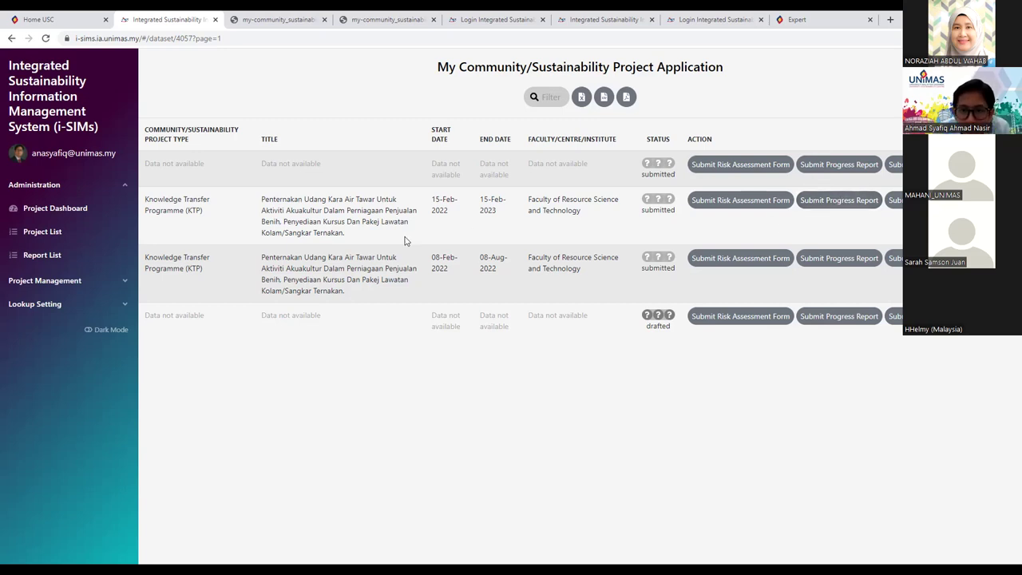
click(829, 205)
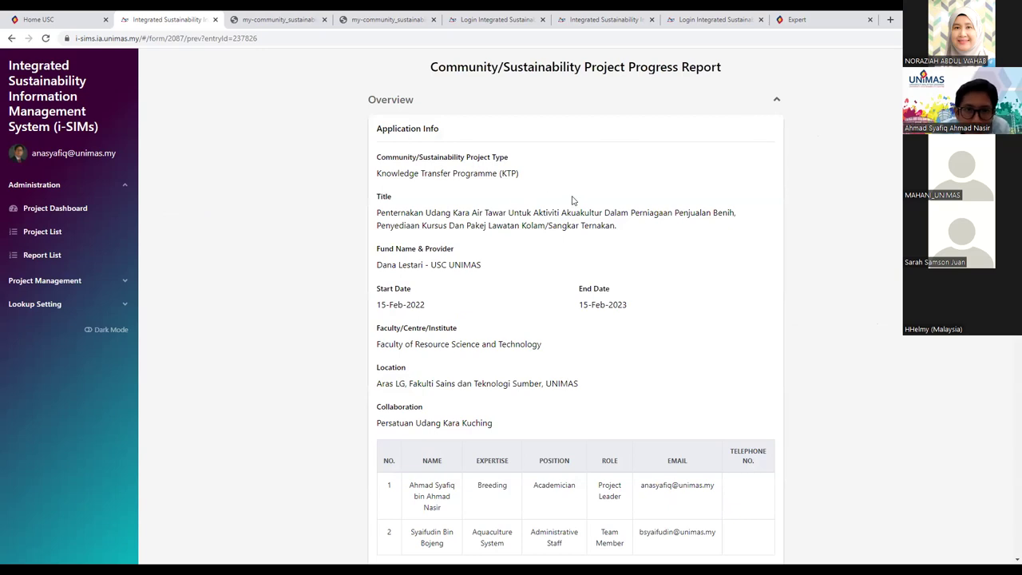
Step: Review the application's Overview, Details and Planning sections in the progress report form
scroll(615, 231, down, 3)
scroll(617, 231, up, 3)
scroll(711, 266, down, 8)
scroll(820, 312, down, 1)
click(775, 237)
scroll(776, 264, down, 5)
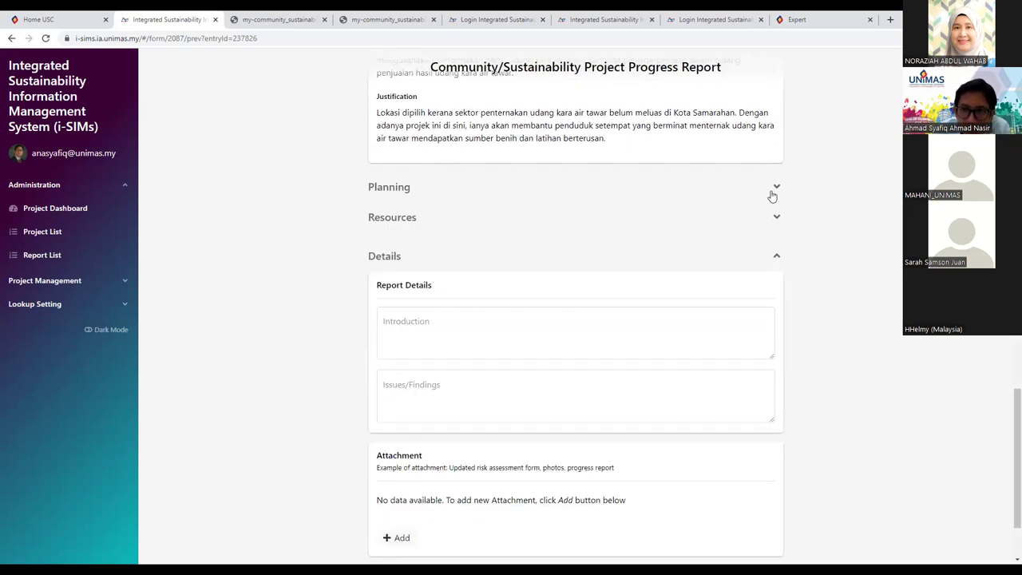
scroll(772, 195, down, 1)
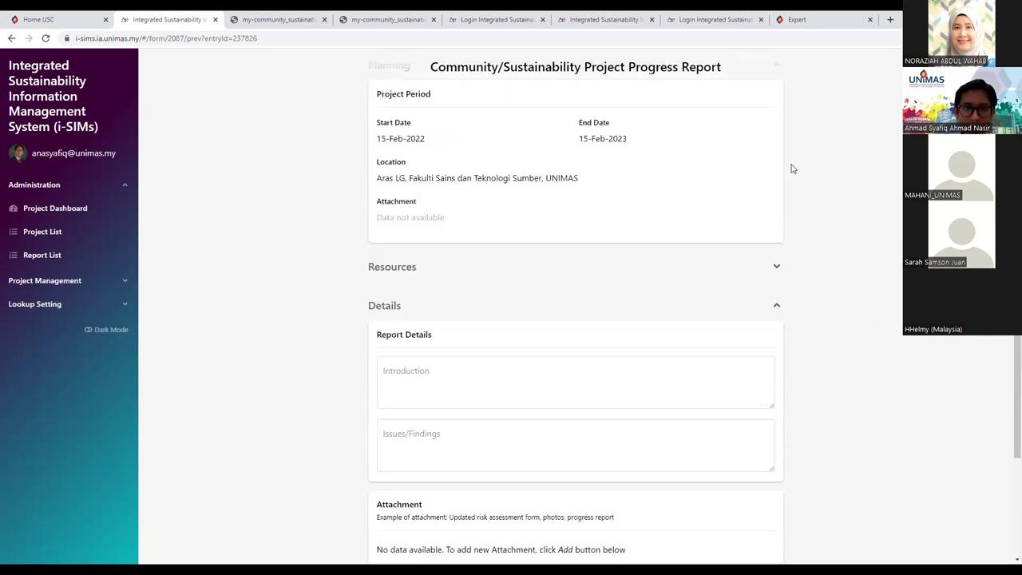
scroll(791, 166, up, 3)
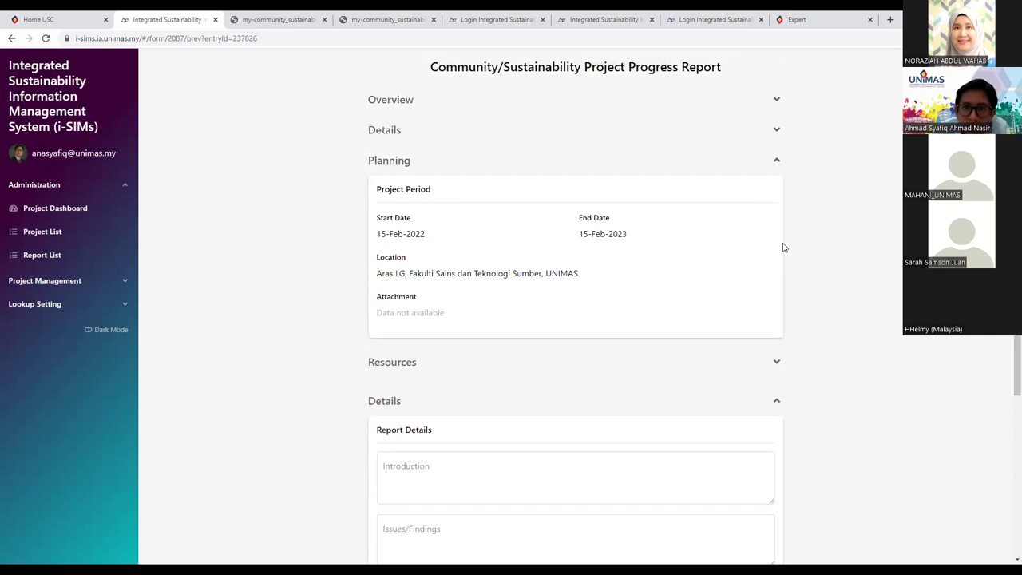
scroll(797, 269, down, 1)
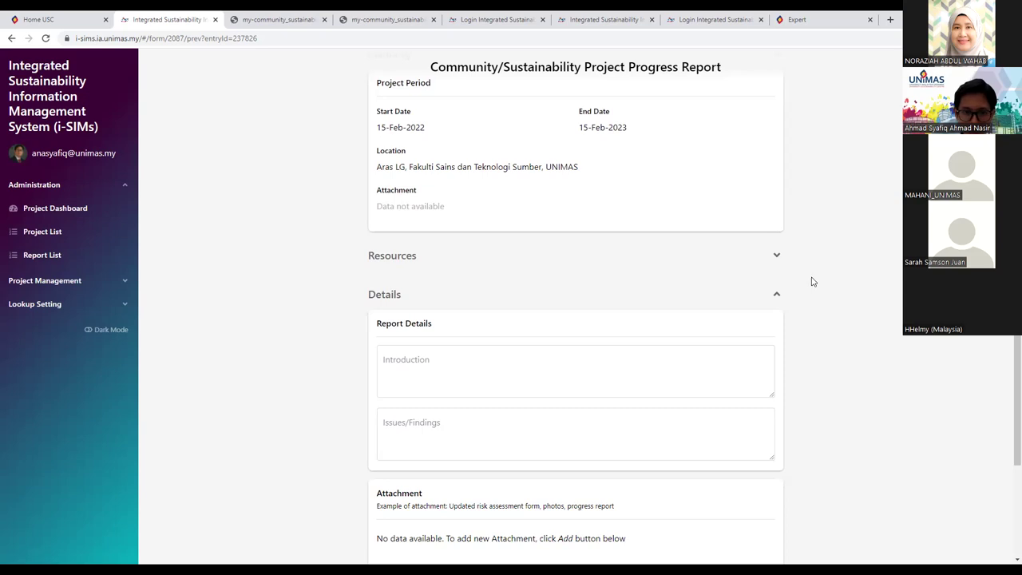
Step: Examine the progress report's own entry sections and the project's Resources items
scroll(811, 281, down, 1)
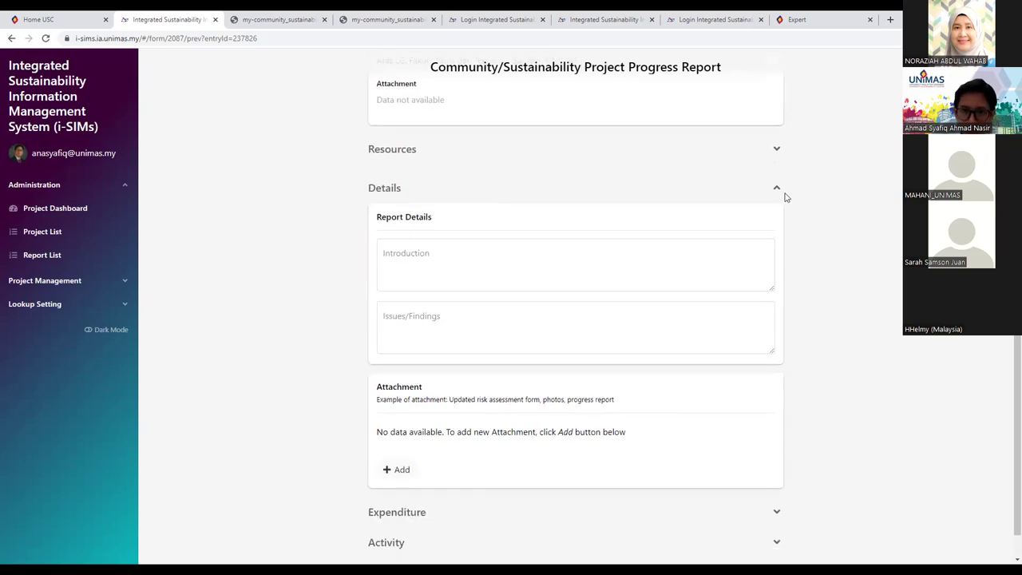
scroll(796, 216, down, 1)
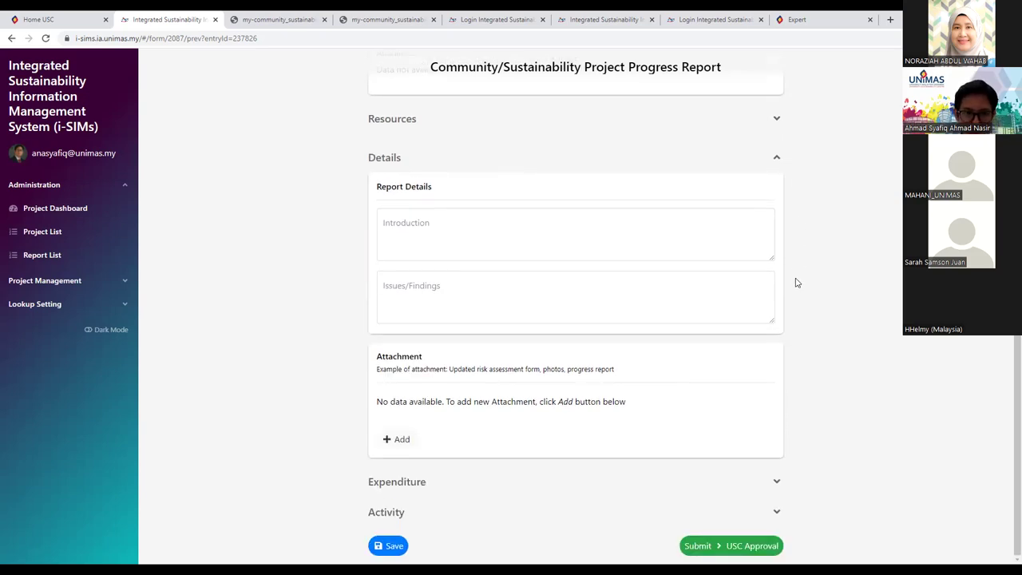
scroll(794, 272, up, 2)
scroll(802, 272, down, 2)
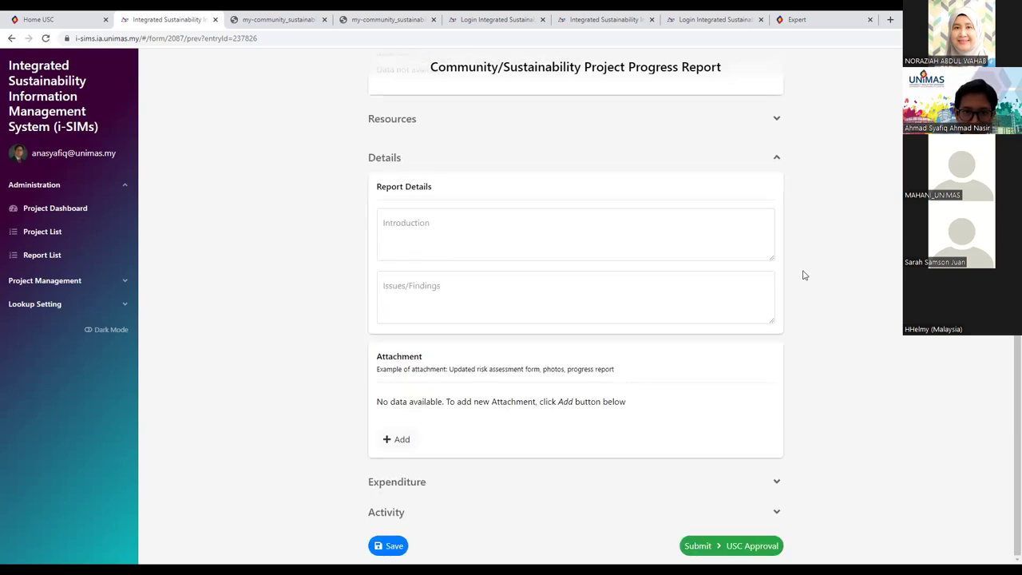
scroll(786, 232, up, 1)
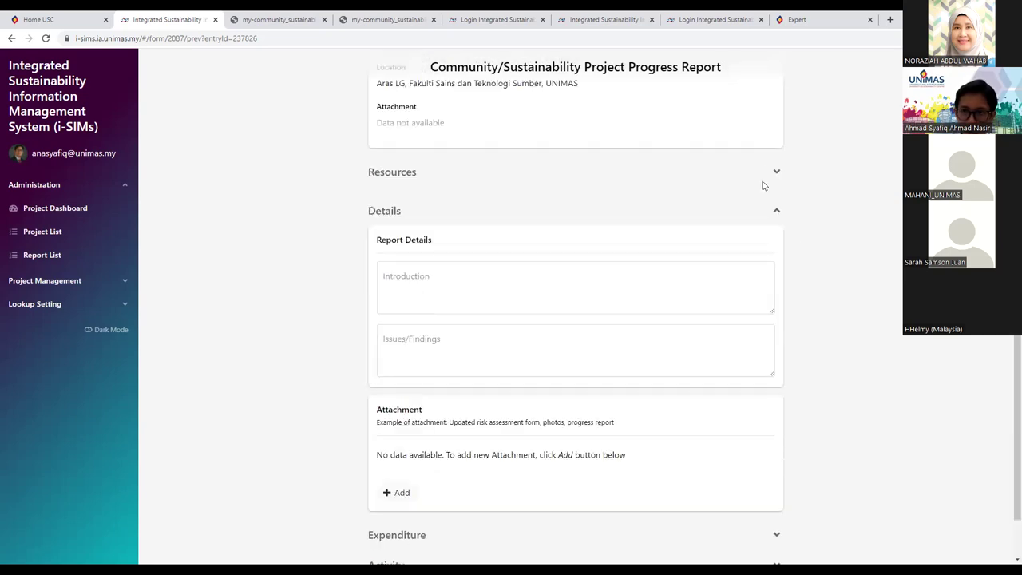
click(776, 171)
scroll(689, 258, up, 2)
scroll(700, 267, down, 4)
scroll(818, 297, down, 1)
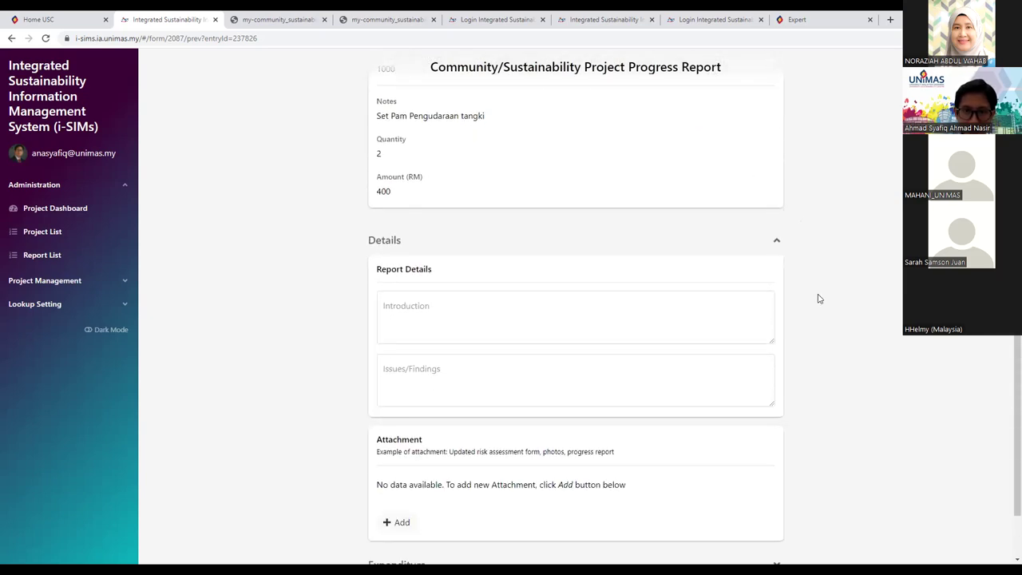
scroll(817, 298, down, 1)
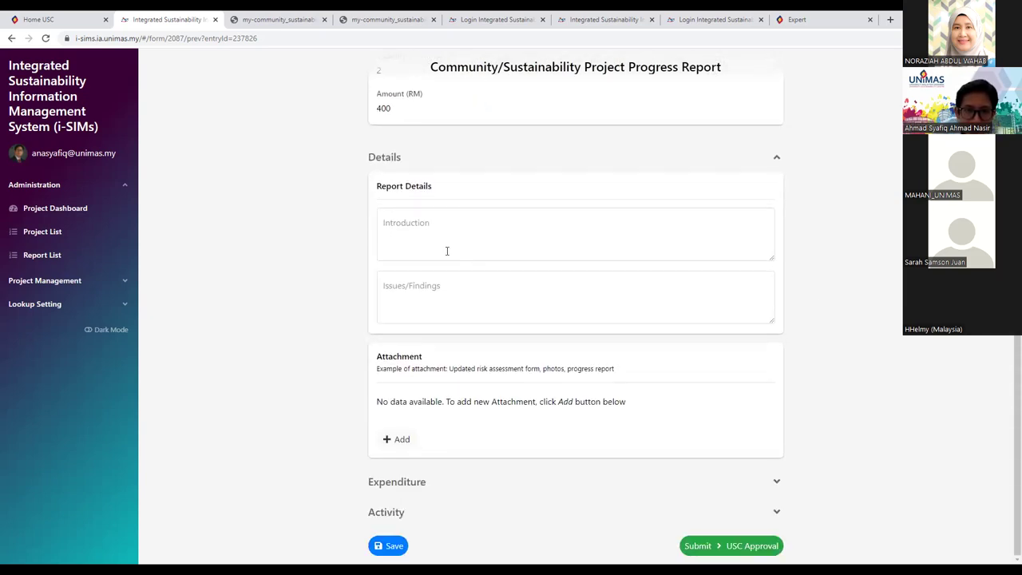
Step: Inspect the Introduction and Issues/Findings fields and the attachment entry form, closing the form without adding an attachment
click(457, 225)
click(512, 291)
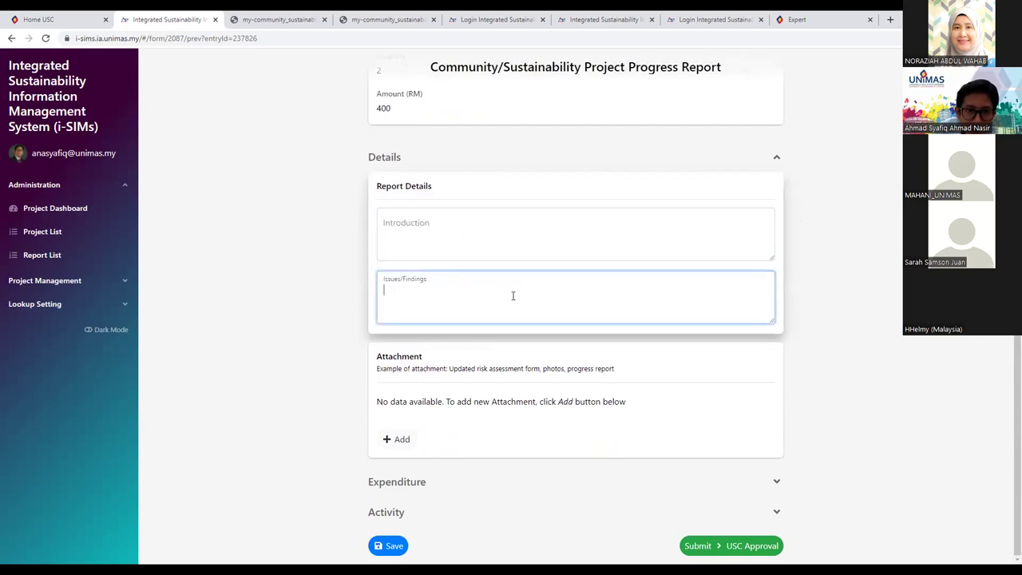
click(457, 204)
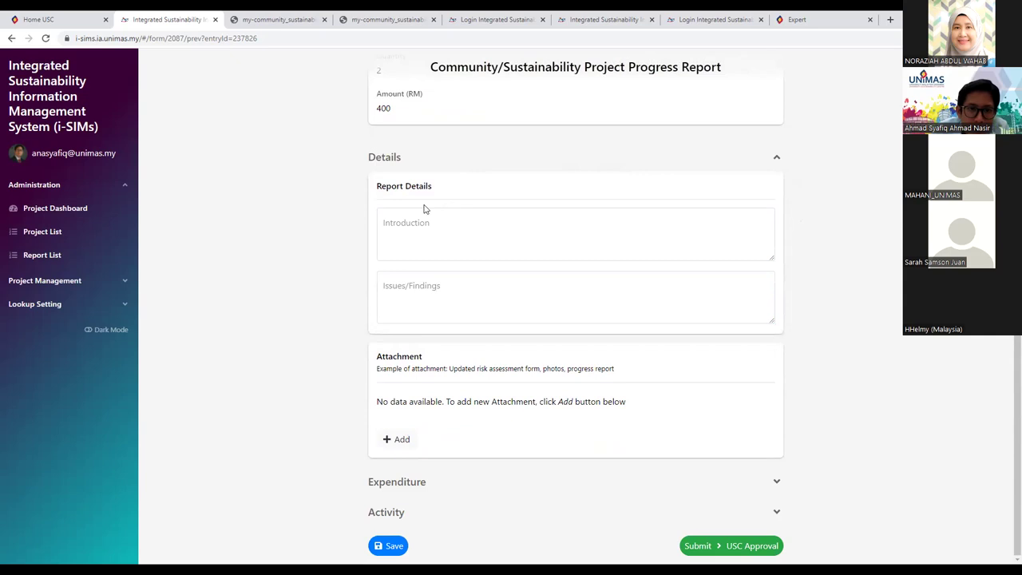
click(598, 238)
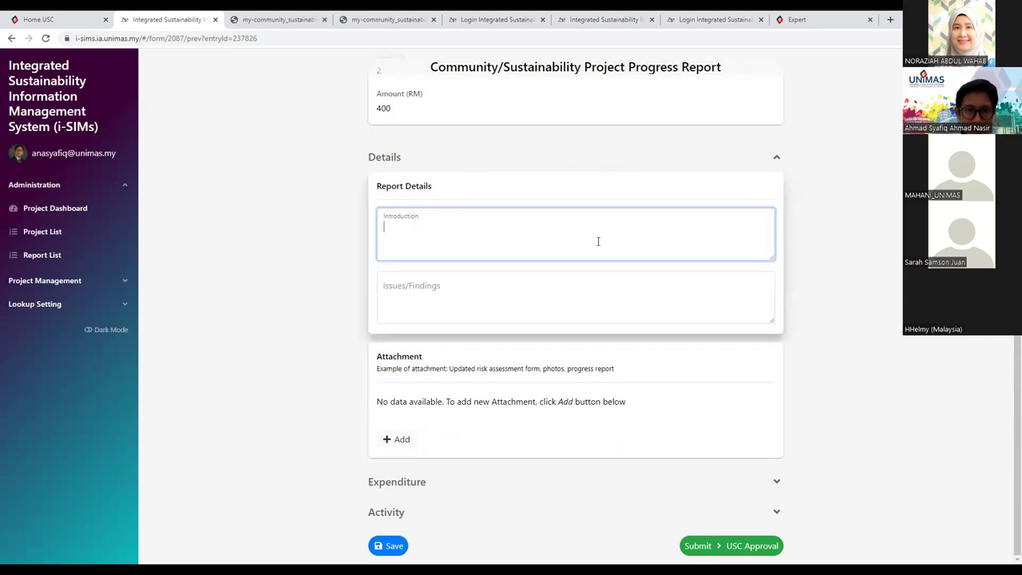
click(549, 296)
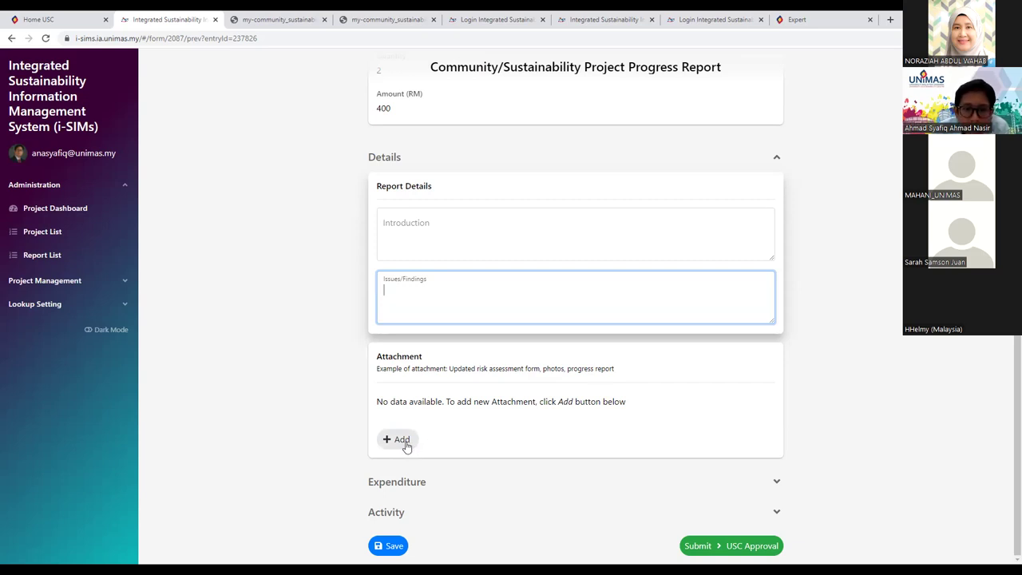
click(337, 346)
click(413, 302)
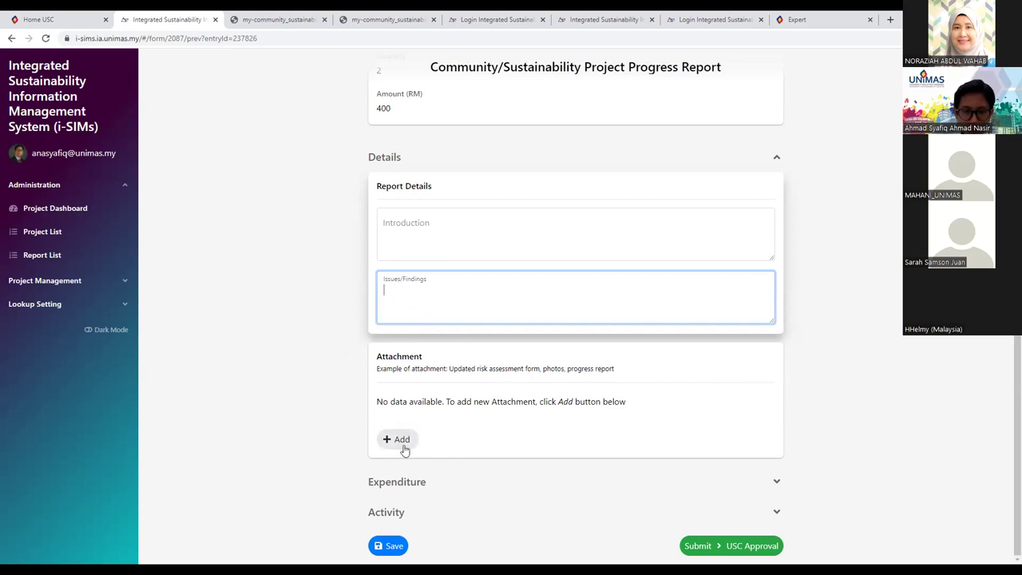
click(408, 445)
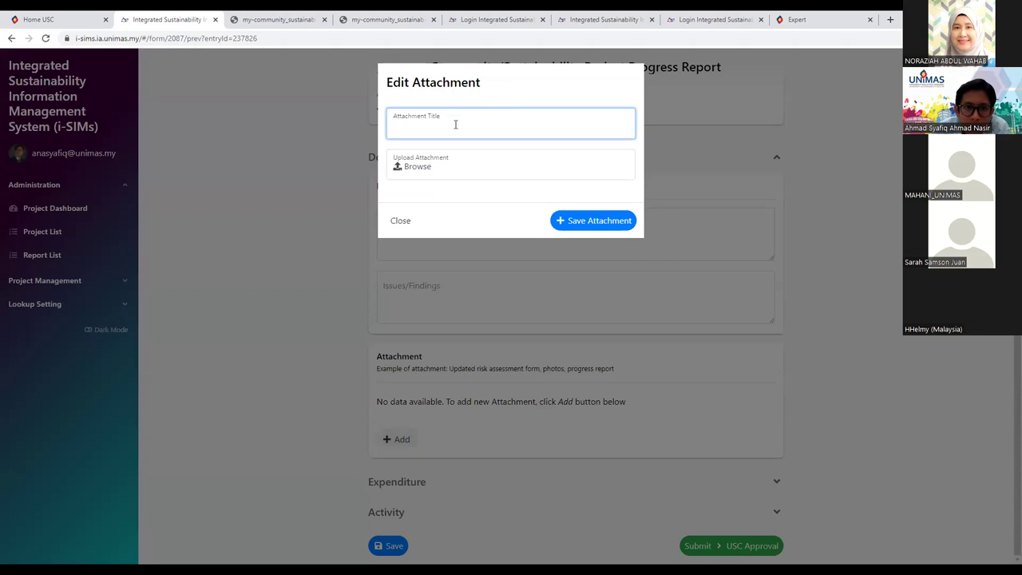
click(400, 224)
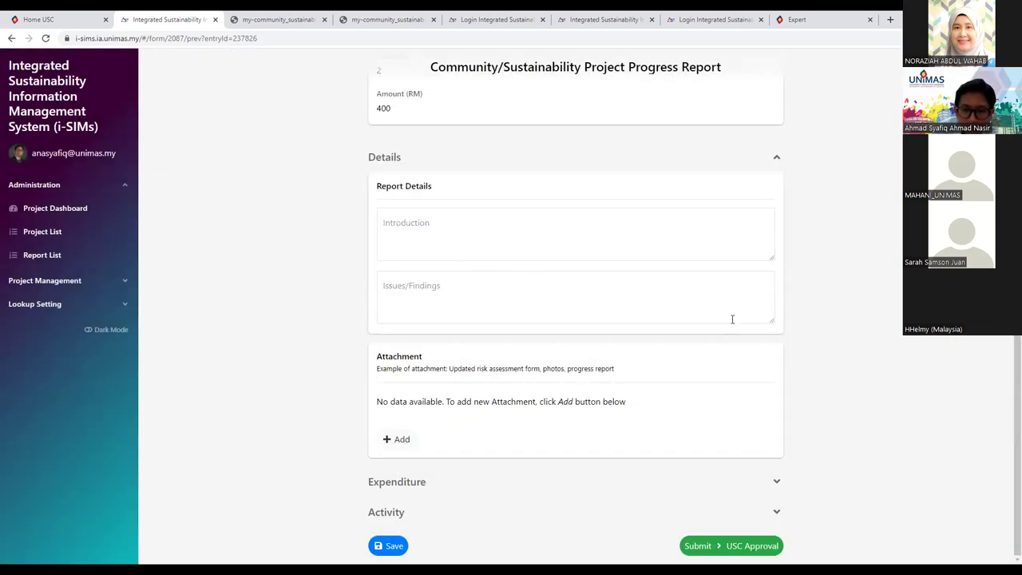
Step: Inspect the progress report's Expenditure and Activity sections and the Activity/Milestone entry form, closing the form without adding an activity
click(780, 484)
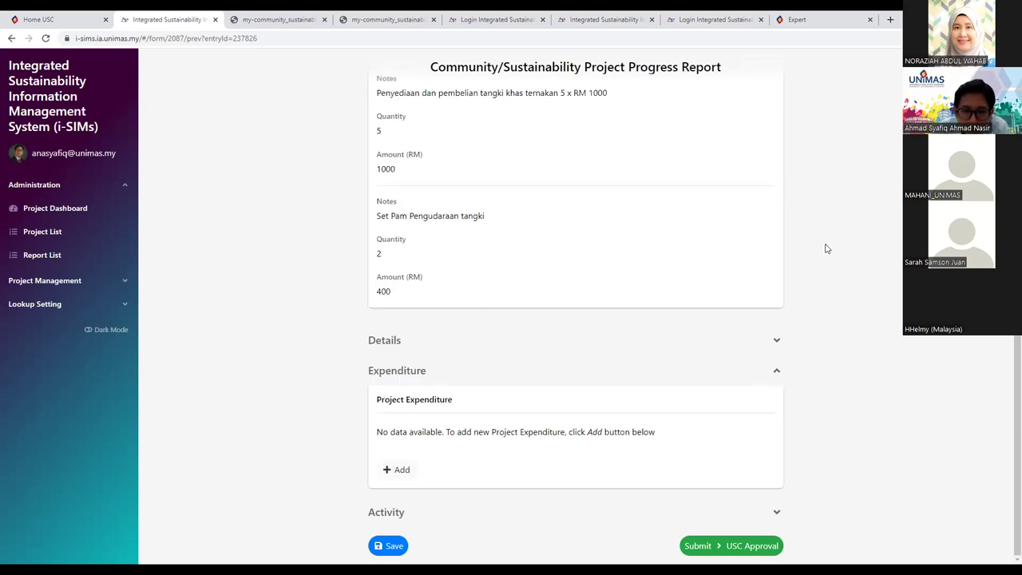
scroll(762, 223, up, 1)
scroll(786, 271, down, 1)
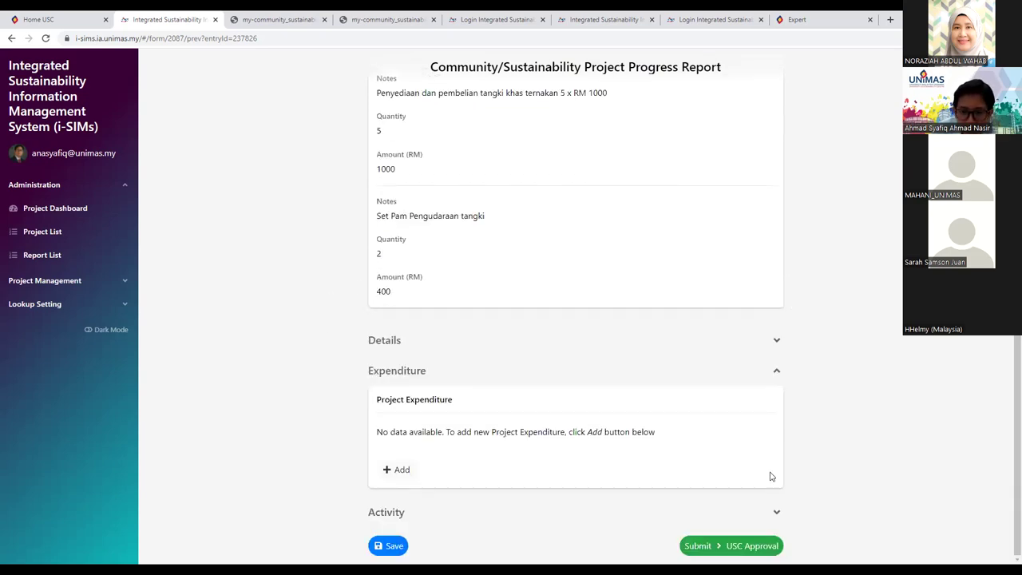
click(776, 514)
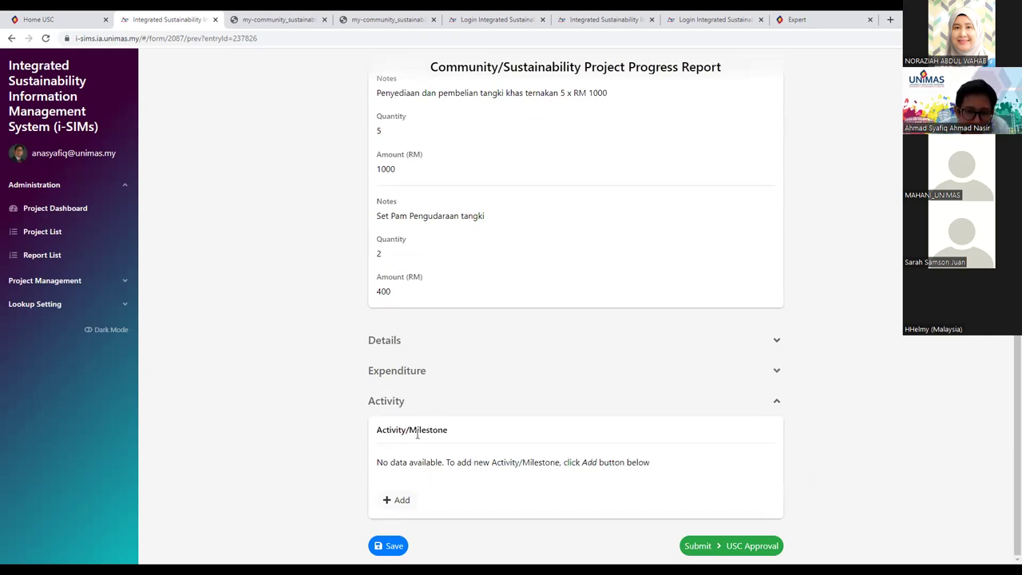
click(400, 501)
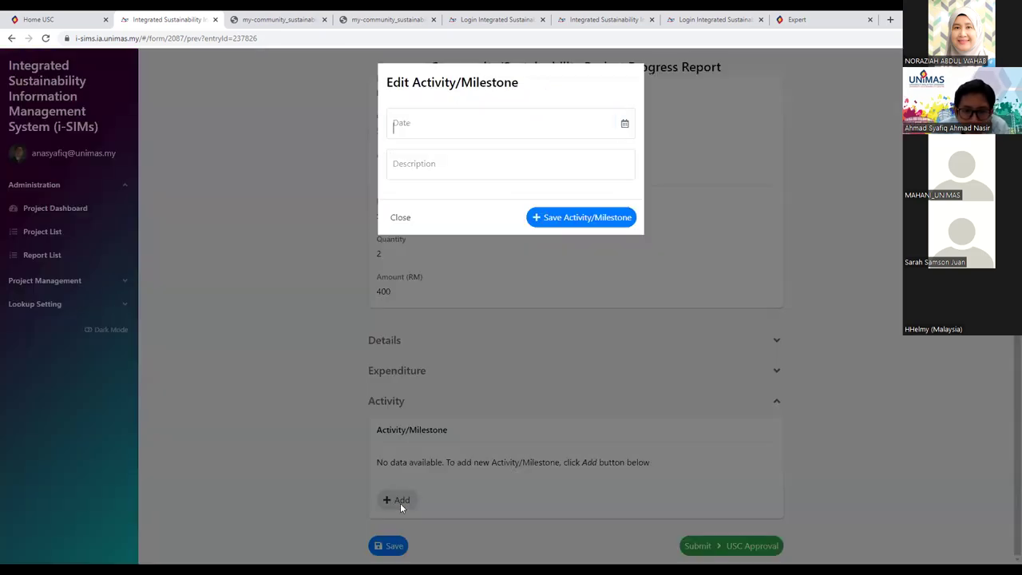
click(348, 190)
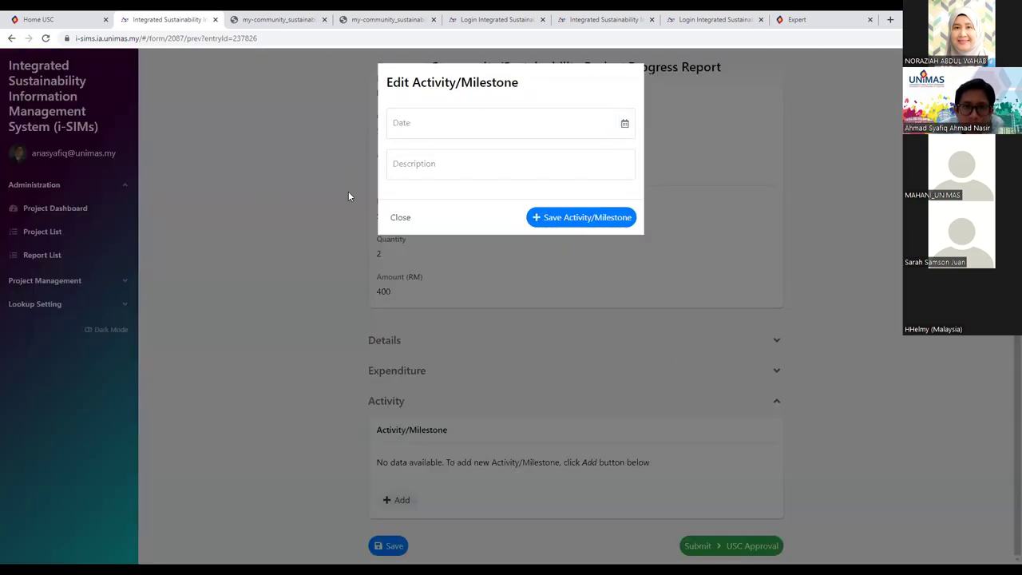
click(401, 218)
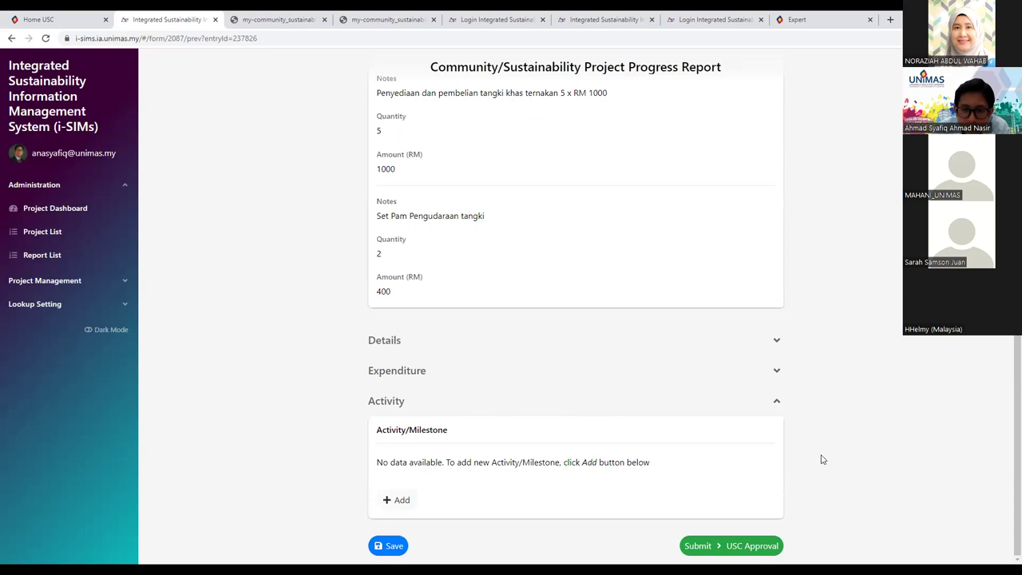
Step: Review the Financial Budget table and Expenditure items under Resources together with the report's own Details, Expenditure and Activity sections
scroll(751, 450, up, 5)
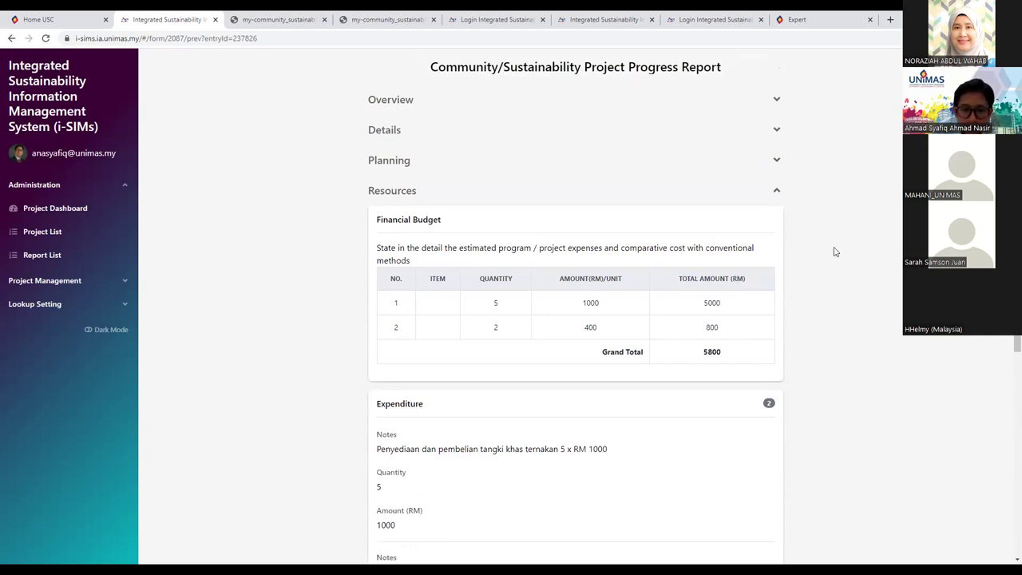
scroll(833, 264, down, 2)
scroll(835, 327, down, 3)
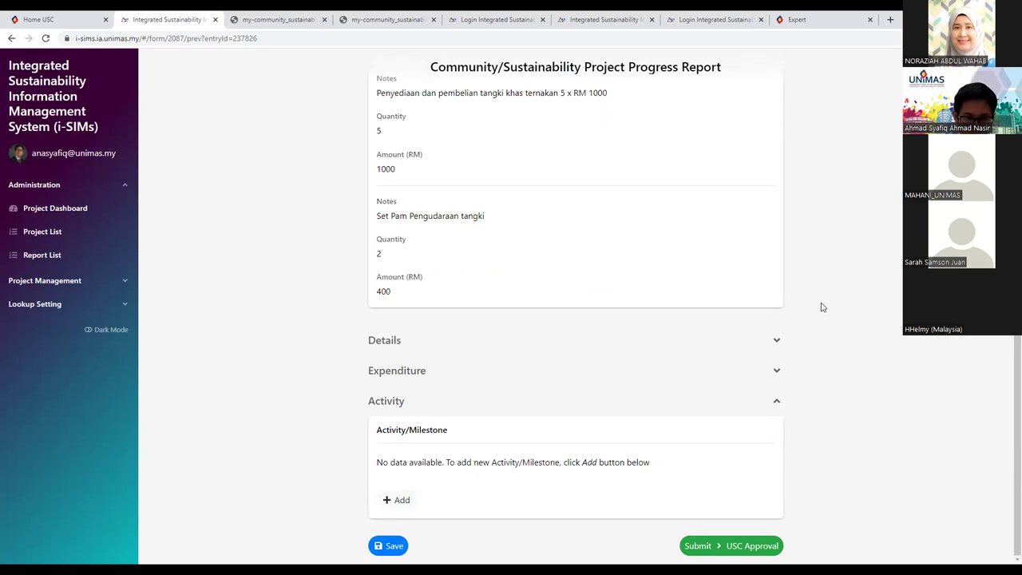
scroll(801, 354, up, 1)
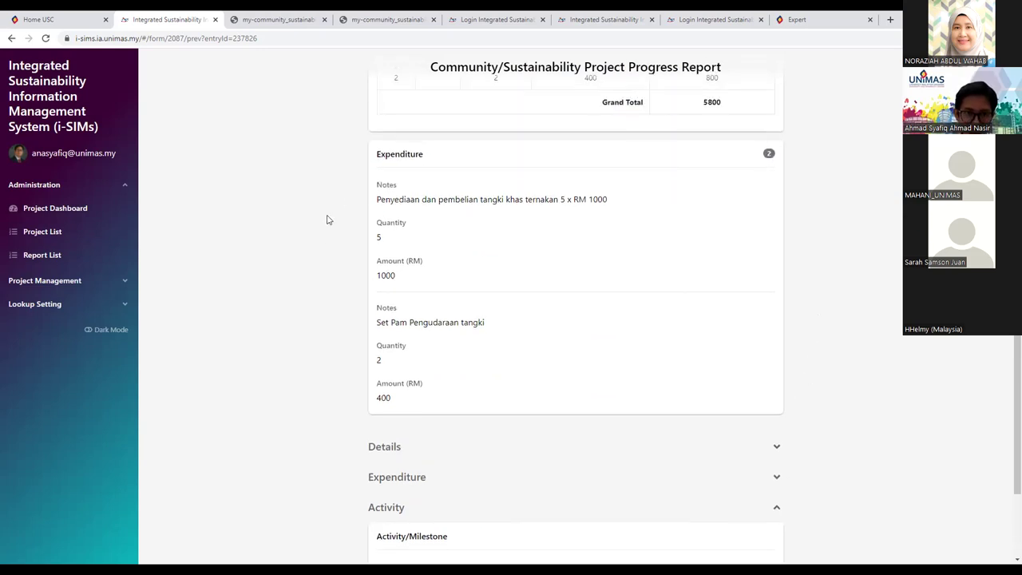
scroll(320, 247, up, 3)
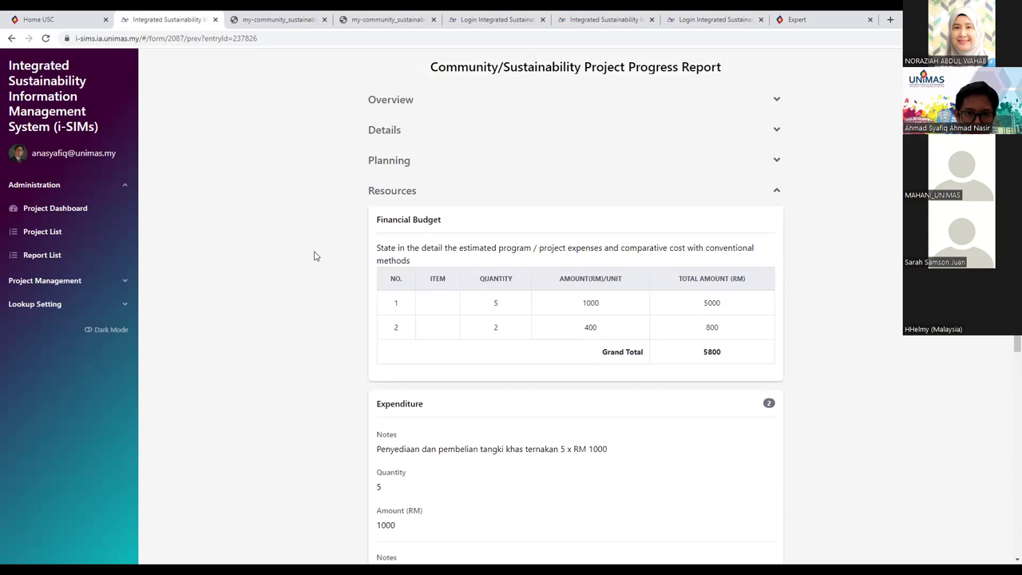
scroll(822, 239, down, 3)
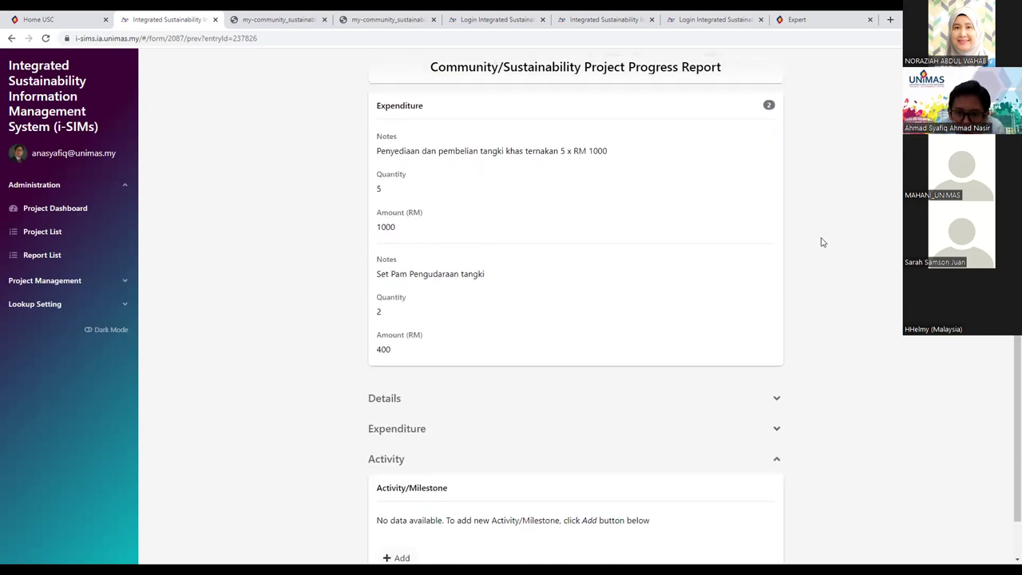
scroll(830, 263, down, 1)
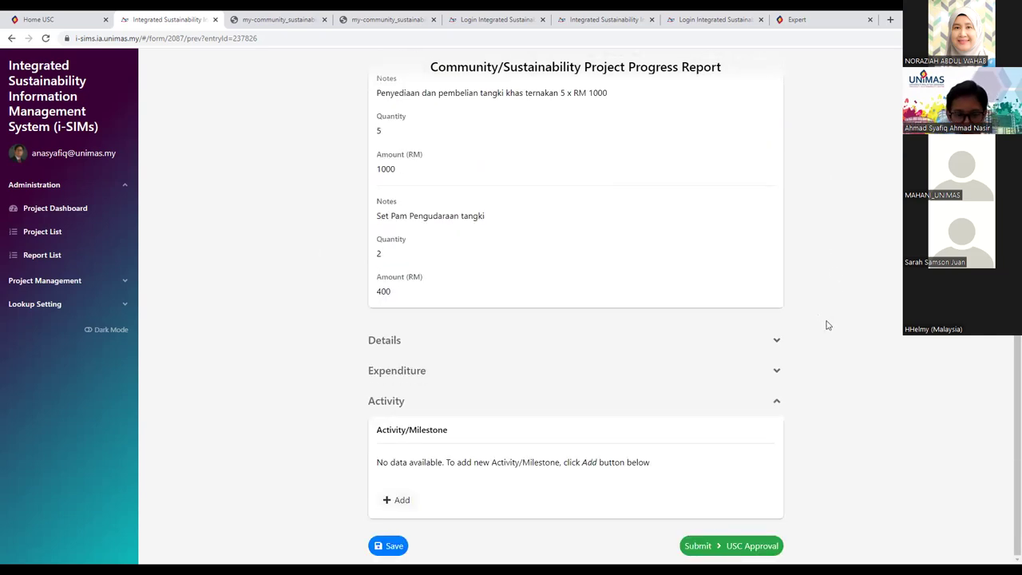
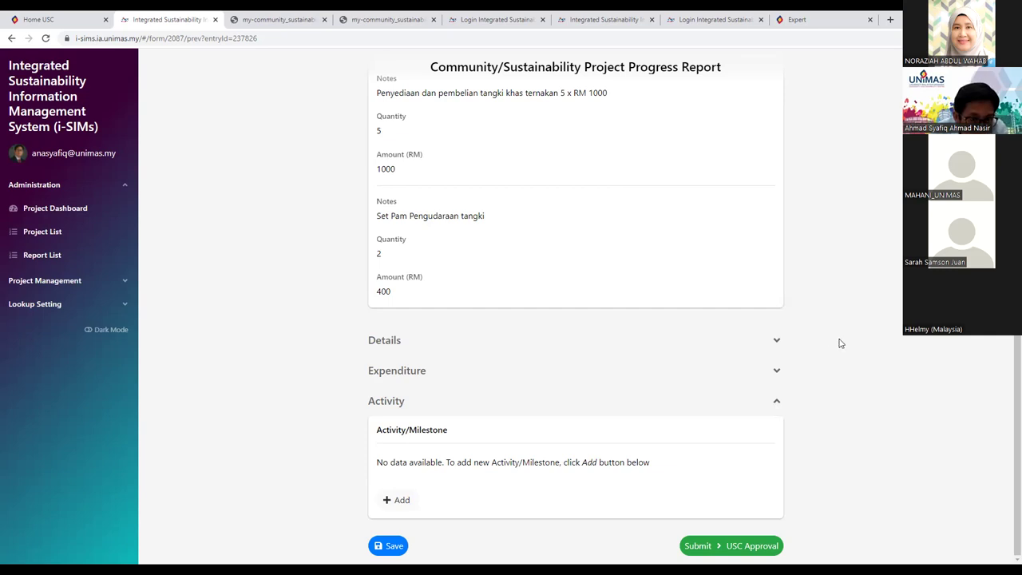
scroll(837, 343, up, 1)
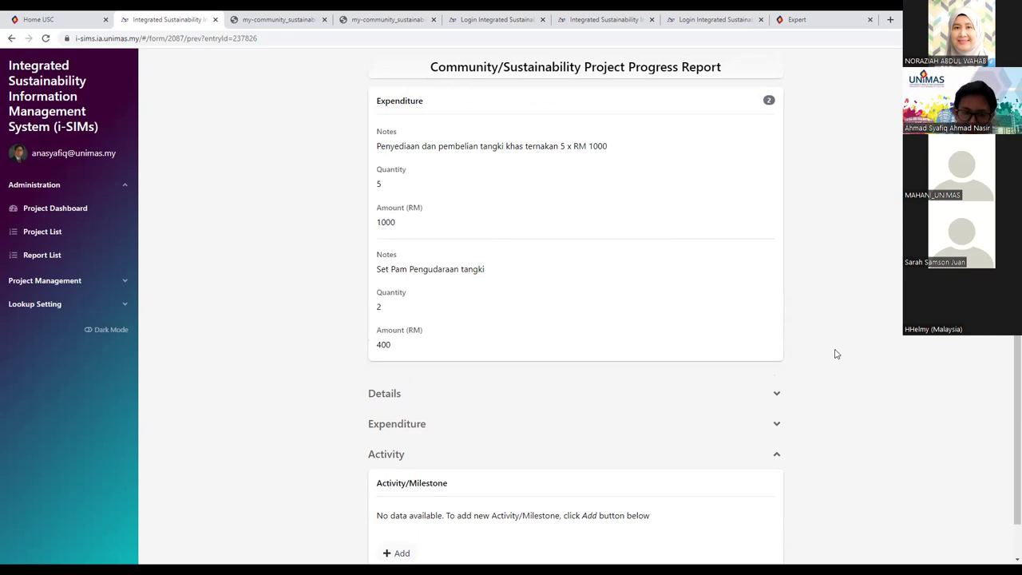
scroll(836, 354, down, 1)
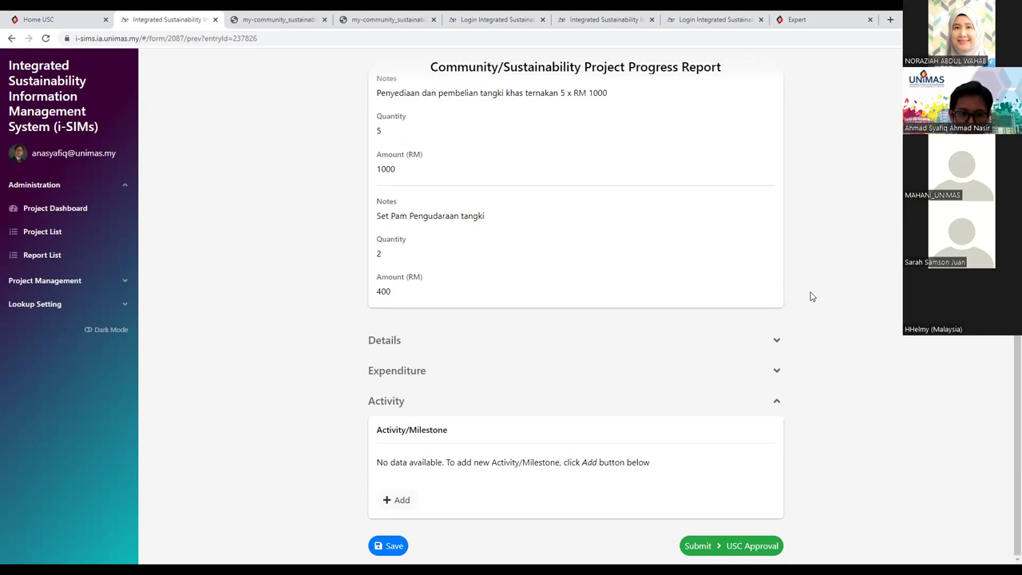
scroll(830, 318, up, 4)
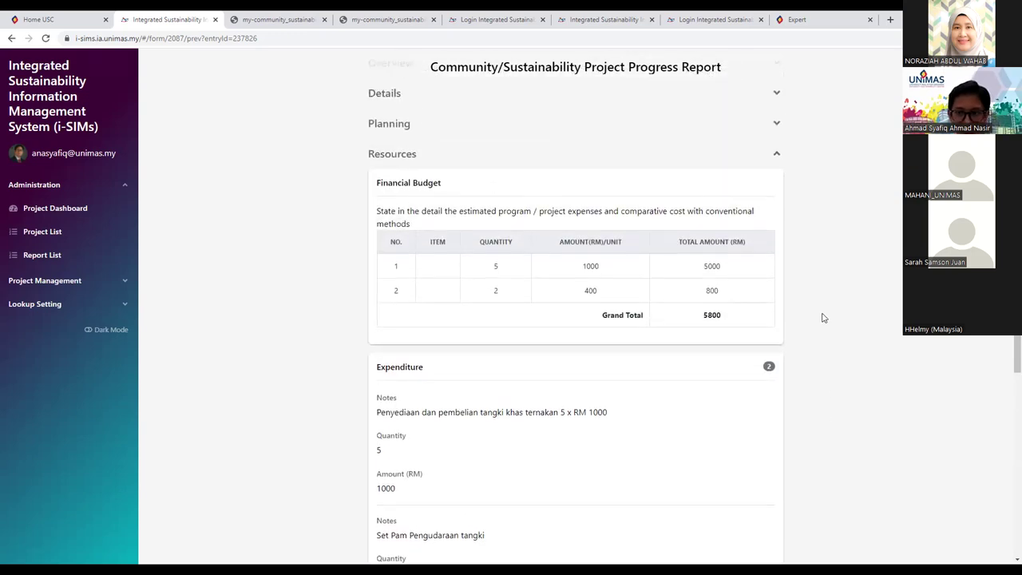
scroll(798, 290, up, 1)
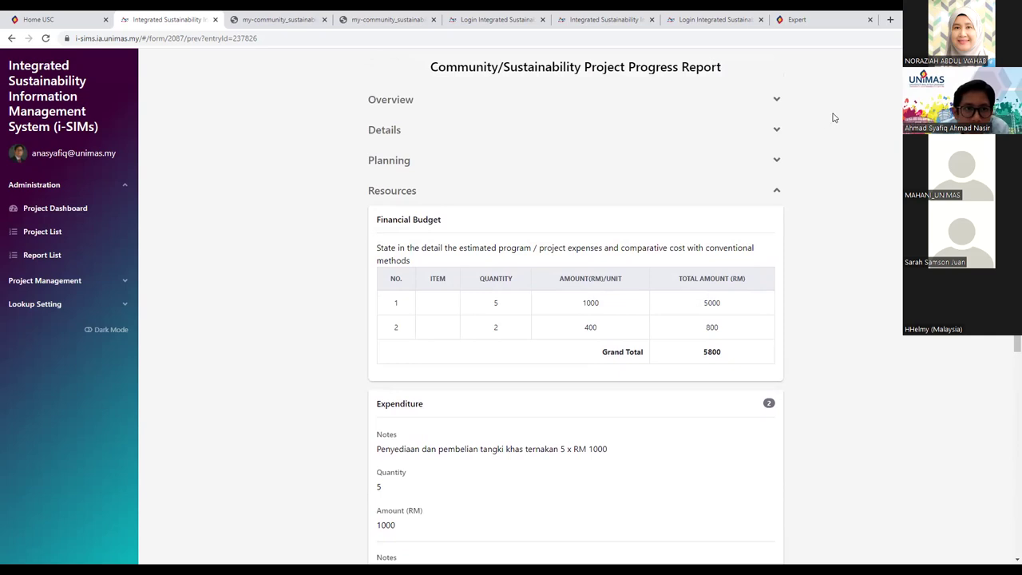
scroll(840, 339, down, 2)
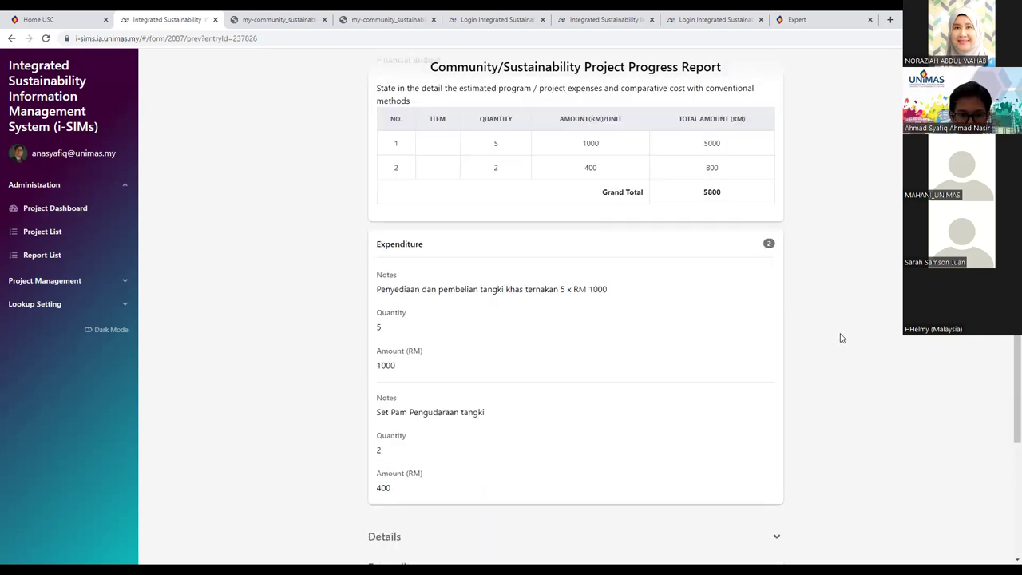
scroll(837, 336, down, 3)
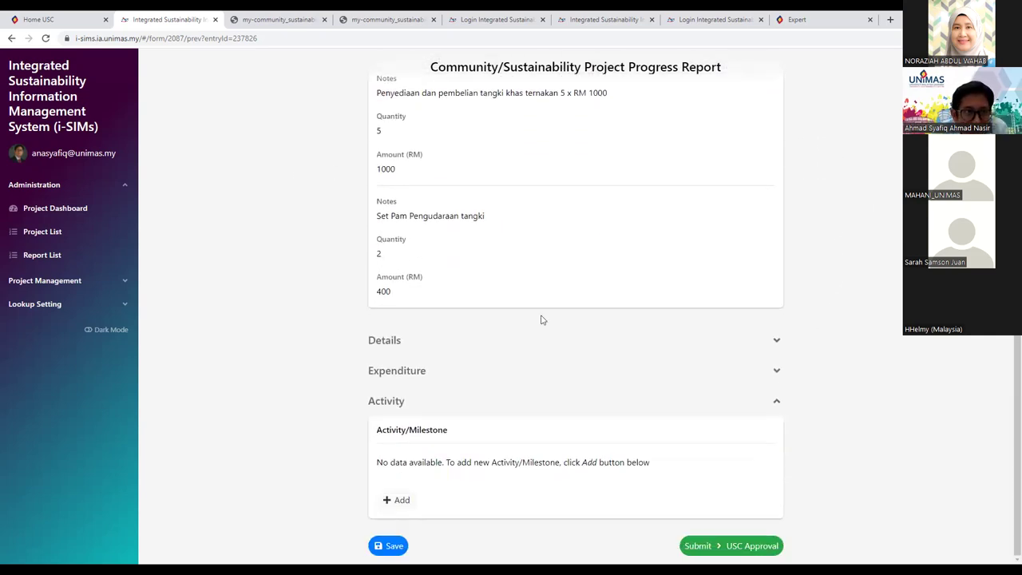
scroll(226, 242, up, 3)
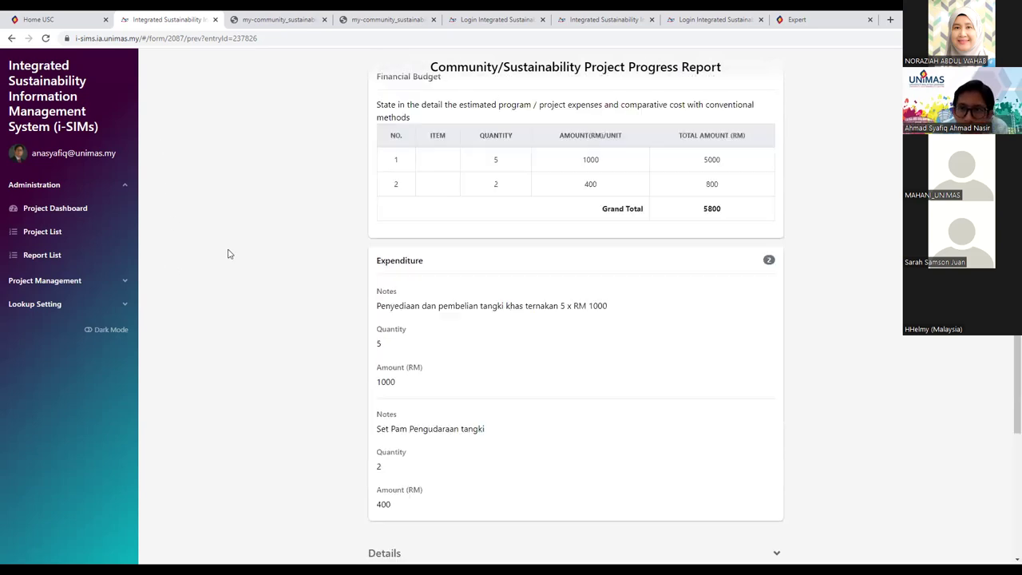
scroll(779, 305, up, 2)
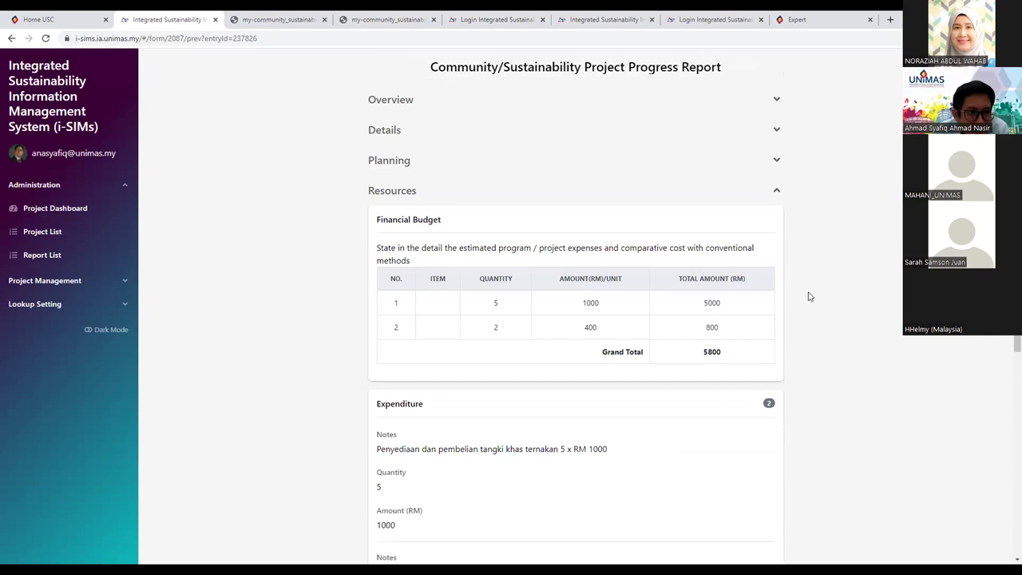
scroll(290, 329, down, 3)
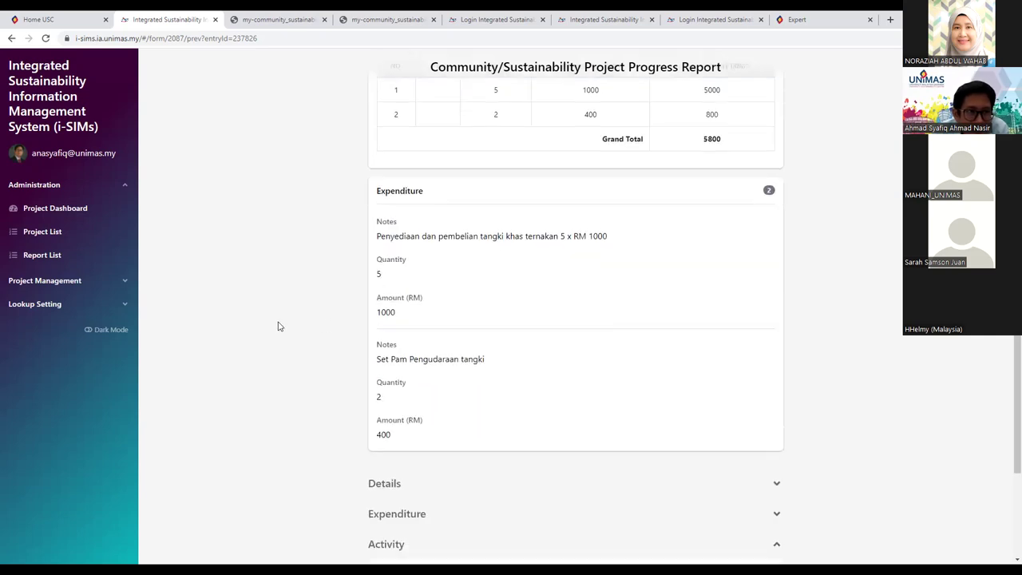
Step: Go to My Report from the home page and check the community project's progress report and final report lists
click(32, 123)
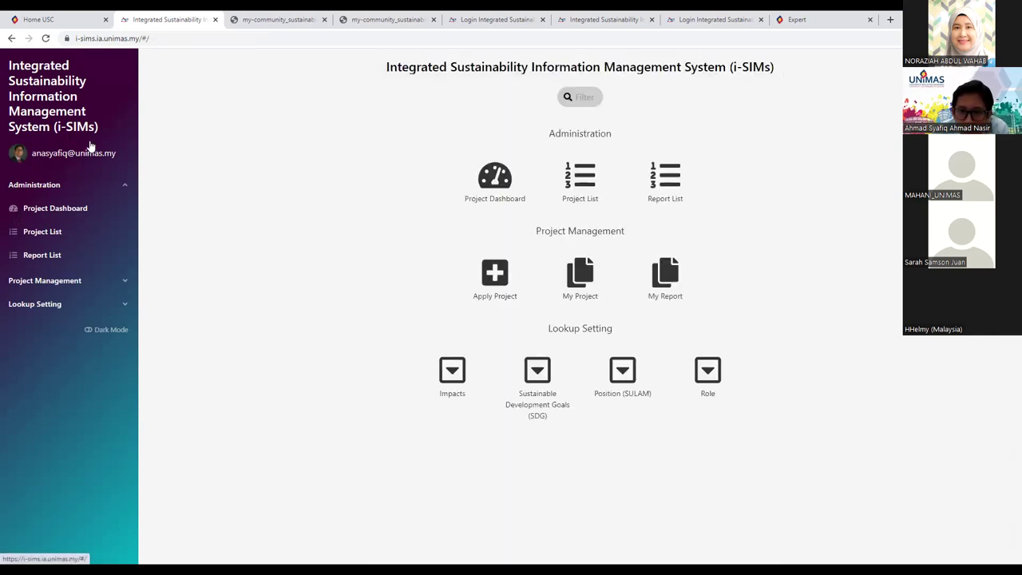
click(661, 289)
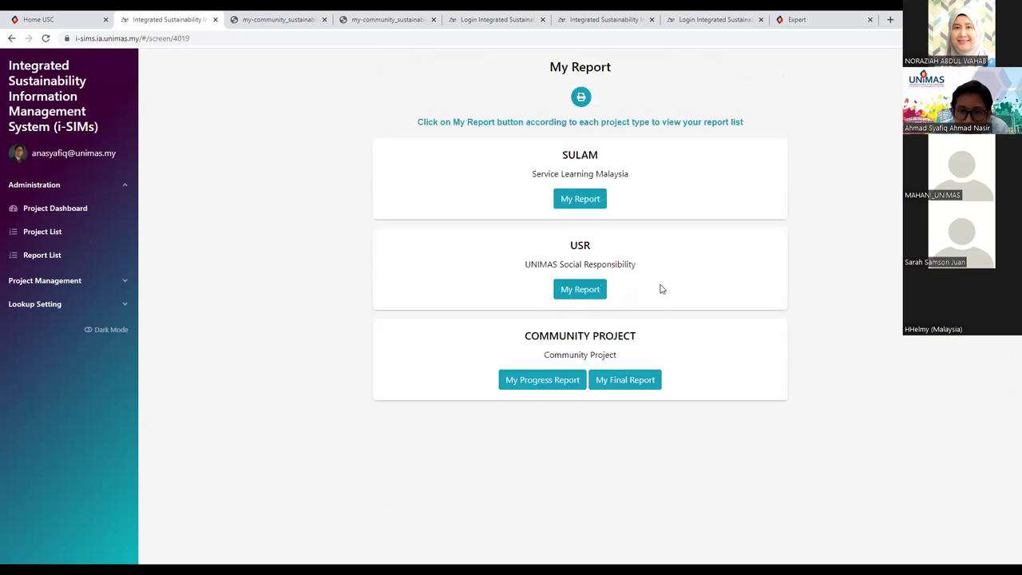
click(534, 383)
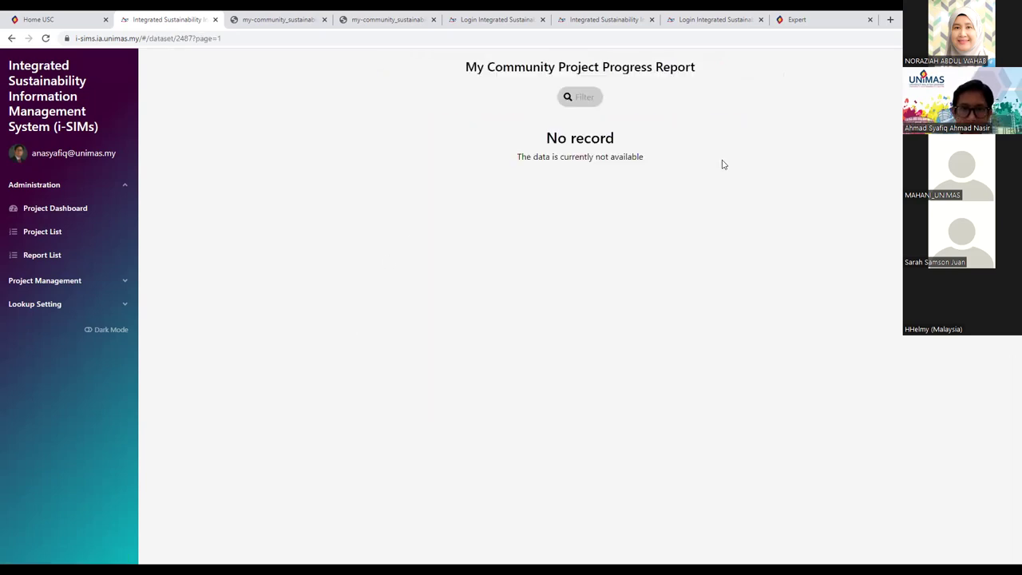
click(11, 38)
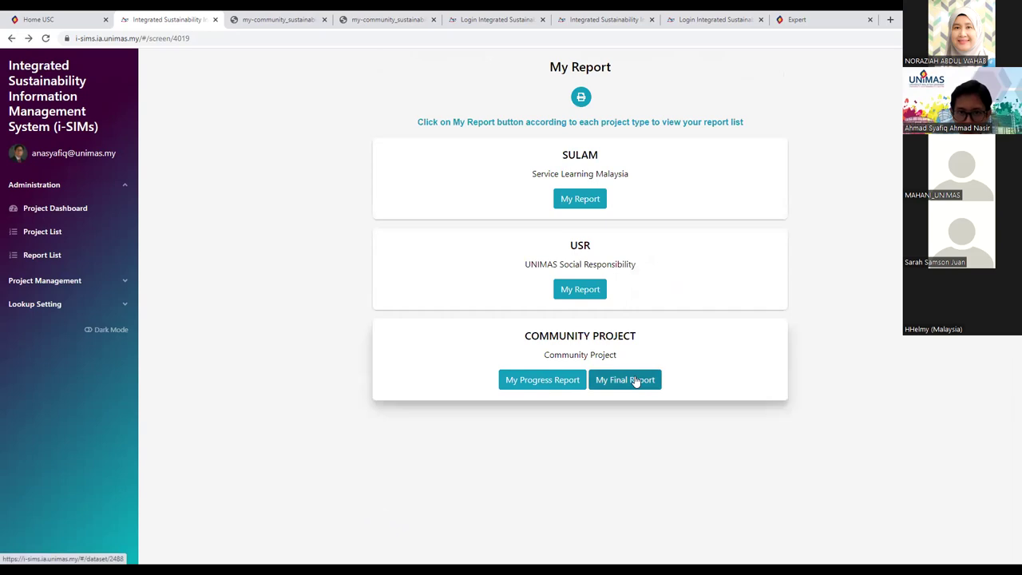
click(636, 382)
click(11, 39)
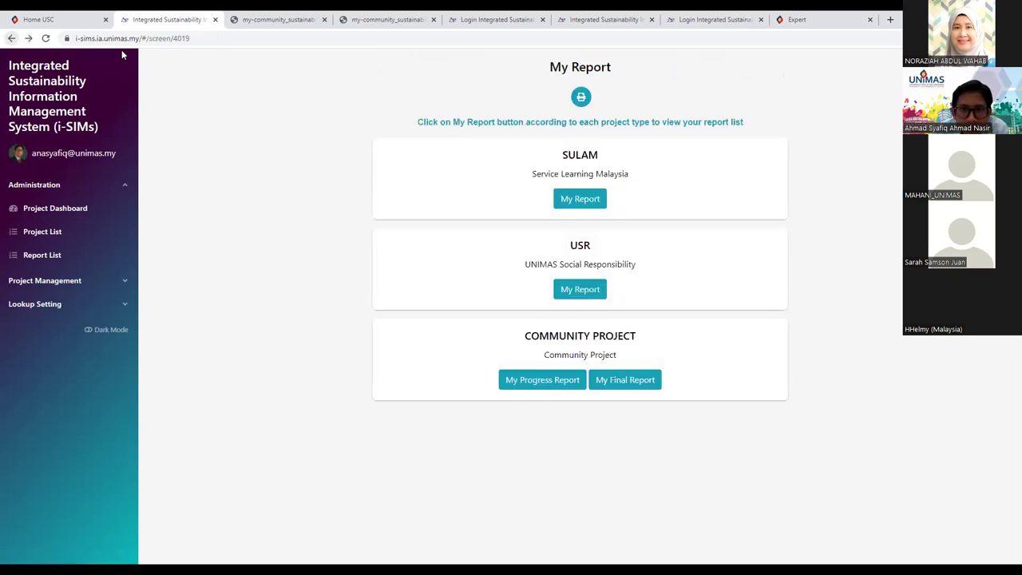
Step: Preview the printouts of the My Report and My Project pages, cancelling both without printing
click(581, 96)
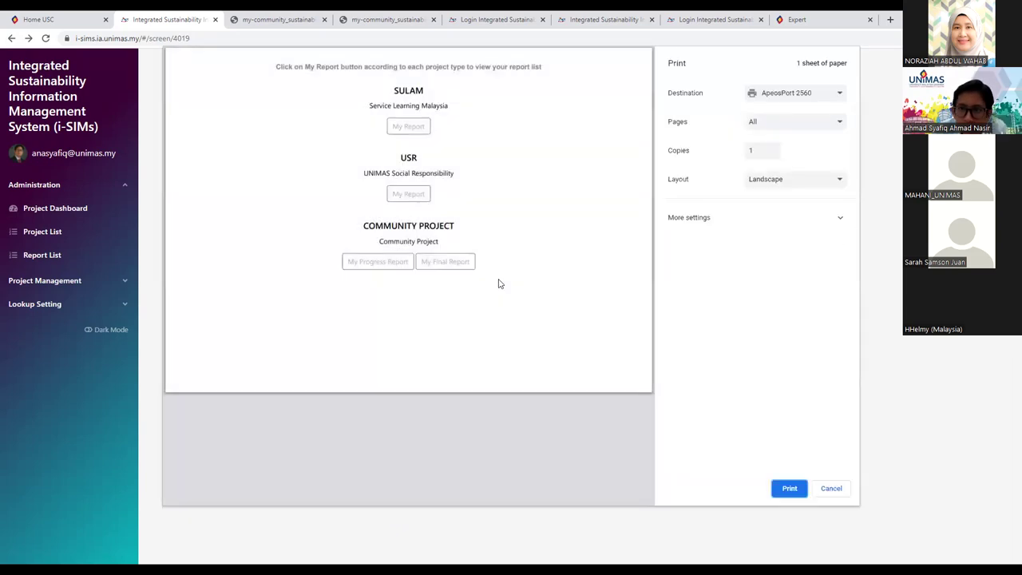
click(835, 493)
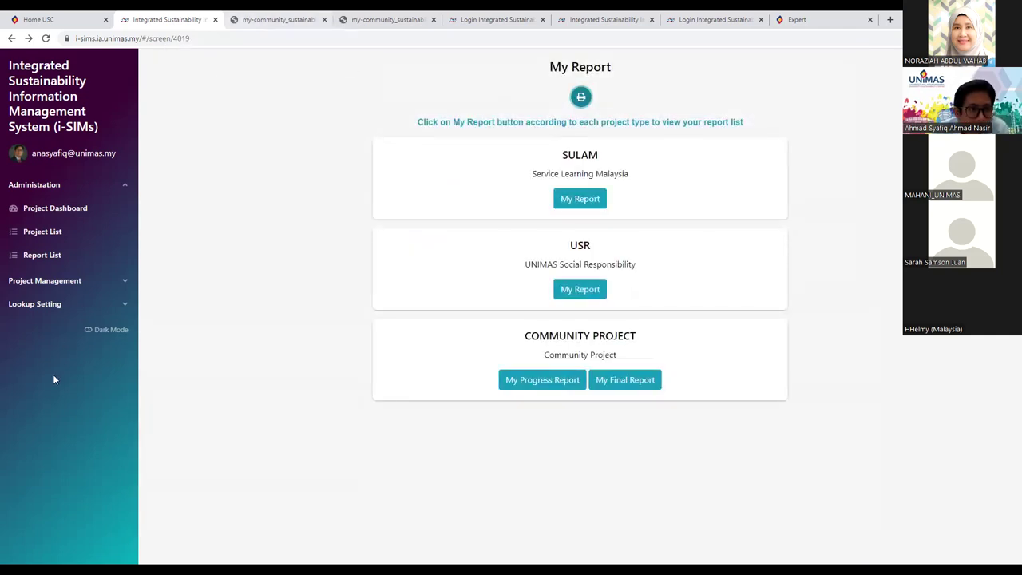
click(38, 108)
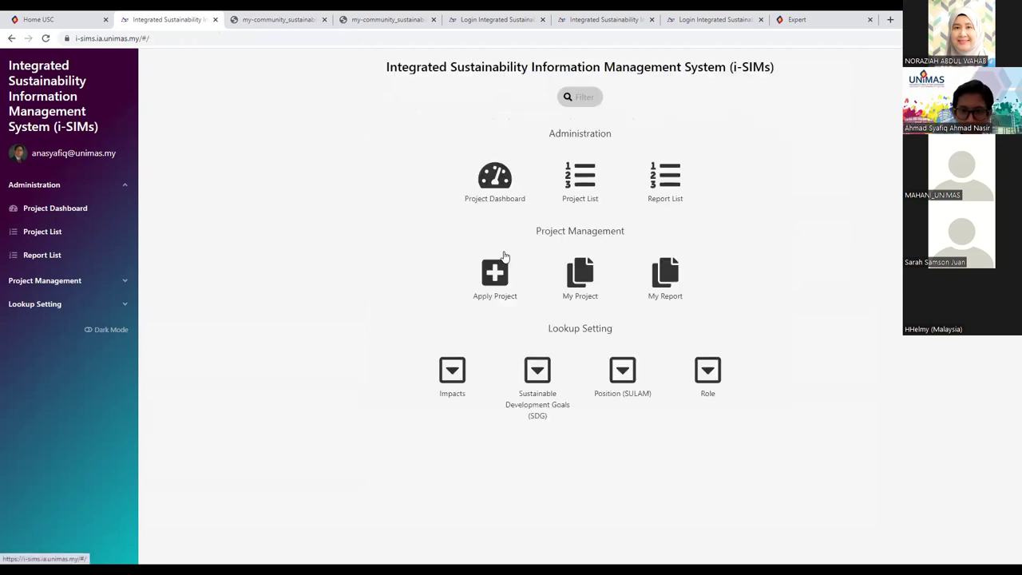
click(556, 277)
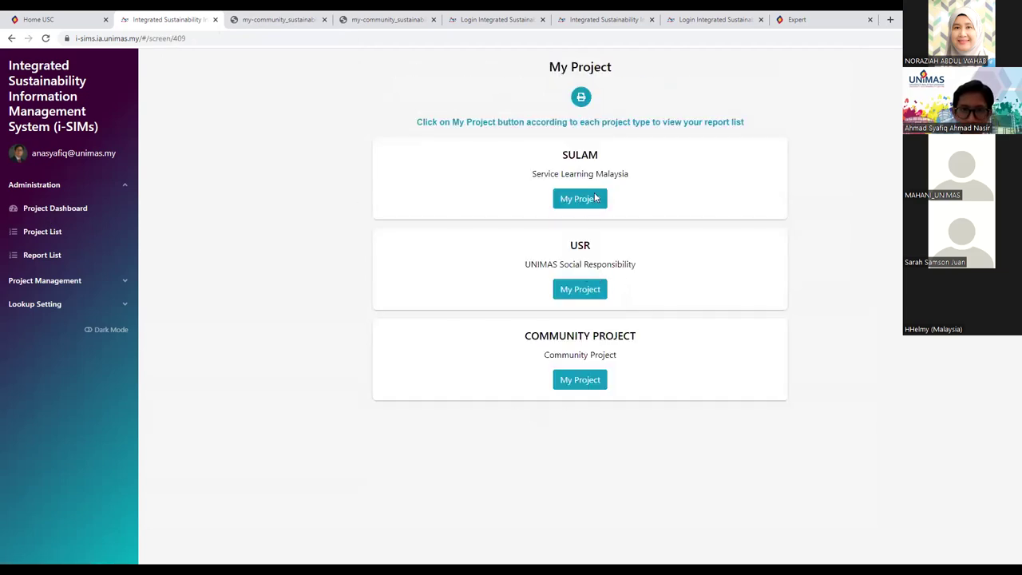
click(578, 102)
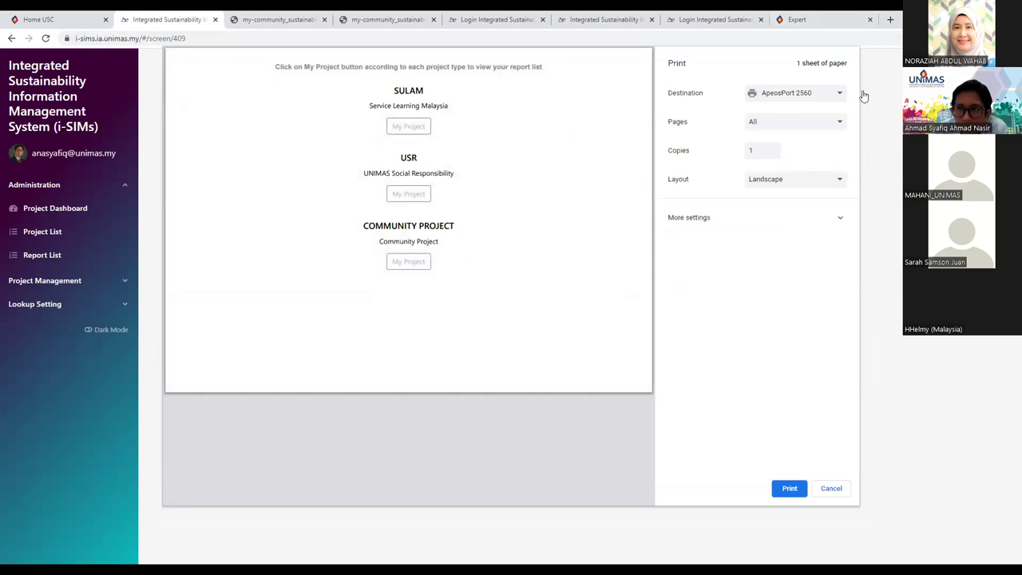
click(822, 489)
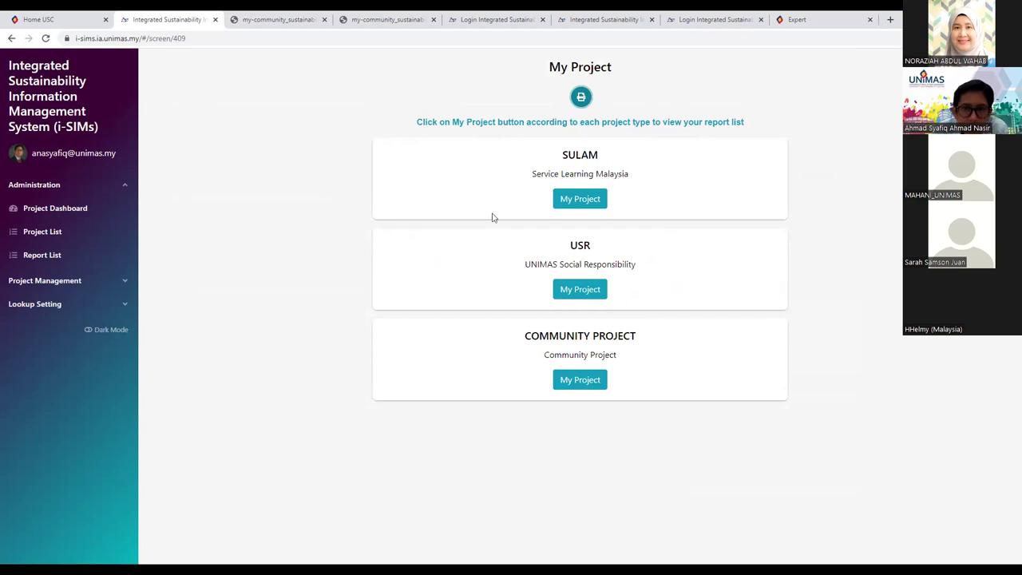
Step: Open the community project application list from My Project and export it to PDF
click(594, 382)
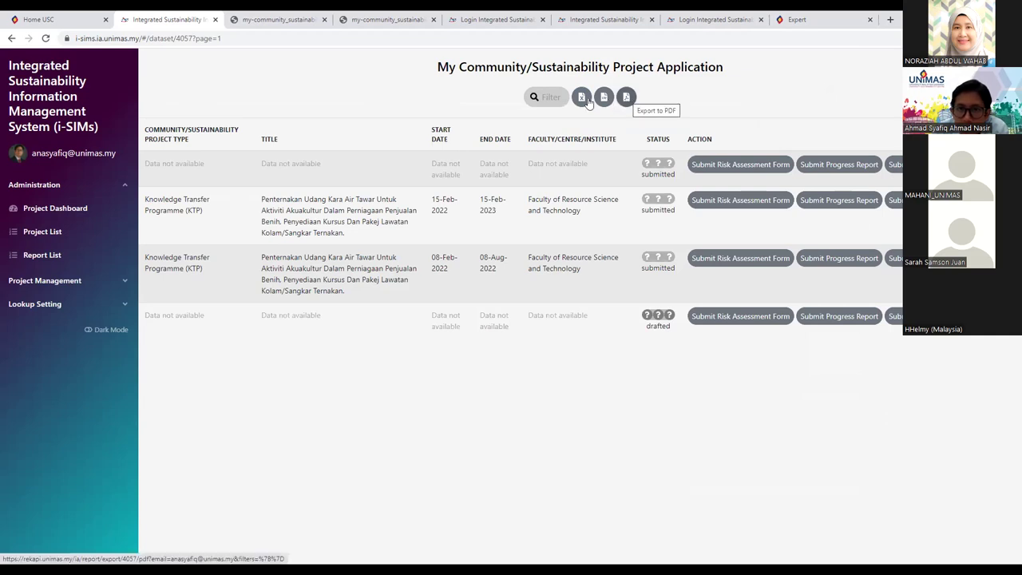
click(625, 97)
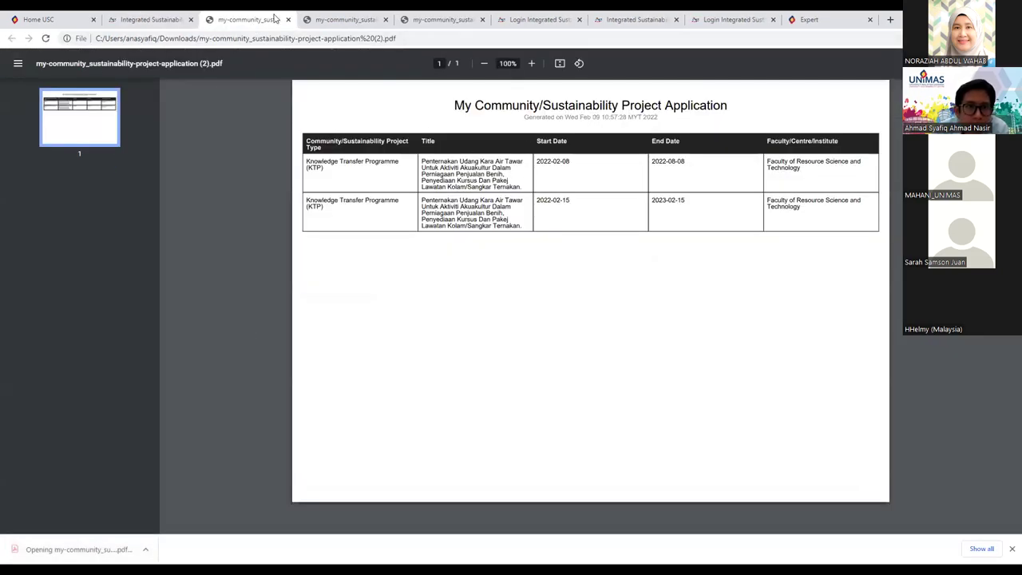
Step: Return to the i-SIMs home page and review the Impacts and Sustainable Development Goals (SDG) lookup lists
click(152, 20)
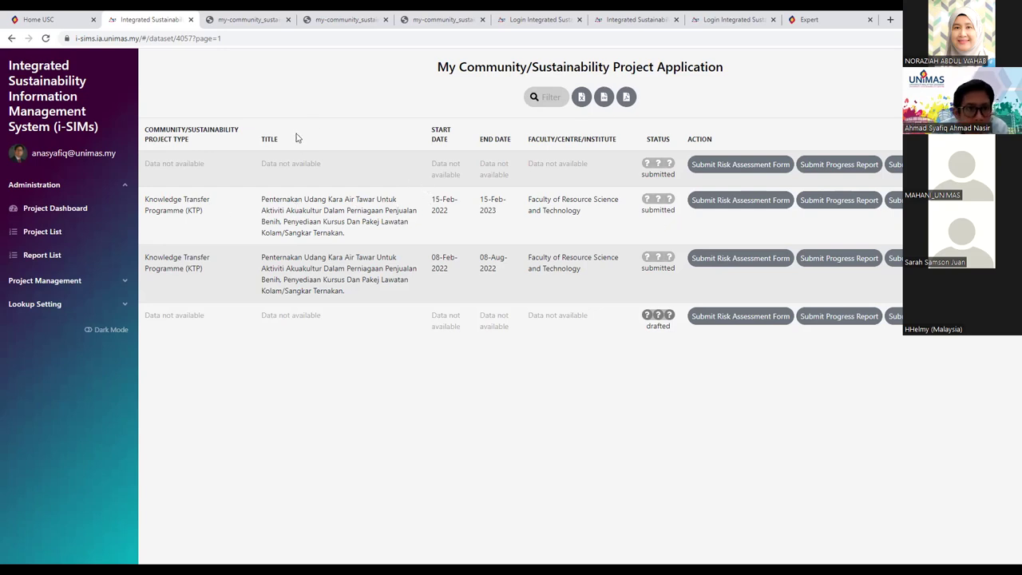
click(25, 94)
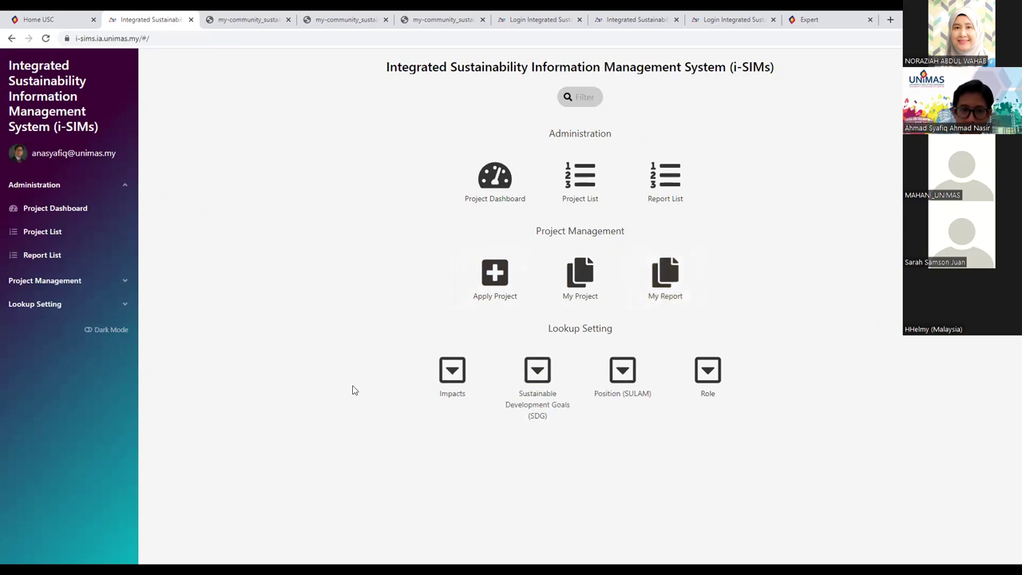
click(449, 365)
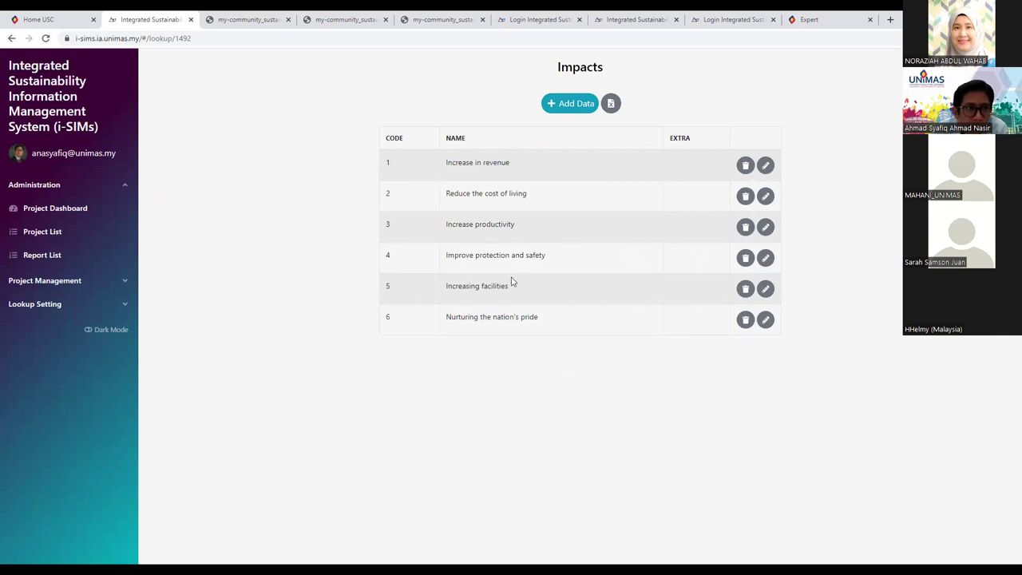
click(9, 40)
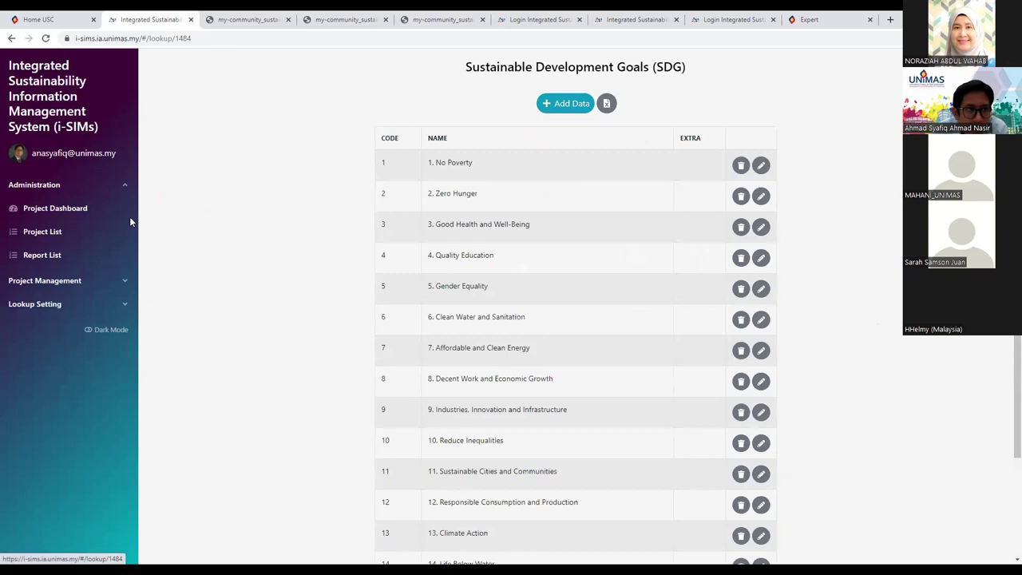
scroll(705, 189, down, 2)
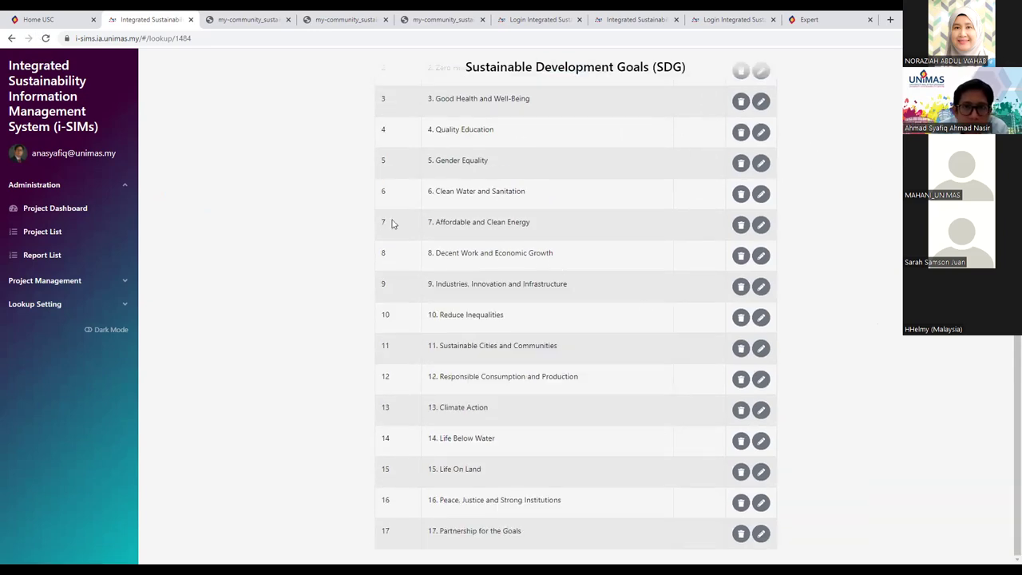
click(11, 40)
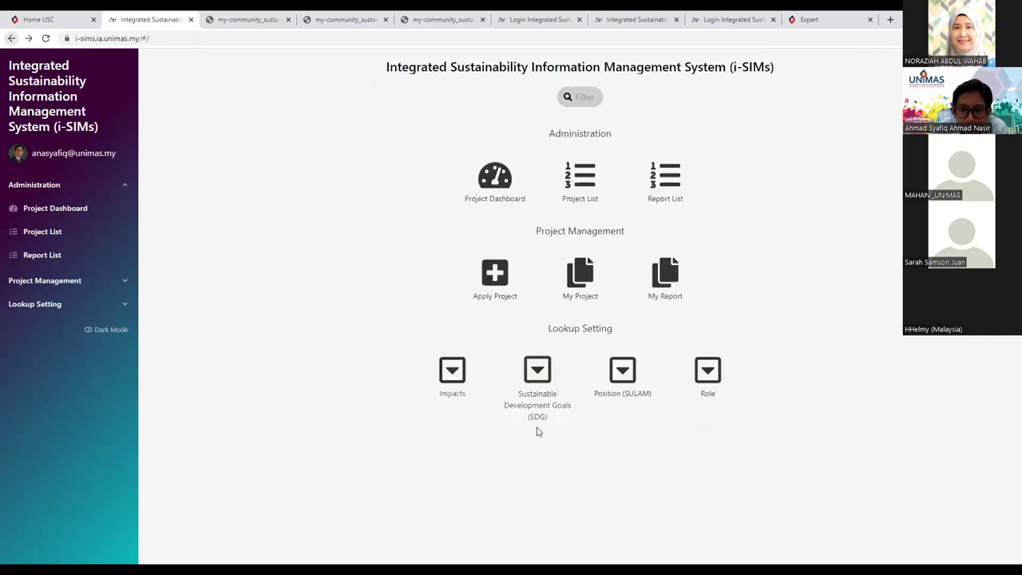
Step: Review the Position (SULAM) and Role lookup lists, ending on the home page
click(626, 371)
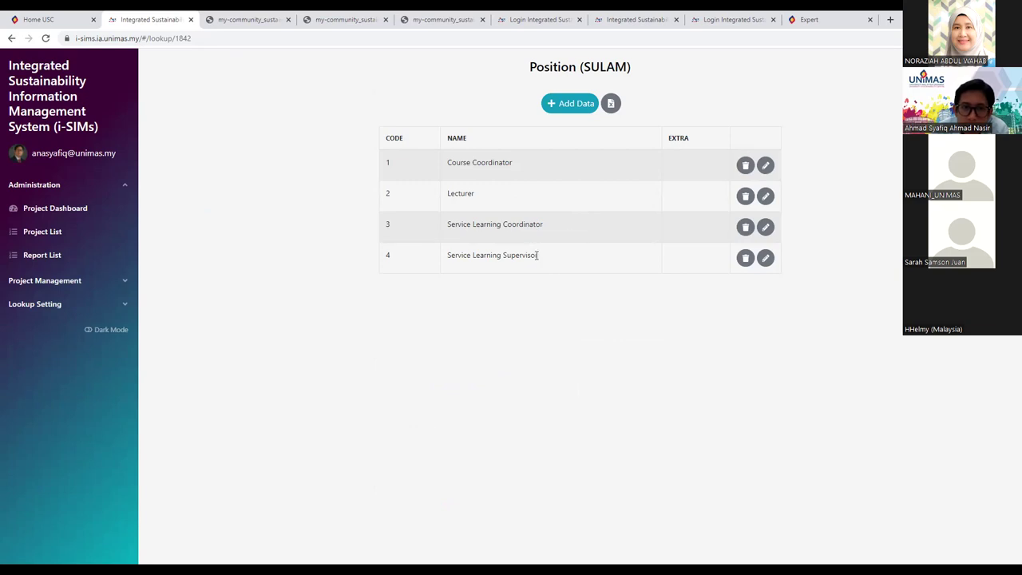
click(12, 38)
click(704, 379)
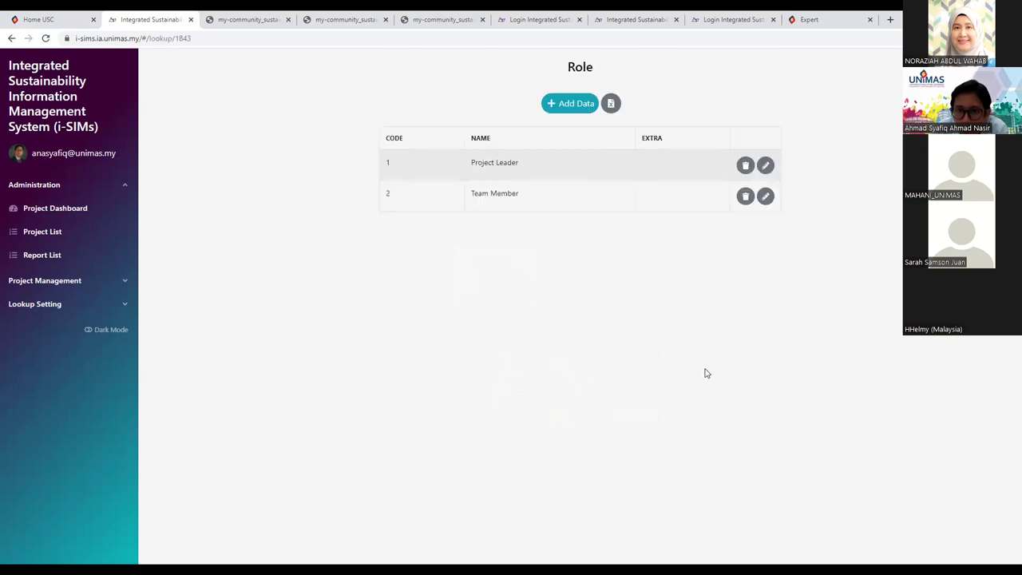
click(11, 37)
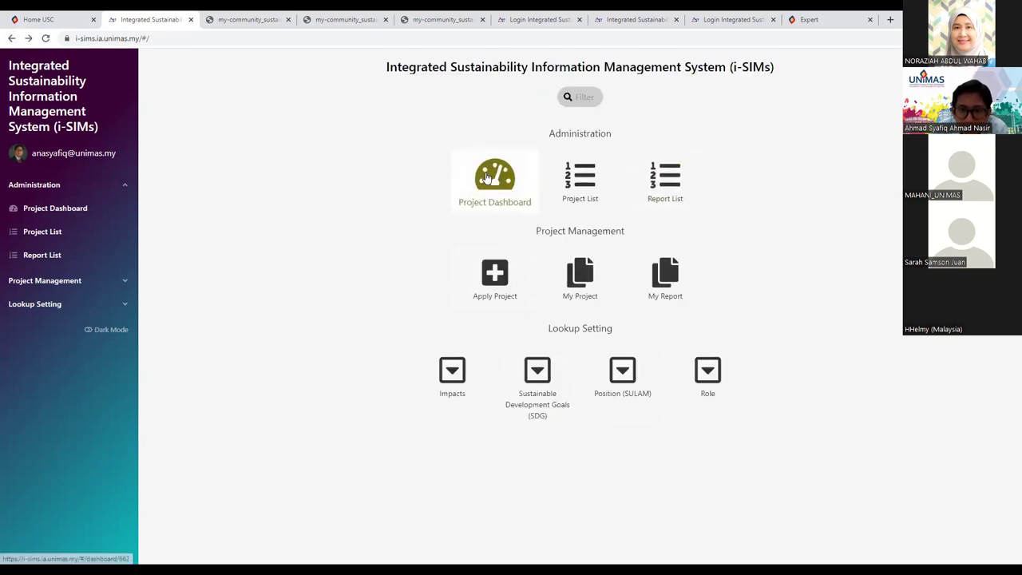
Step: Check the Manage SULAM Project records under Project List and go back to the home page
click(594, 178)
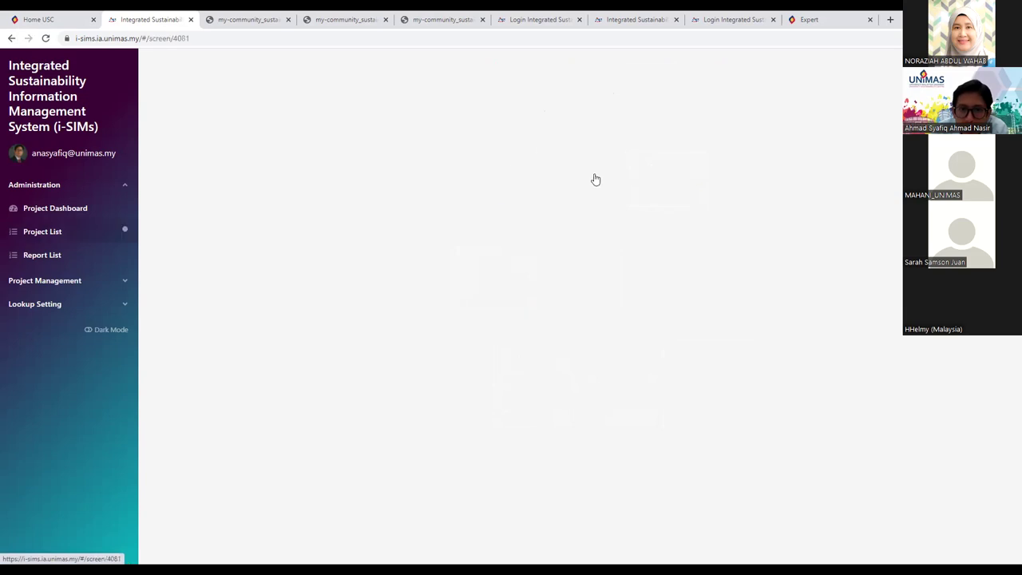
click(590, 176)
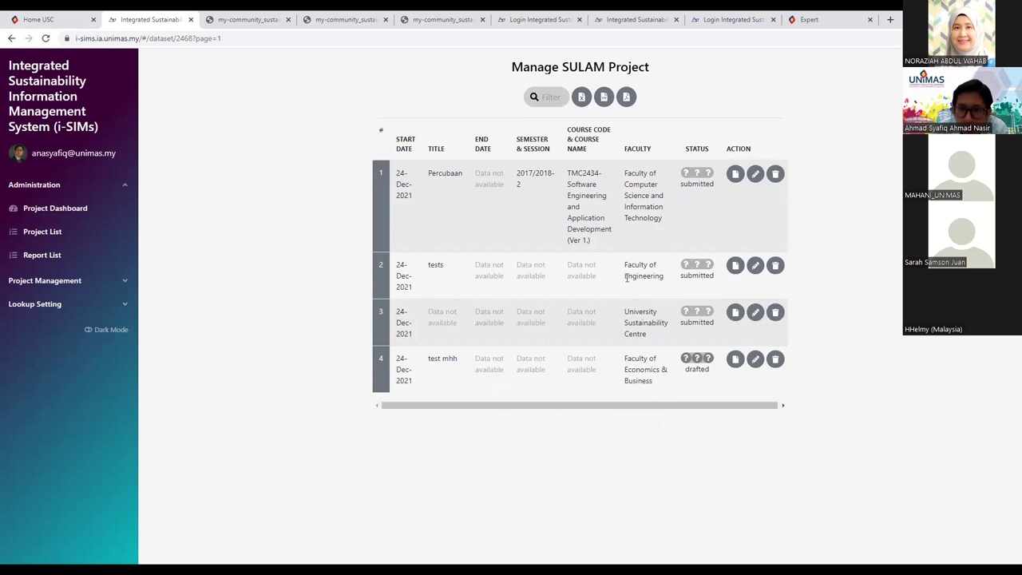
click(11, 39)
click(11, 38)
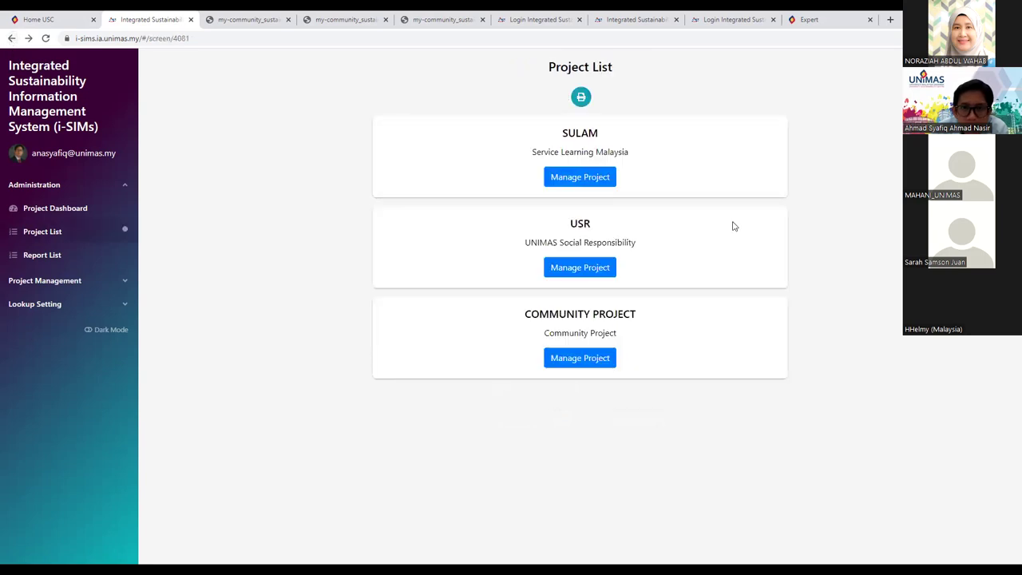
click(12, 38)
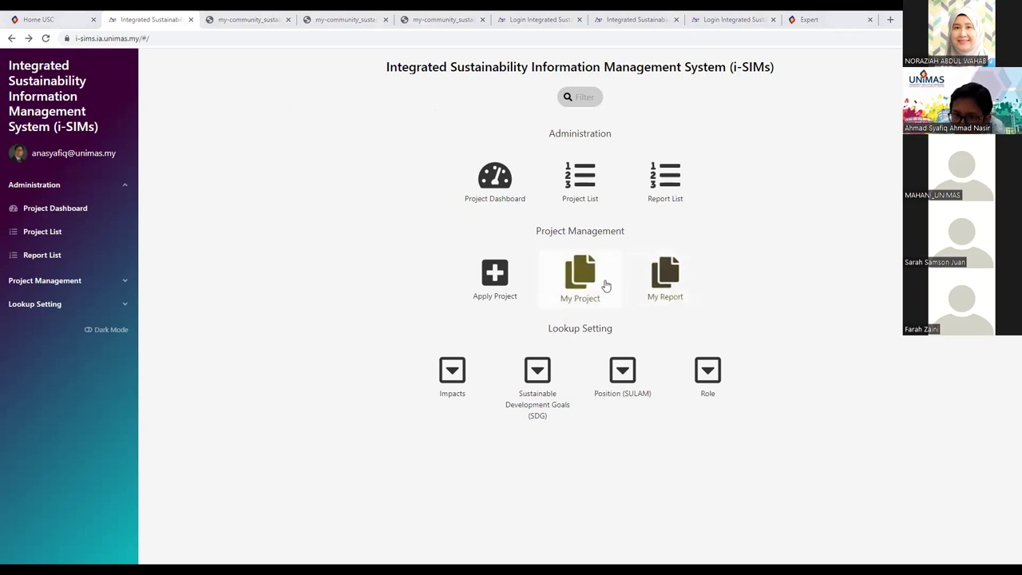
Step: Open the progress report form for the community project starting 15-Feb-2022 from My Project and examine its Report Details and Attachment sections
click(587, 288)
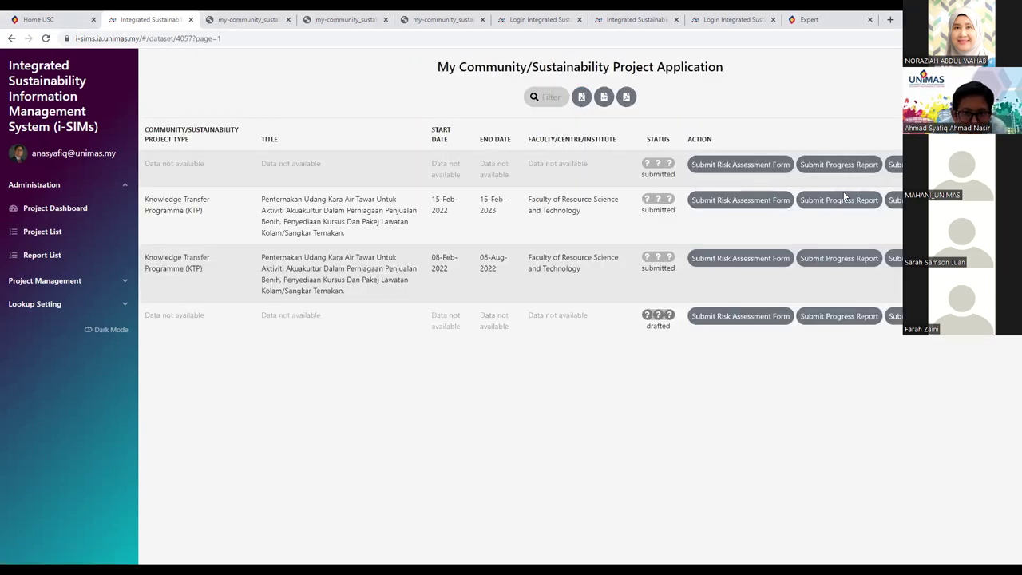
click(838, 200)
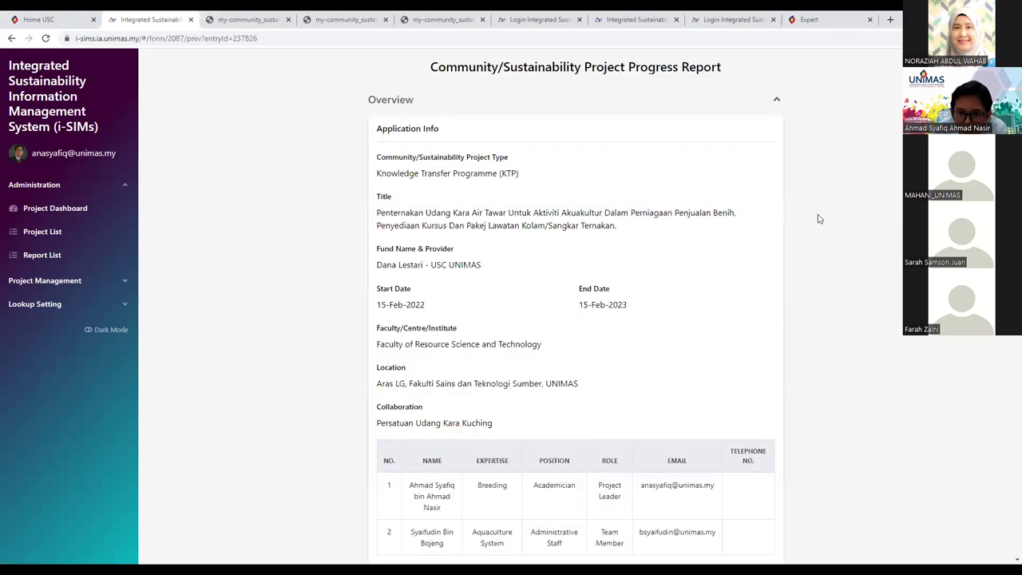
scroll(698, 304, down, 15)
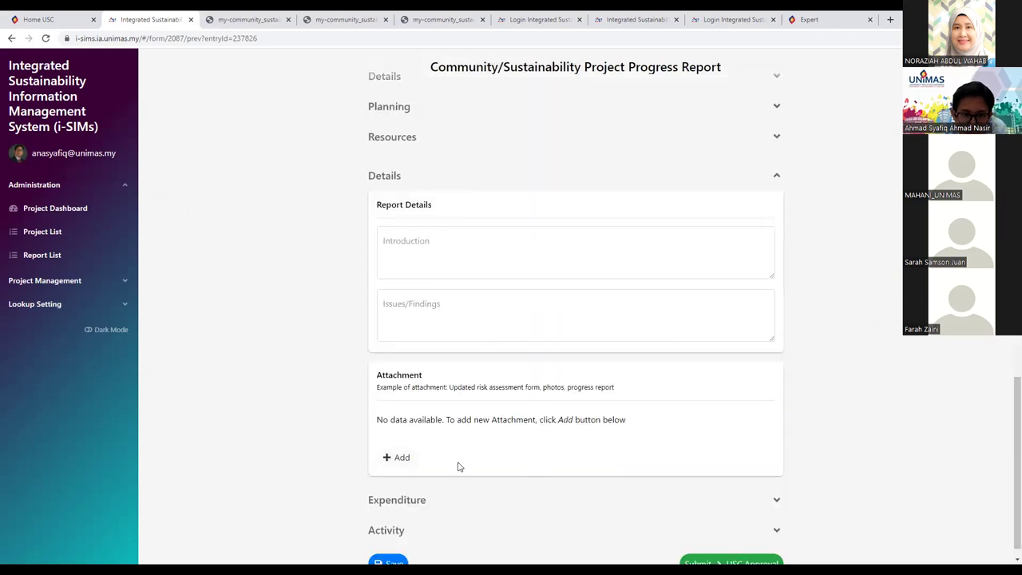
scroll(456, 467, down, 1)
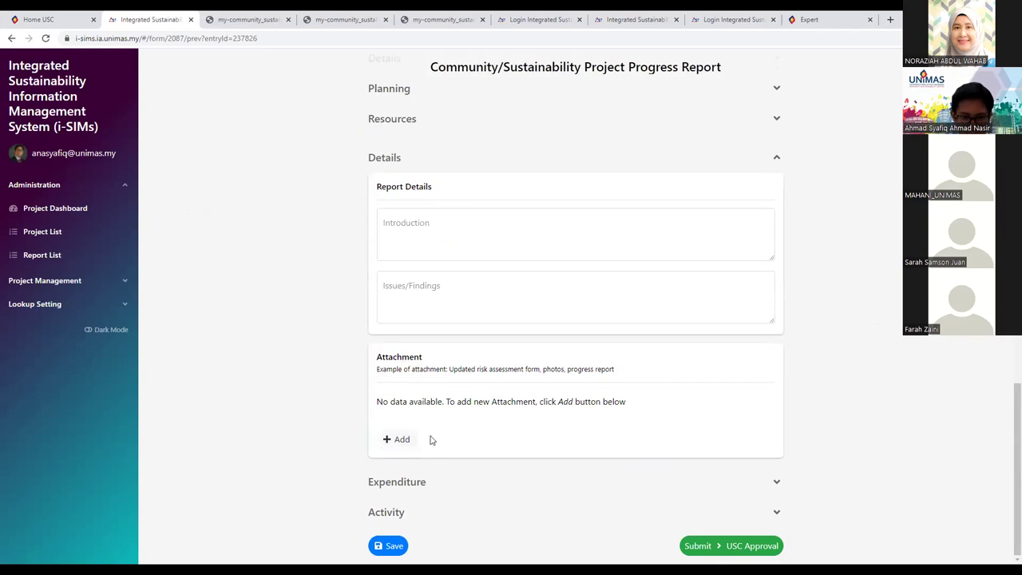
Step: Open a new attachment entry in the progress report and browse for a file, closing both without uploading anything
click(402, 440)
click(432, 166)
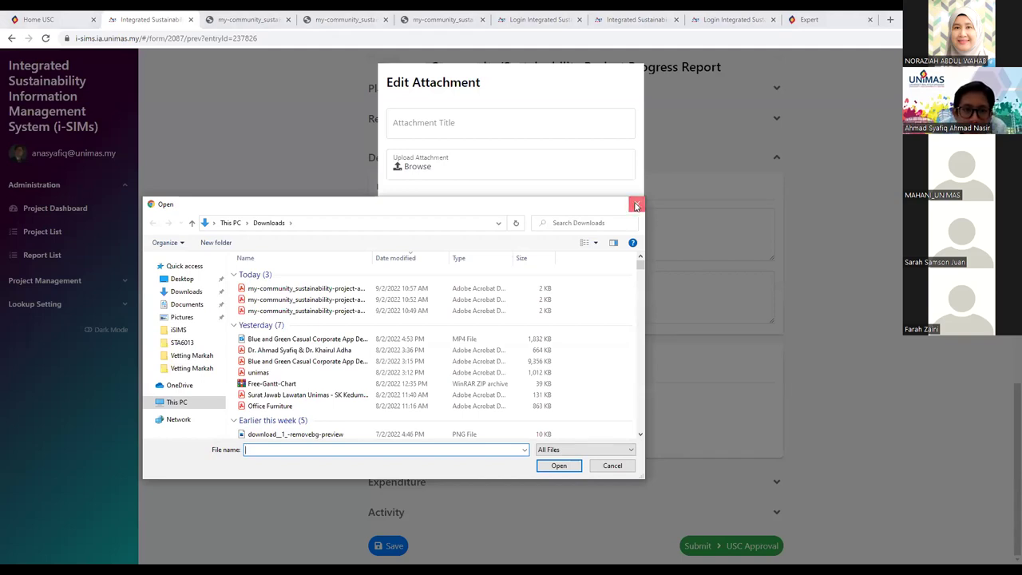
click(637, 206)
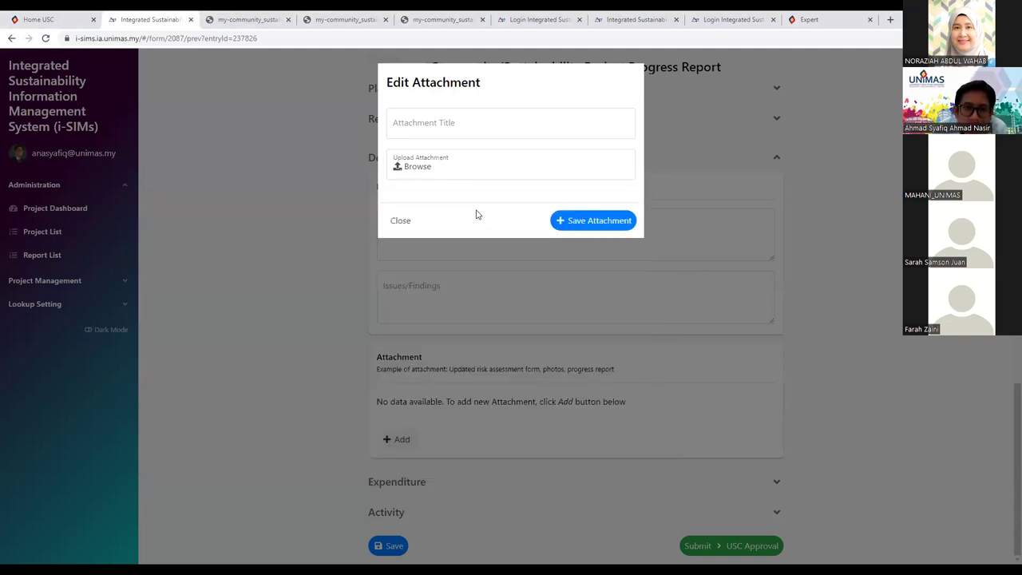
click(399, 221)
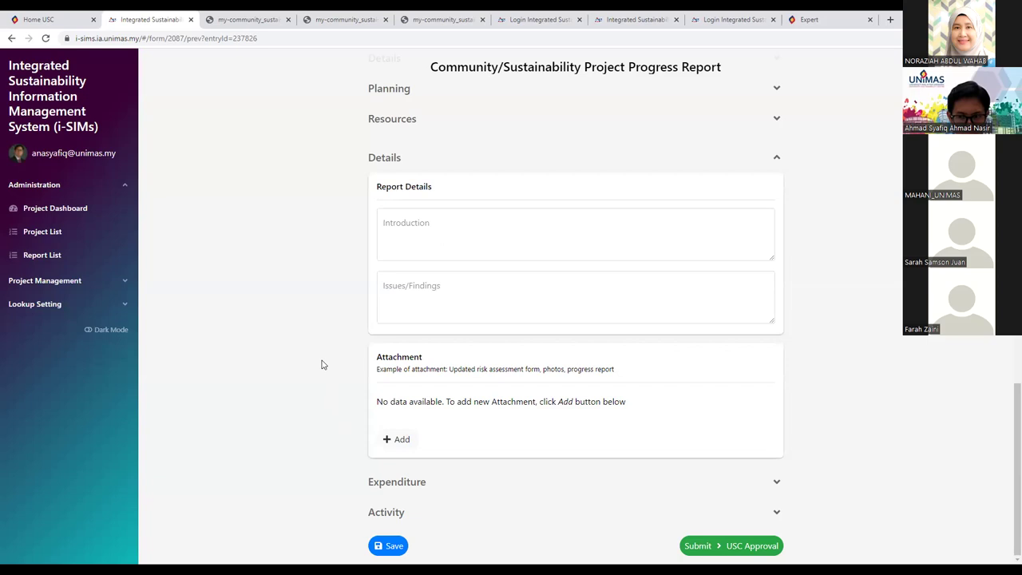
Step: Go to Apply Project from the home page and look over the project types available in USC
click(35, 134)
click(504, 296)
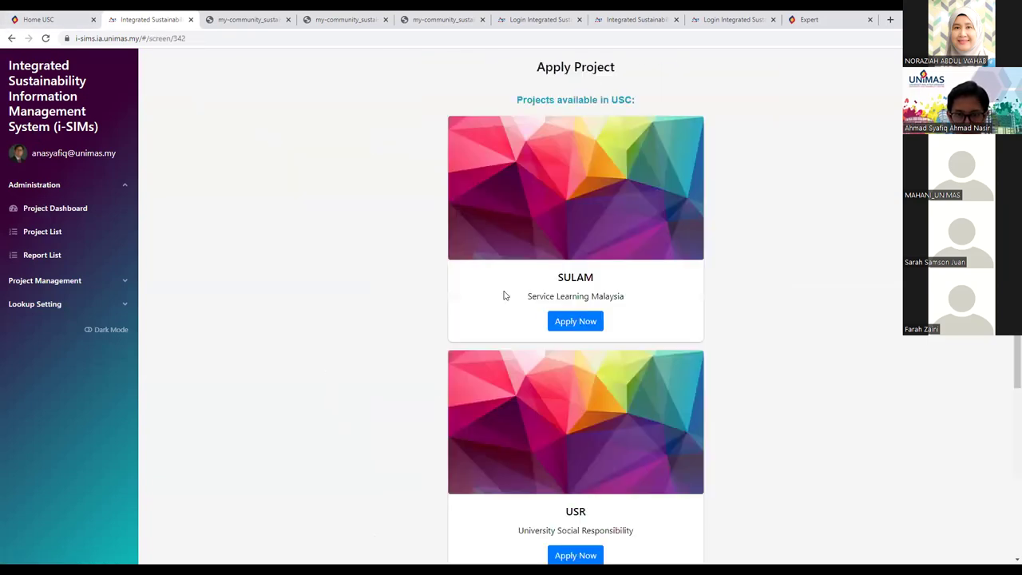
scroll(813, 378, down, 2)
scroll(813, 378, down, 2)
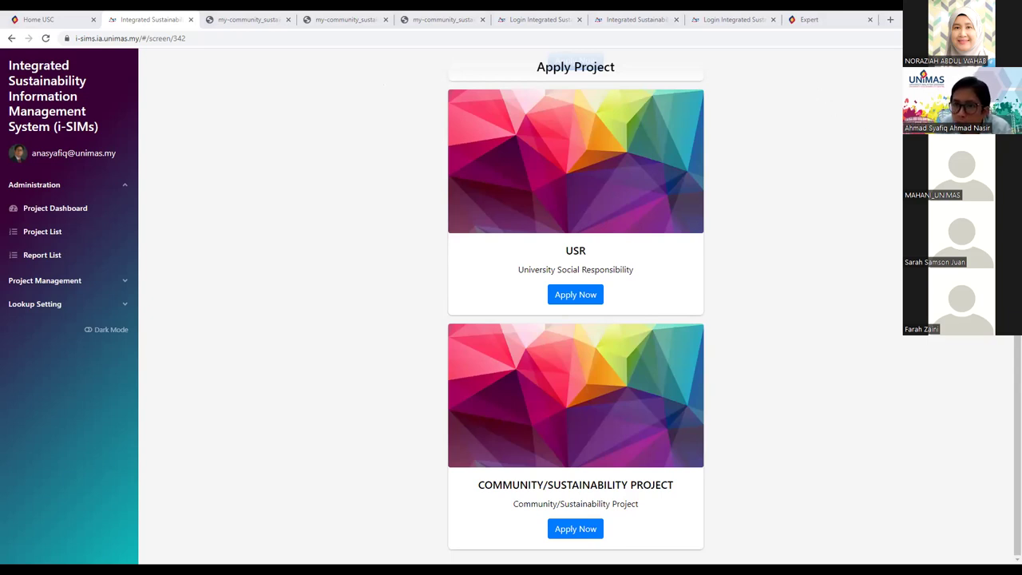
click(1011, 38)
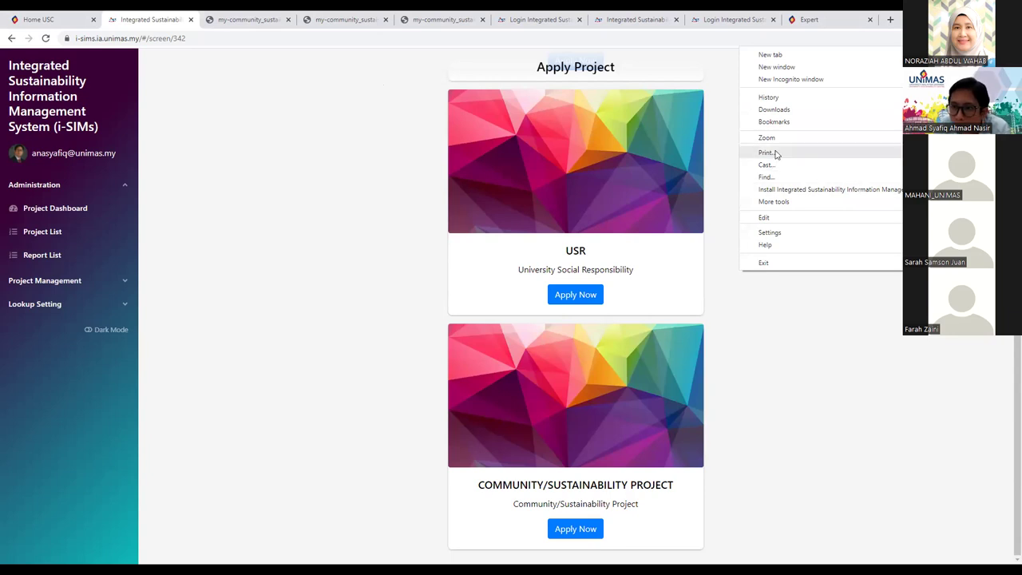
click(739, 313)
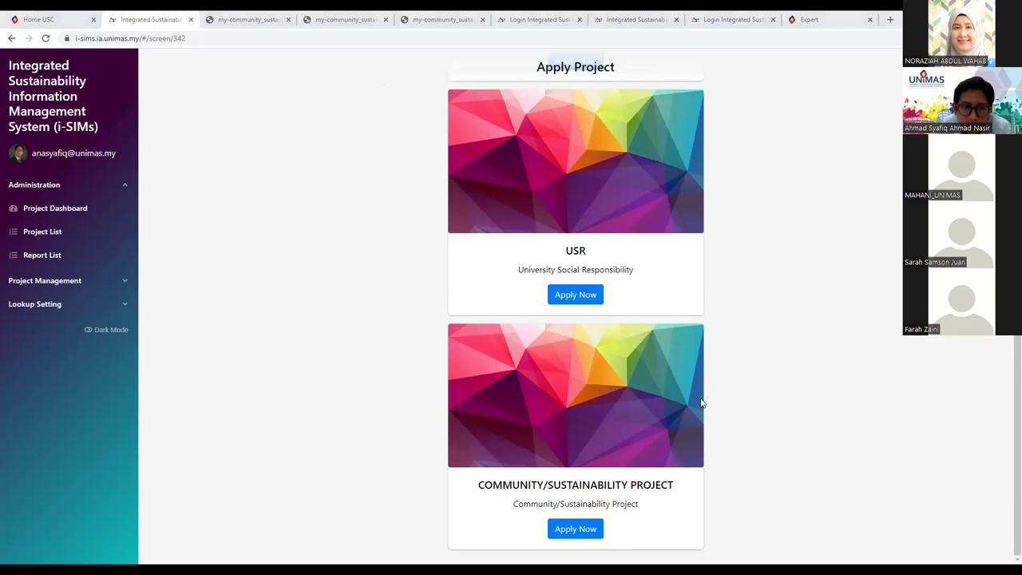
Step: Open a blank Community/Sustainability Project paperwork form from Apply Project and review its Overview section
click(36, 113)
click(476, 285)
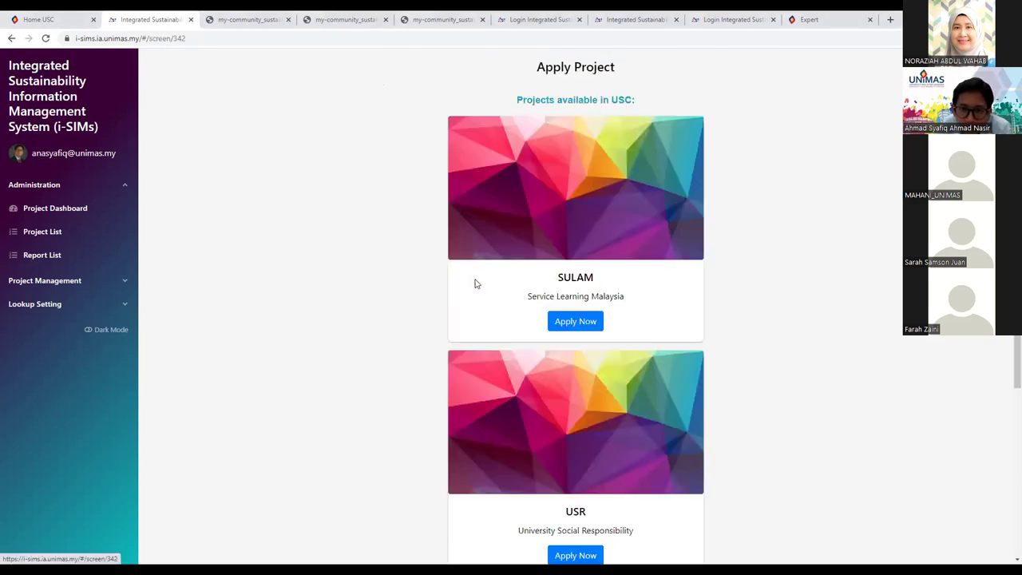
scroll(607, 399, down, 3)
click(589, 526)
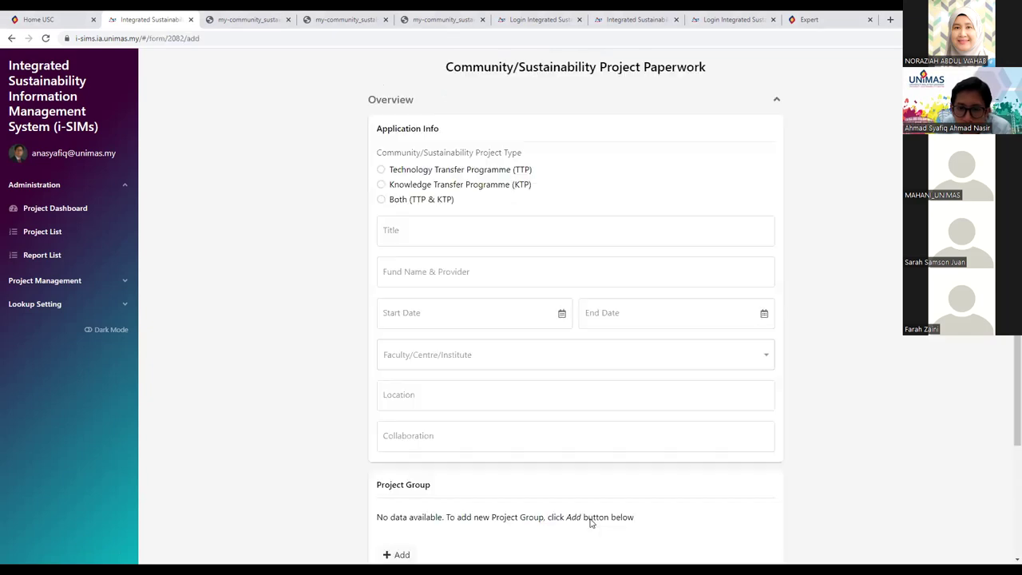
scroll(483, 243, down, 2)
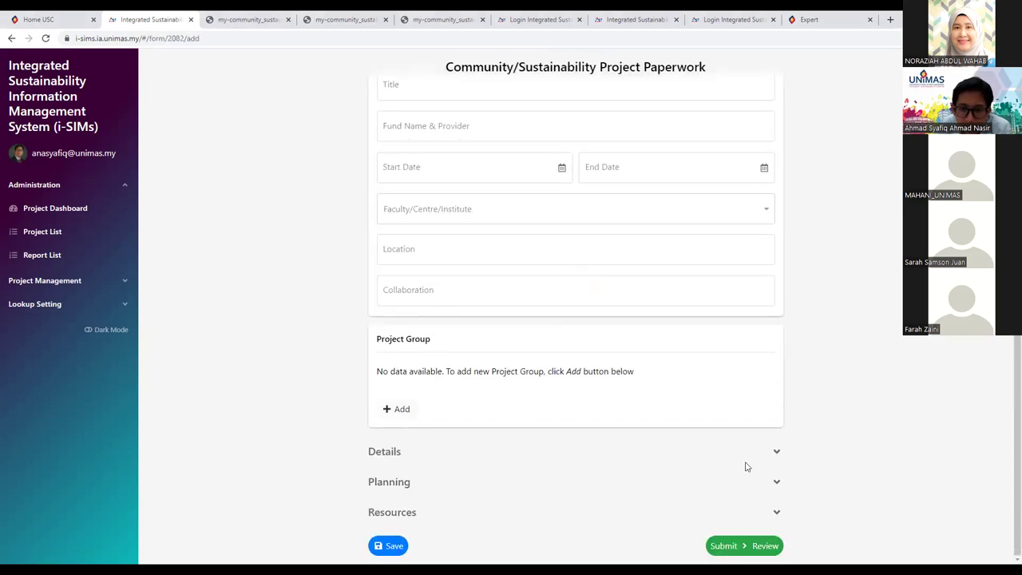
Step: Review the paperwork form's Details section, including impacts, Sustainable Development Goals and target group, and its Planning section
click(778, 453)
scroll(781, 457, down, 5)
scroll(782, 457, down, 5)
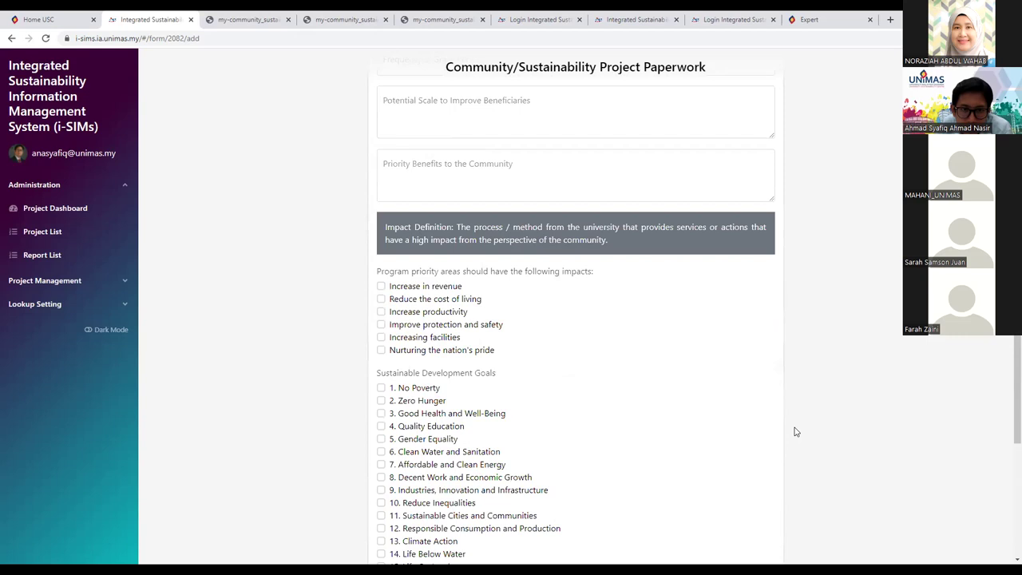
scroll(794, 428, up, 2)
scroll(795, 431, down, 6)
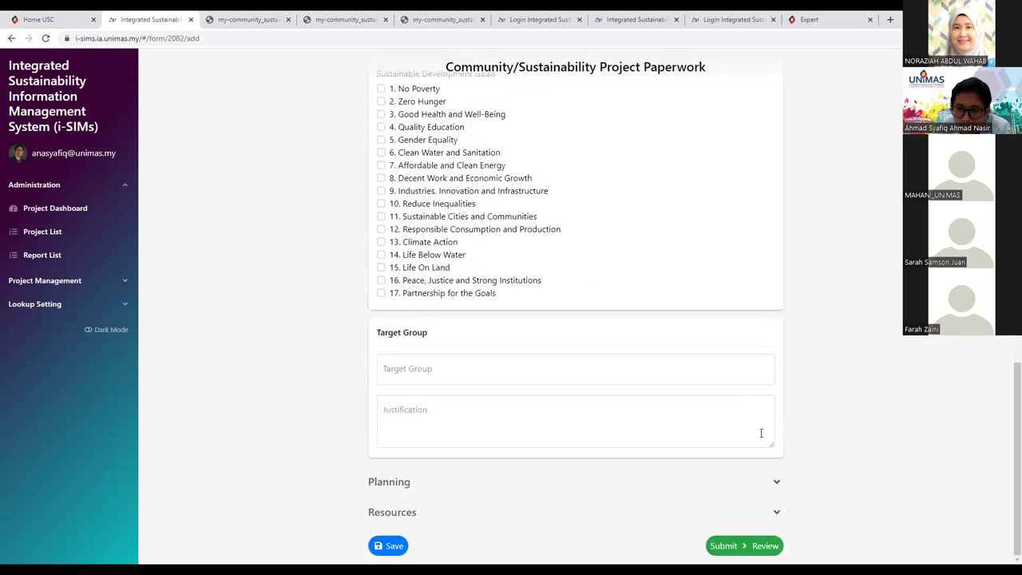
click(775, 483)
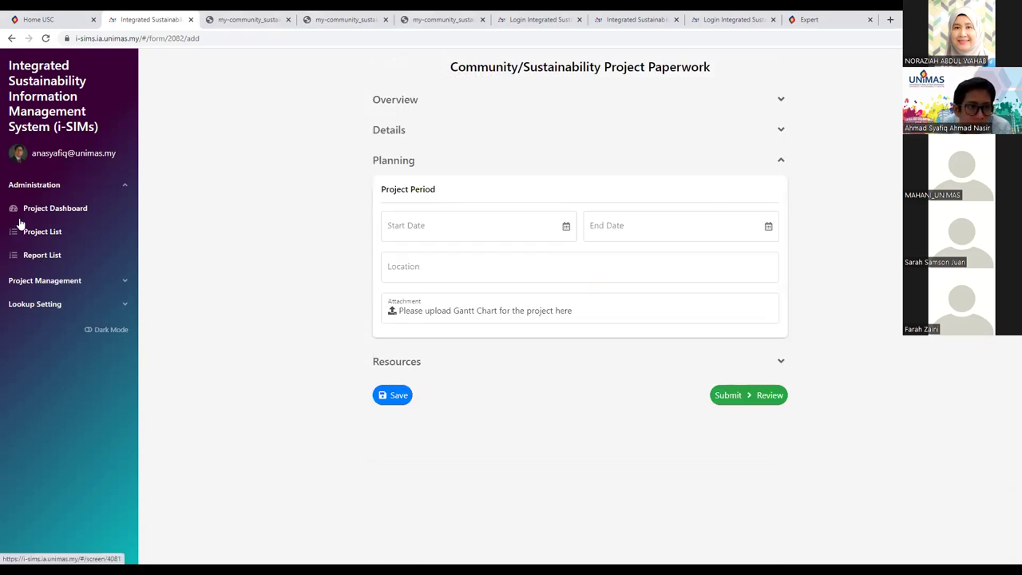
Step: Open the final report form for the community project starting 15-Feb-2022 from the My Project application list
click(48, 130)
click(589, 294)
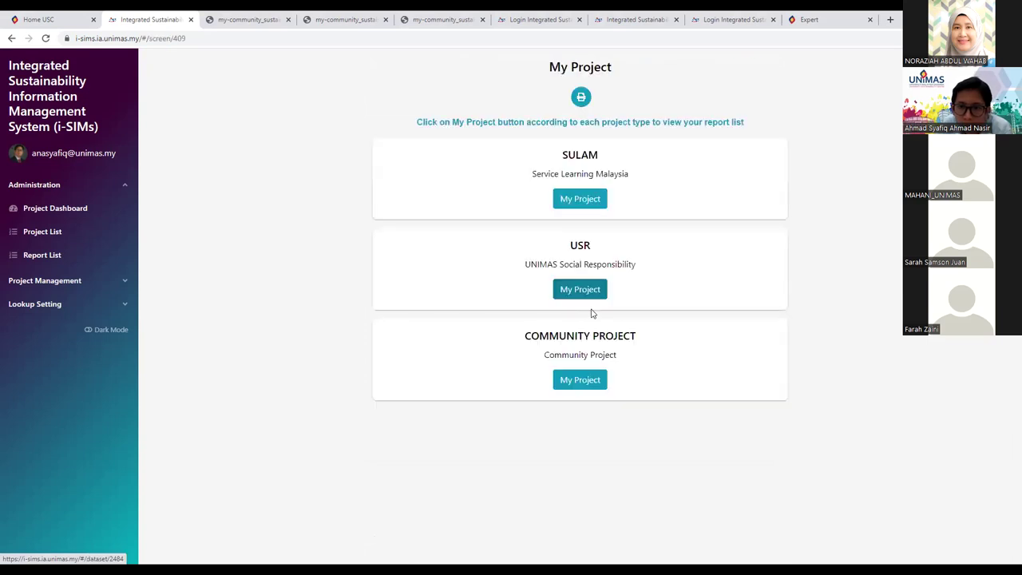
click(596, 388)
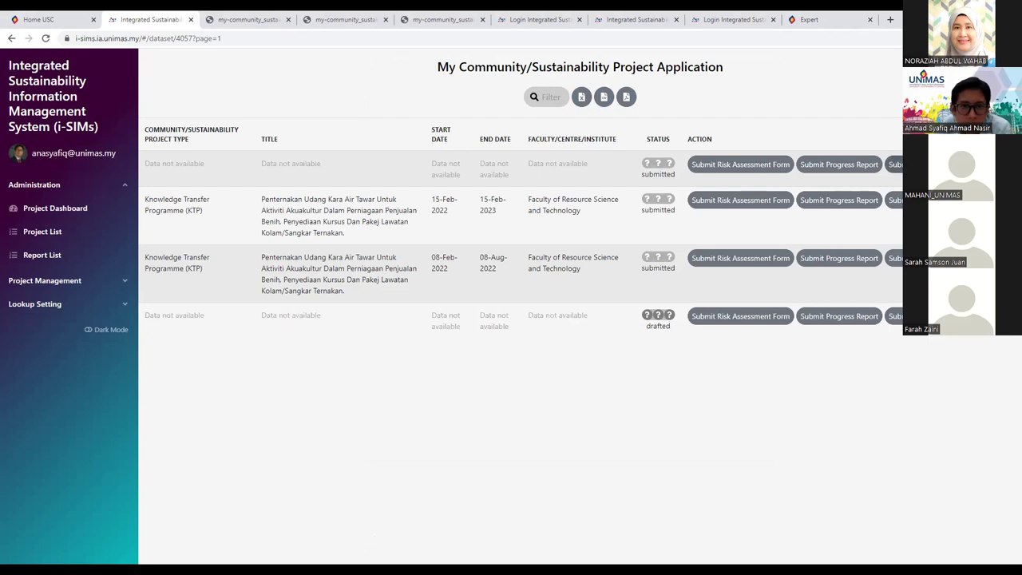
click(894, 165)
Step: Examine the final report's detail fields and read the example hints for Output and Outcome
scroll(870, 232, down, 3)
scroll(874, 245, up, 2)
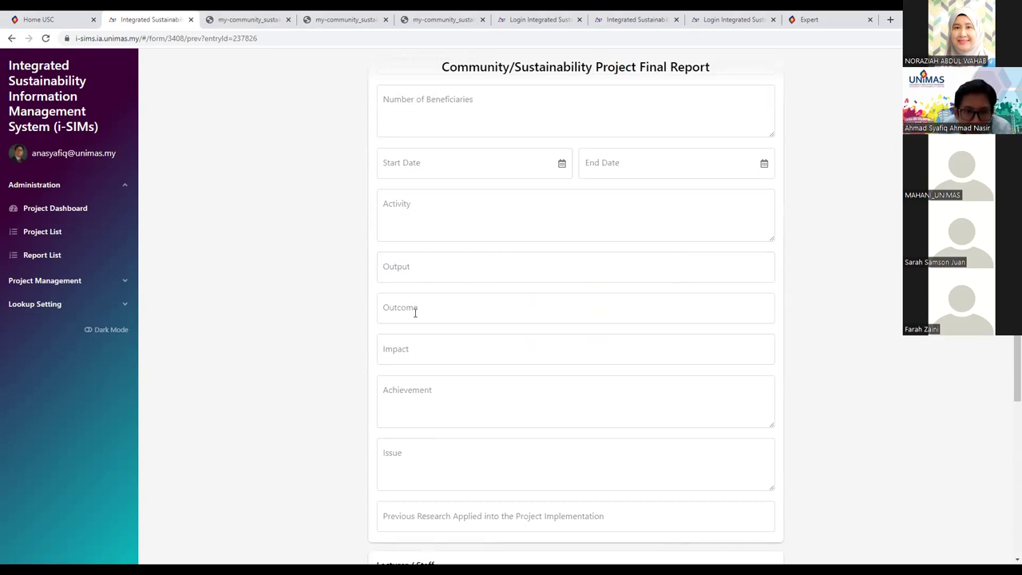
click(475, 263)
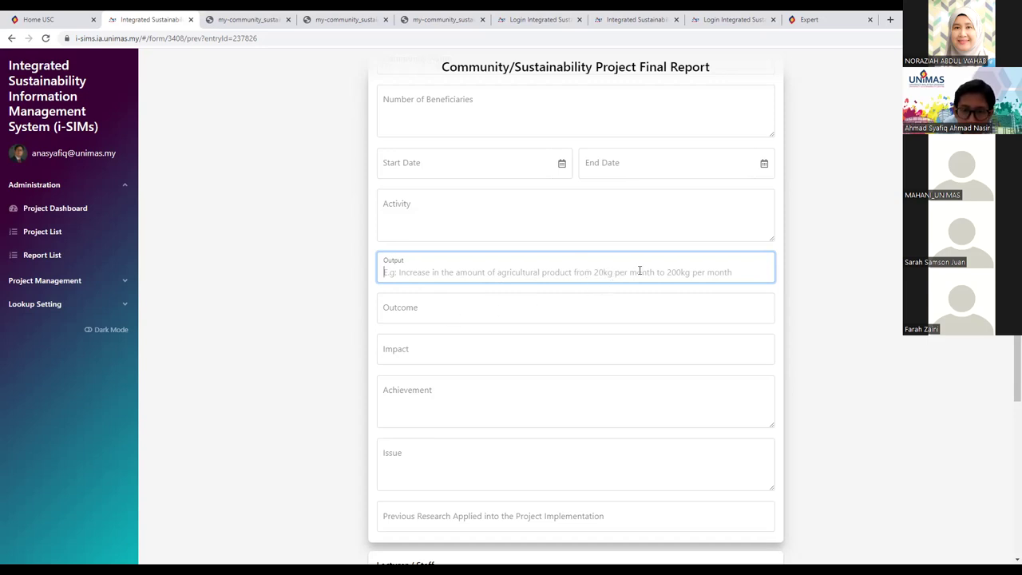
click(579, 307)
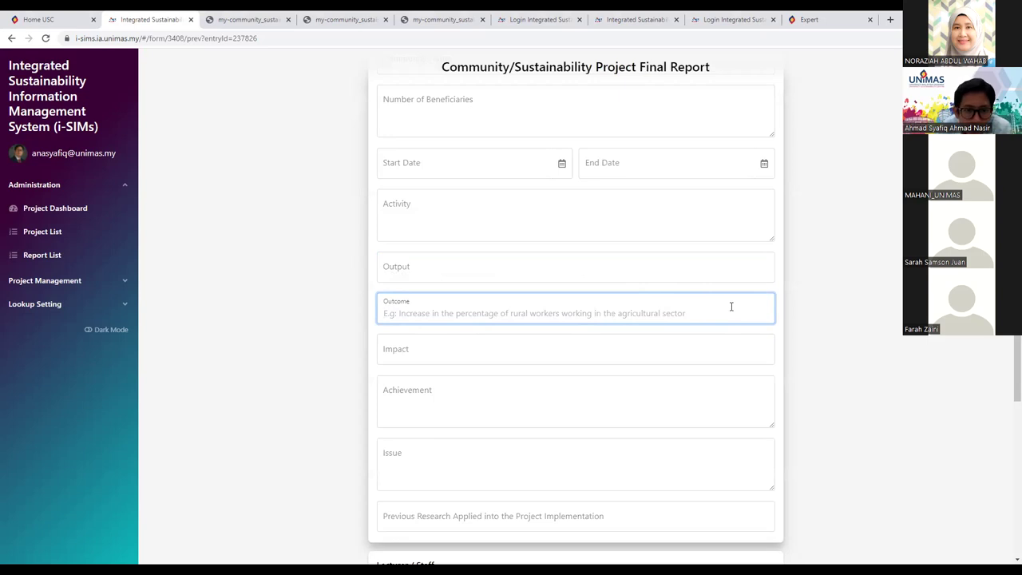
Step: Read the example hints for Impact, Achievement and Issue in the final report's details
scroll(730, 306, down, 1)
click(495, 312)
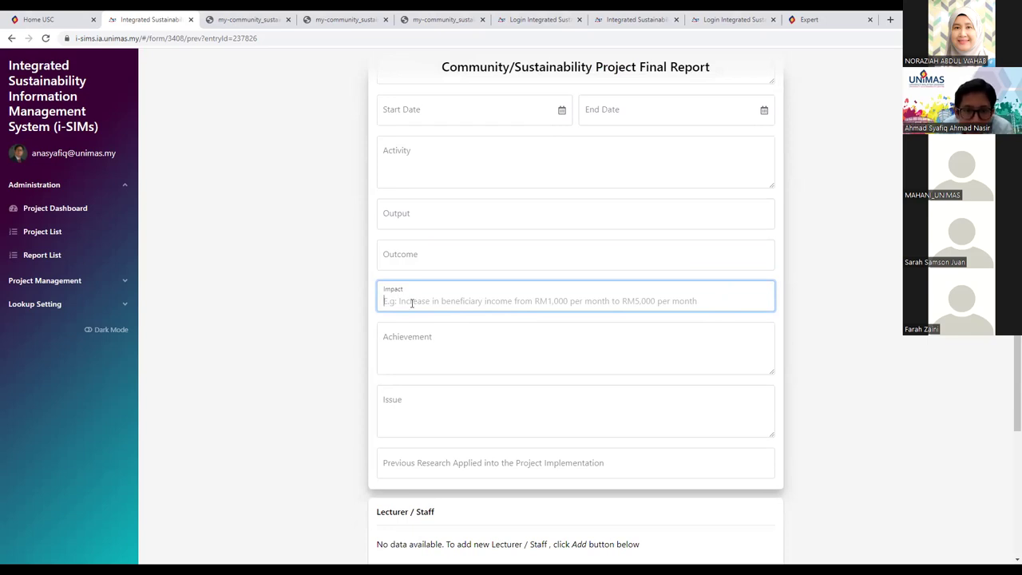
click(537, 350)
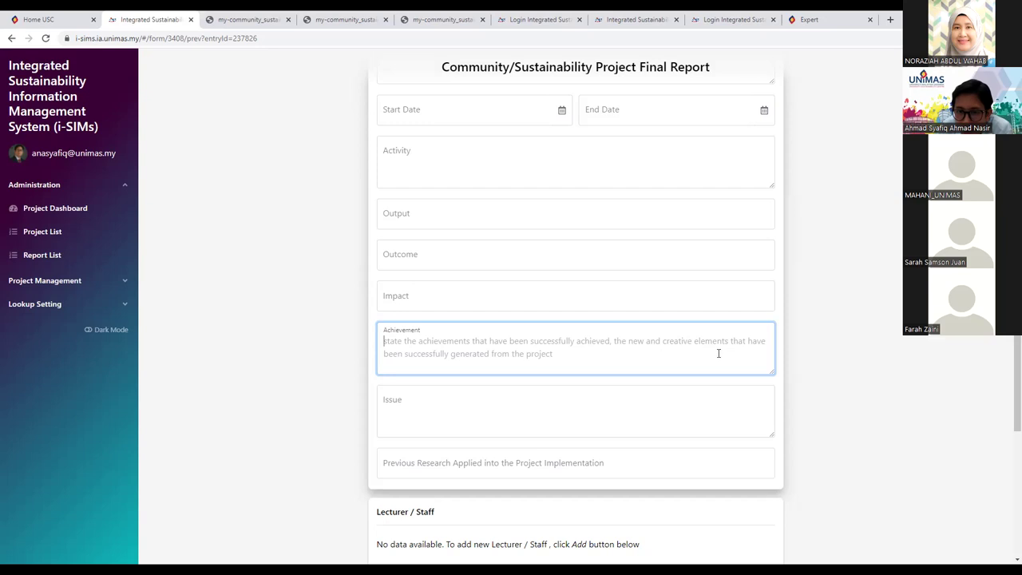
click(607, 392)
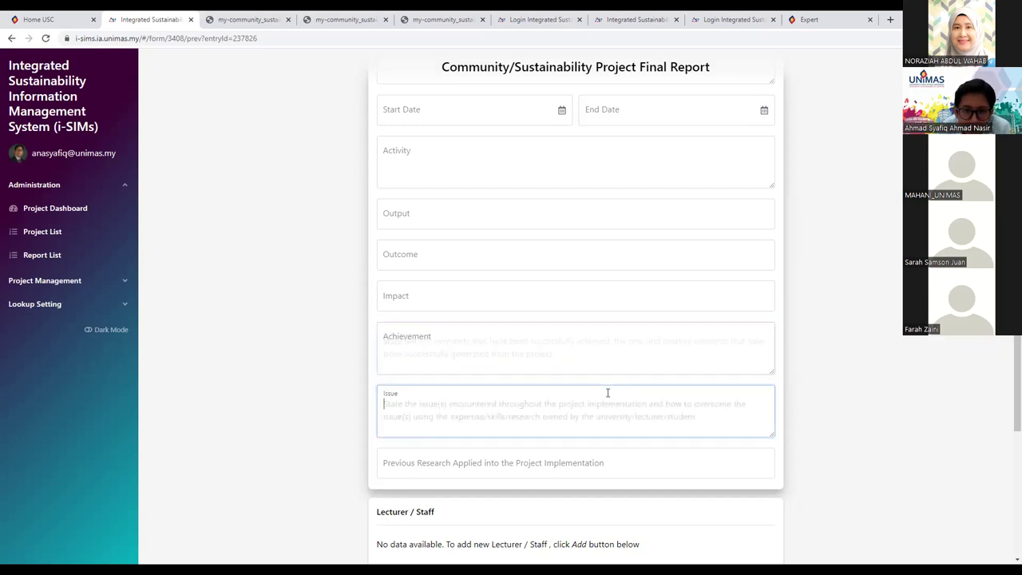
scroll(471, 359, down, 1)
scroll(360, 208, up, 1)
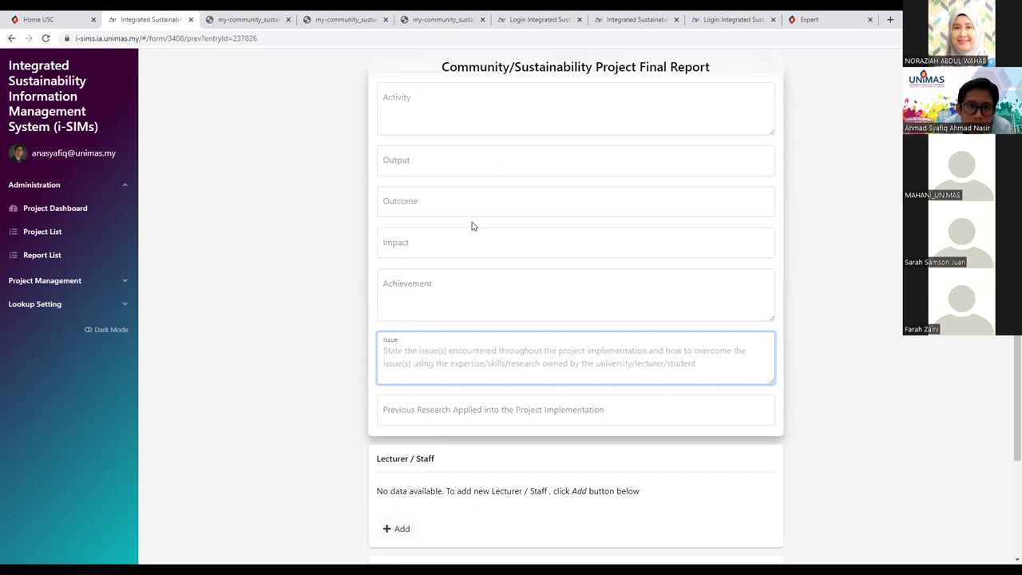
Step: Compare the example hints of the Output, Outcome and Impact fields in the final report
click(468, 167)
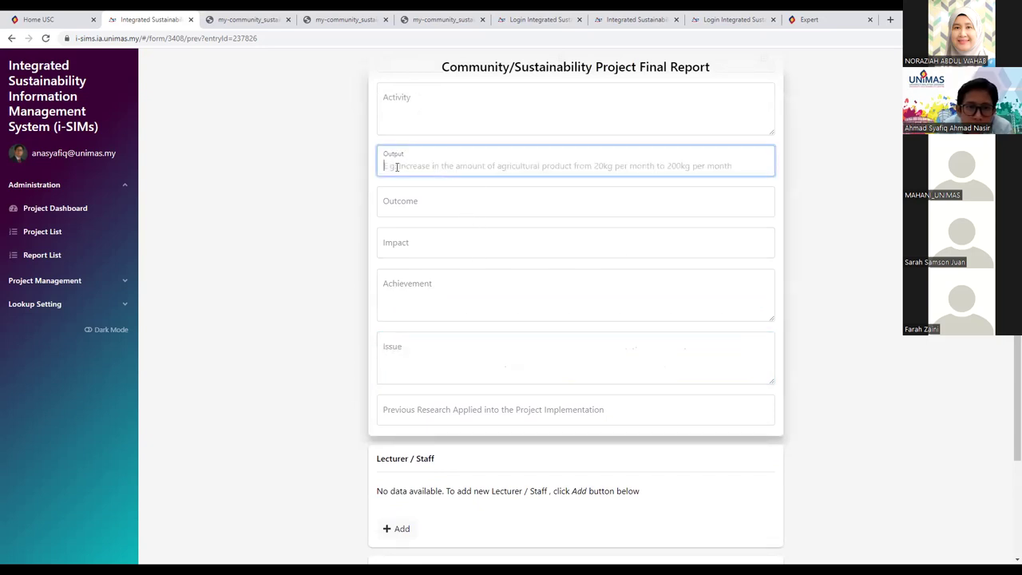
click(456, 209)
click(484, 236)
click(464, 160)
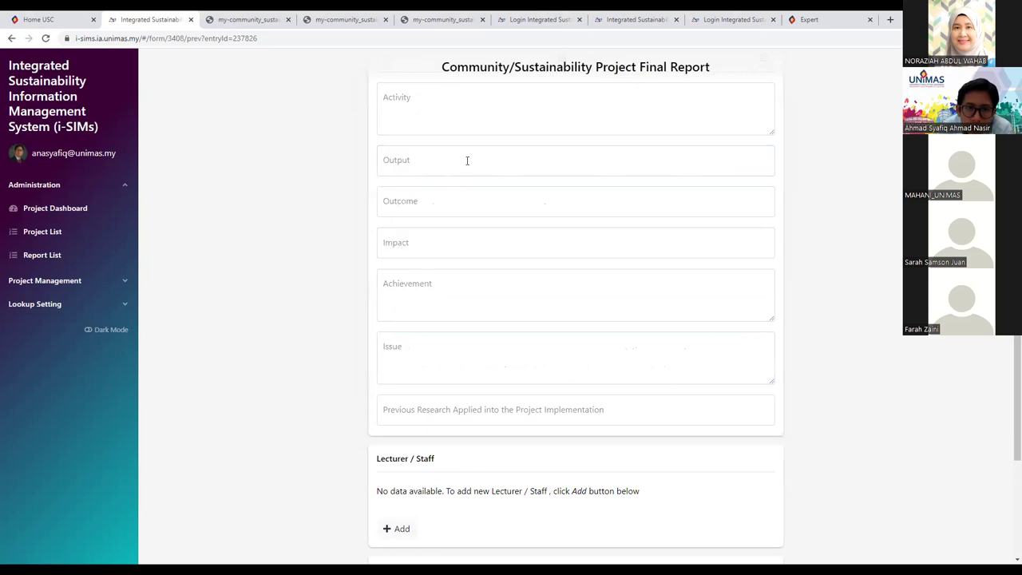
click(445, 202)
click(455, 244)
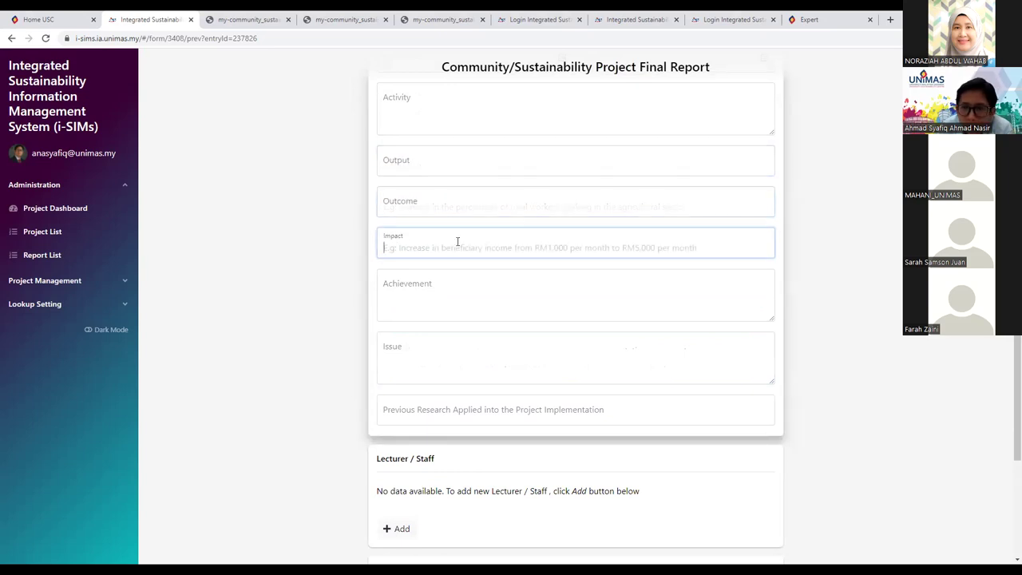
click(819, 171)
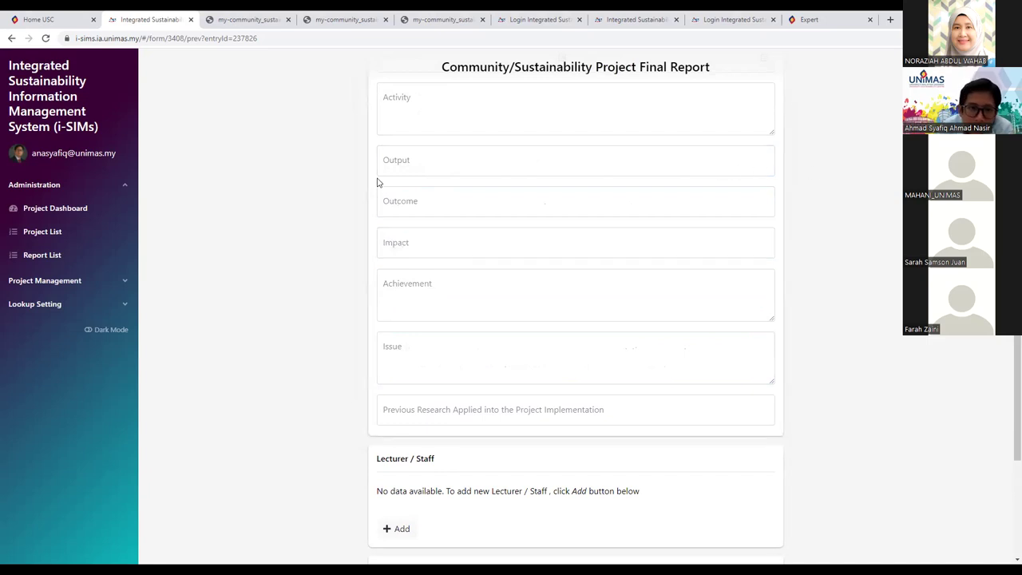
click(436, 164)
click(867, 174)
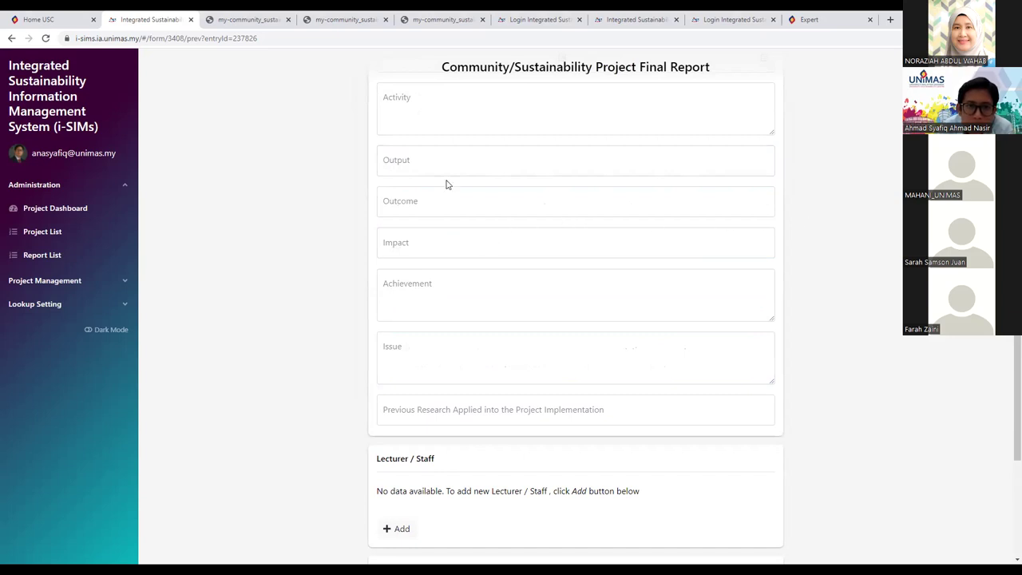
click(424, 158)
click(426, 206)
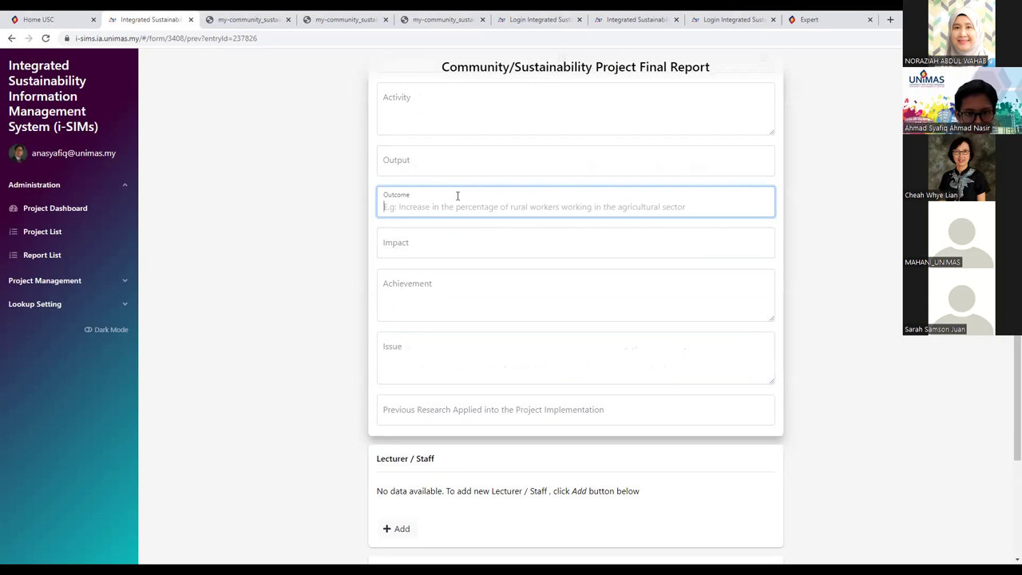
click(516, 158)
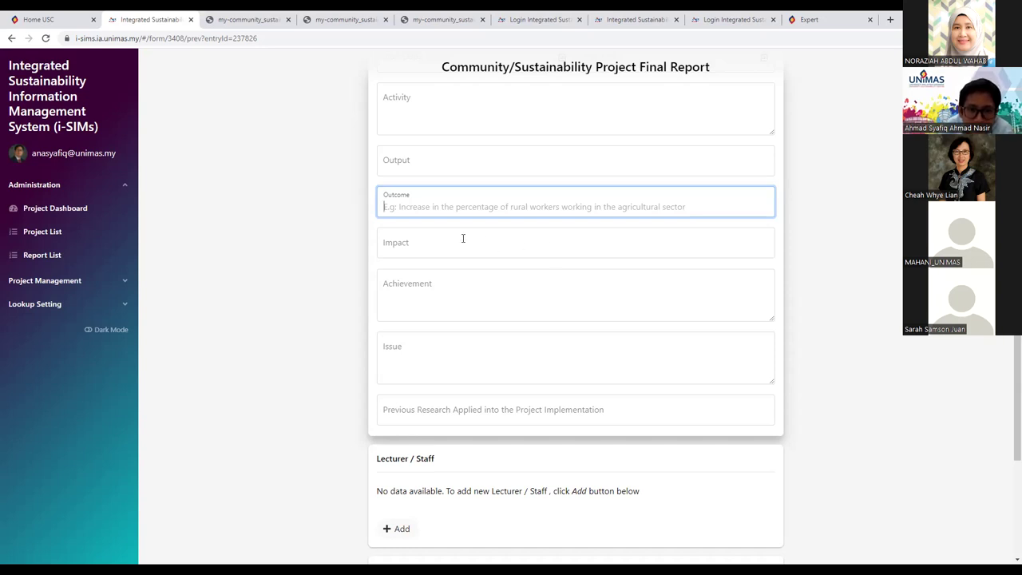
click(512, 242)
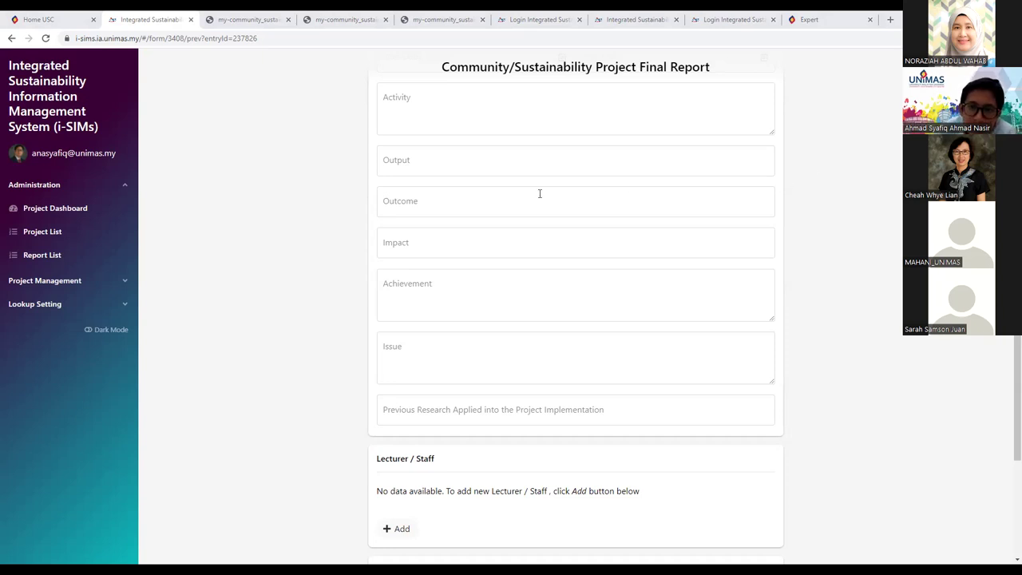
Step: Go through the Output, Outcome, Impact and Achievement hints of the final report once more
click(465, 165)
click(468, 211)
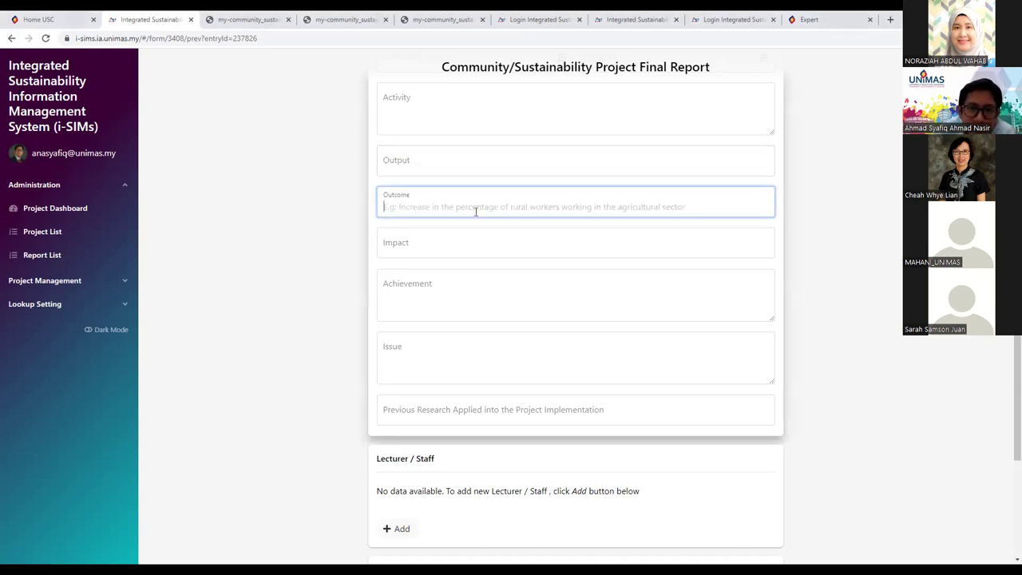
click(485, 238)
click(431, 163)
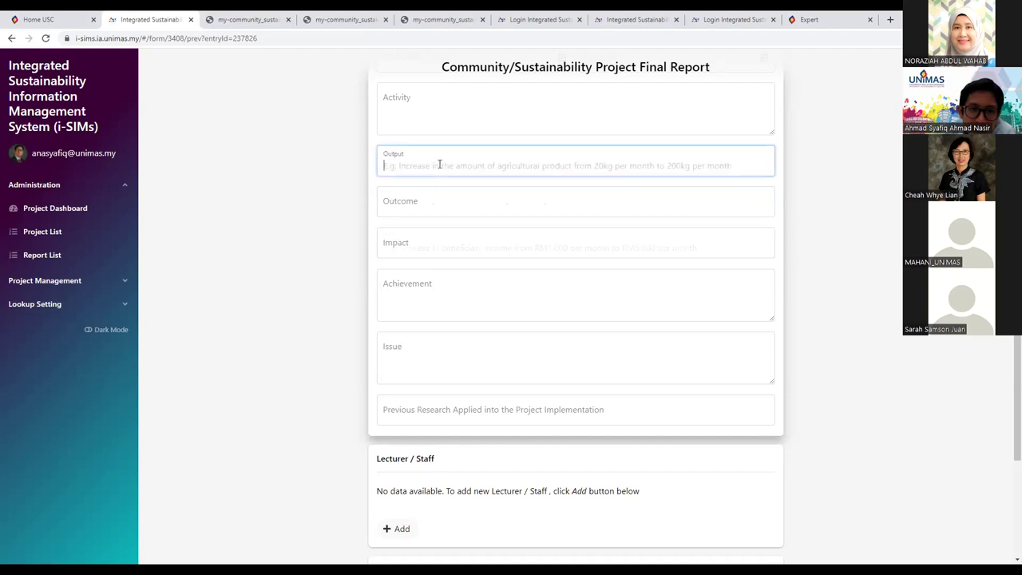
click(469, 207)
click(472, 247)
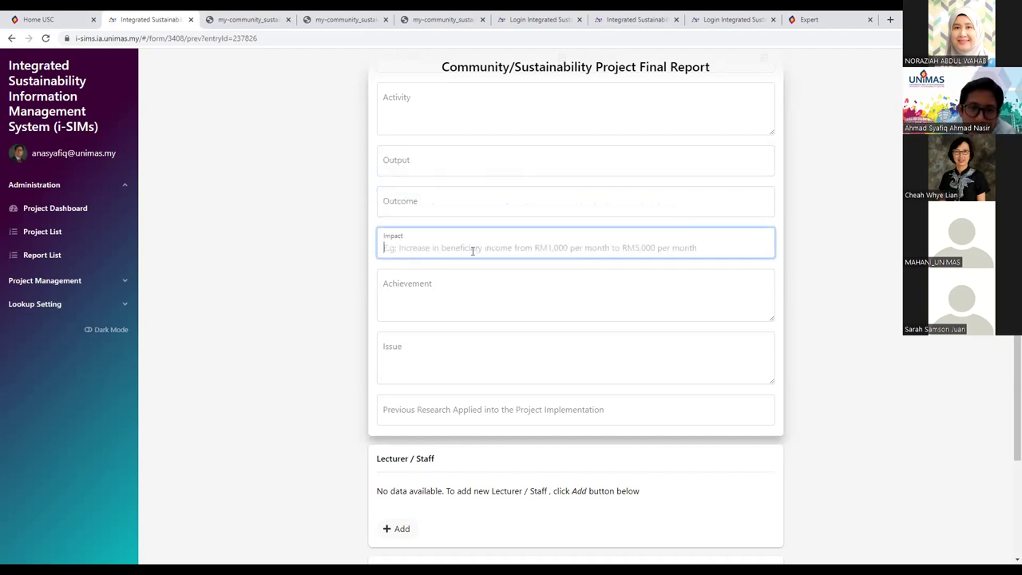
click(486, 294)
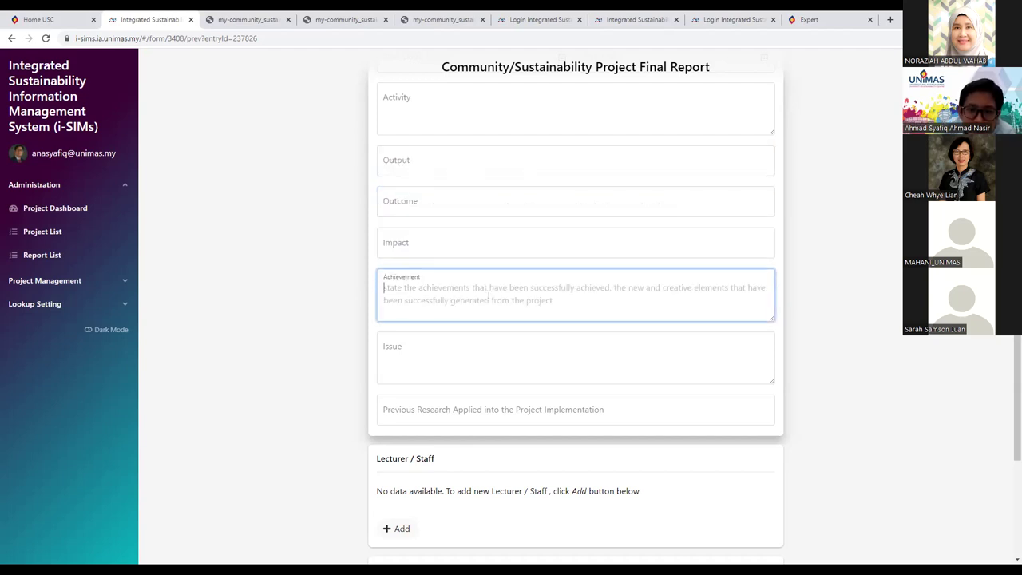
click(840, 152)
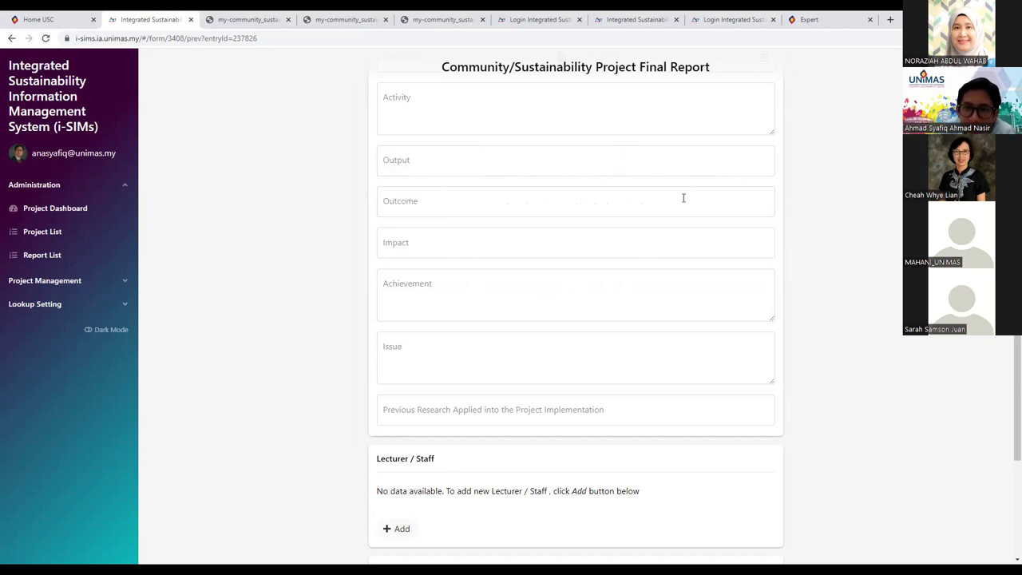
click(564, 250)
click(840, 251)
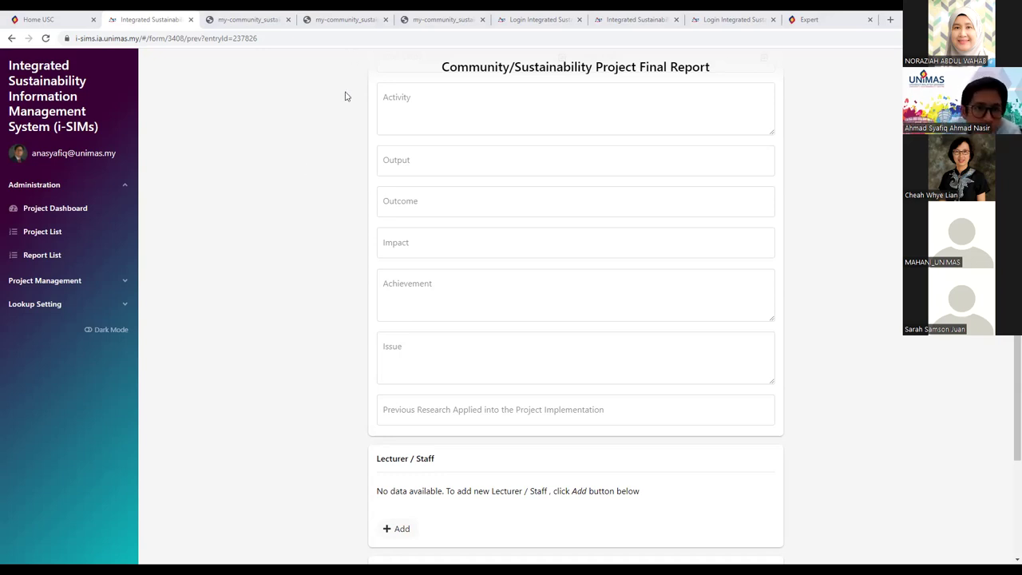
Step: Look over the whole final report form, from Report Details to Lecturer / Staff, Collaboration and Finance
scroll(311, 227, up, 3)
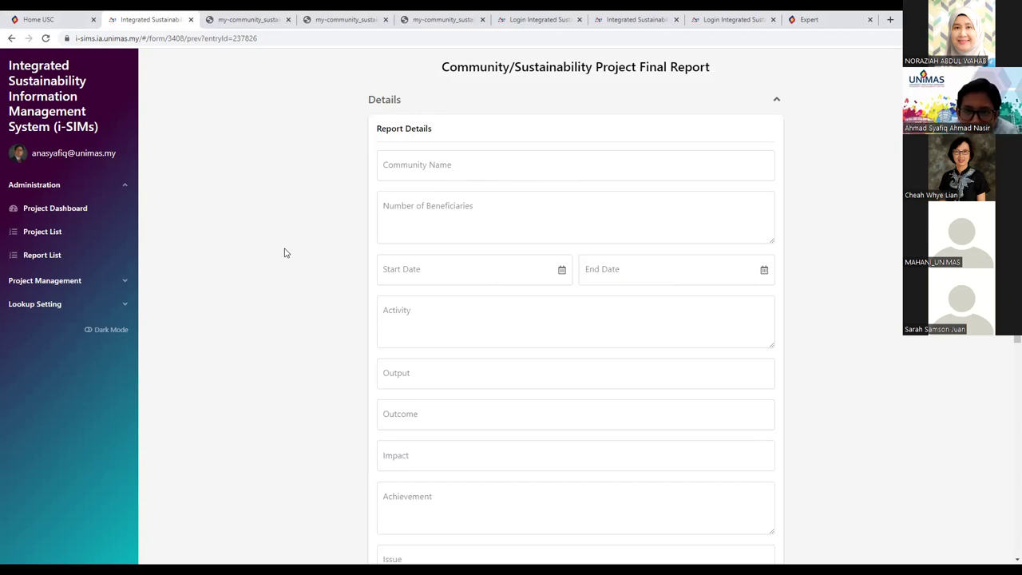
scroll(284, 253, down, 5)
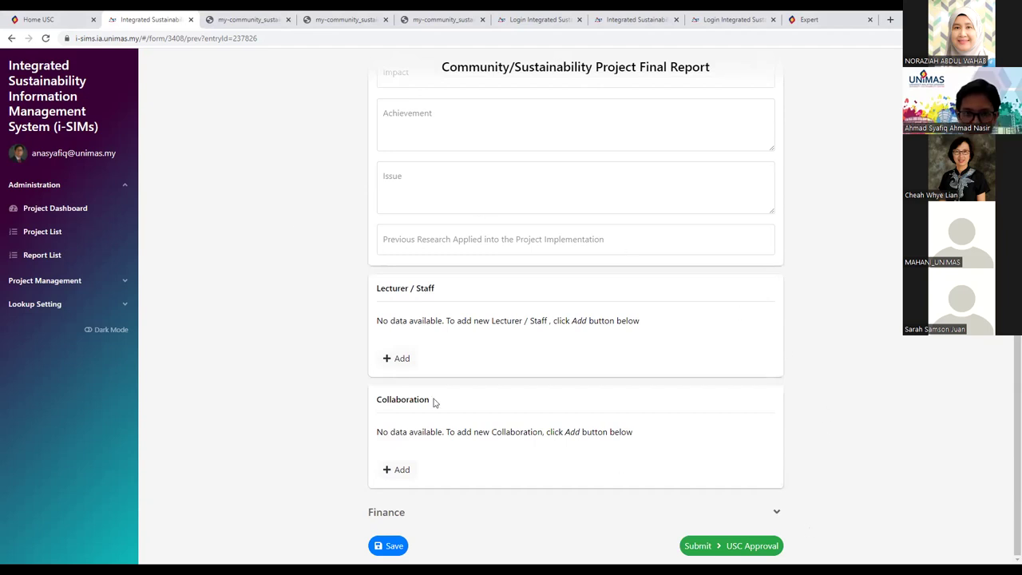
scroll(353, 370, up, 5)
Step: Submit a blank Community/Sustainability Project paperwork from Apply Project and check its review, verification and approval stages
click(94, 158)
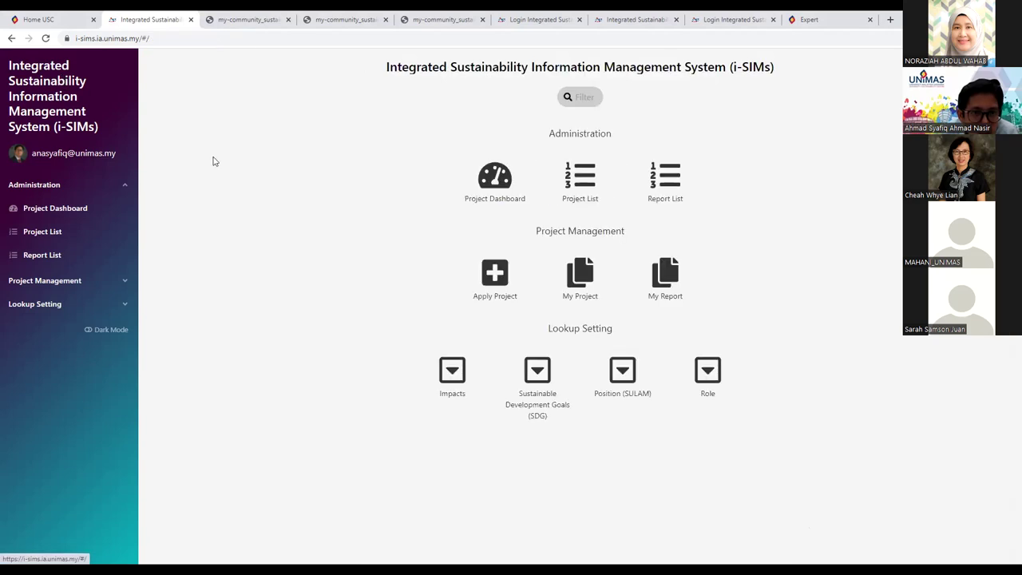
click(496, 278)
scroll(734, 405, down, 3)
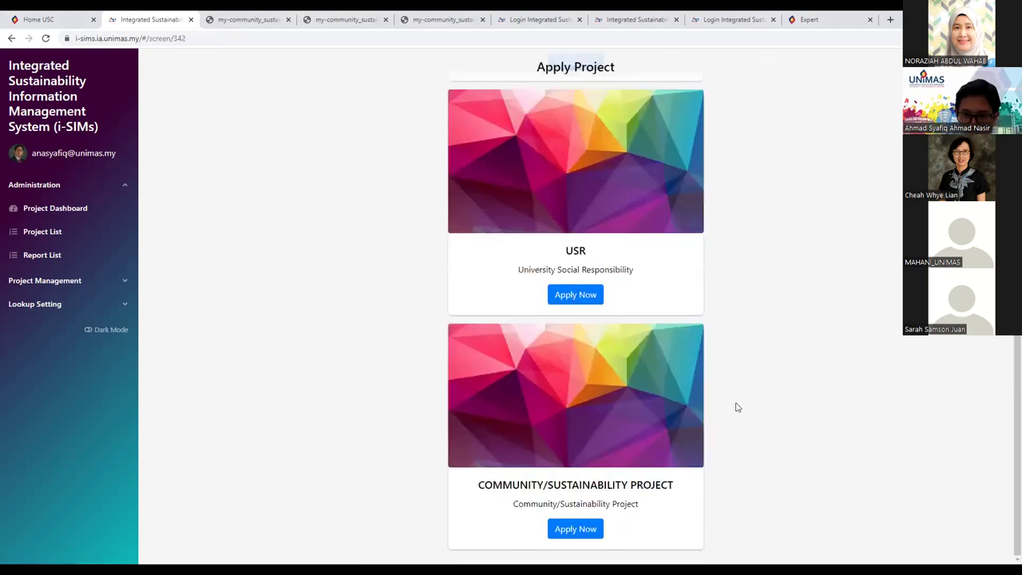
click(605, 530)
click(758, 546)
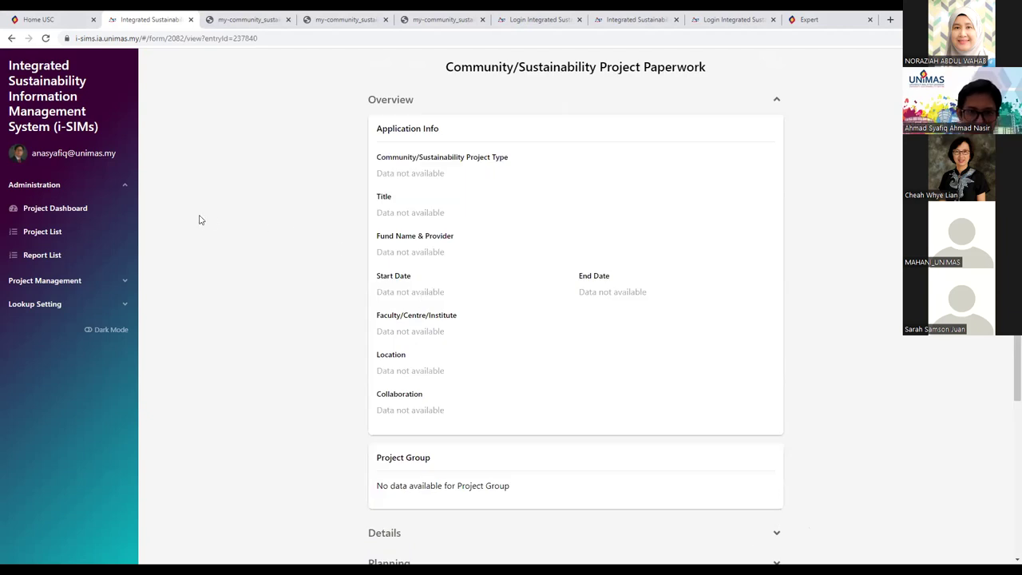
scroll(411, 359, down, 3)
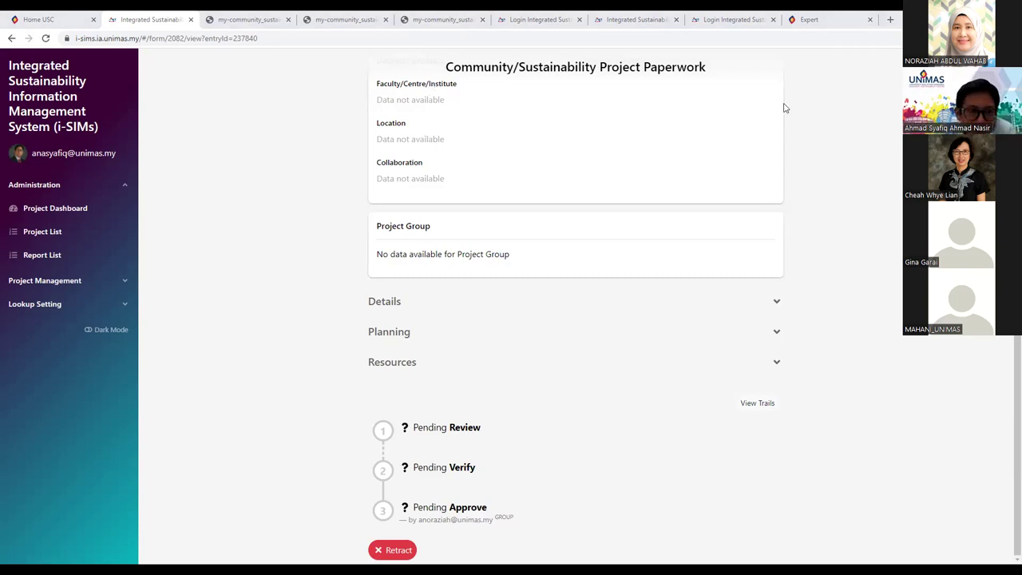
Step: Open a blank USR Paperwork form from Apply Project
click(46, 114)
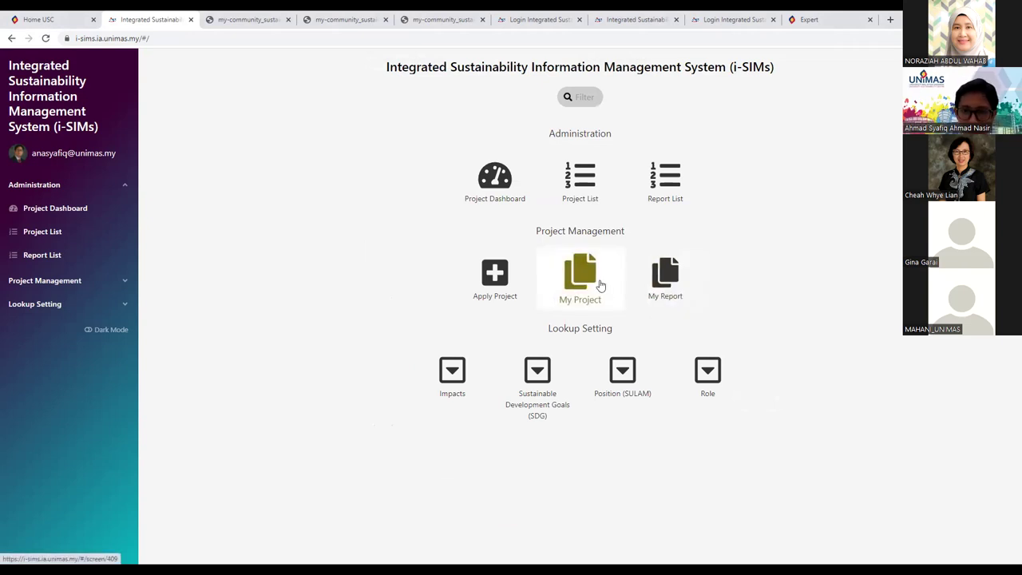
click(504, 290)
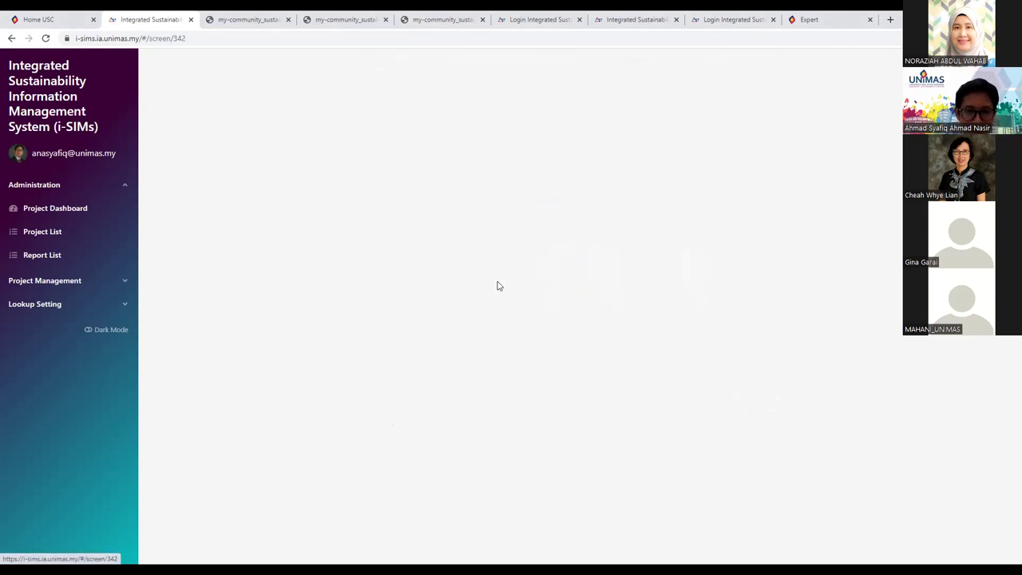
scroll(844, 322, down, 1)
scroll(844, 322, down, 2)
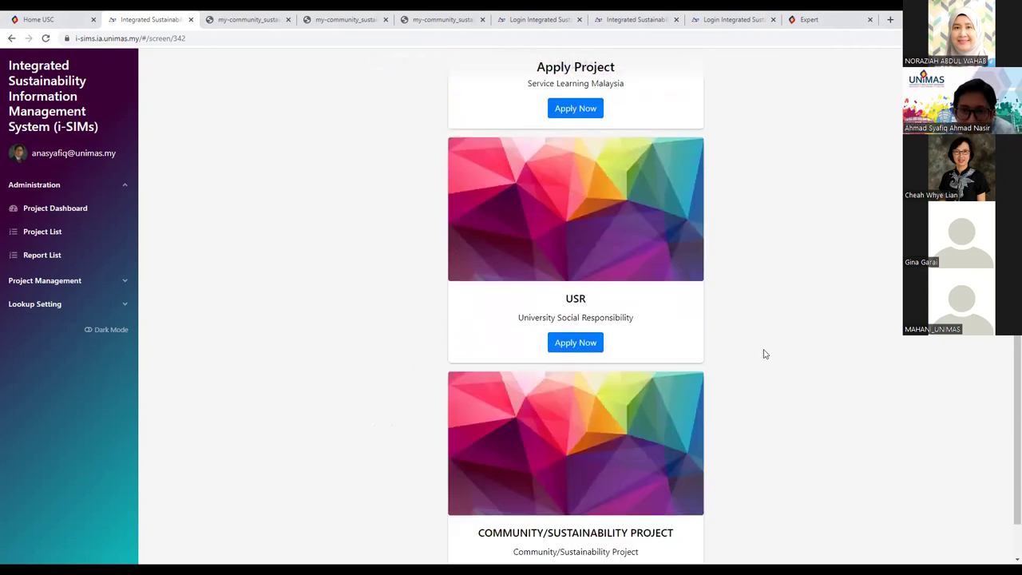
click(567, 344)
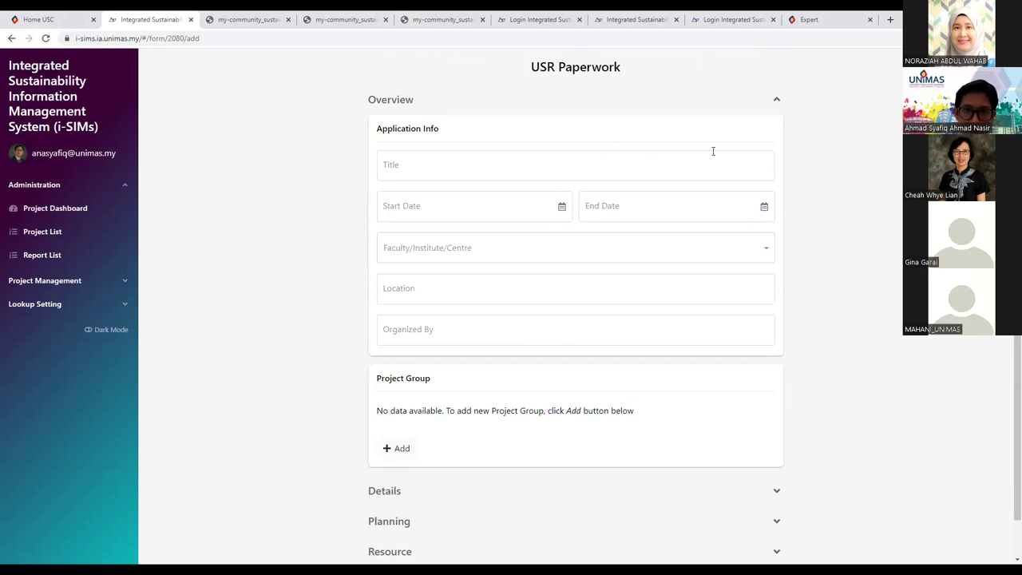
Step: Review the USR paperwork's Overview, Details, Planning and Resource sections, and return to the i-SIMs home page
click(747, 160)
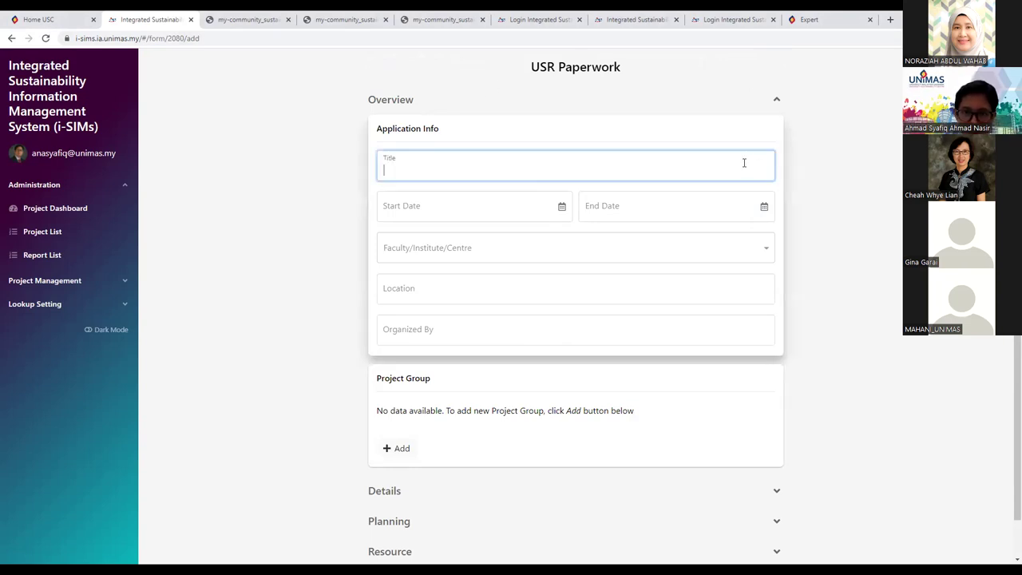
scroll(812, 342, down, 1)
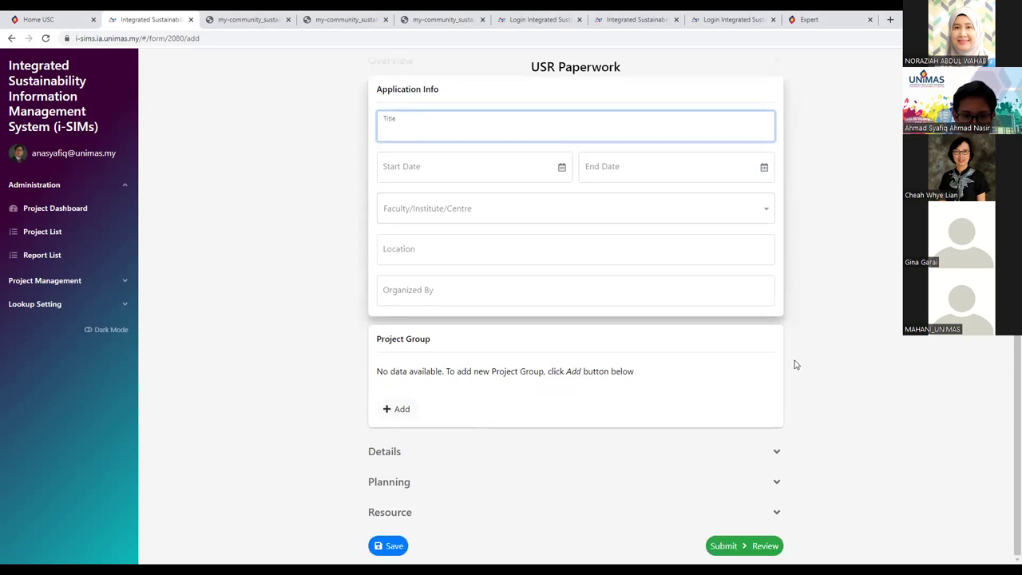
click(780, 454)
scroll(837, 448, down, 3)
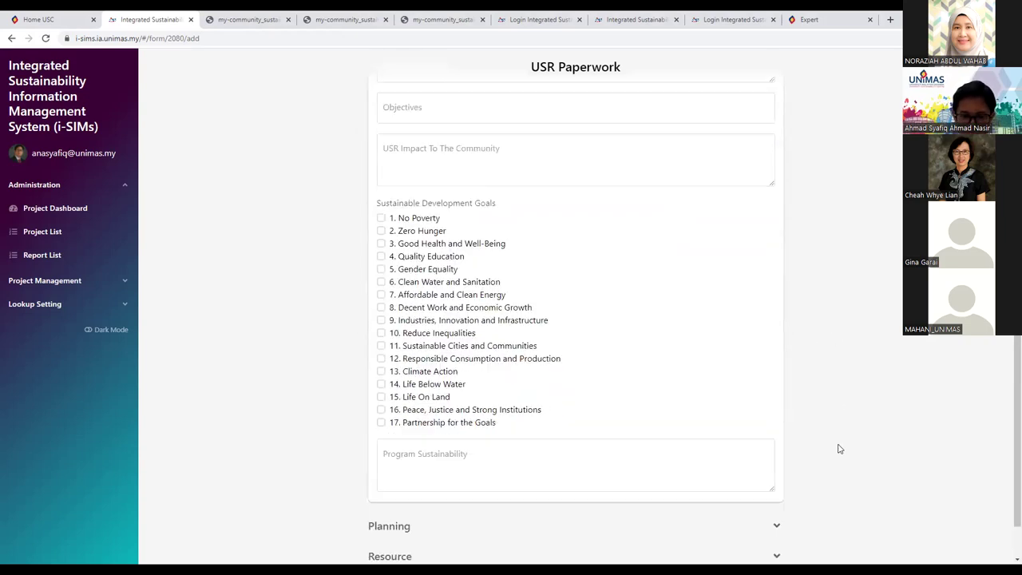
click(774, 483)
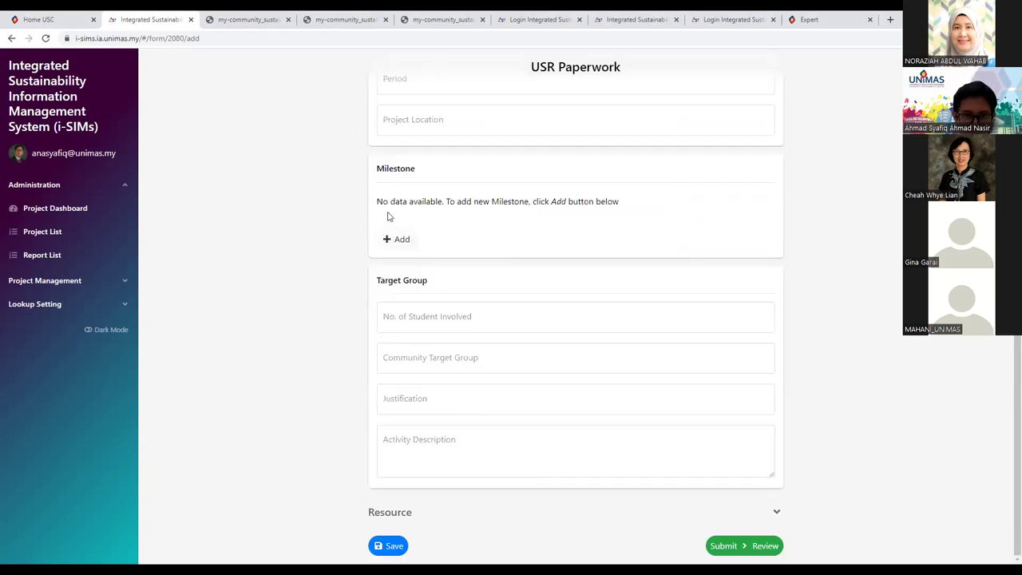
click(776, 514)
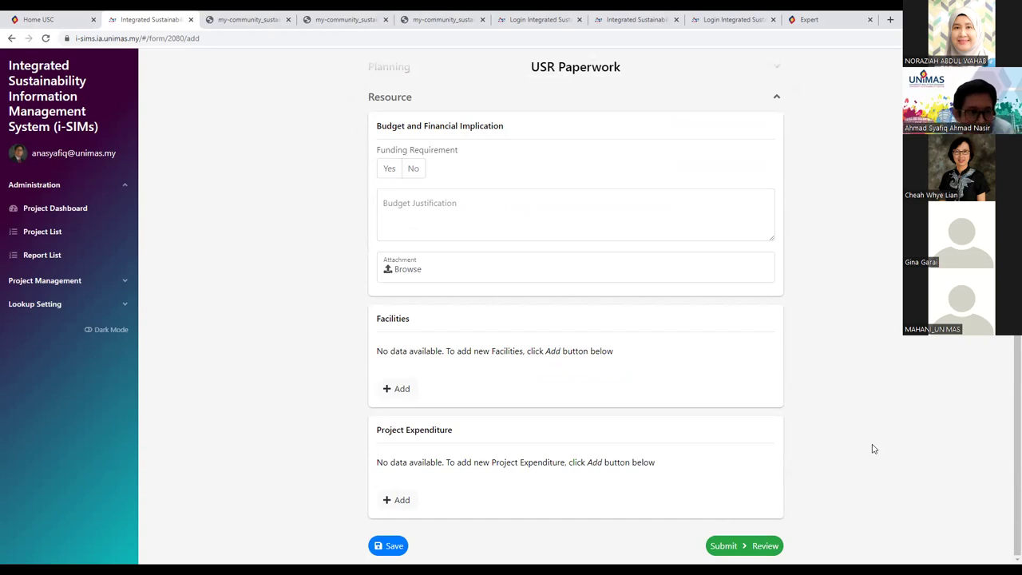
scroll(874, 448, up, 2)
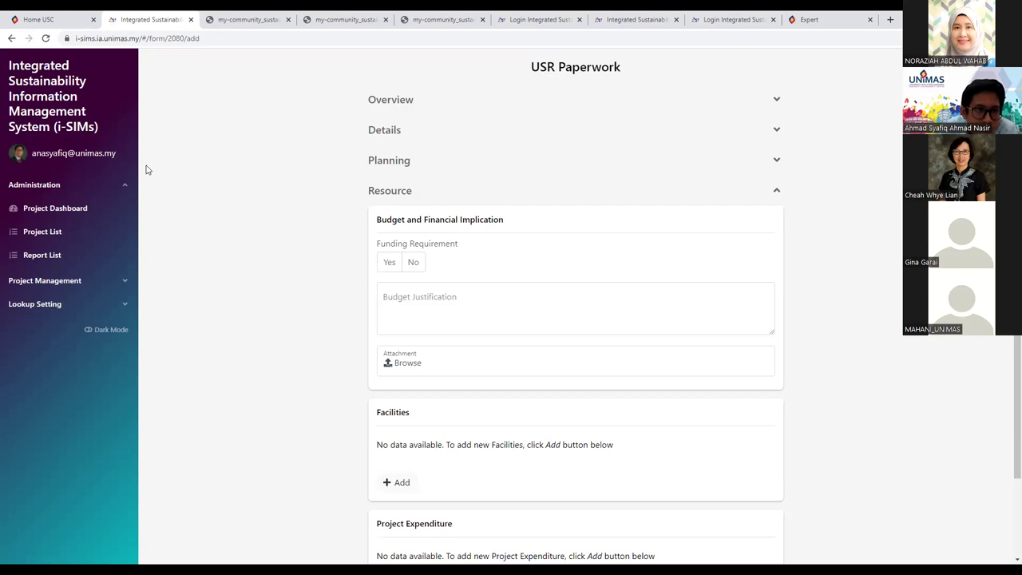
click(44, 98)
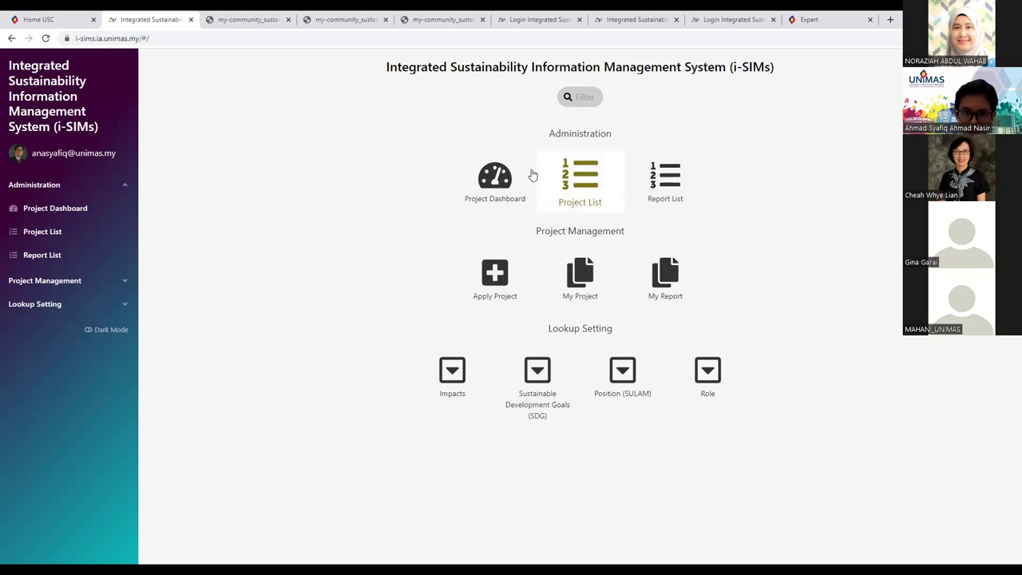
Step: Check the Project Dashboard and look through the Manage Community Project list in Project List, ending on the home page
click(499, 175)
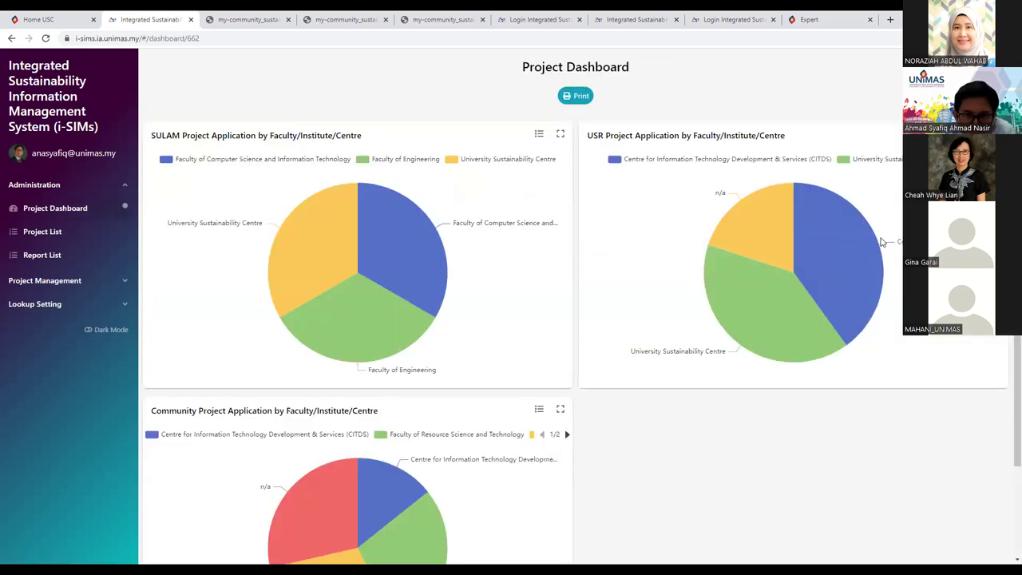
click(12, 40)
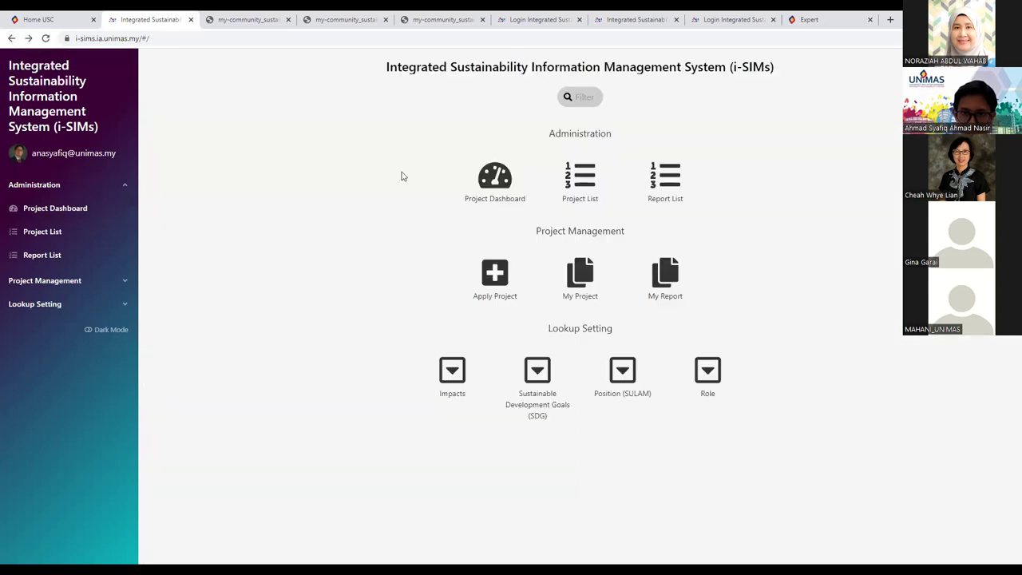
click(580, 173)
click(612, 353)
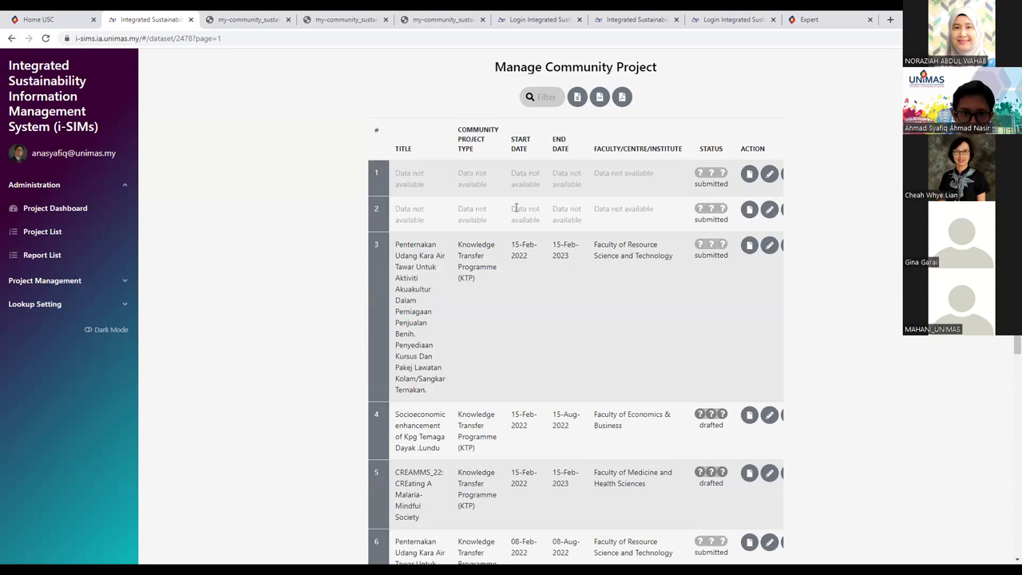
scroll(604, 303, down, 1)
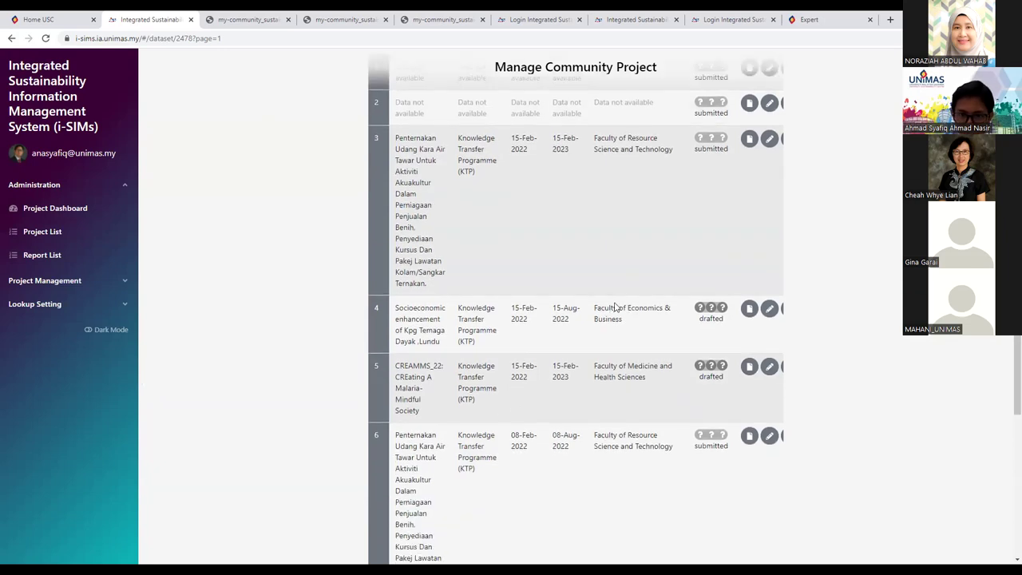
scroll(613, 303, up, 1)
scroll(615, 306, down, 1)
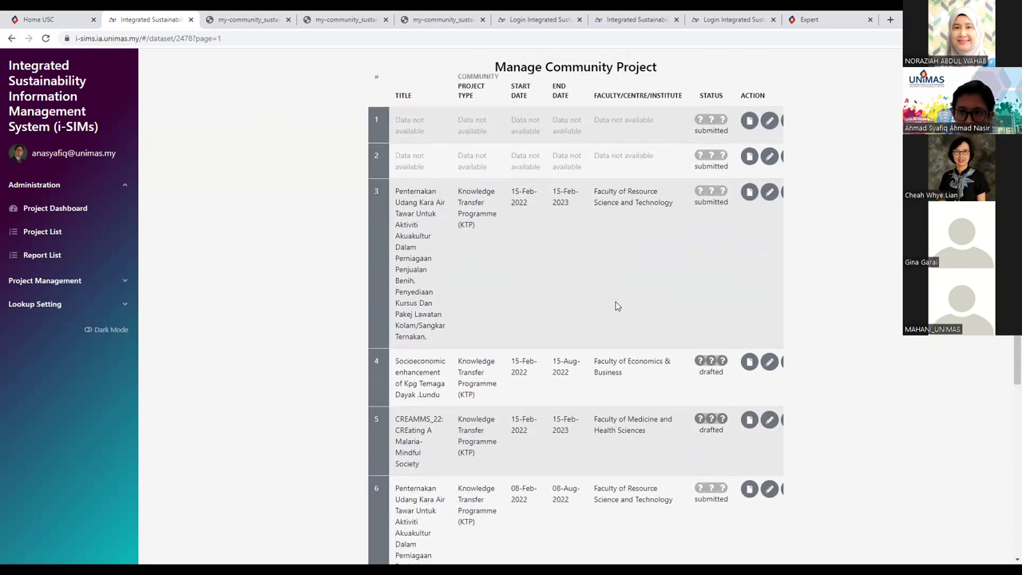
scroll(616, 306, down, 1)
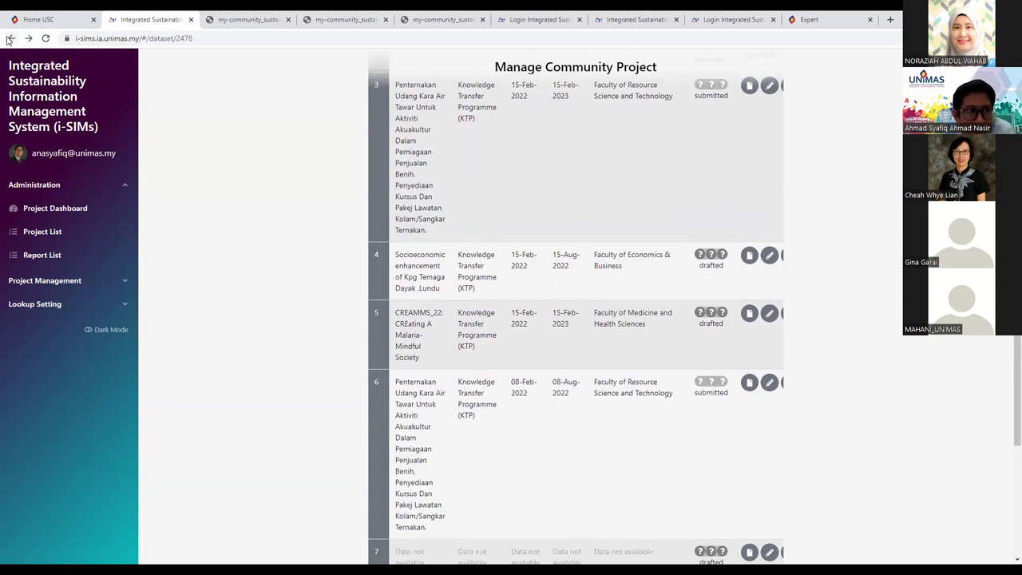
click(9, 39)
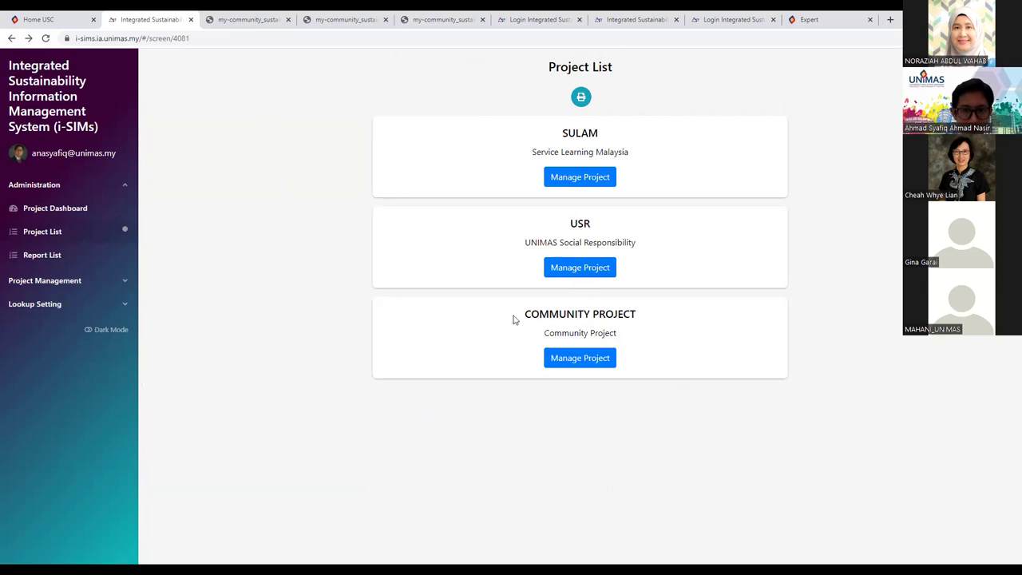
click(79, 89)
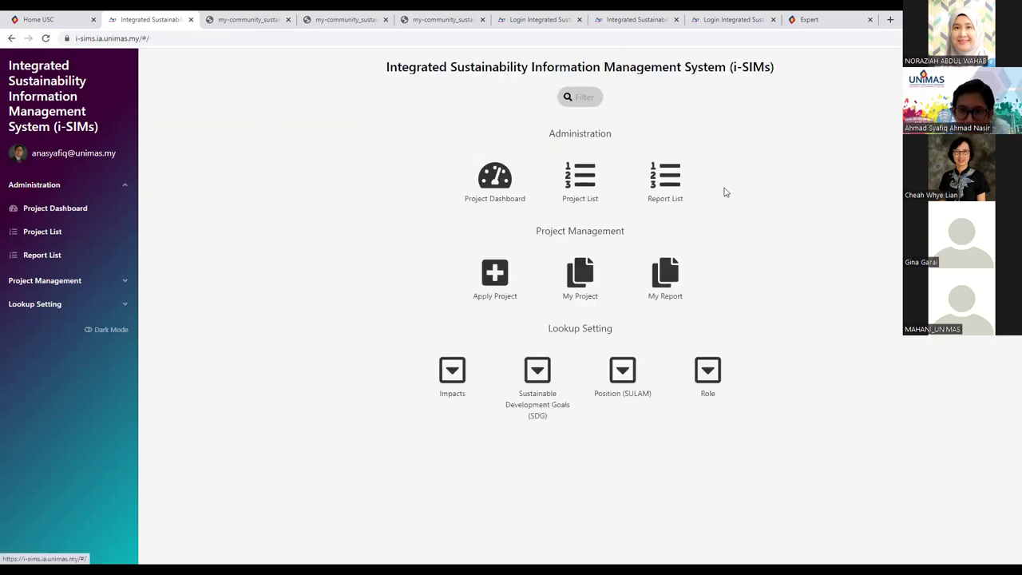
Step: Look through the Manage Community Project list again down to its last entry and return to the home page
click(580, 187)
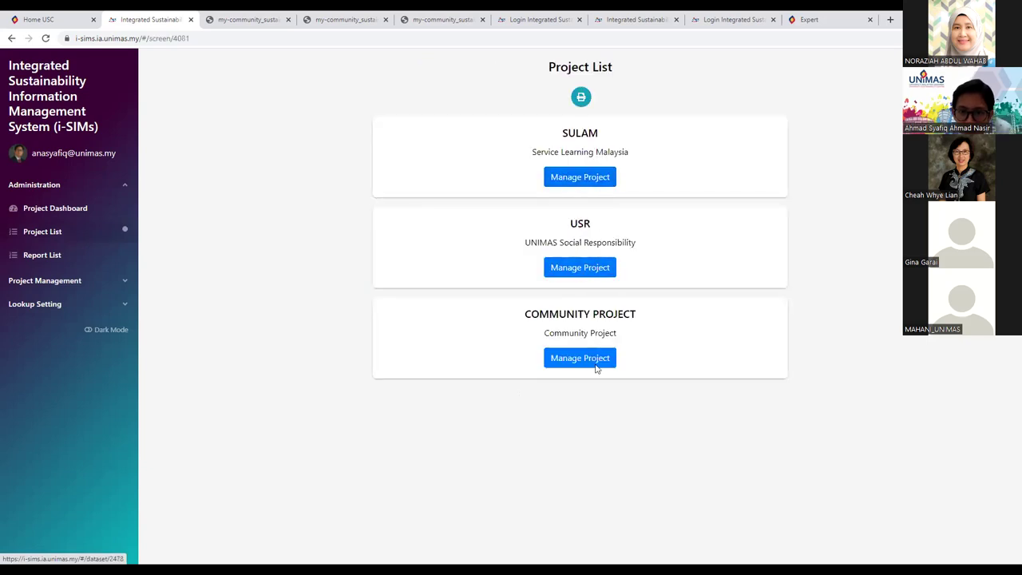
click(589, 359)
scroll(540, 329, down, 3)
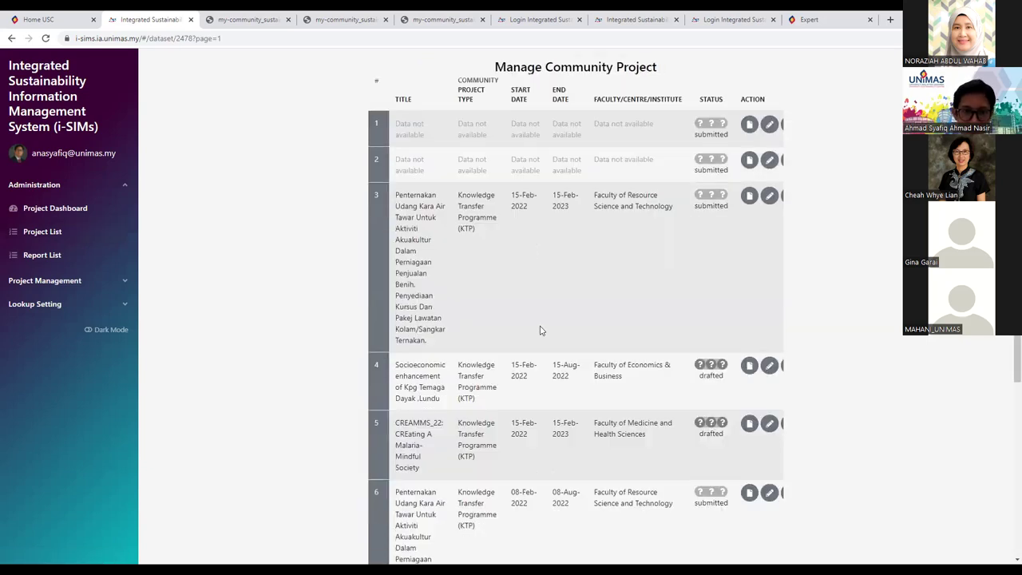
scroll(606, 385, down, 2)
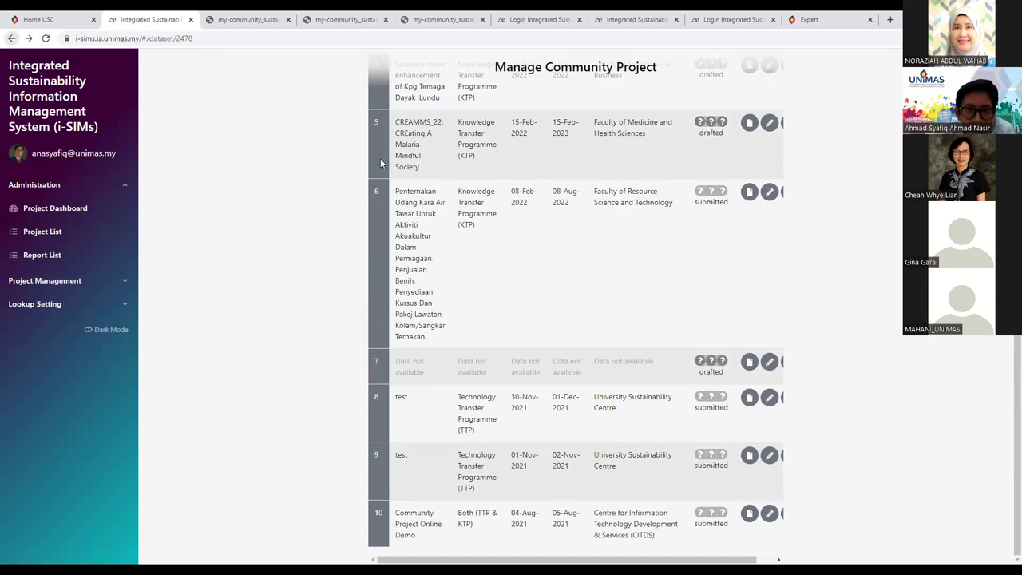
click(12, 38)
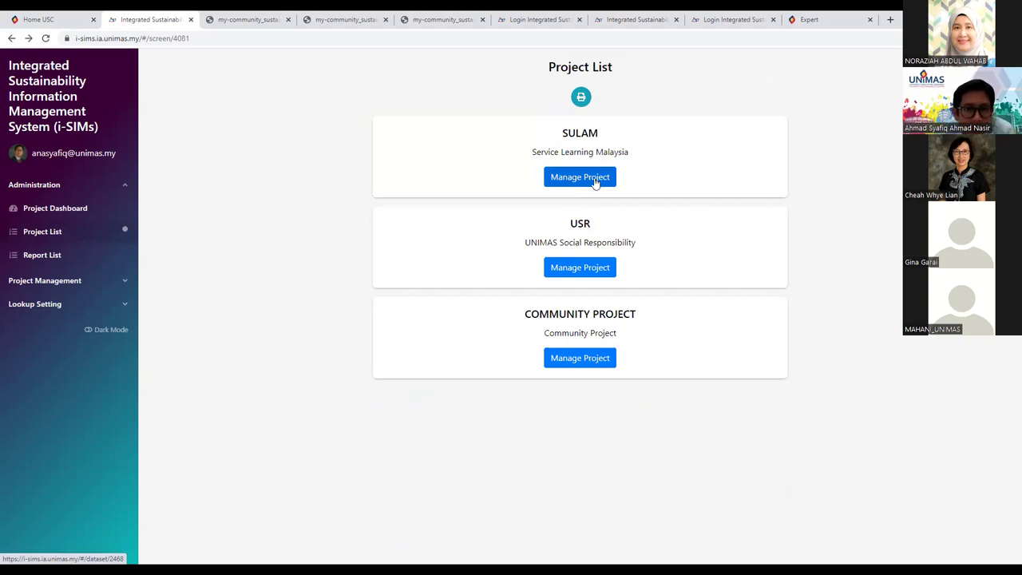
click(139, 118)
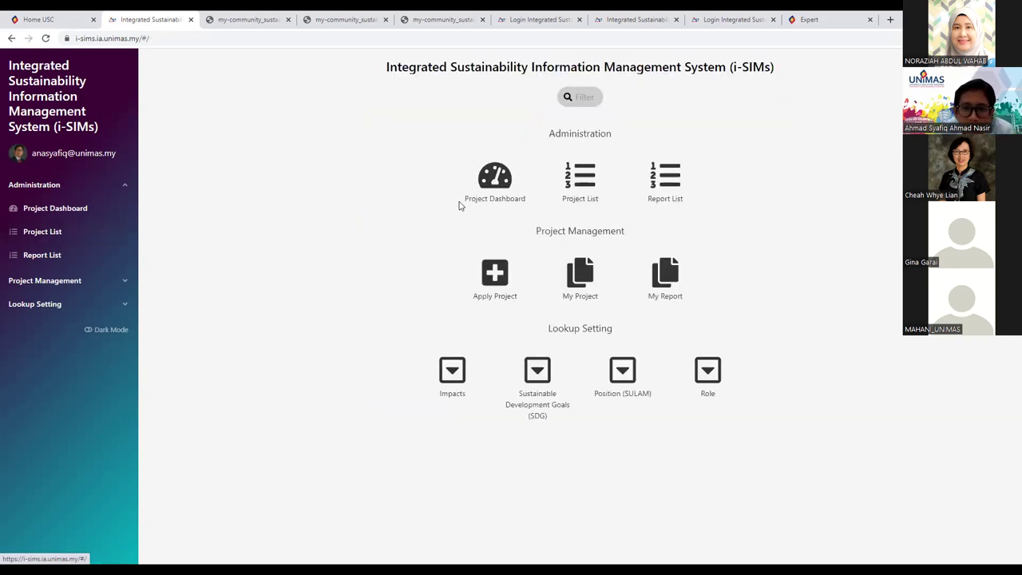
Step: Examine the SULAM, USR and Community application charts by faculty on the Project Dashboard, and return to the home page
click(501, 188)
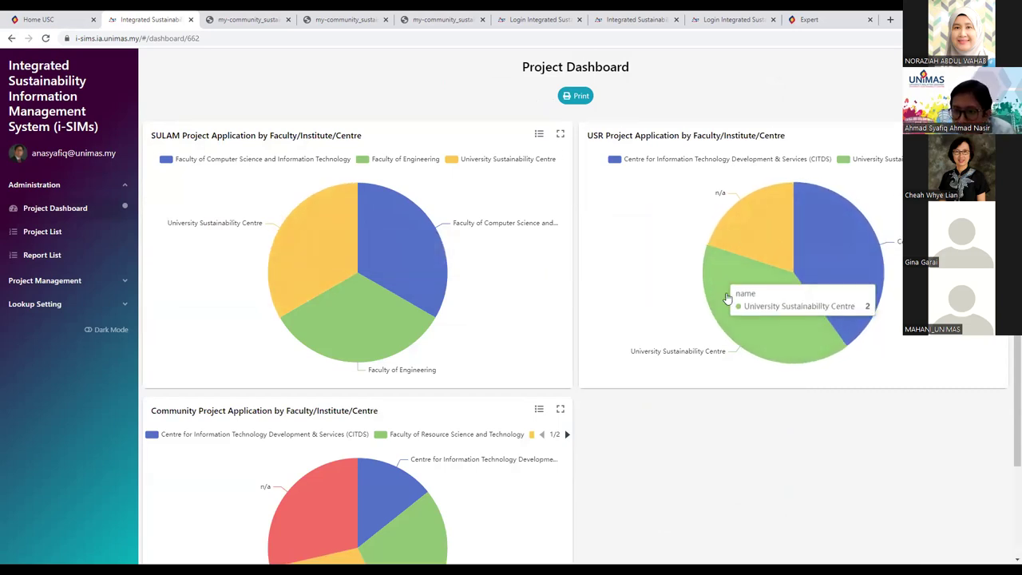
scroll(589, 352, down, 2)
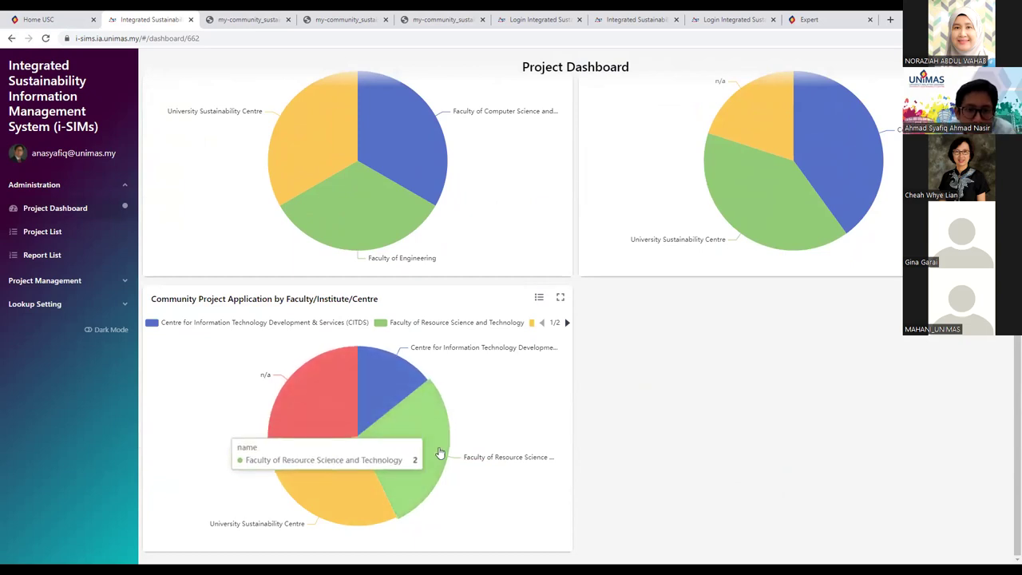
scroll(781, 376, up, 5)
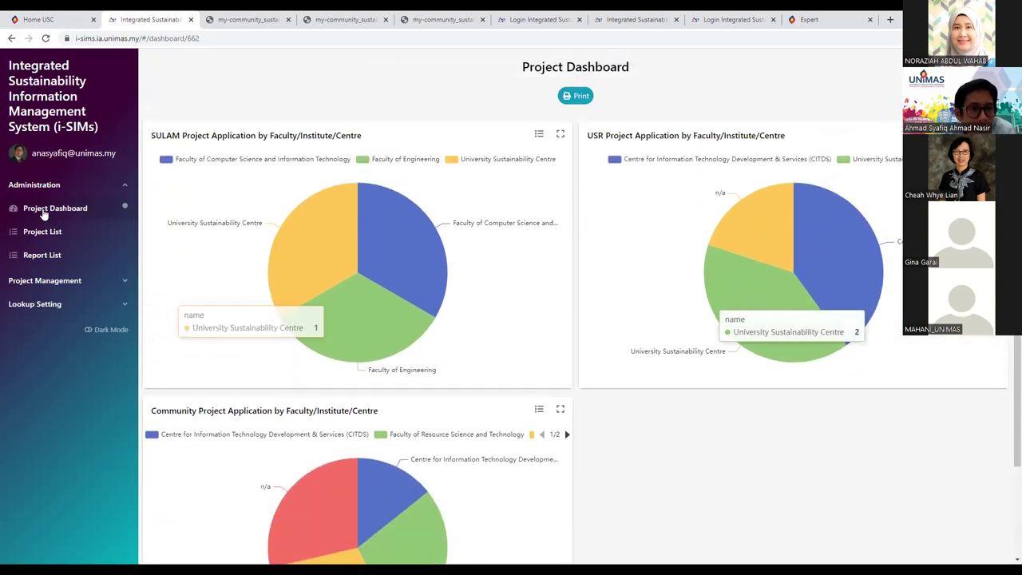
click(33, 96)
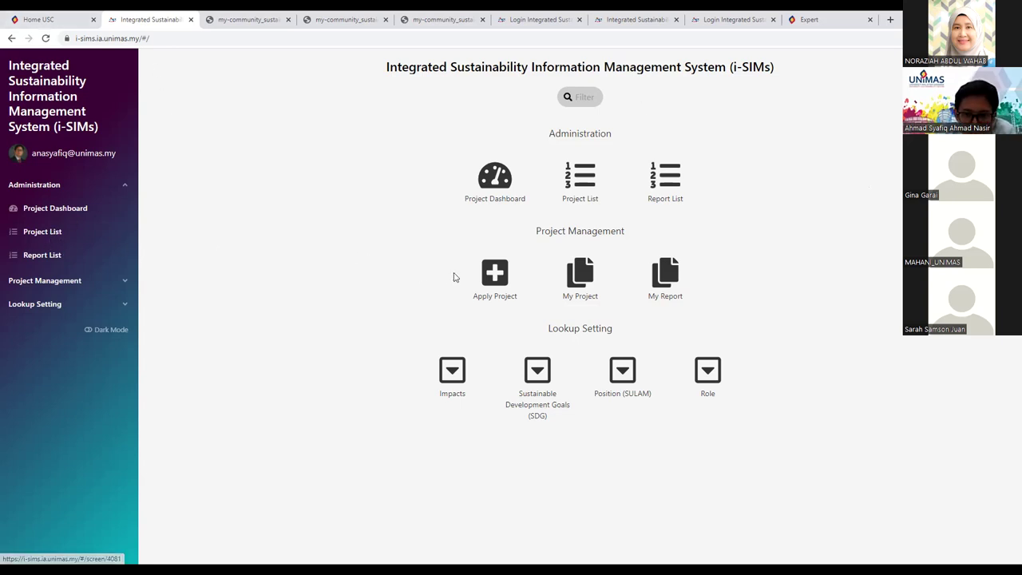
Step: Open the My Community/Sustainability Project Application list from My Project
click(579, 271)
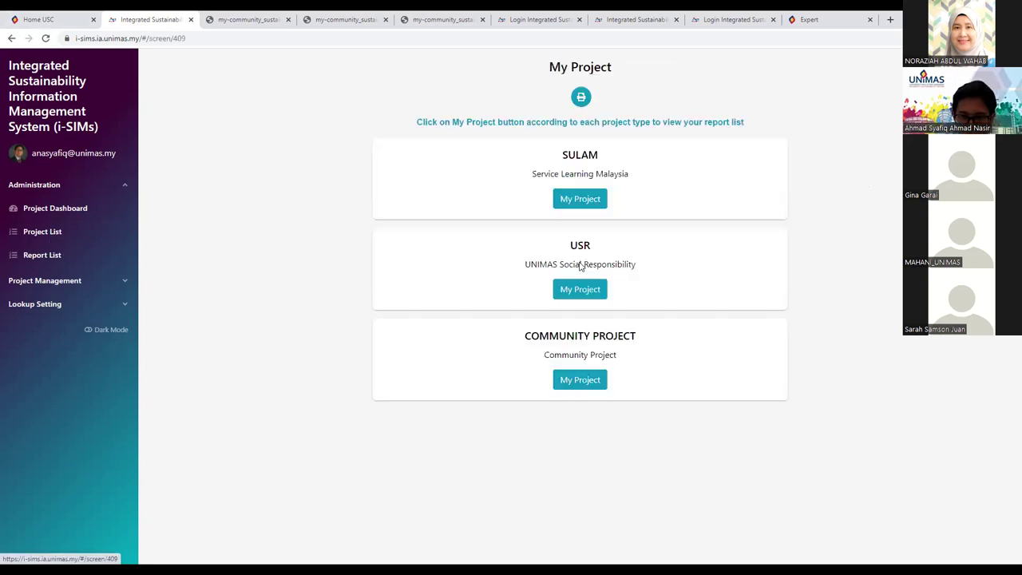
click(587, 389)
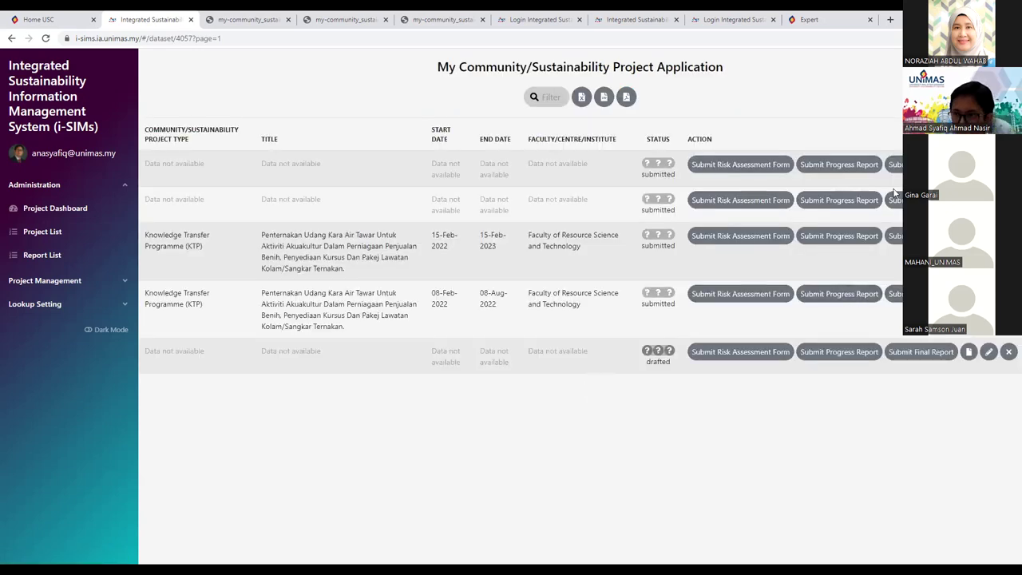